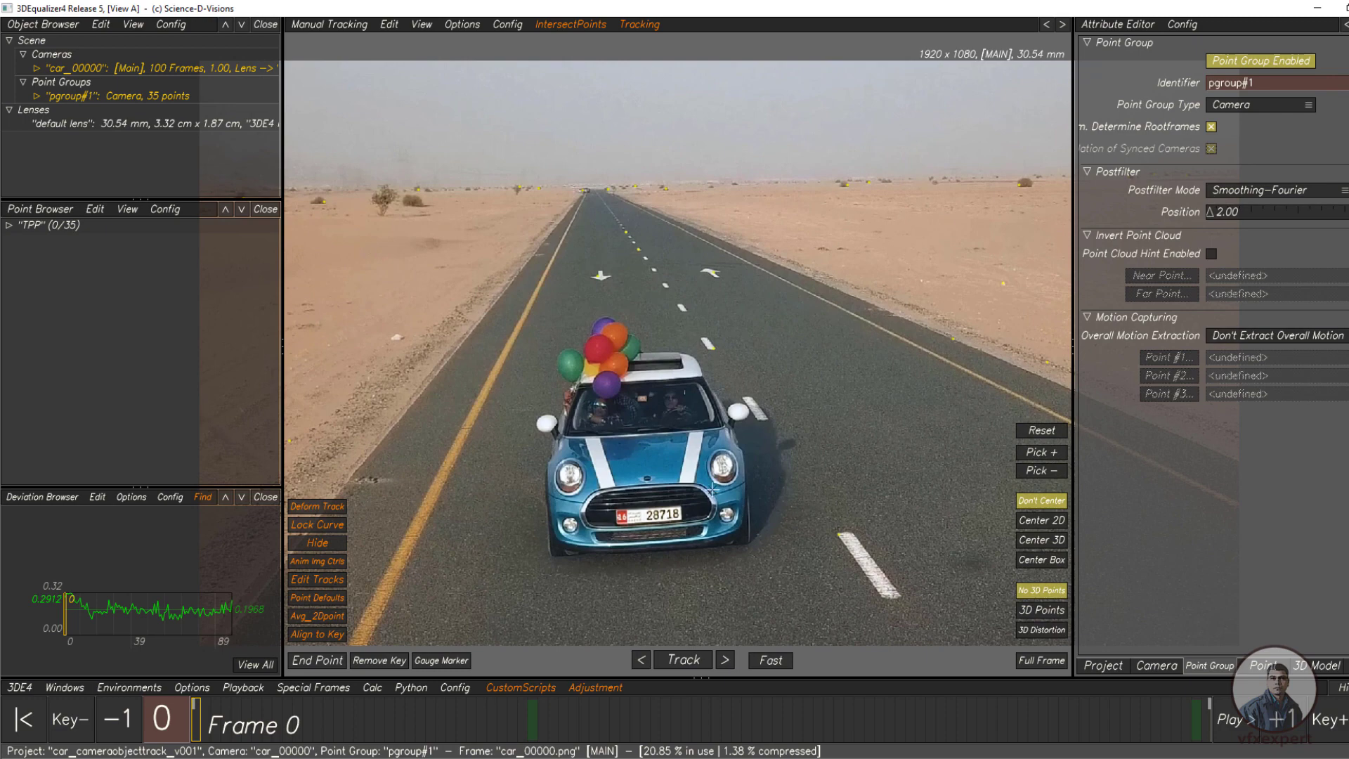
Play the car footage to review the motion, stop playback and return to frame 0.
click(1227, 719)
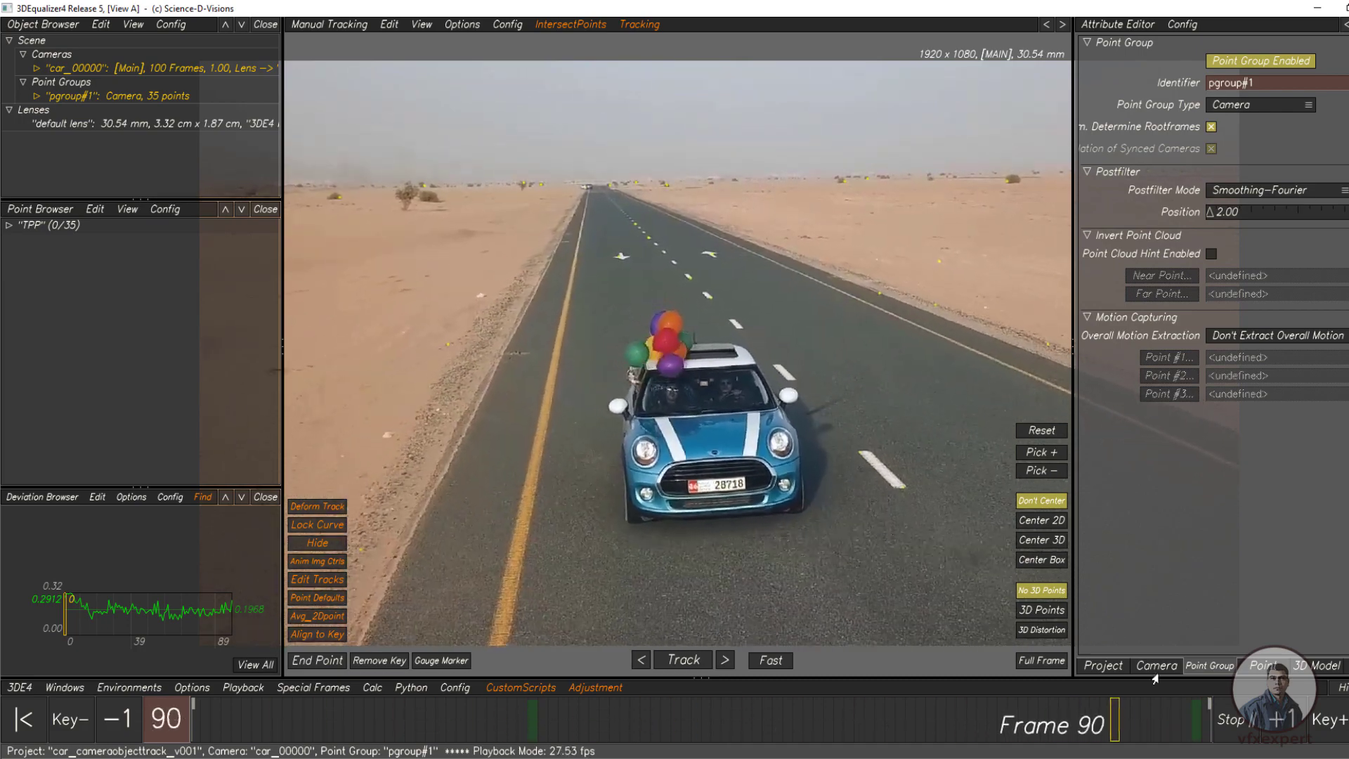
click(1226, 733)
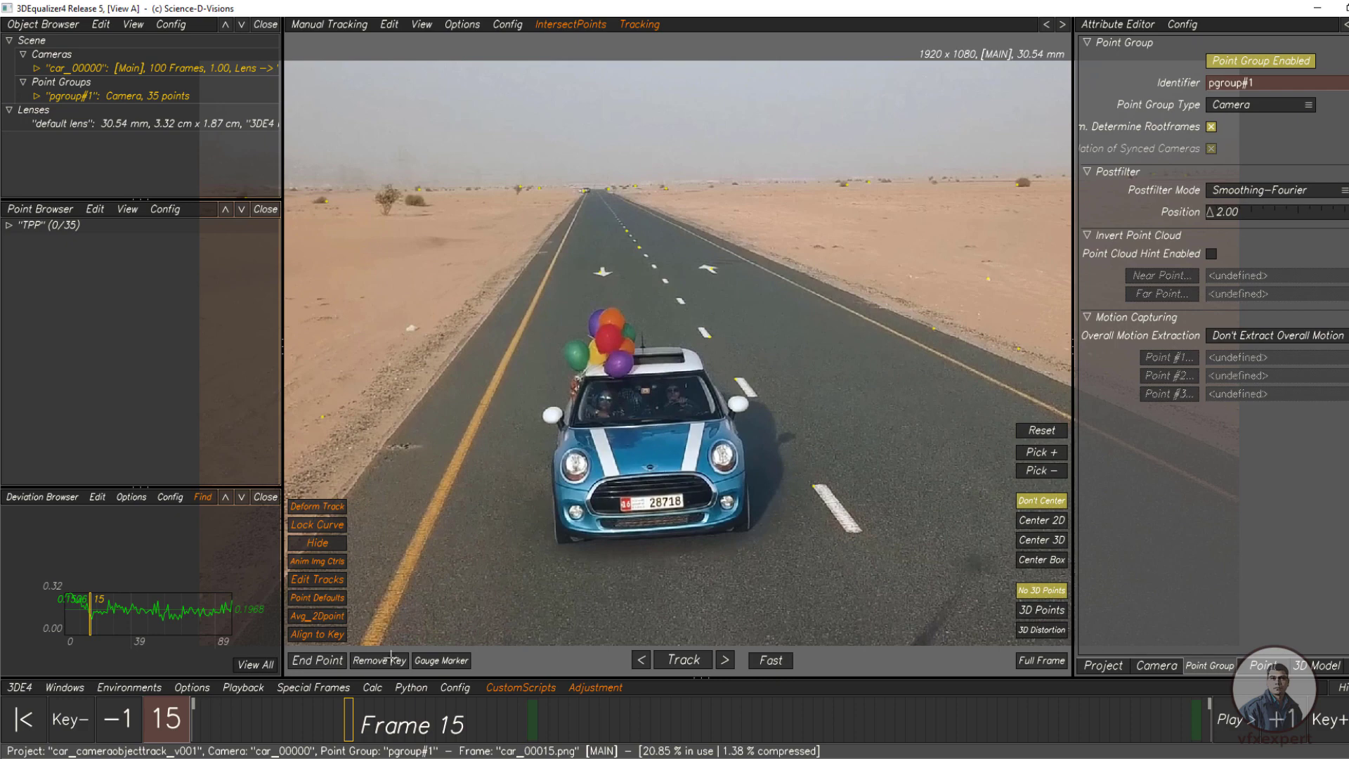
mouse_move(343, 719)
mouse_down()
mouse_move(422, 719)
mouse_move(196, 720)
mouse_up()
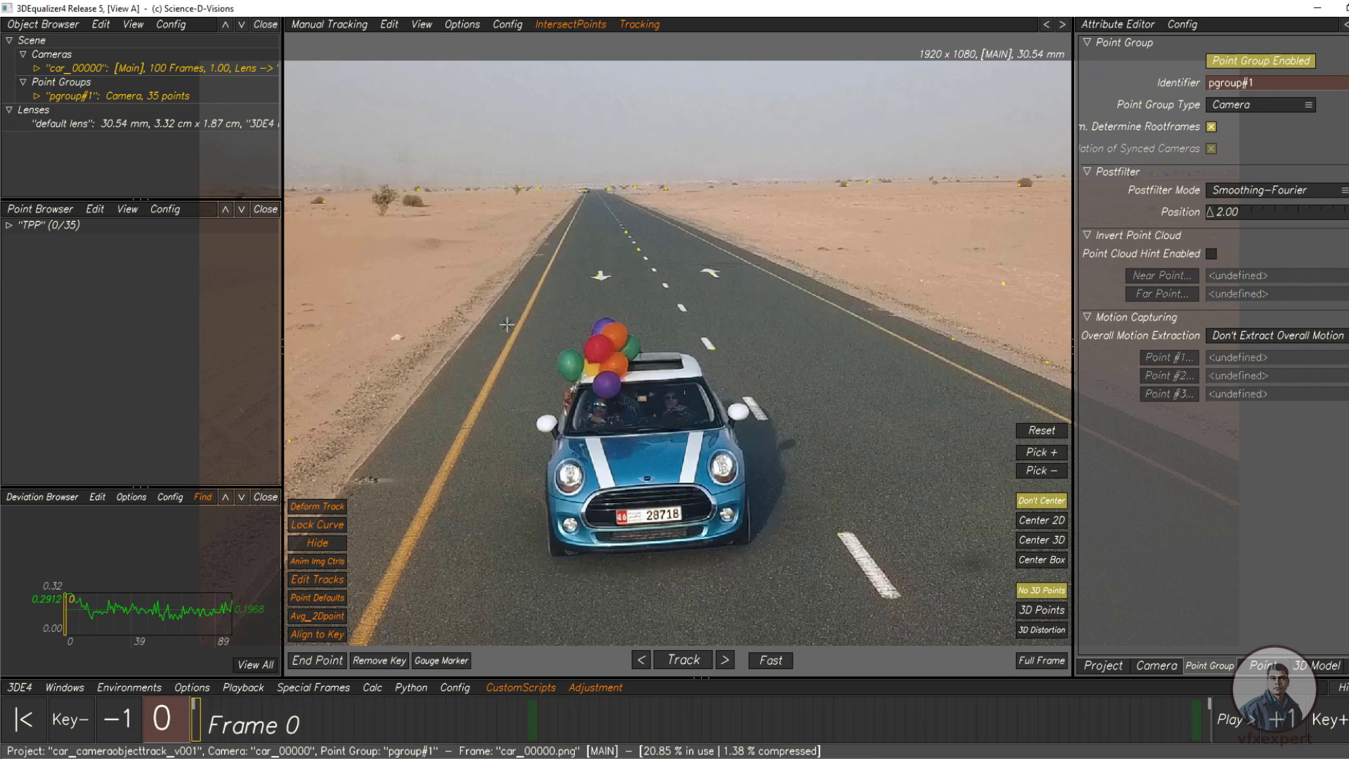
Switch the view of the camera point group pgroup#1 to Lineup Controls to inspect its solved 3D points.
click(70, 103)
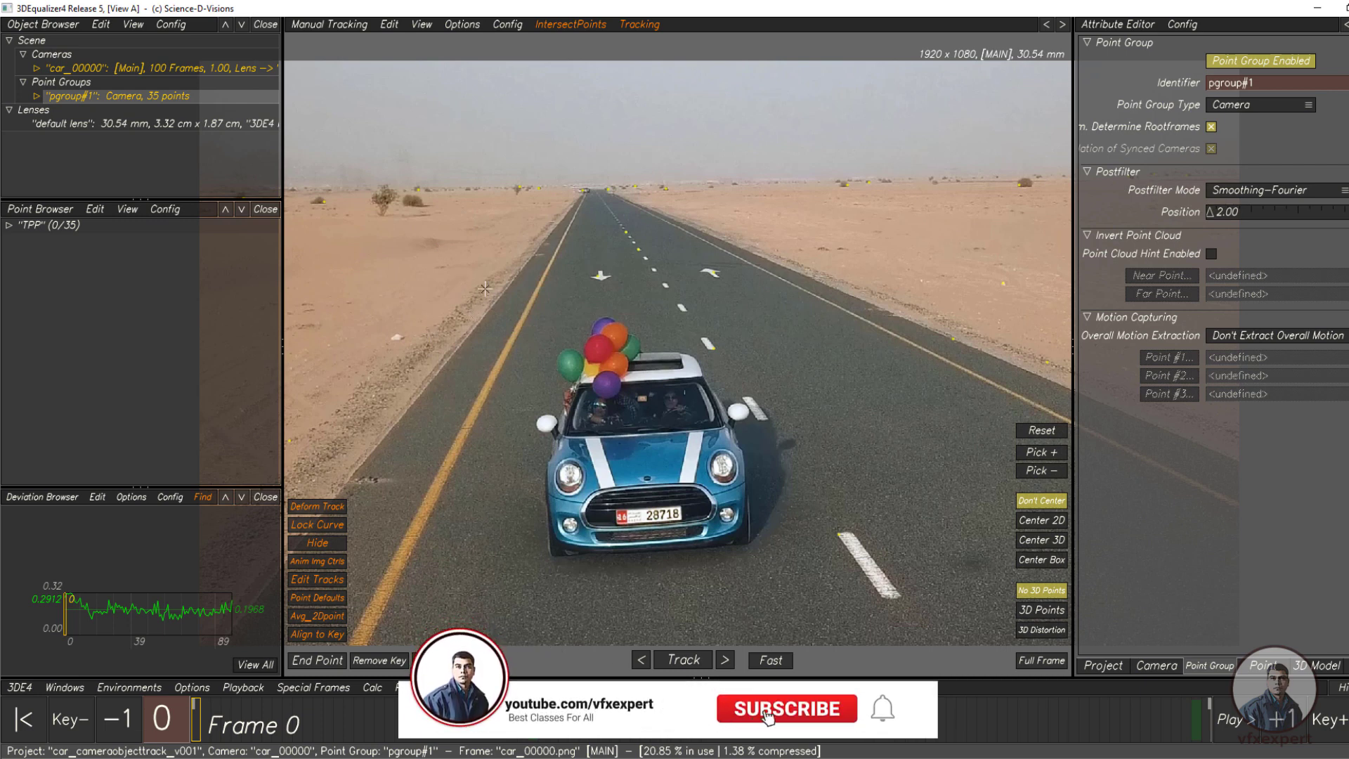
click(354, 25)
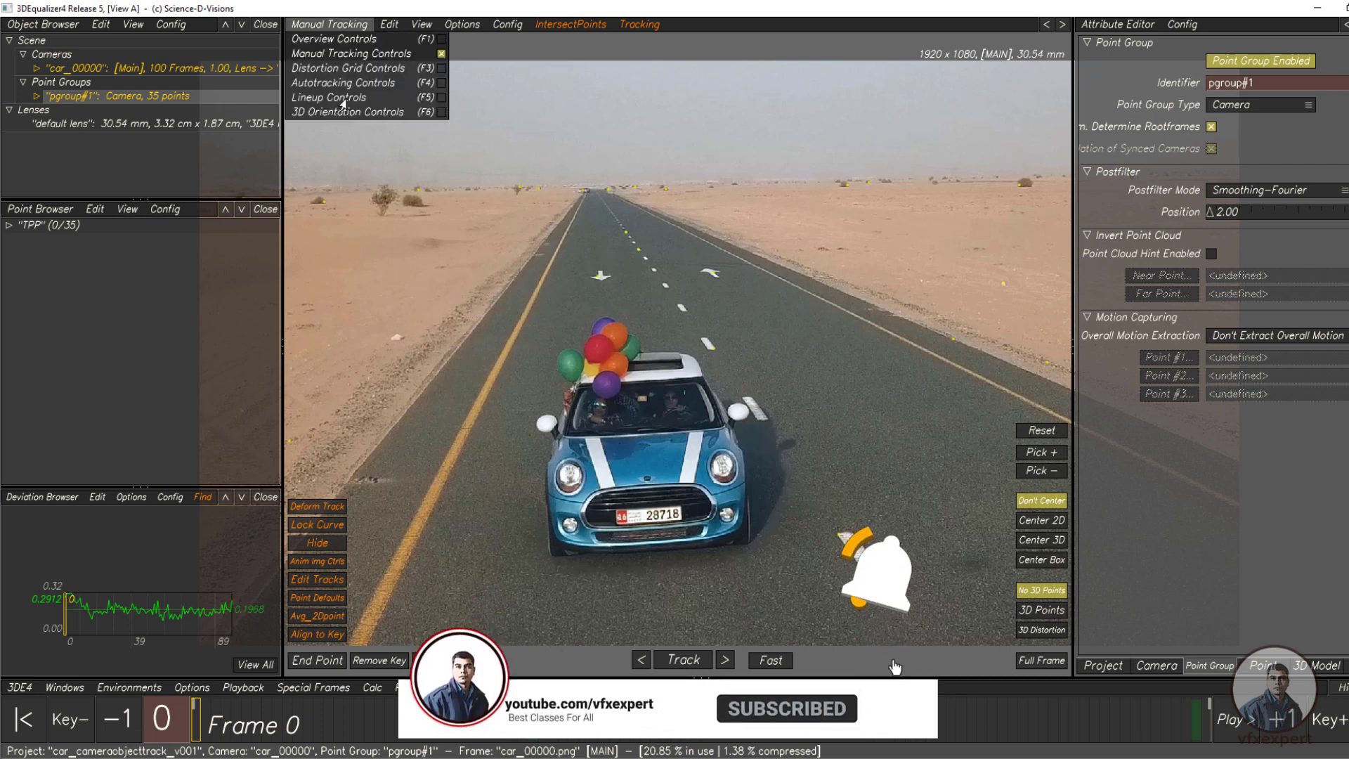
click(335, 97)
mouse_move(225, 720)
mouse_down()
mouse_move(1136, 718)
mouse_move(205, 713)
mouse_up()
drag(100, 607, 105, 601)
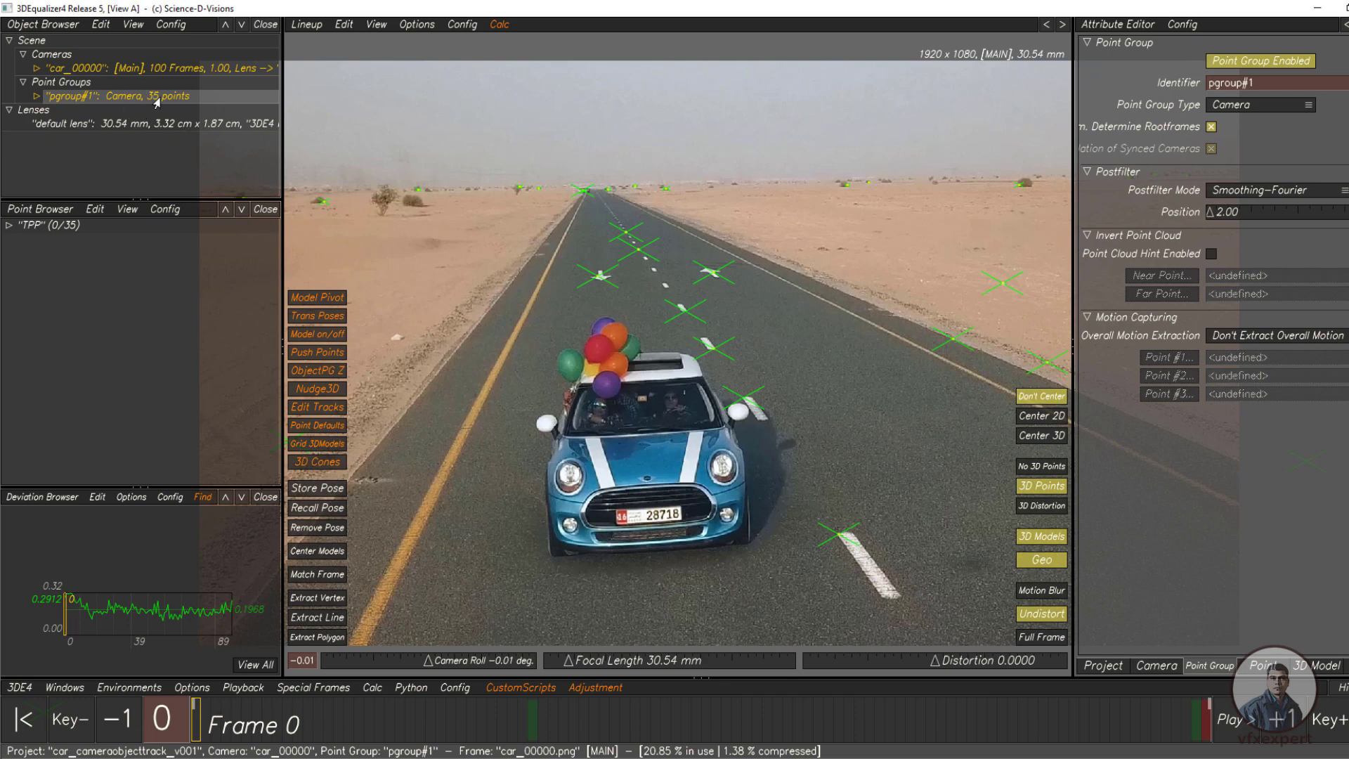
Add a new object point group to the scene and name it car_object.
right_click(127, 96)
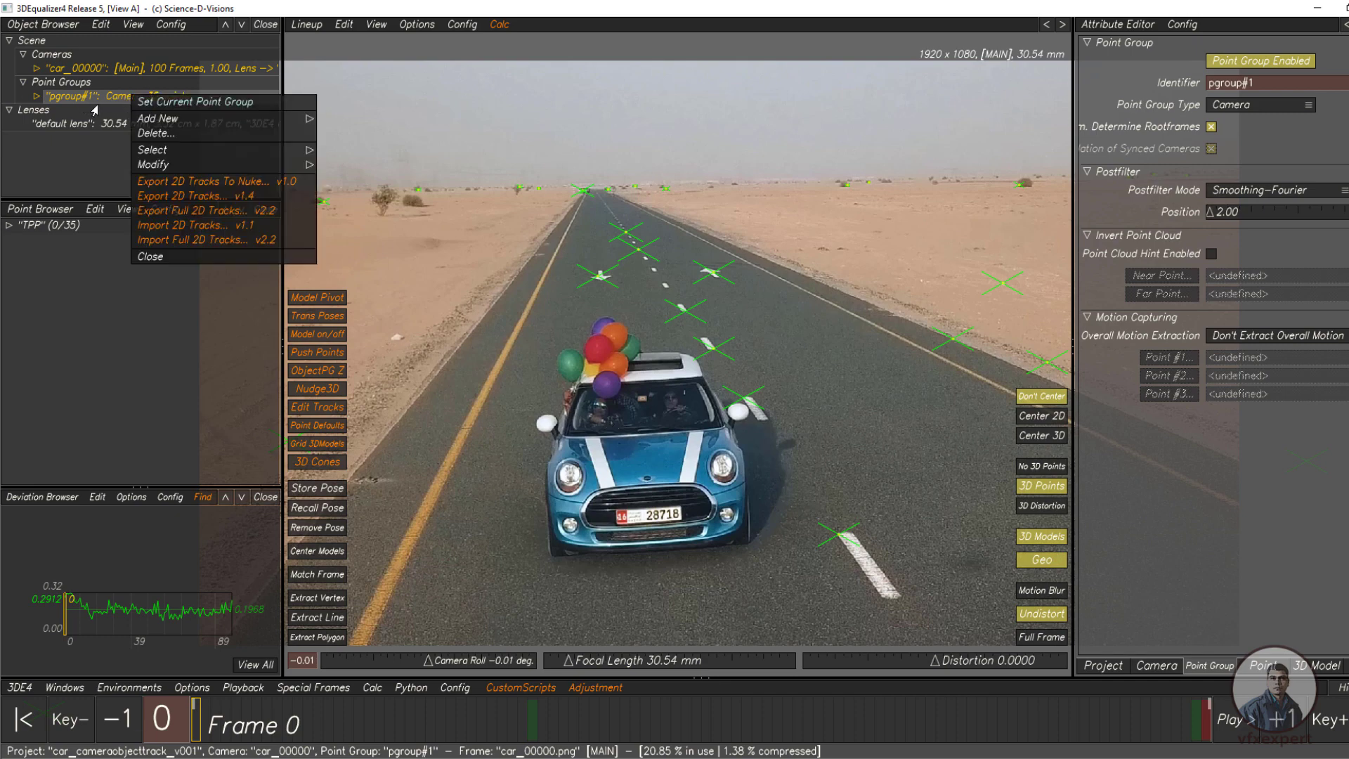
mouse_move(170, 121)
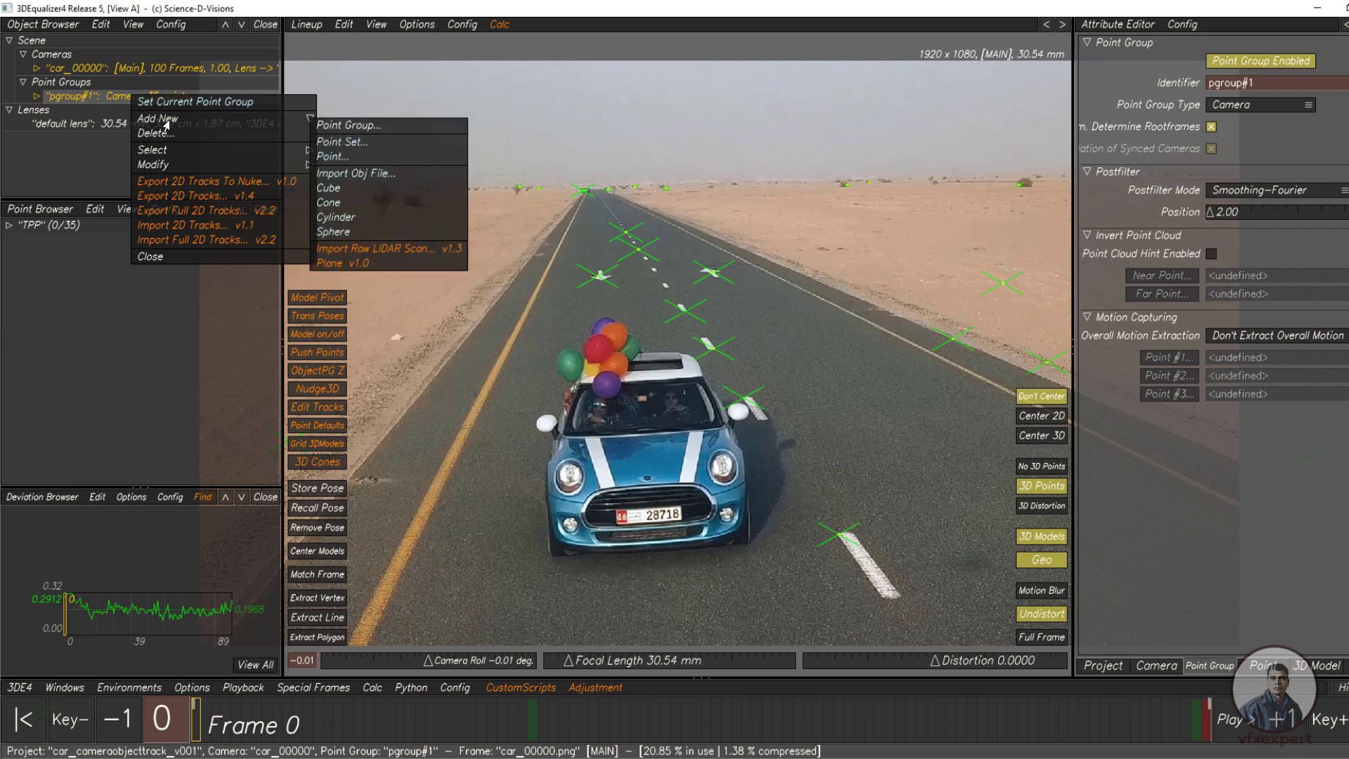
click(334, 127)
click(81, 112)
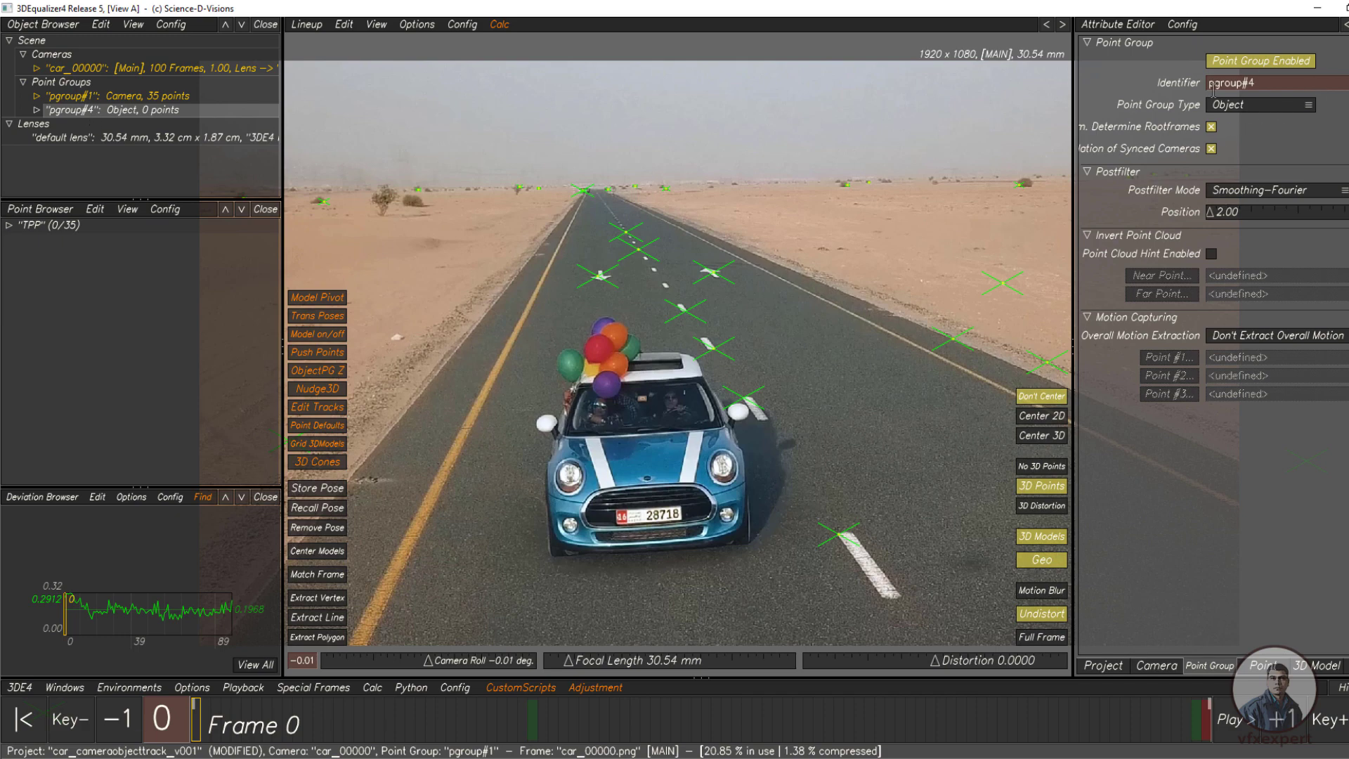
drag(1270, 87, 1200, 103)
text(co)
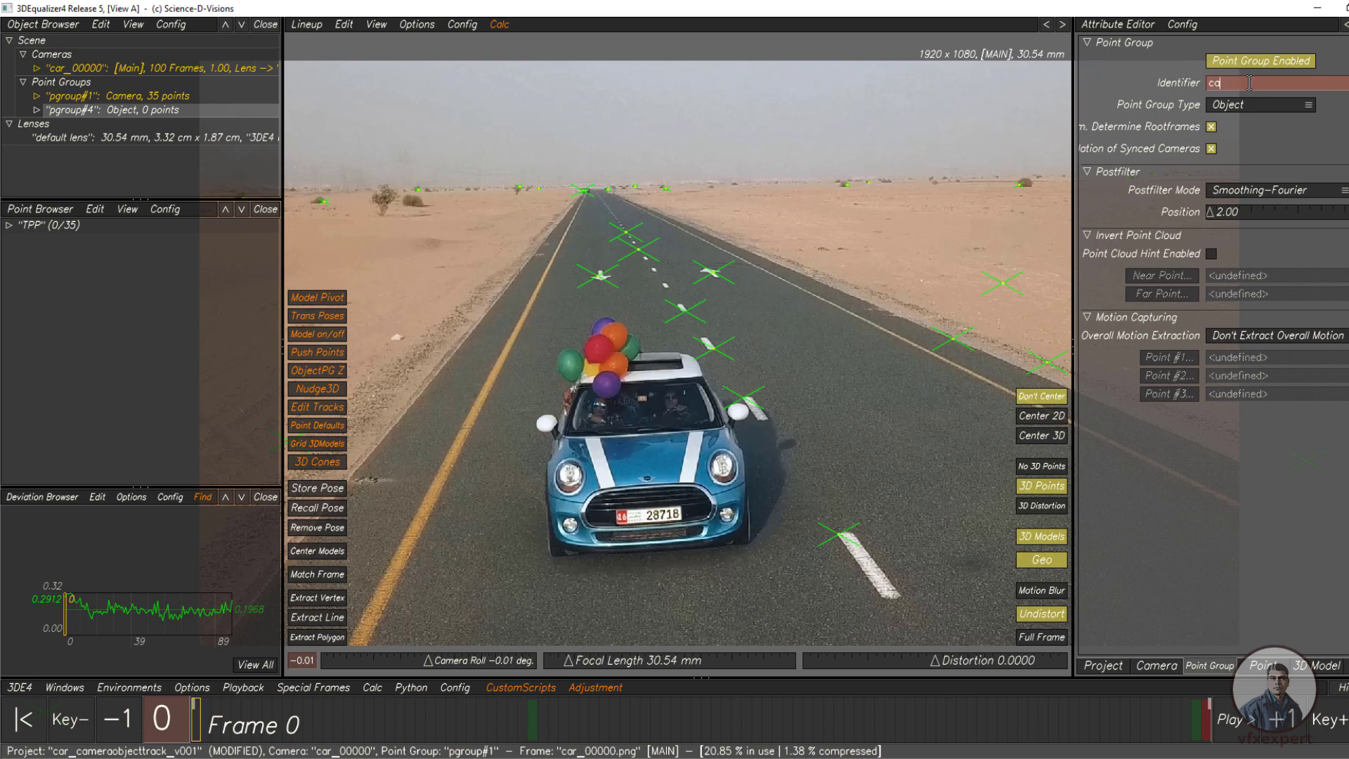
text(r_object)
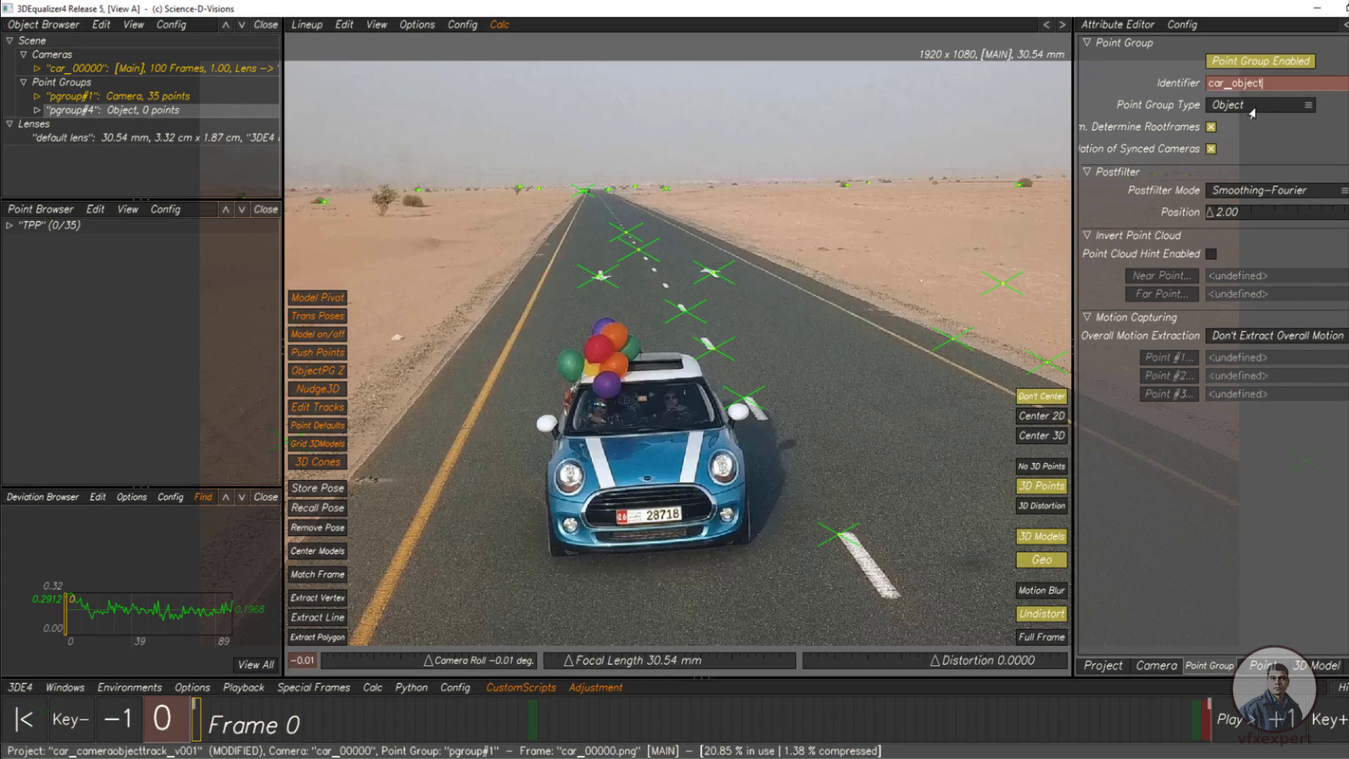
key(Return)
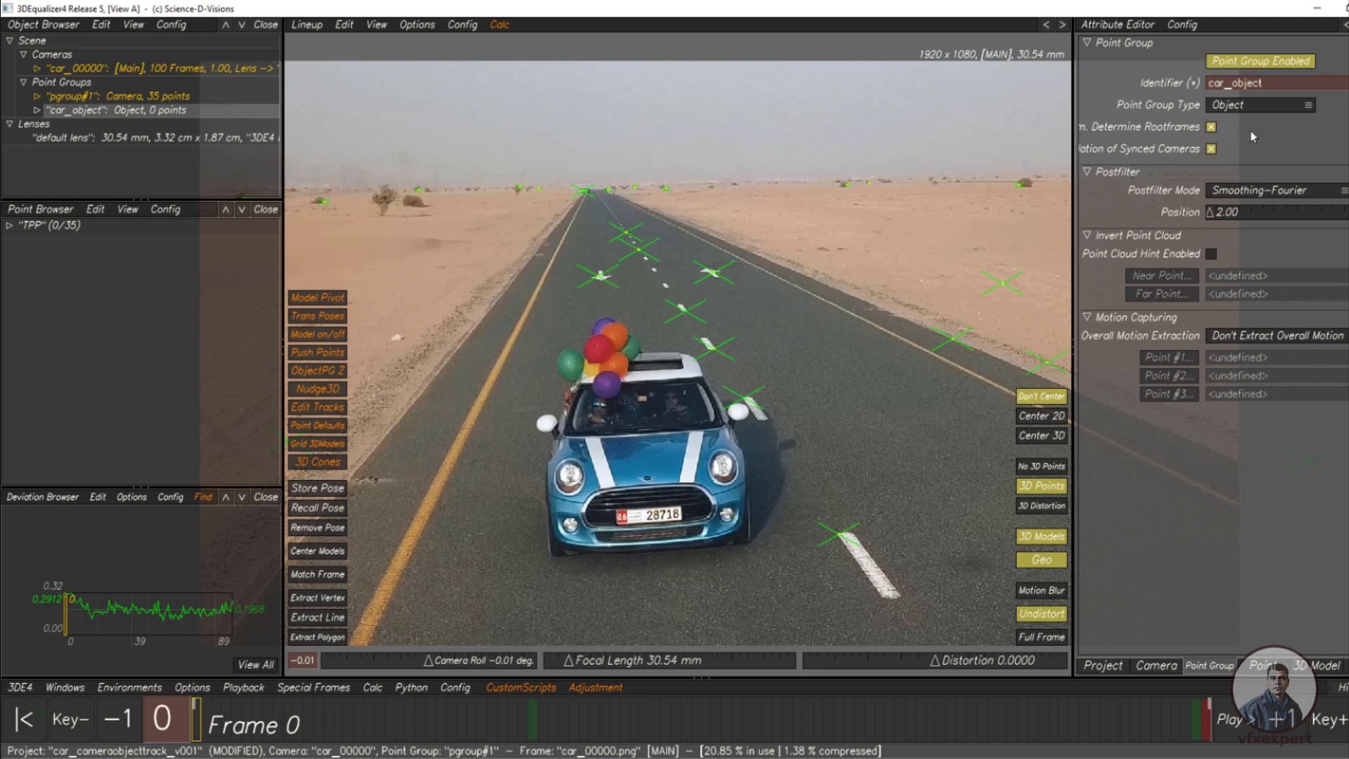
Compare the point group type settings of pgroup#1 and car_object.
click(170, 103)
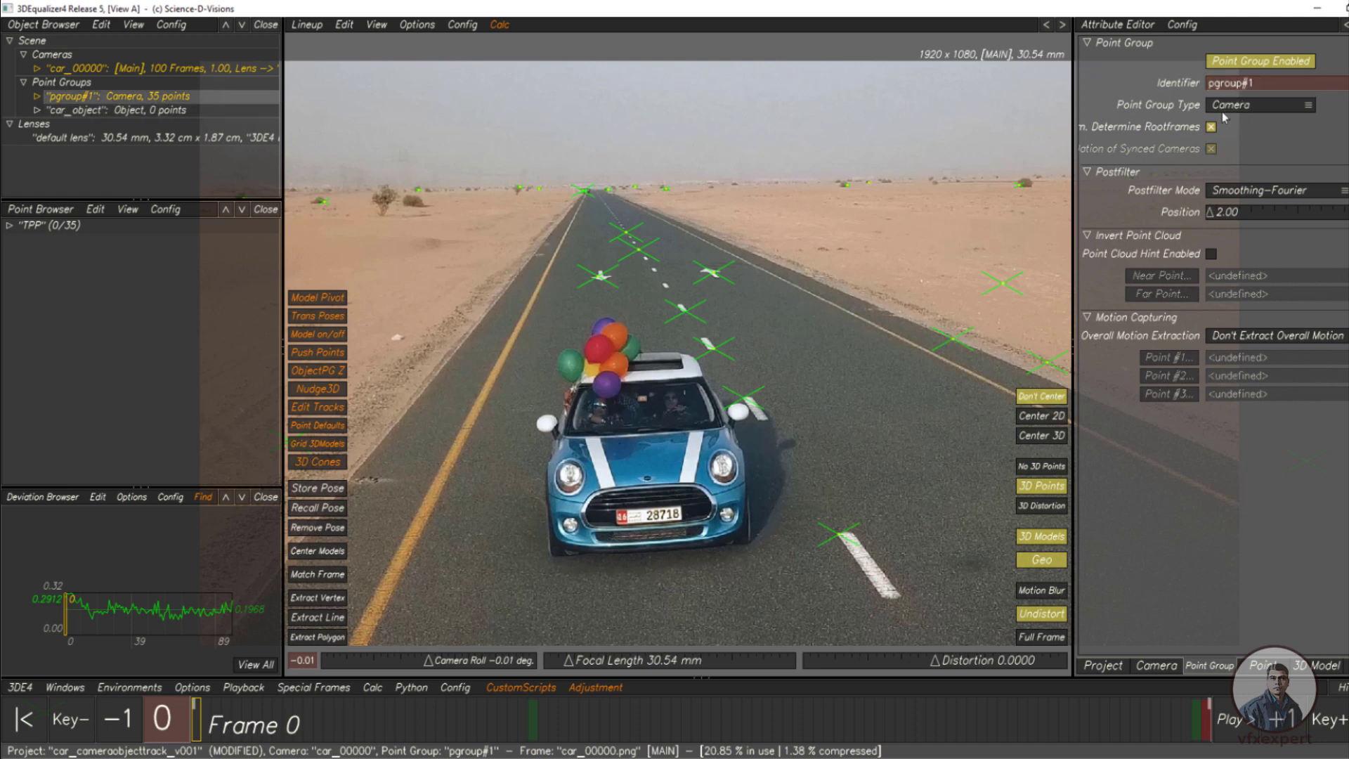
click(172, 110)
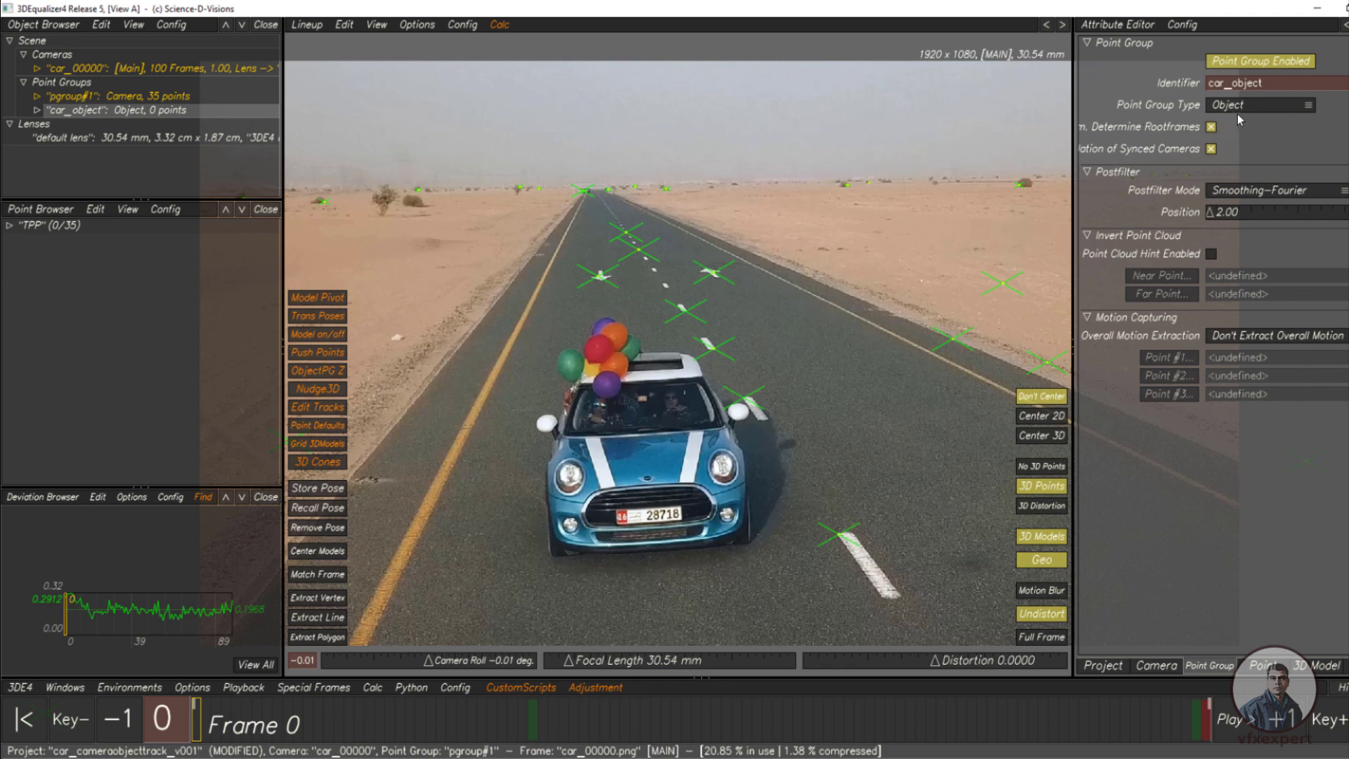
click(171, 99)
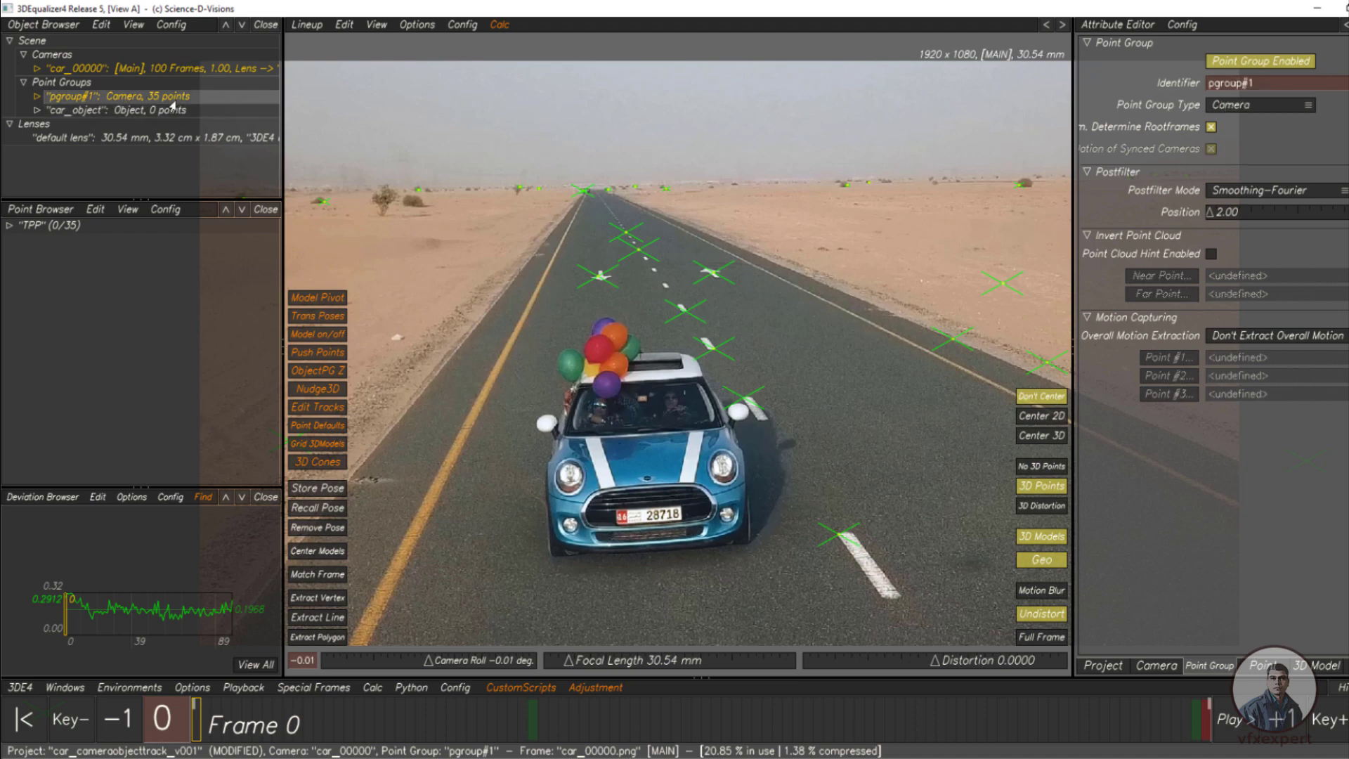
click(167, 112)
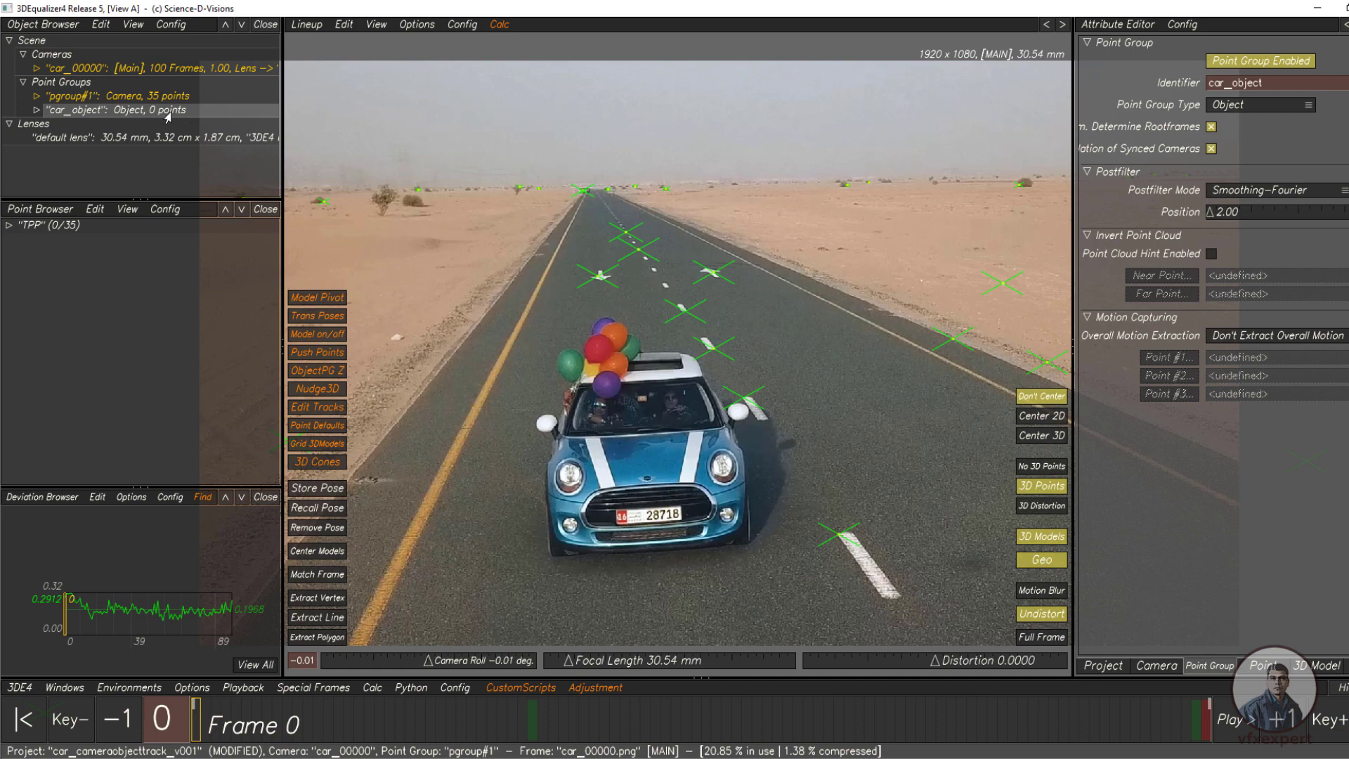
Make car_object the current point group.
click(171, 113)
right_click(160, 116)
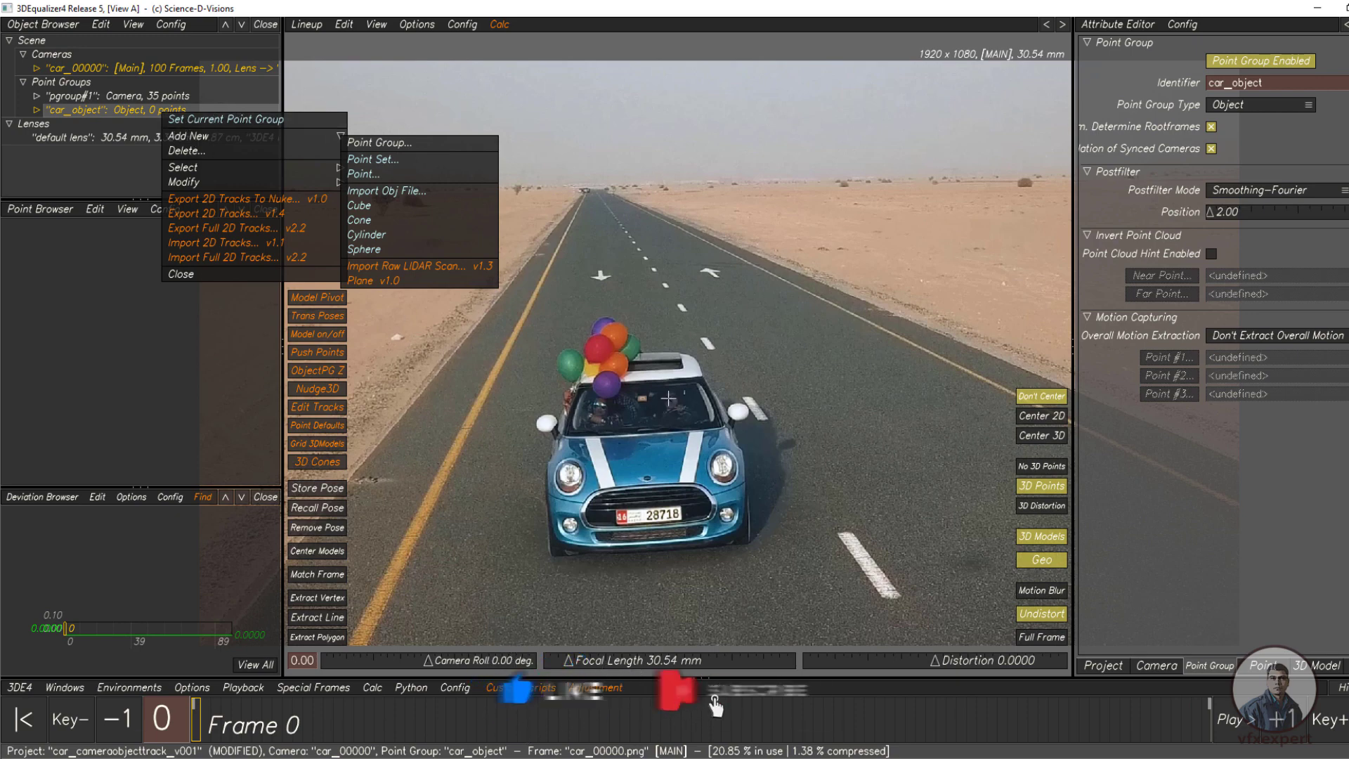
click(144, 113)
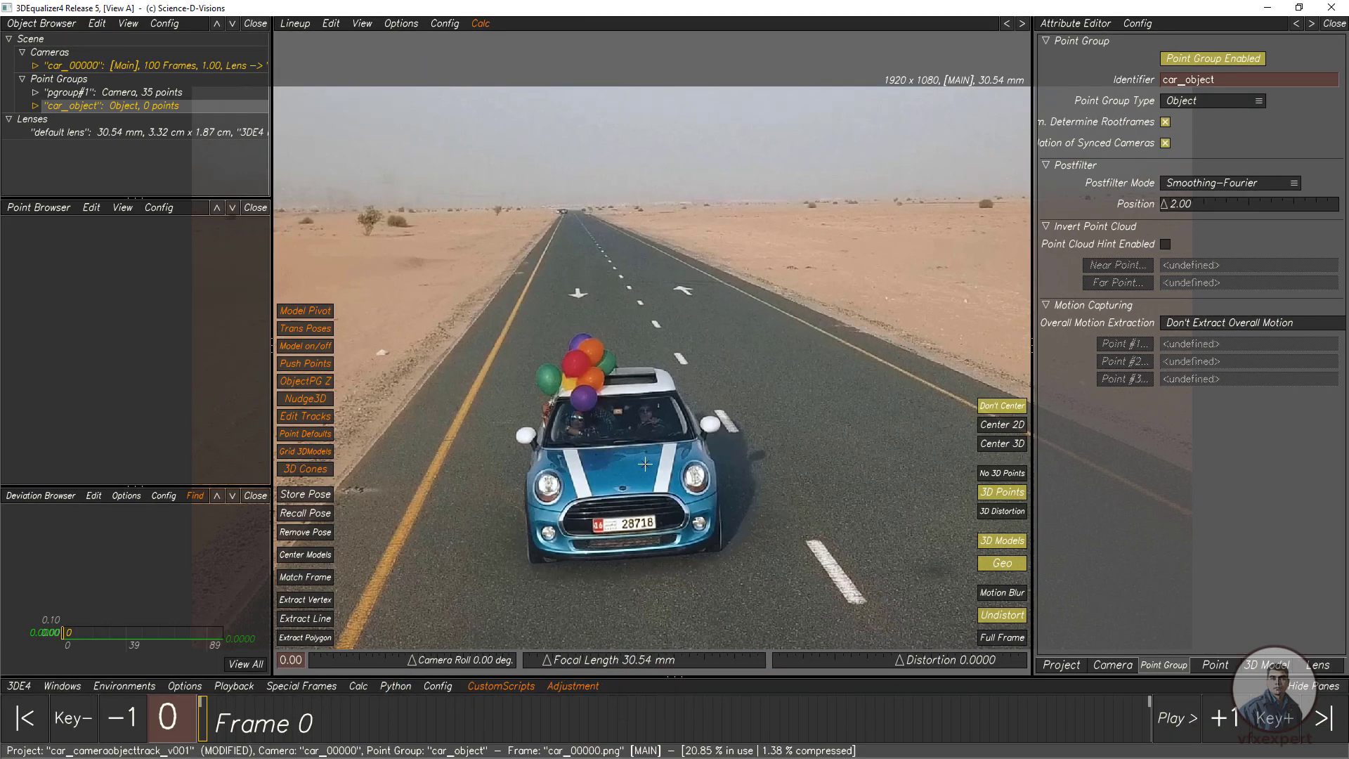
Switch the view to Manual Tracking Controls, framed closely on the front of the car.
ctrl+right_drag(619, 515, 621, 520)
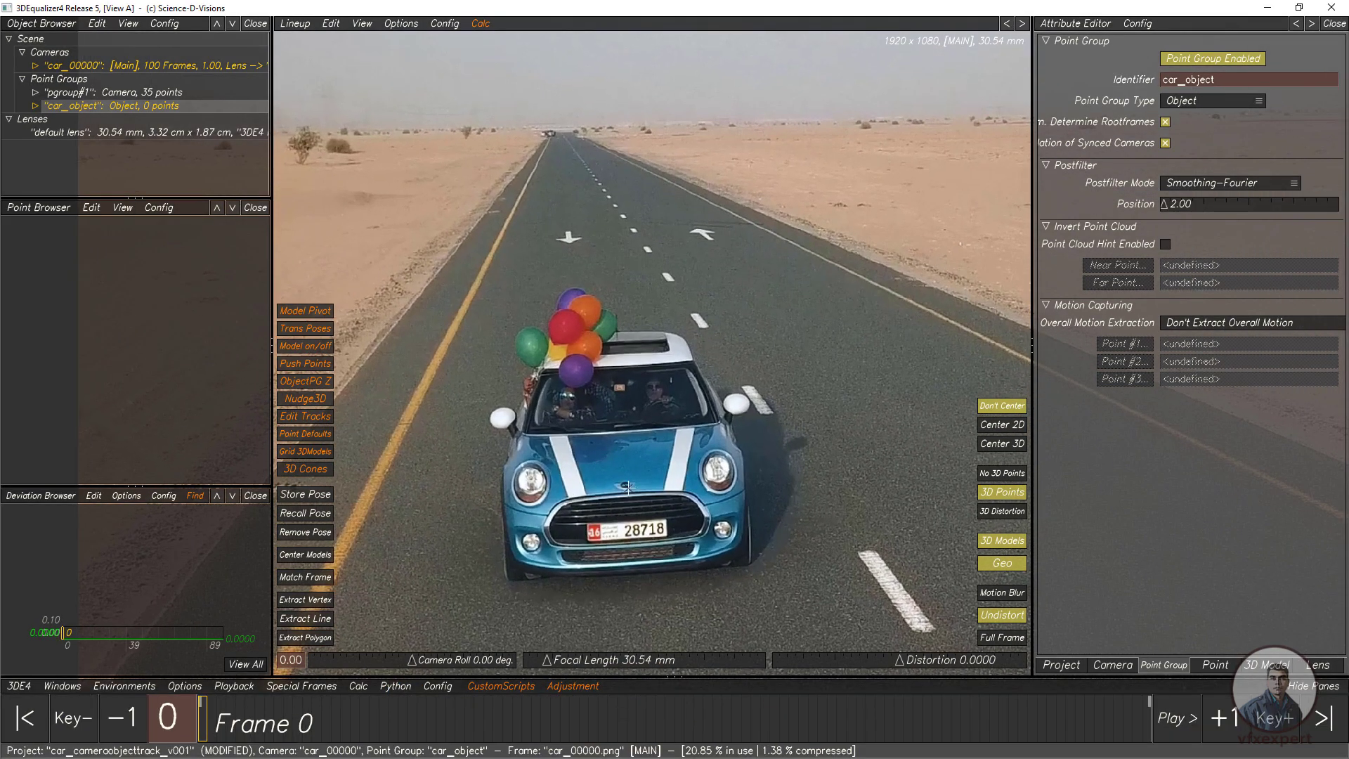
scroll(542, 510, up, 3)
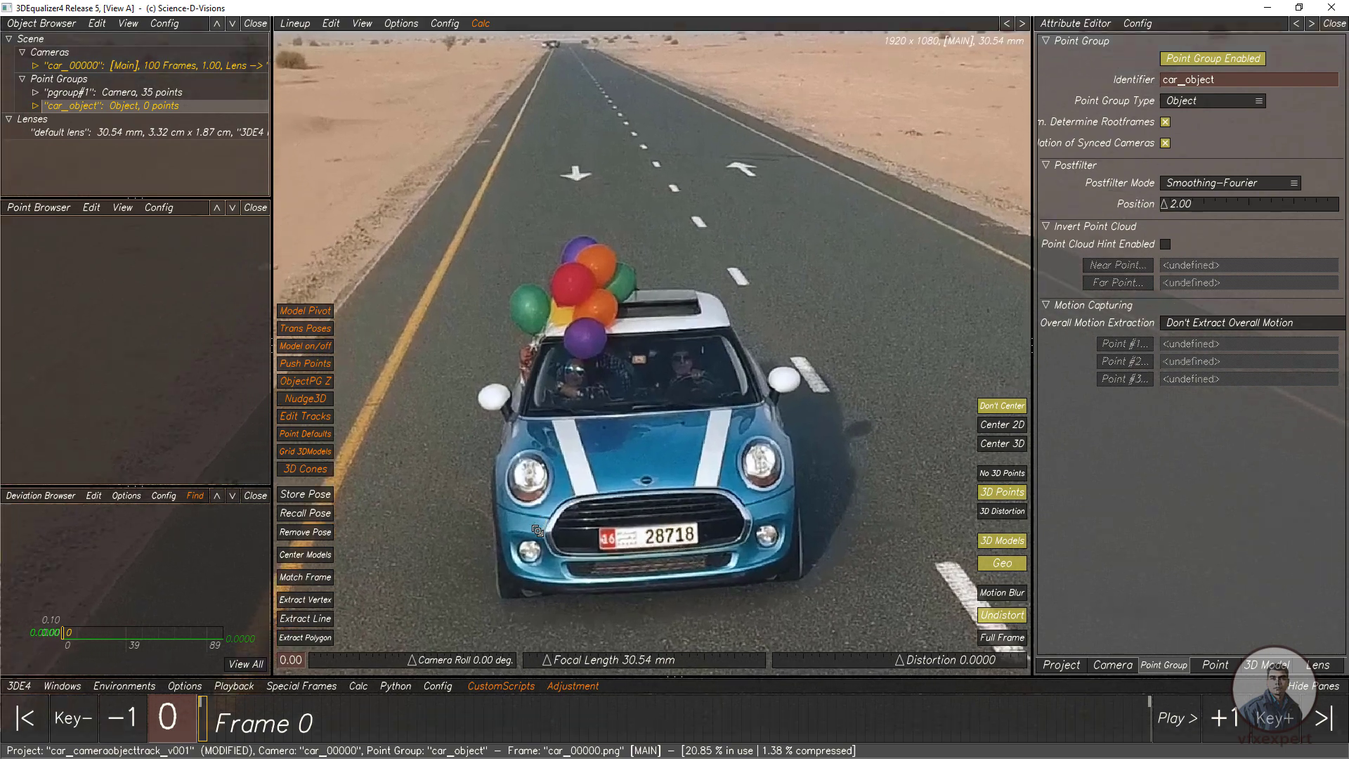
click(295, 23)
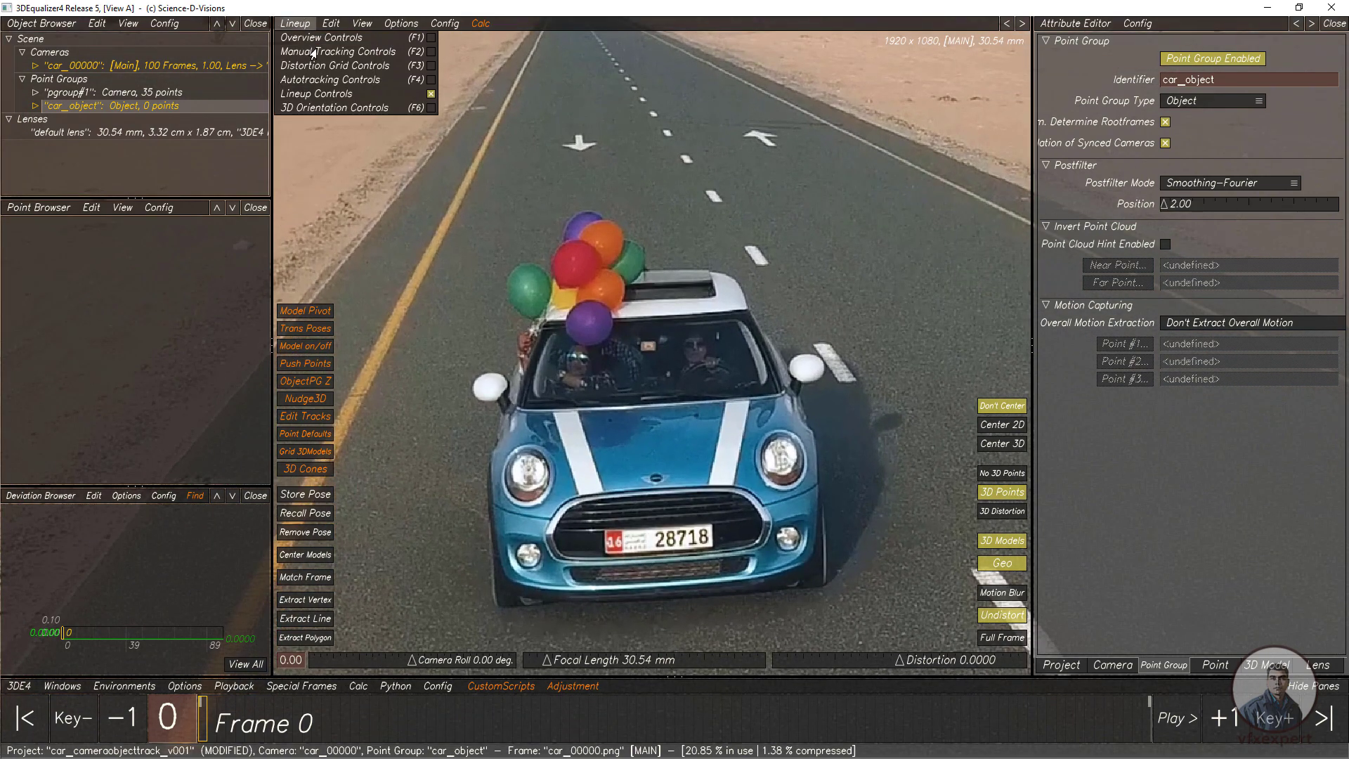
click(309, 51)
scroll(545, 596, up, 2)
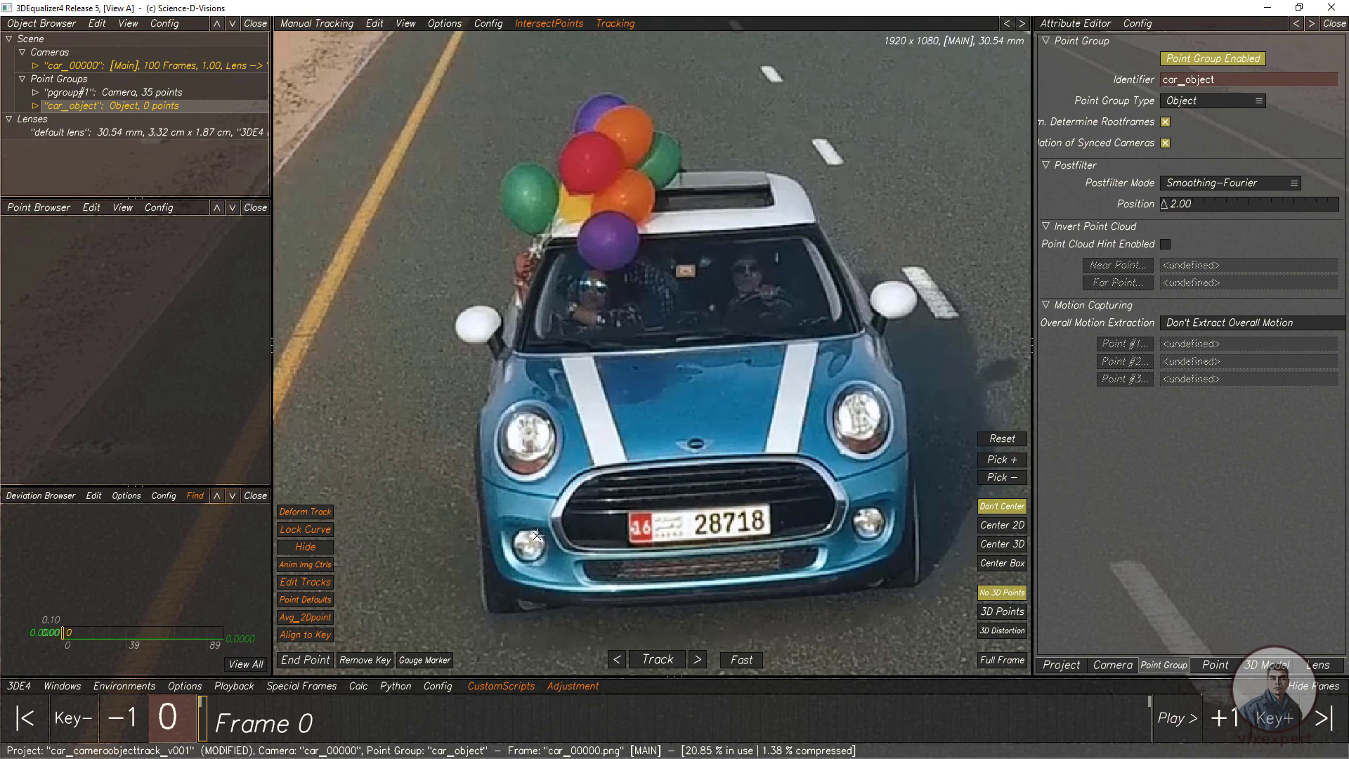
Place a tracking point on the fog lamp below the yellow-line-side headlight at frame 0 and tighten its pattern box.
ctrl+click(536, 536)
scroll(491, 581, up, 2)
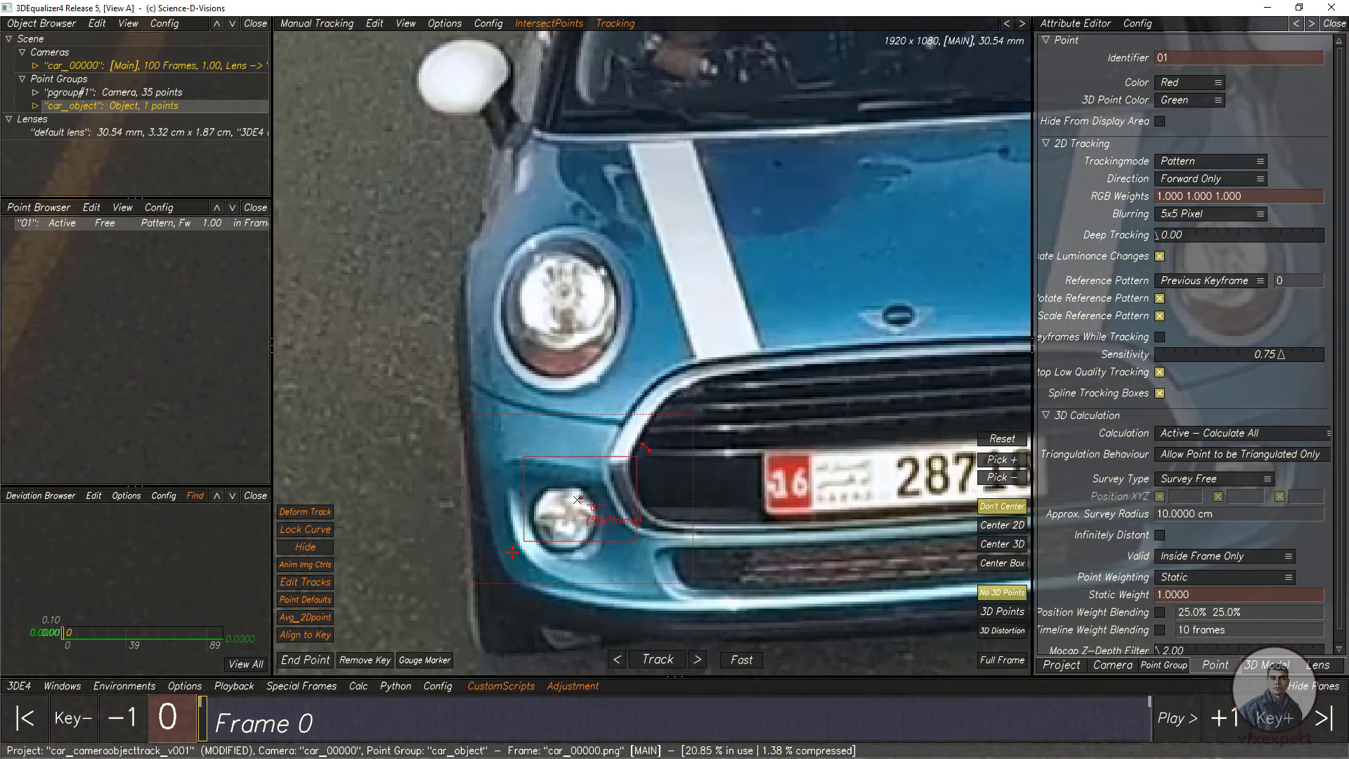
drag(639, 540, 626, 533)
drag(522, 455, 519, 467)
drag(624, 533, 622, 531)
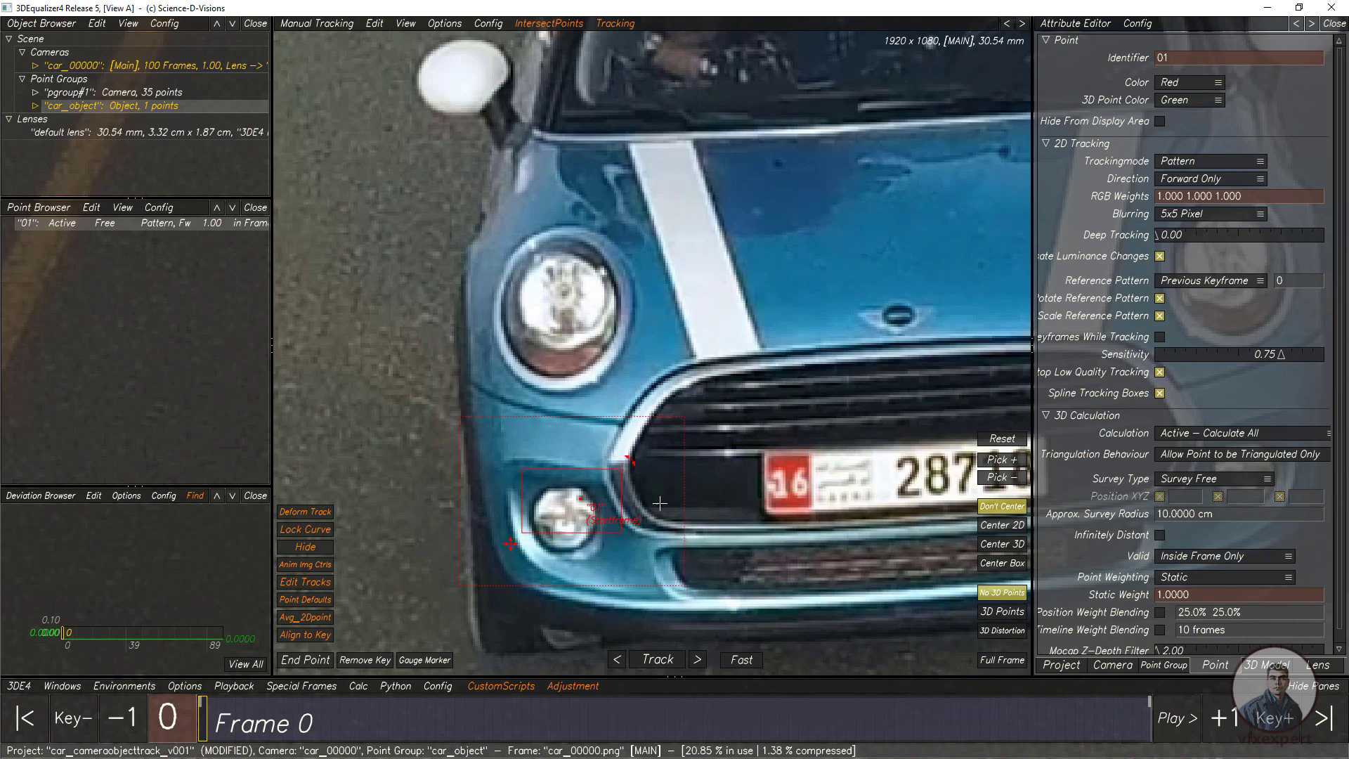
Move tracking point 01 onto the hood badge and enlarge its search area.
click(901, 316)
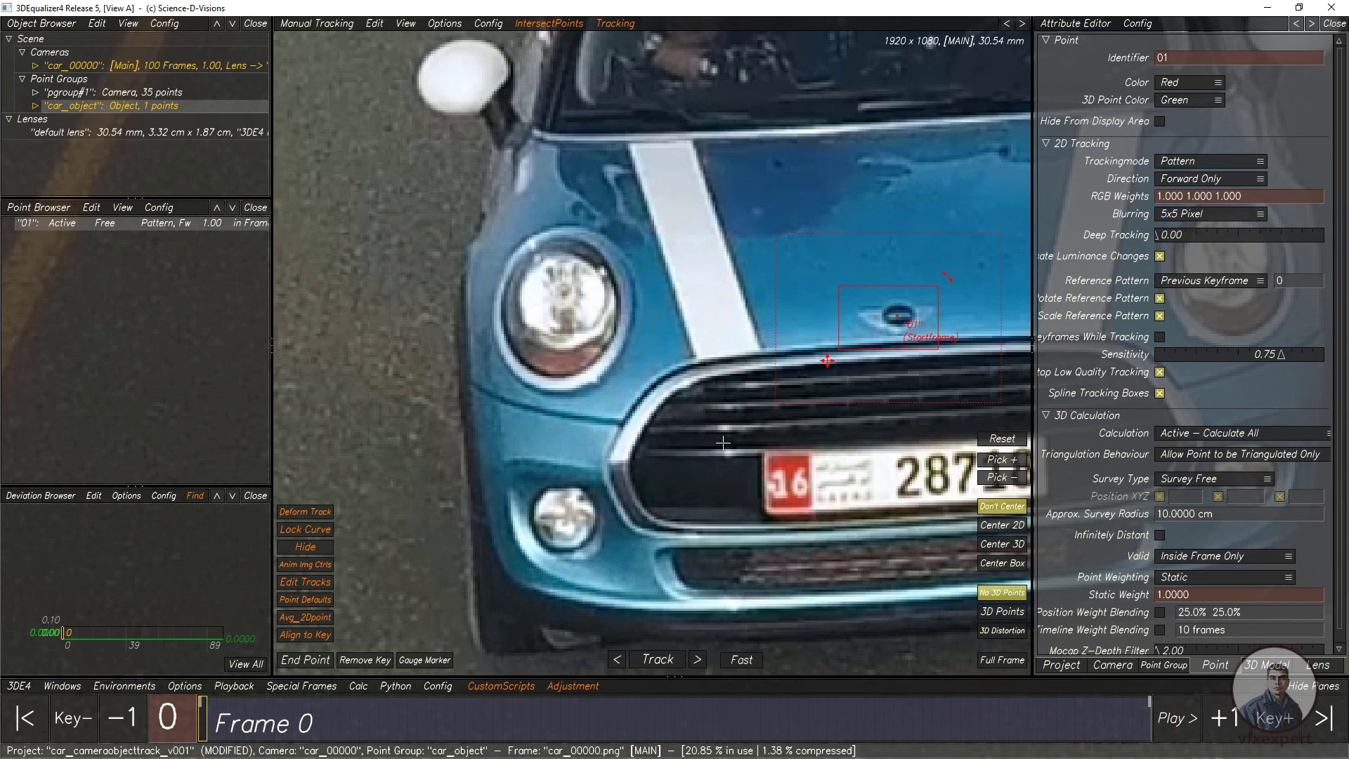
scroll(644, 406, down, 6)
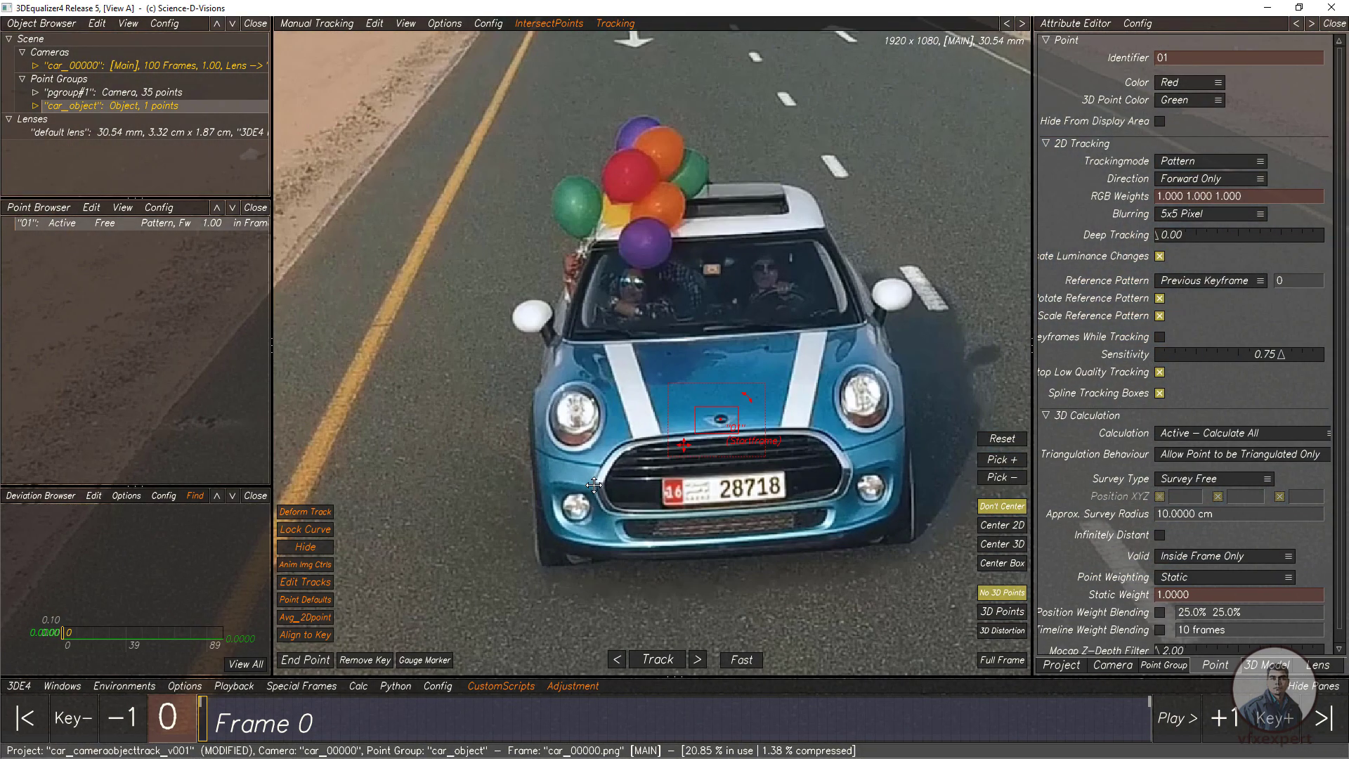
scroll(641, 564, up, 2)
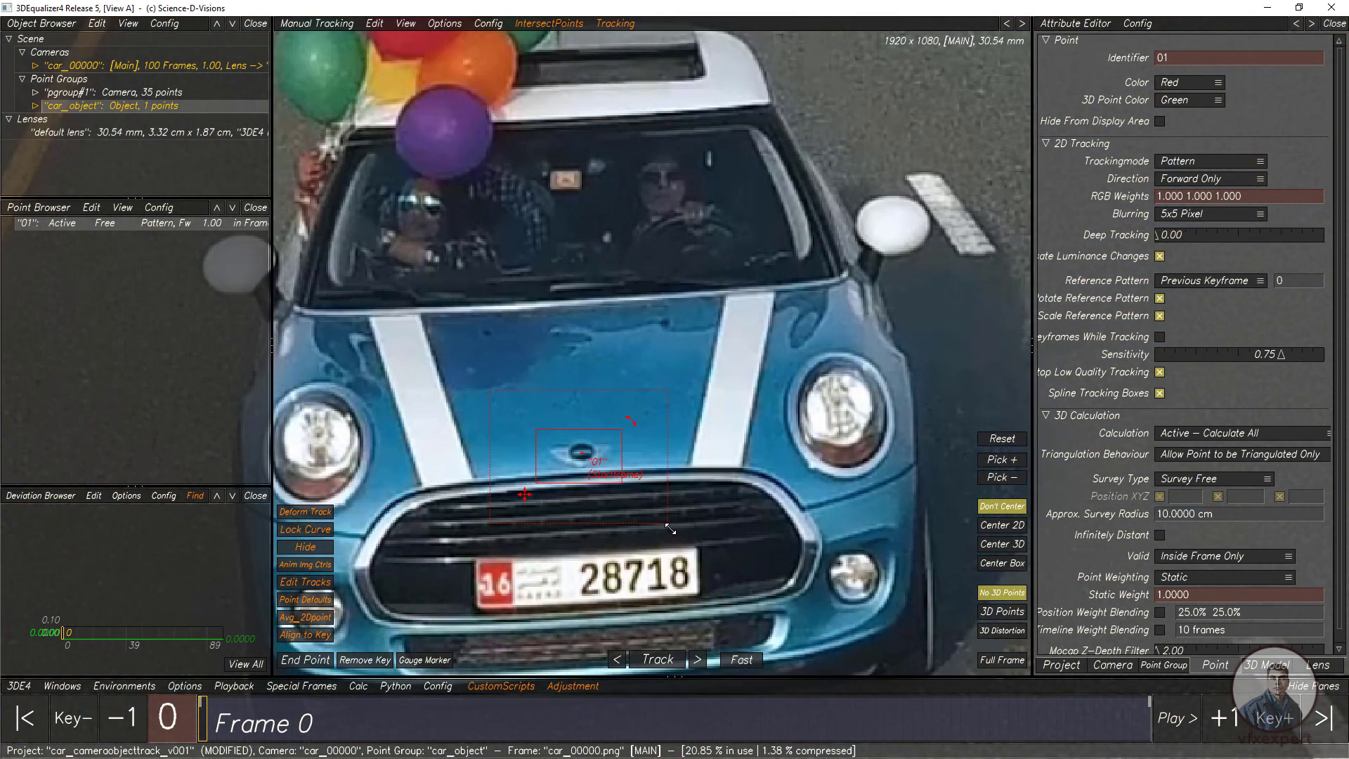
drag(674, 532, 694, 555)
scroll(653, 430, down, 5)
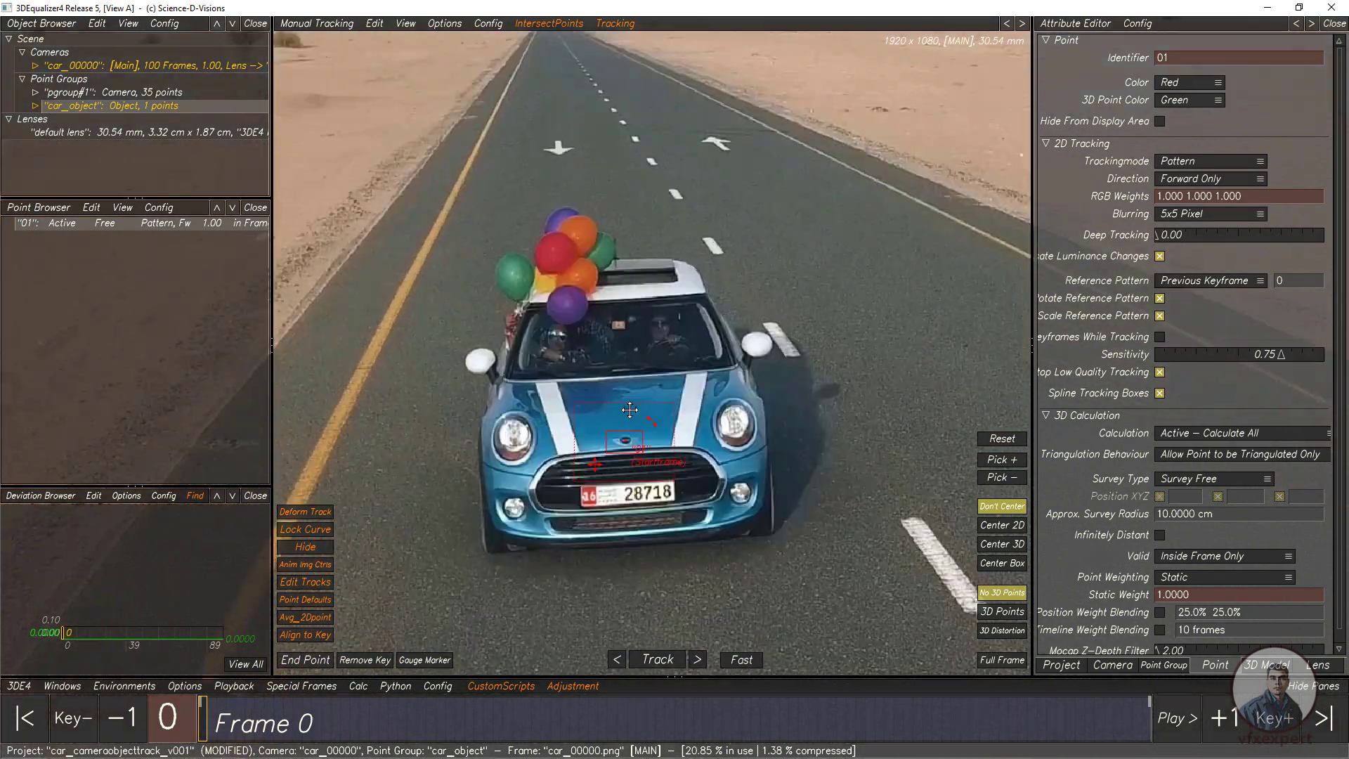
Set the tracking speed to Slow and track the badge point forward to frame 99, adjusting its pattern box at frame 17.
middle_drag(629, 410, 619, 346)
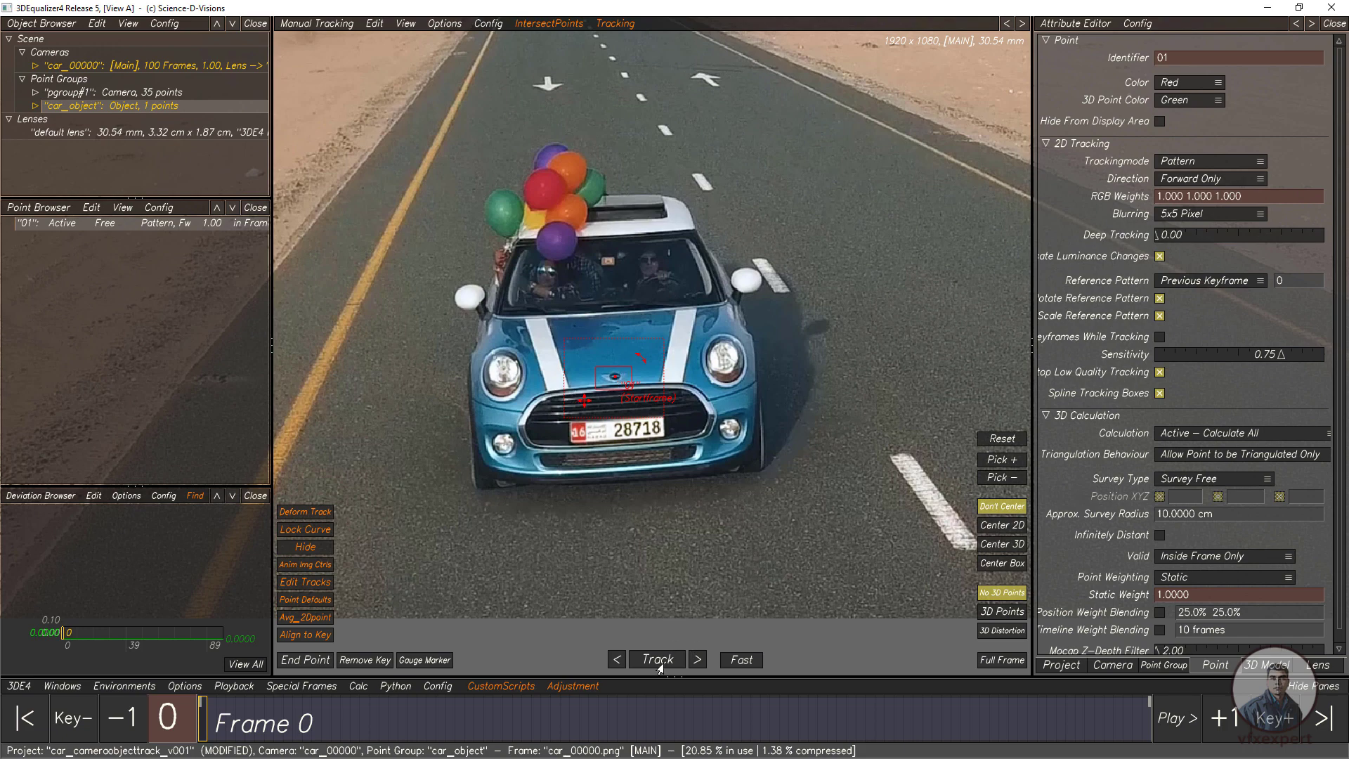
click(743, 663)
click(659, 661)
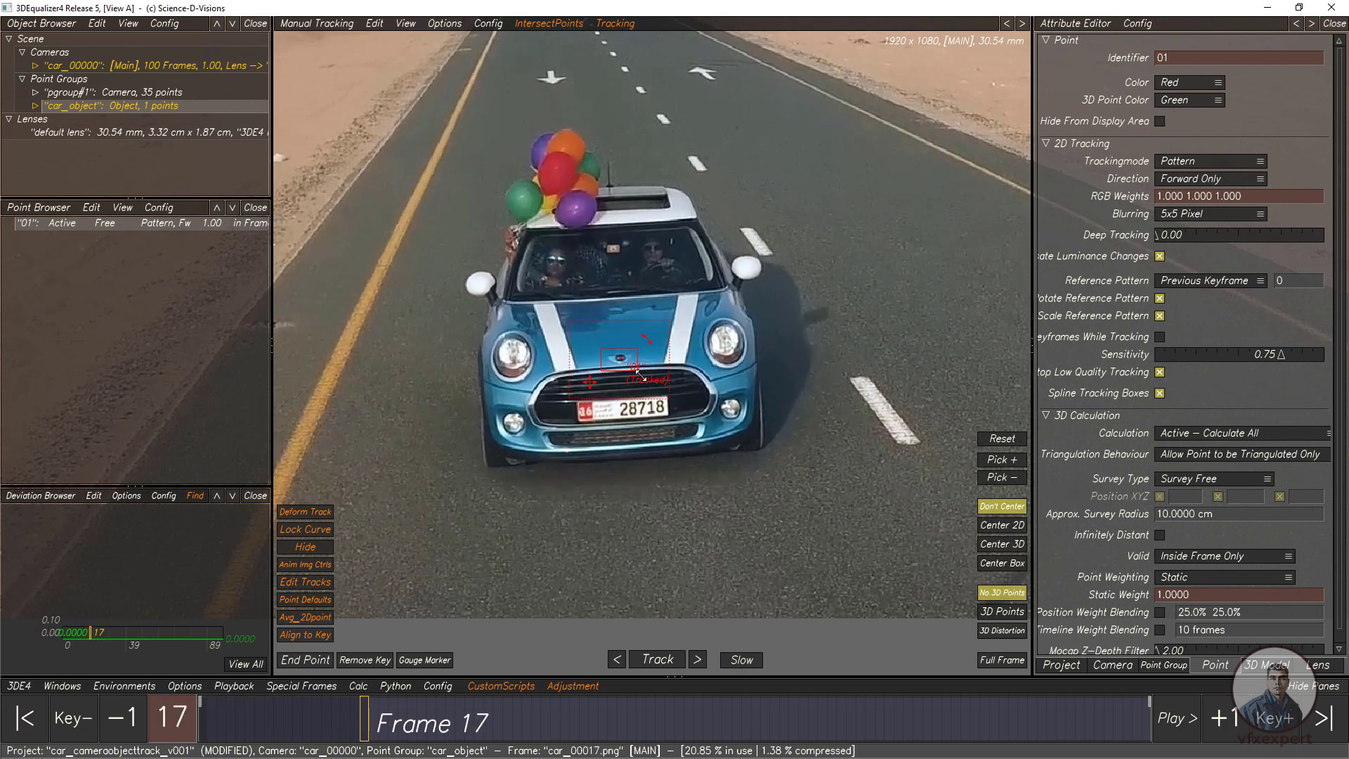
drag(637, 371, 596, 345)
click(696, 660)
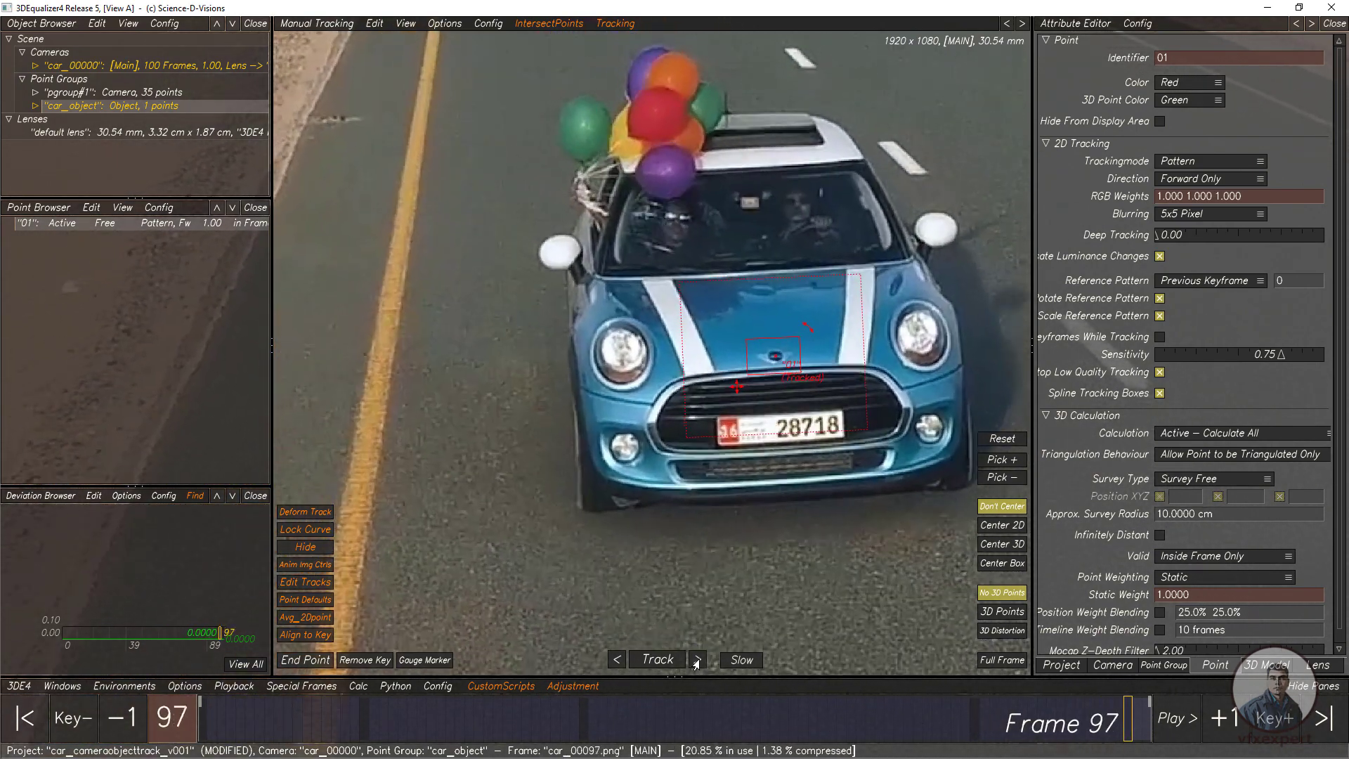
Add a second tracking point at frame 99 on the fog lamp below the yellow-line-side headlight.
scroll(707, 529, down, 2)
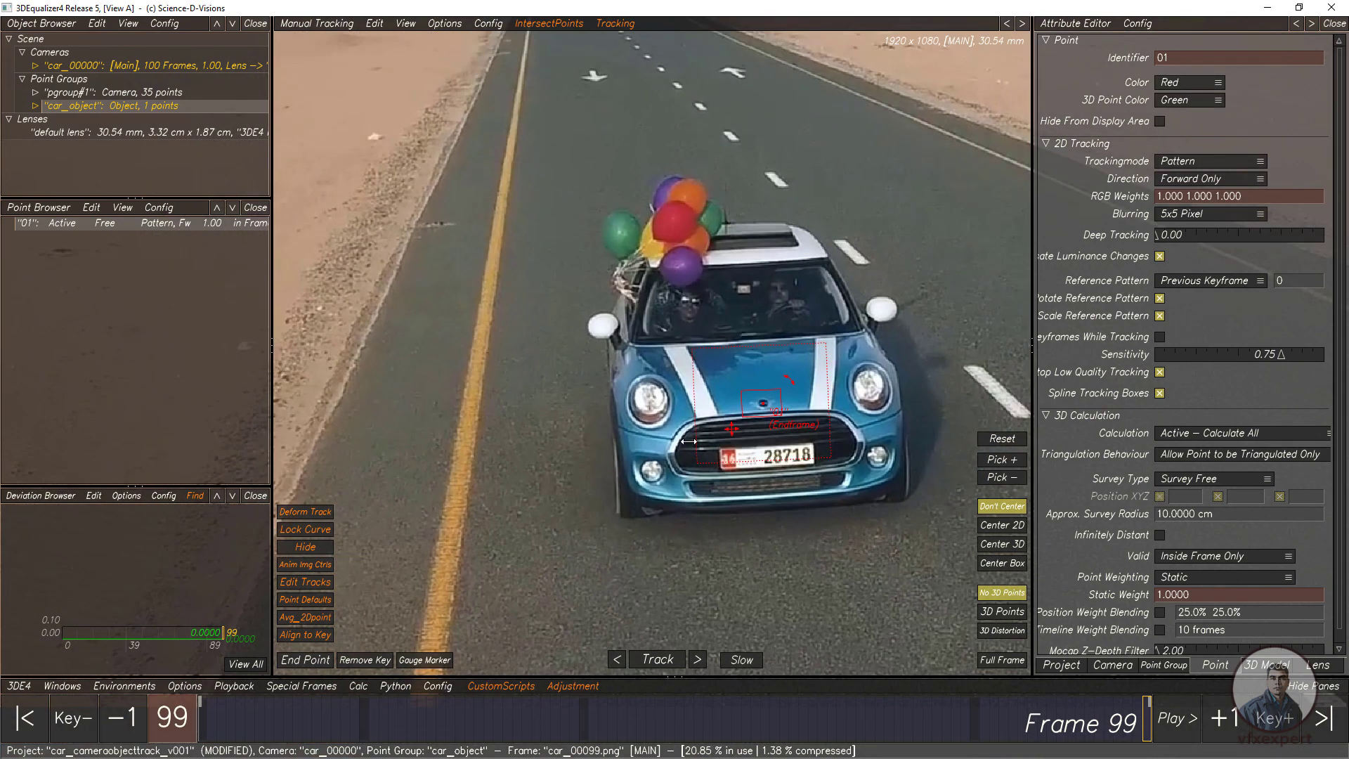
scroll(708, 453, up, 3)
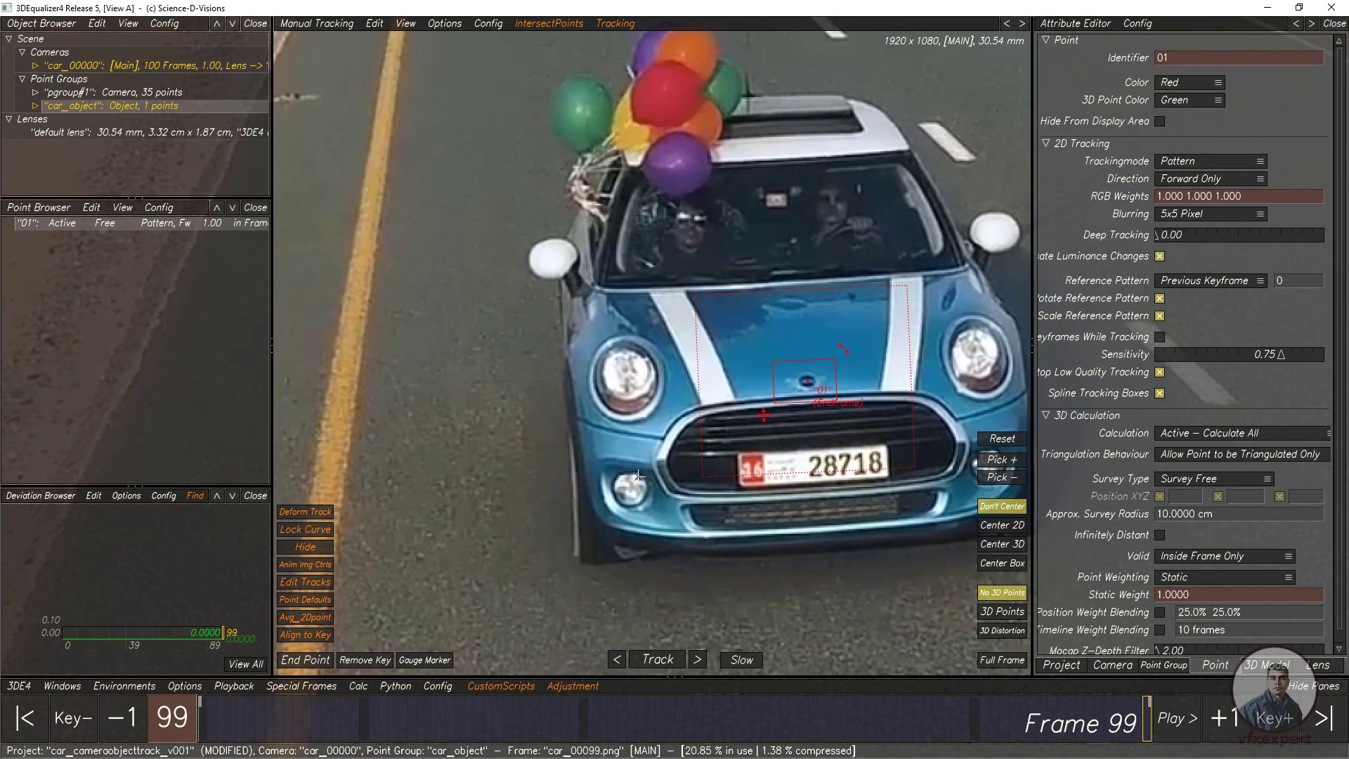
ctrl+click(638, 478)
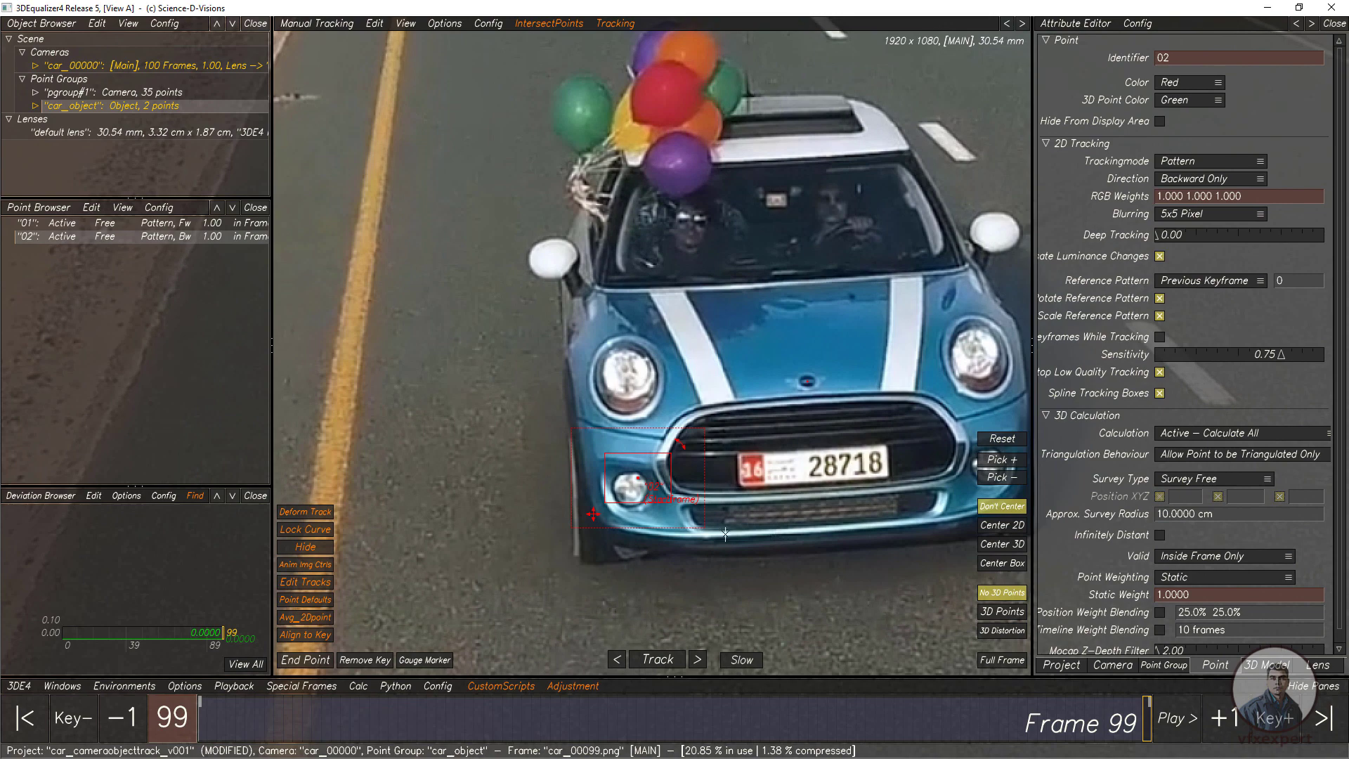
scroll(636, 474, up, 3)
drag(637, 465, 638, 466)
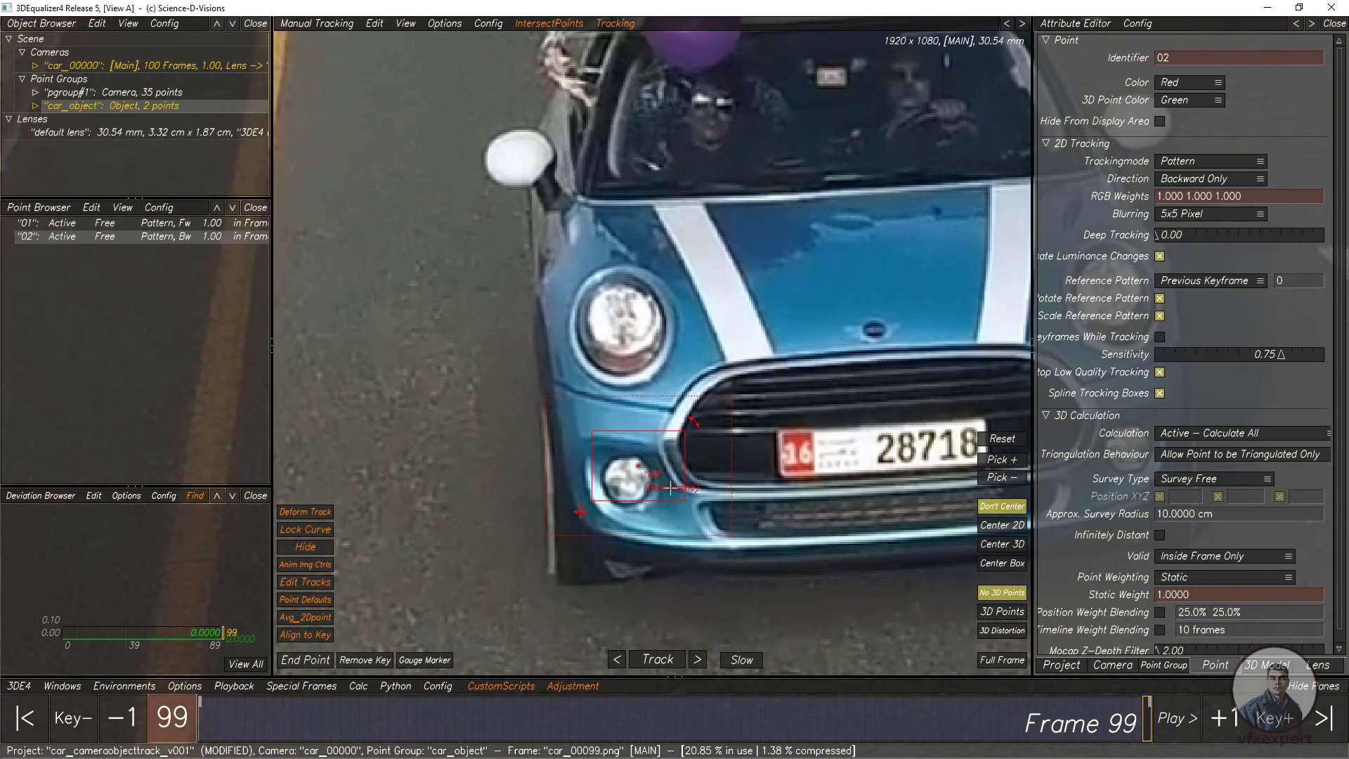
Tighten the pattern box of point 02 around the fog lamp and track the point backward to frame 0.
drag(685, 500, 675, 490)
drag(595, 435, 600, 441)
scroll(782, 613, down, 3)
key(t)
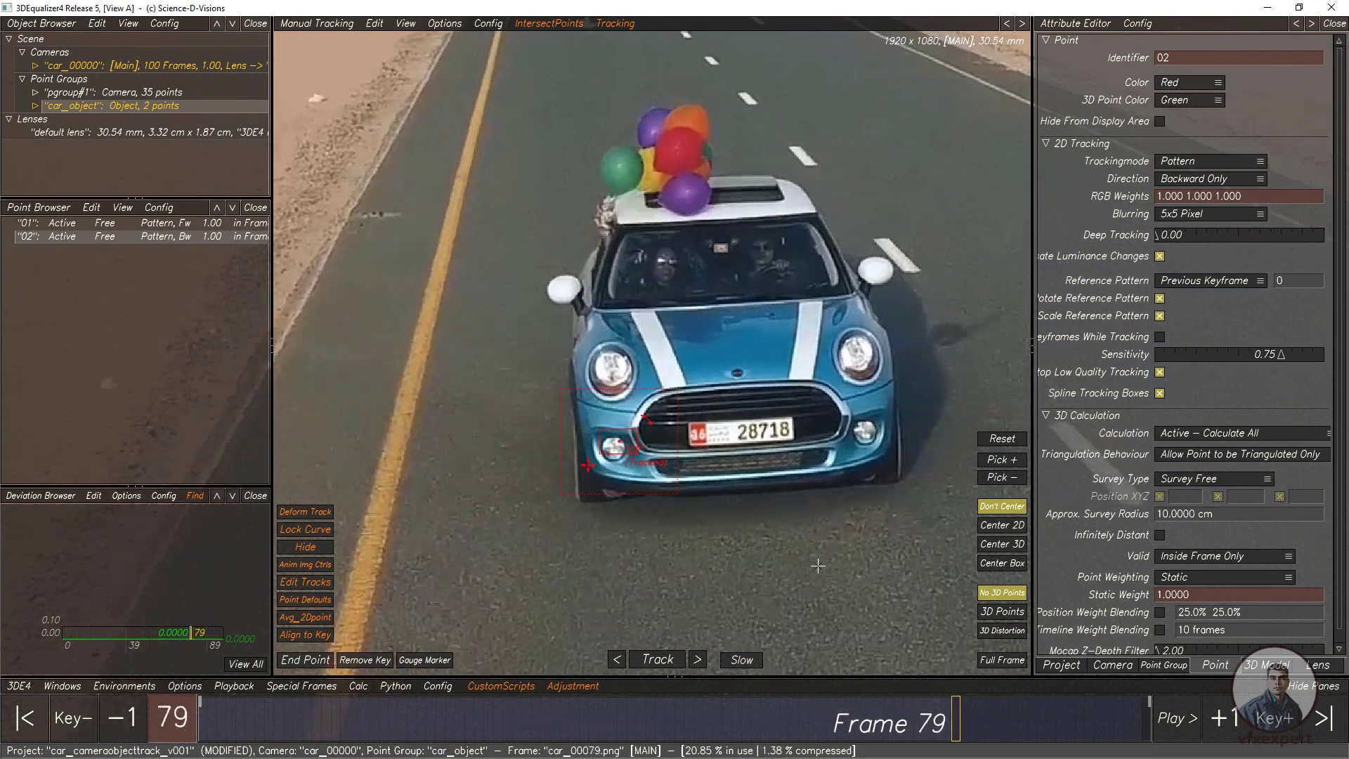
Add a third tracking point at frame 0 on the other fog lamp and track it forward to frame 99.
scroll(779, 489, up, 1)
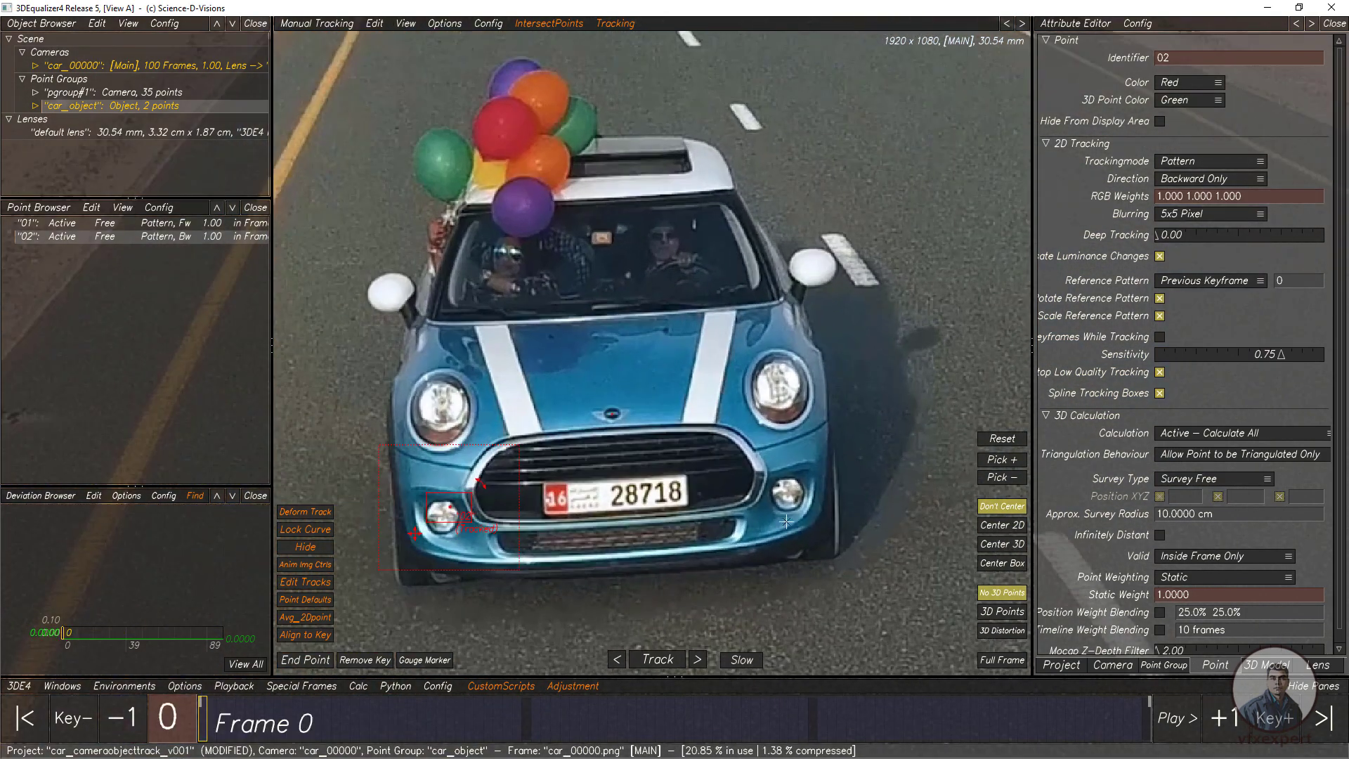
ctrl+click(778, 485)
key(t)
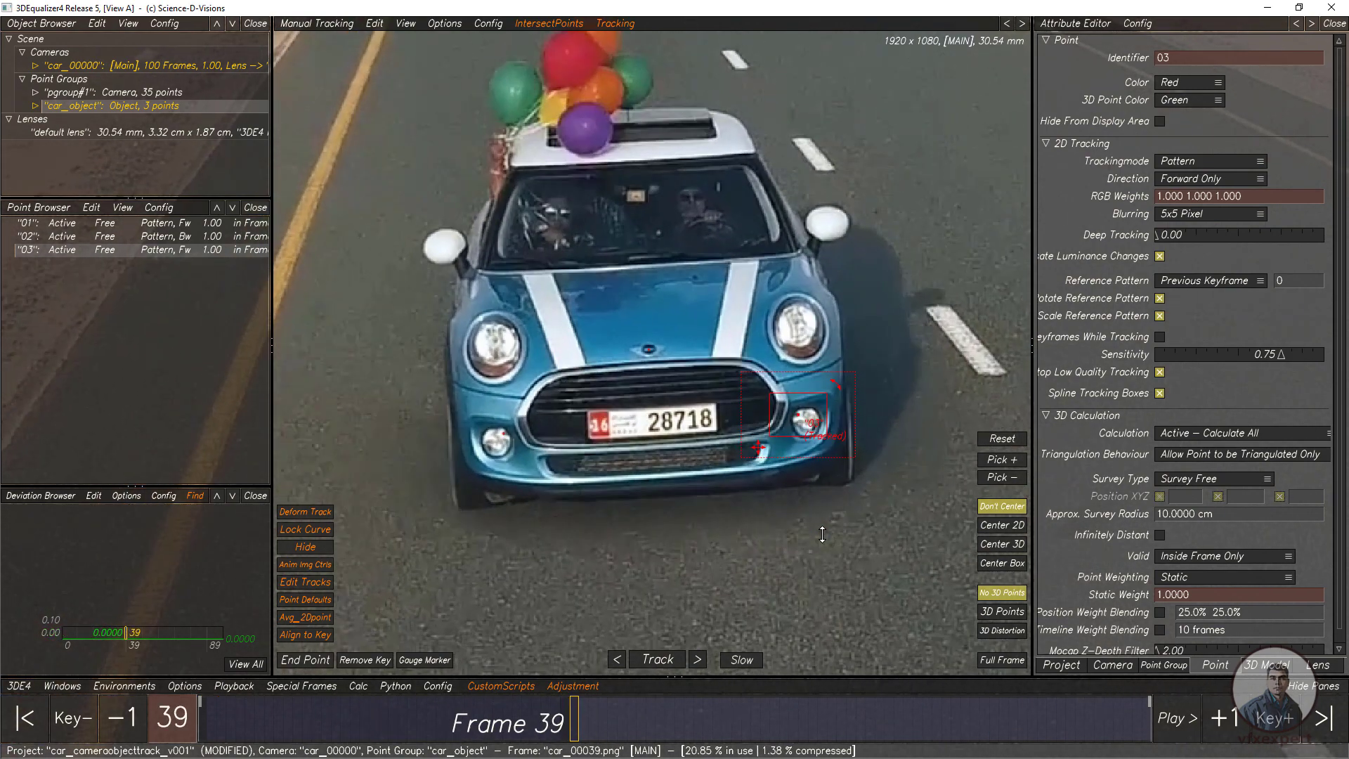
Add a fourth tracking point on the sunroof corner at frame 99 and track it backward with Center 2D enabled.
scroll(743, 396, up, 3)
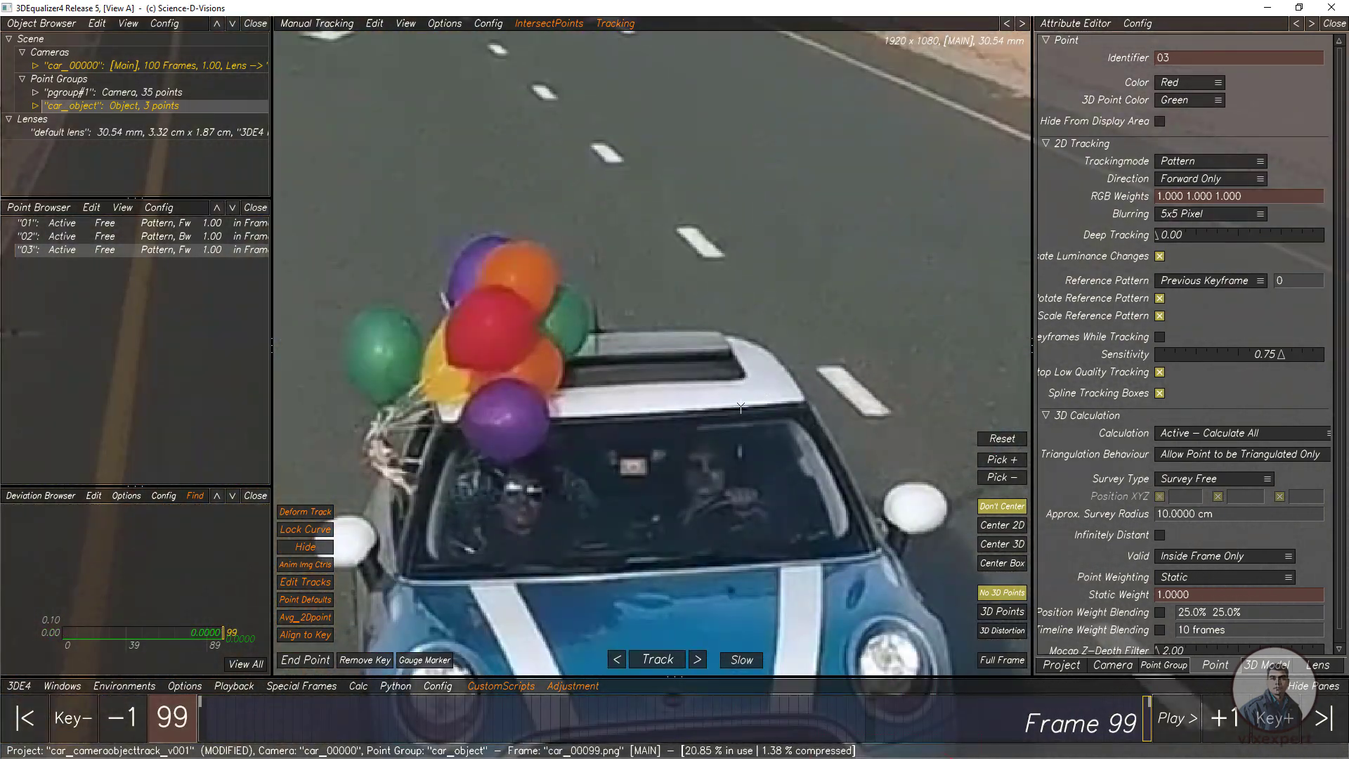
ctrl+click(743, 395)
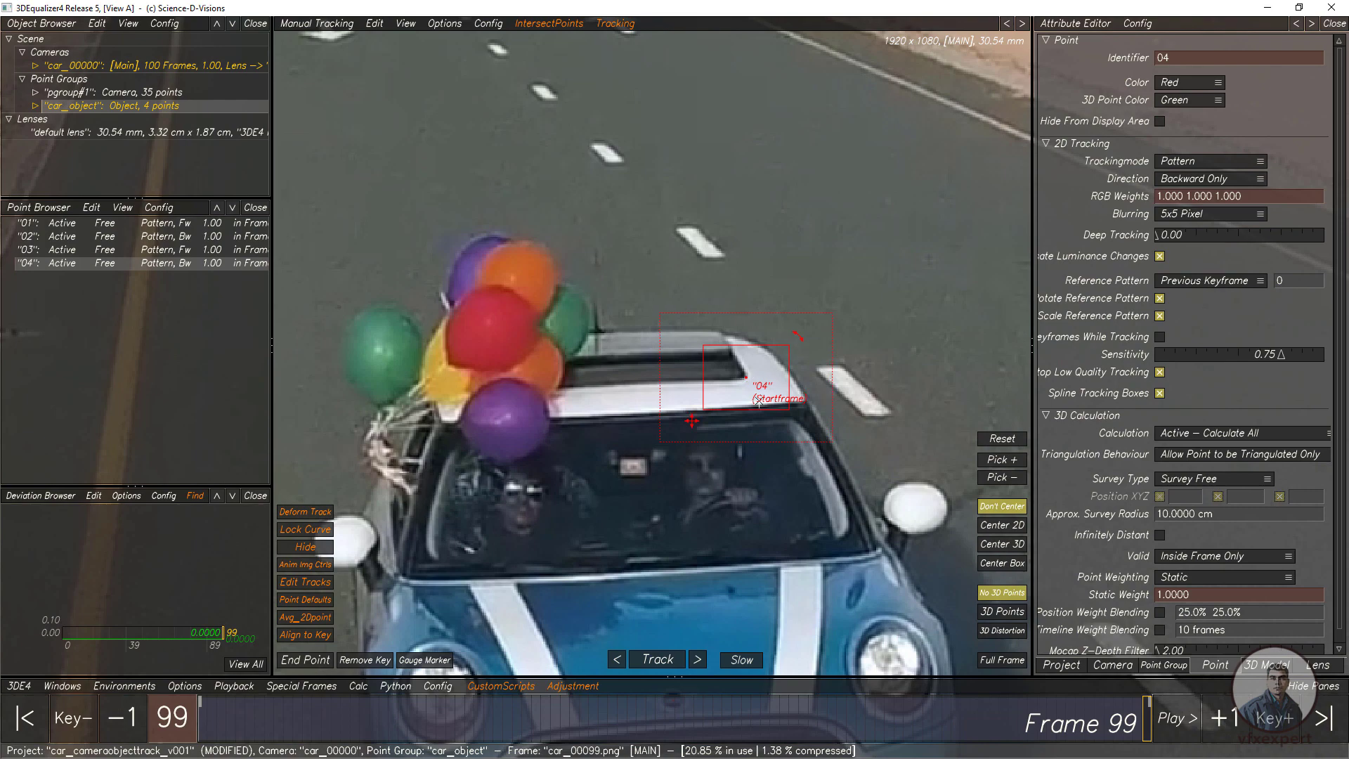
key(t)
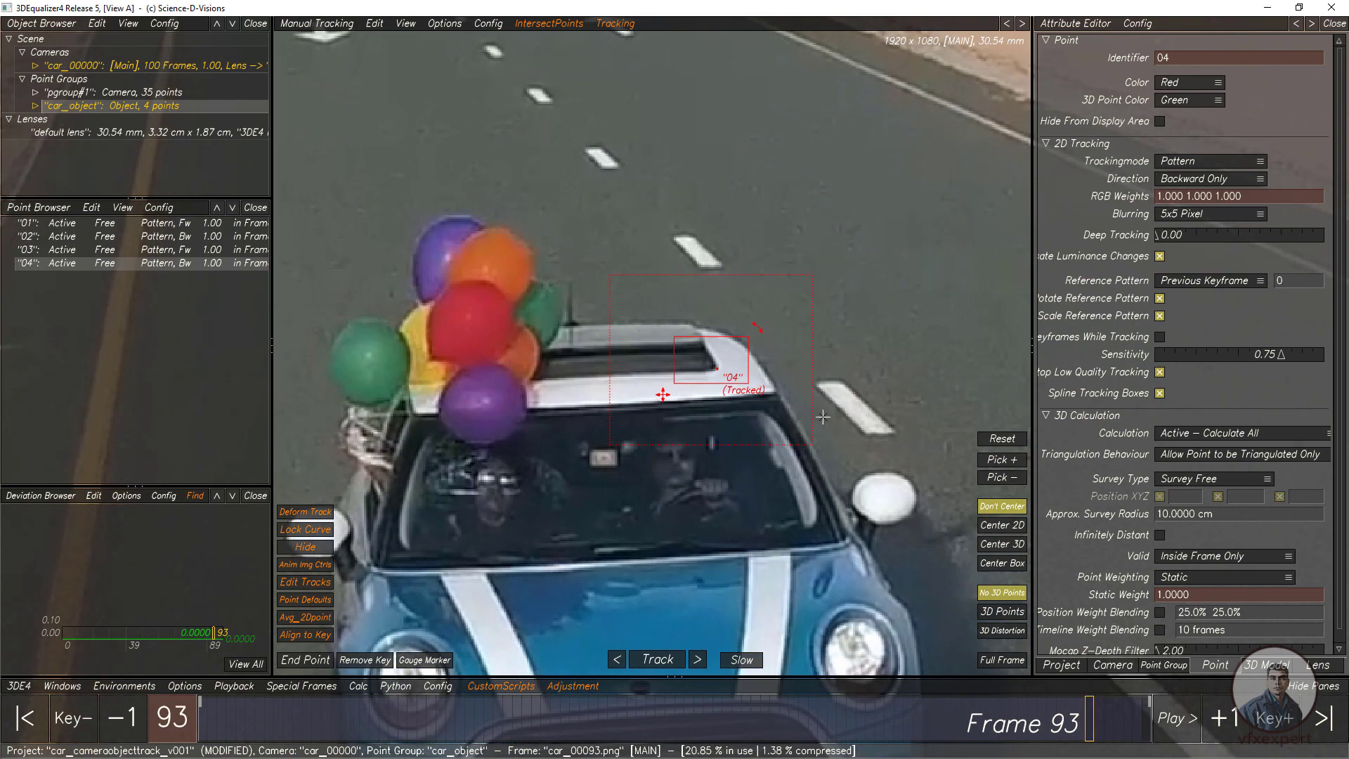
click(995, 529)
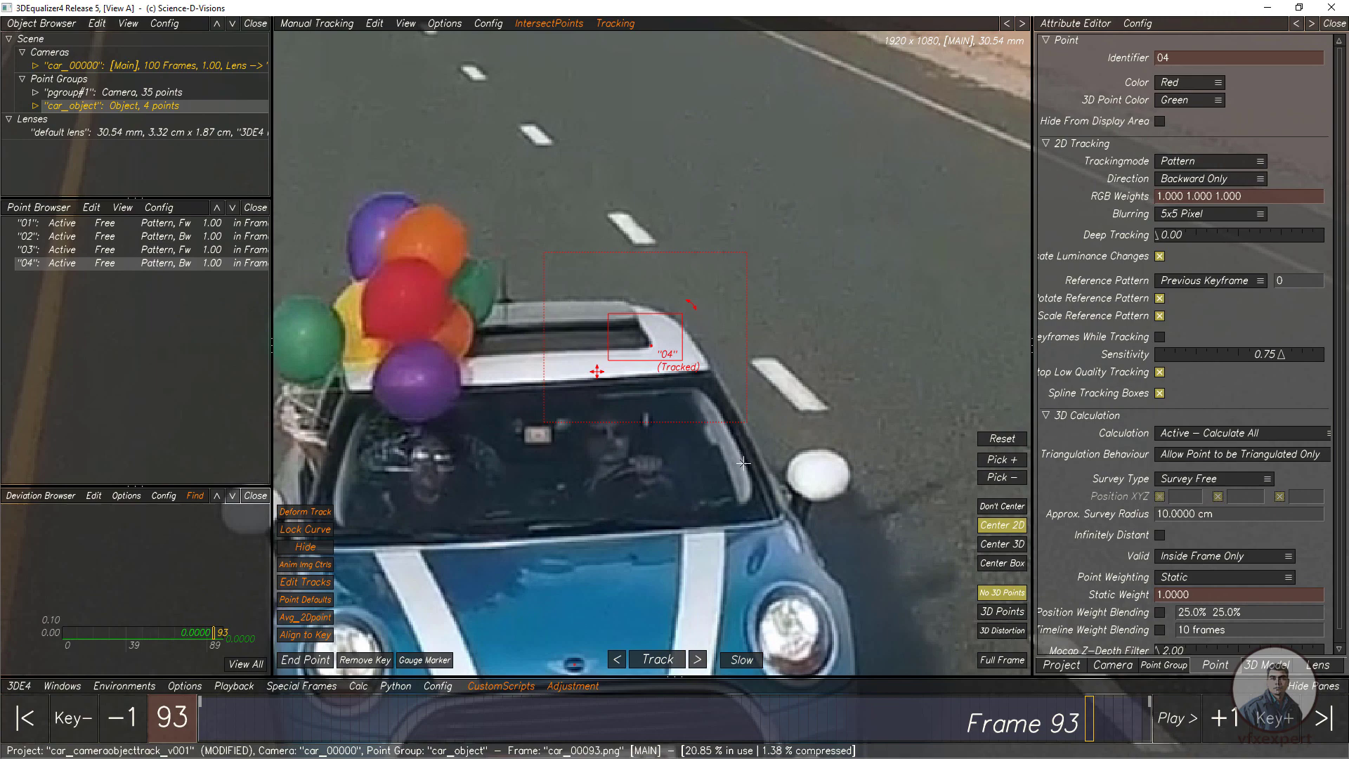
key(t)
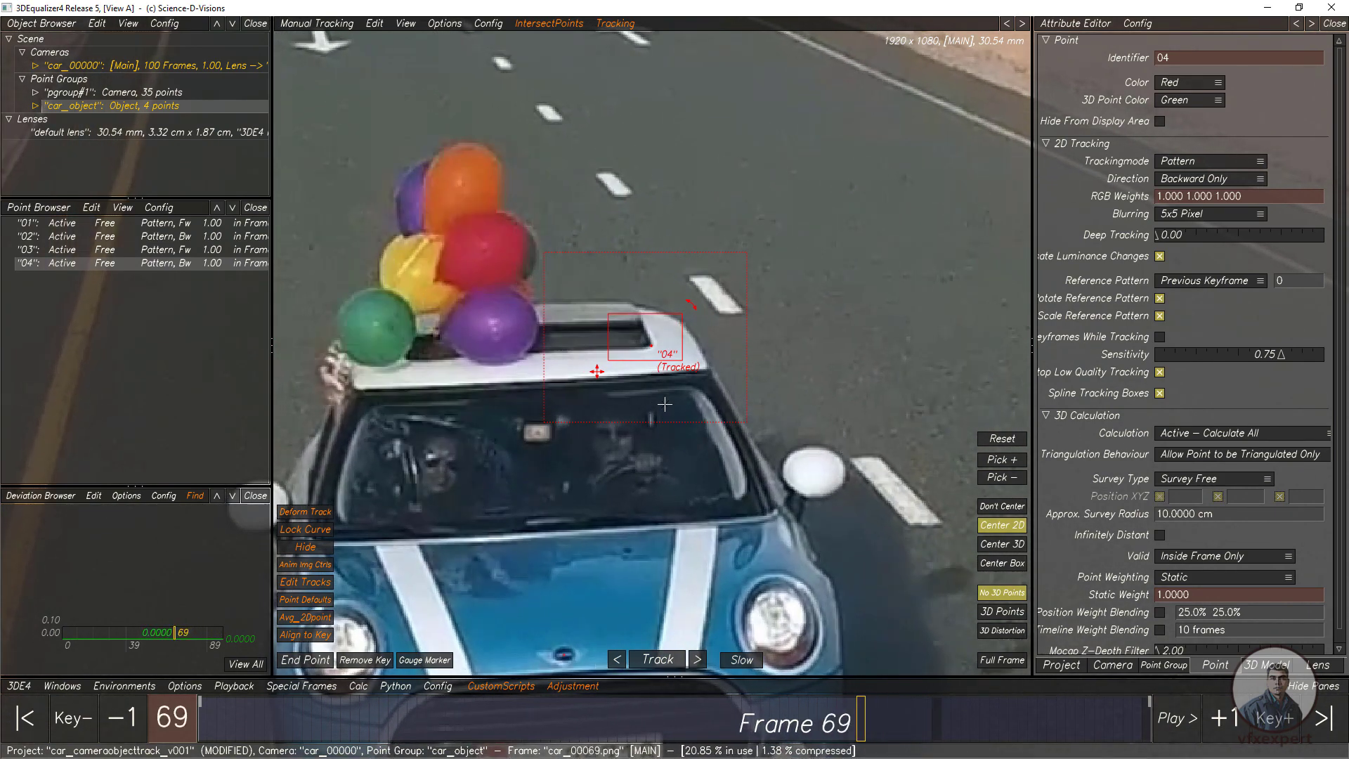
ctrl+right_drag(664, 424, 636, 493)
ctrl+middle_drag(632, 538, 666, 434)
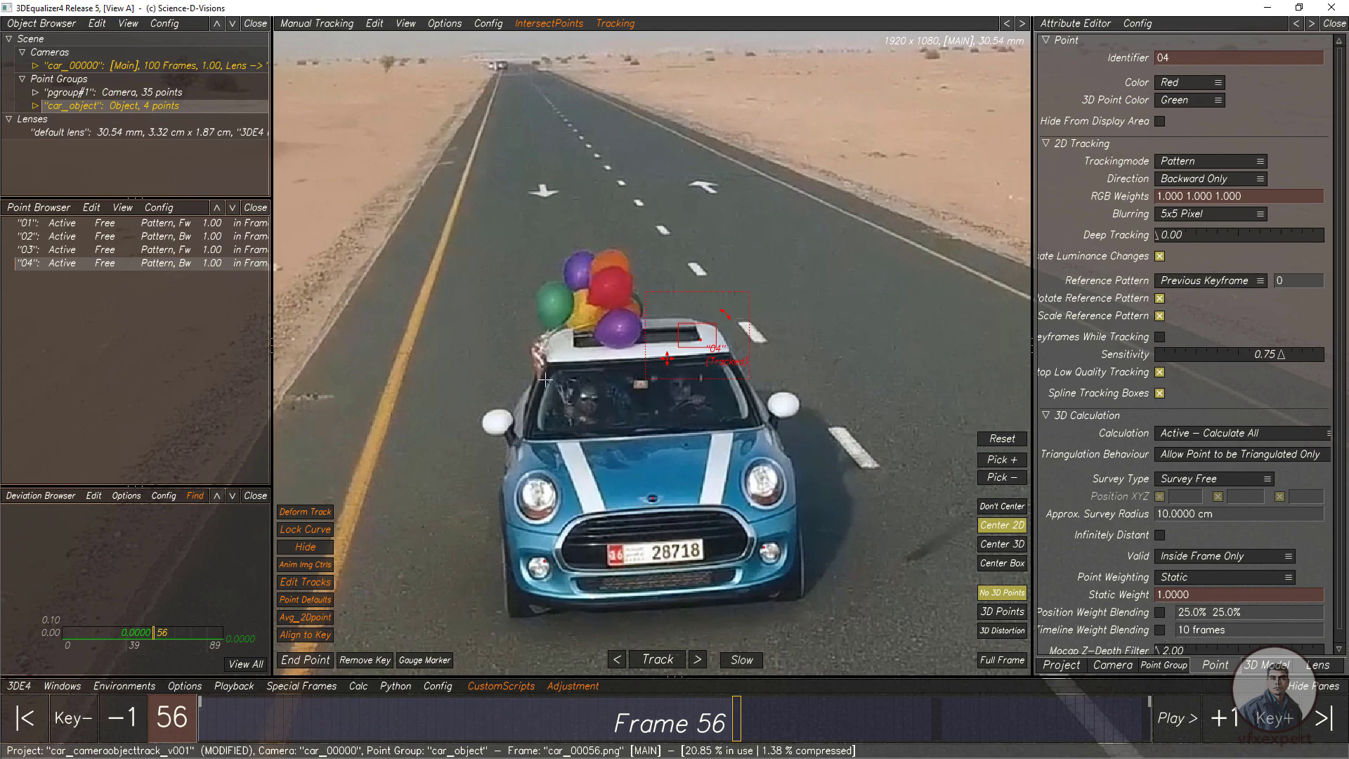
click(392, 324)
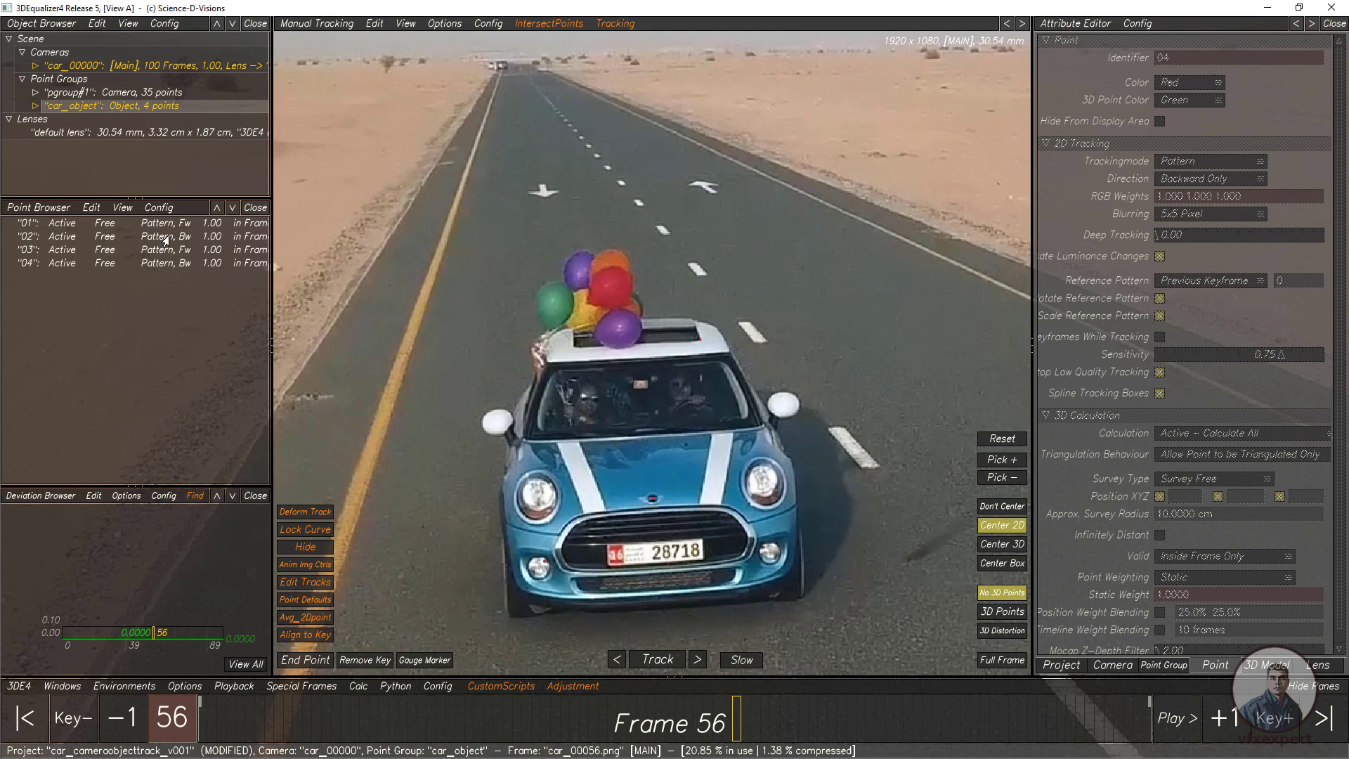
Select the four points of the car_object group and view the Export 2D Tracks settings without exporting.
drag(96, 266, 105, 225)
right_click(106, 224)
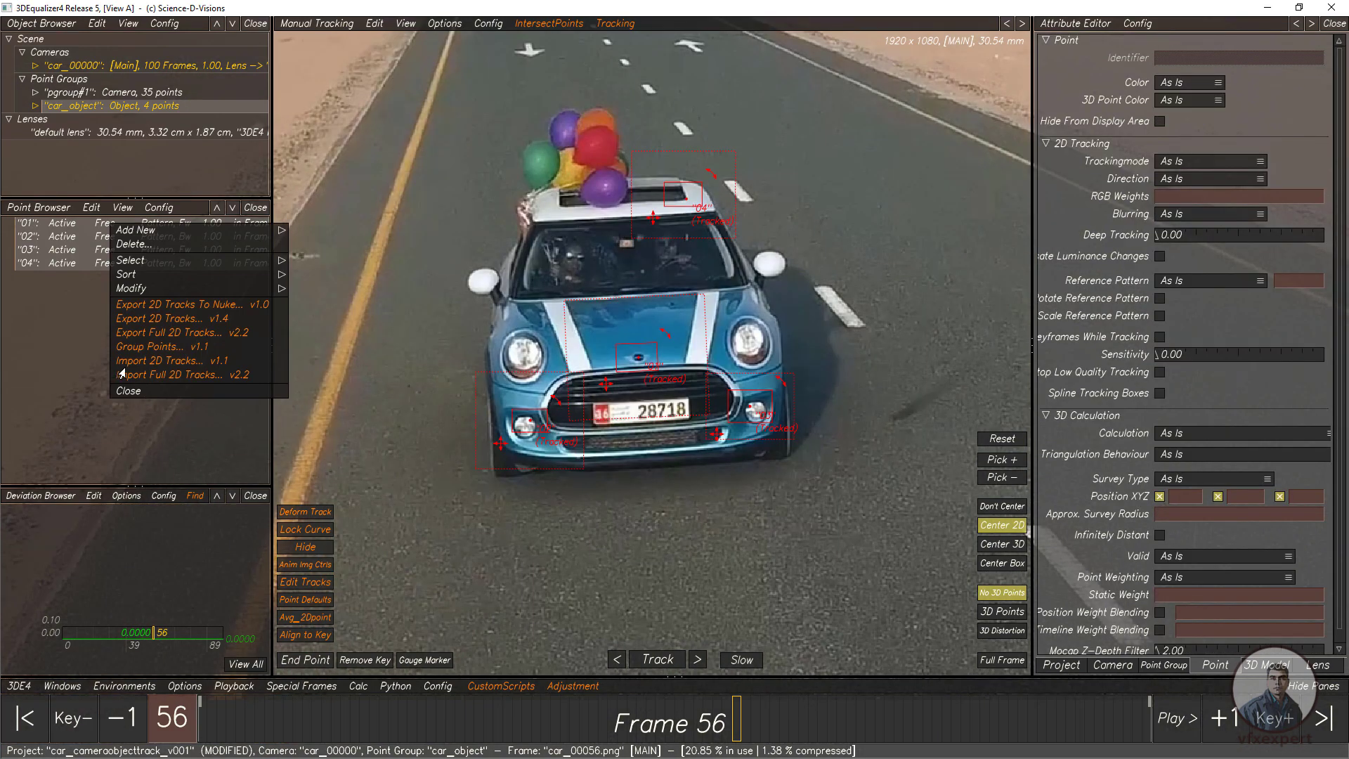
click(166, 320)
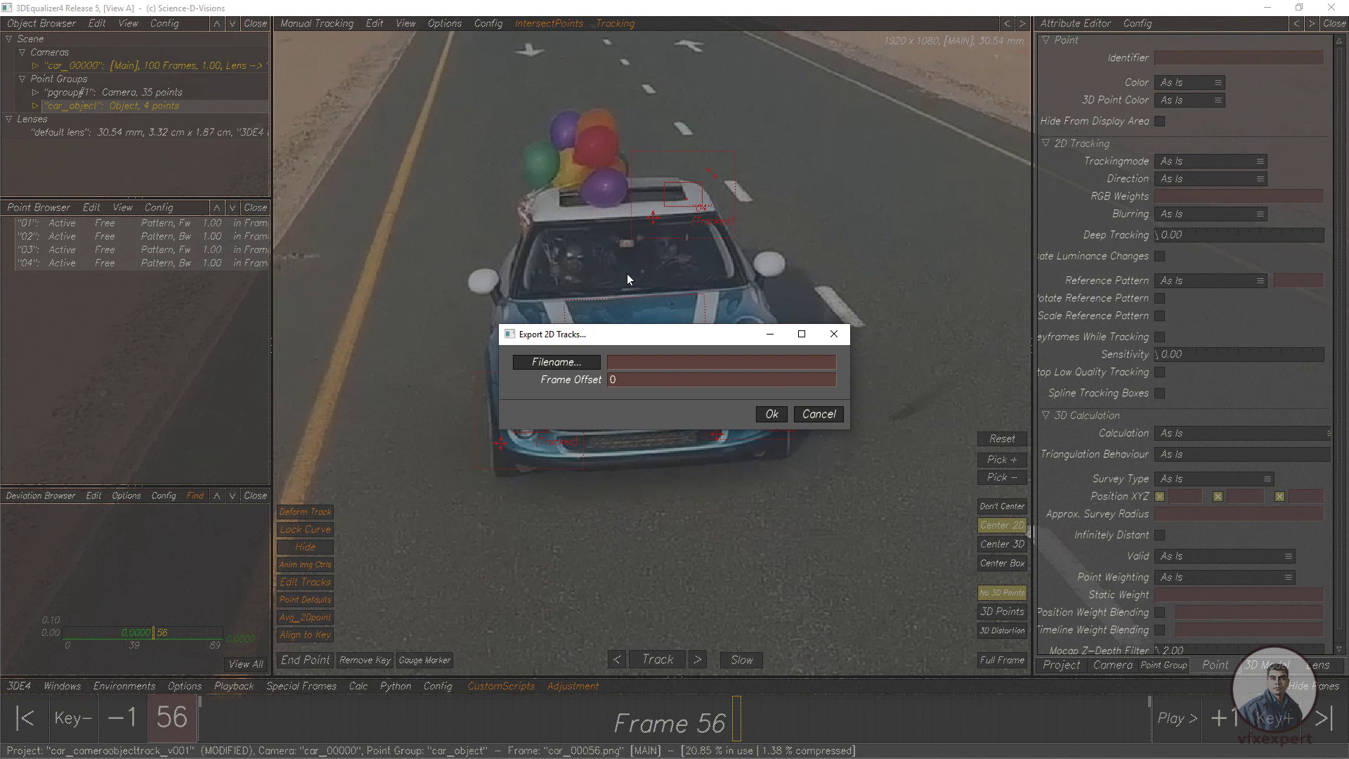
click(817, 413)
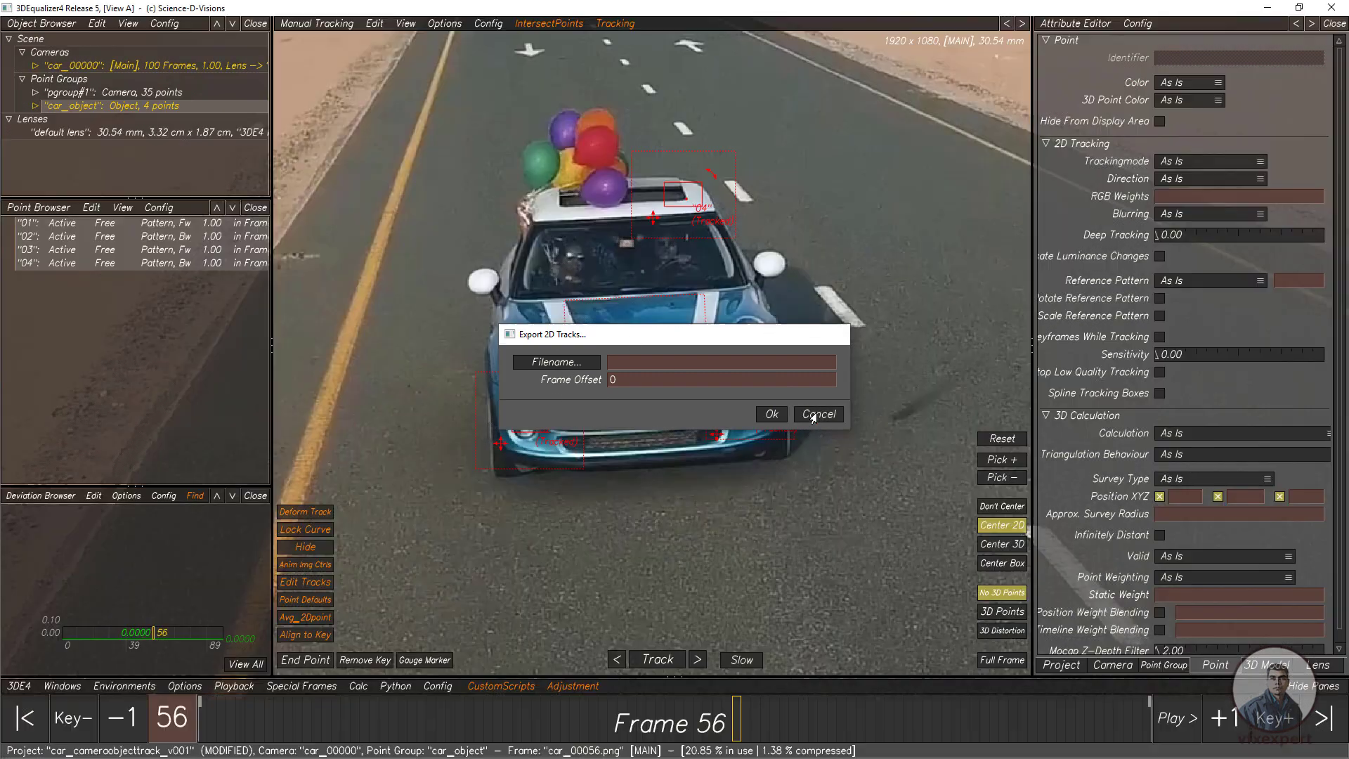
Delete the four selected points while keeping the car_object point group.
right_click(167, 253)
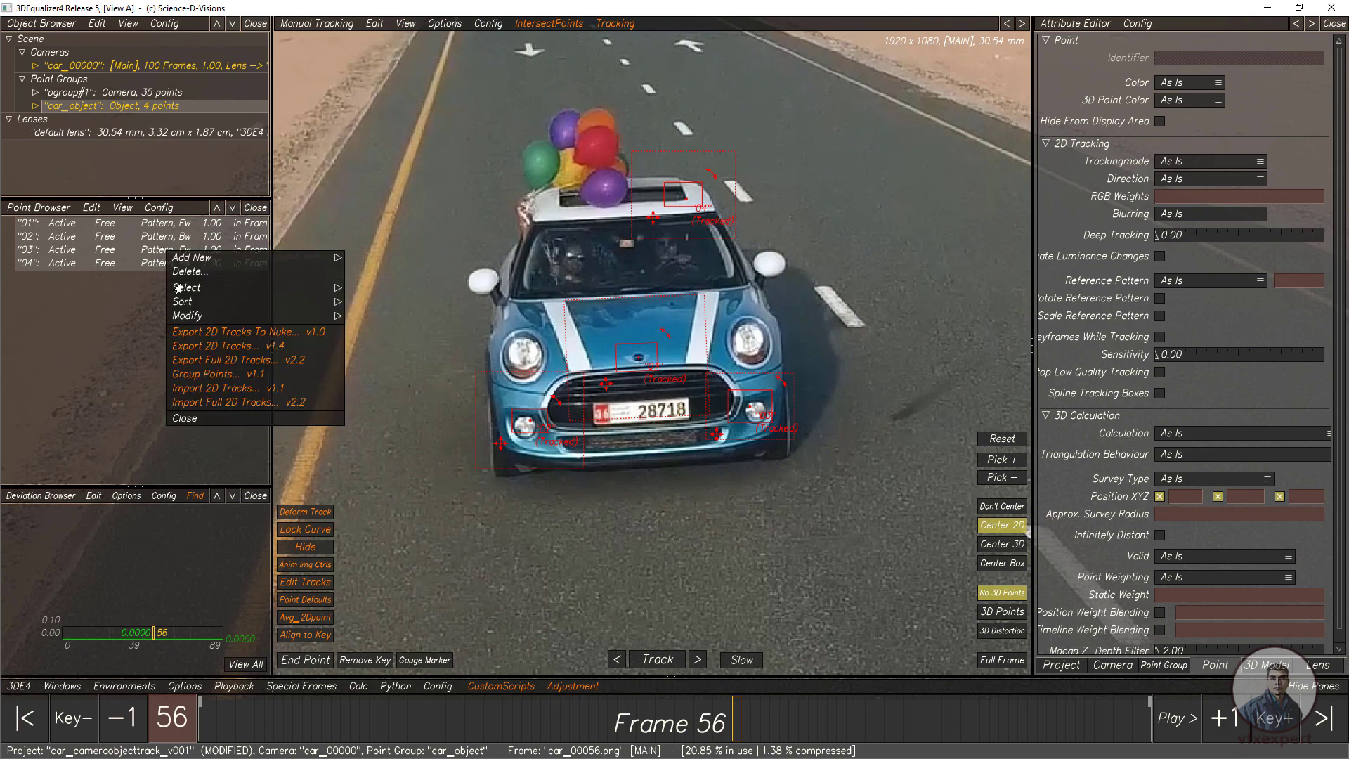
click(186, 271)
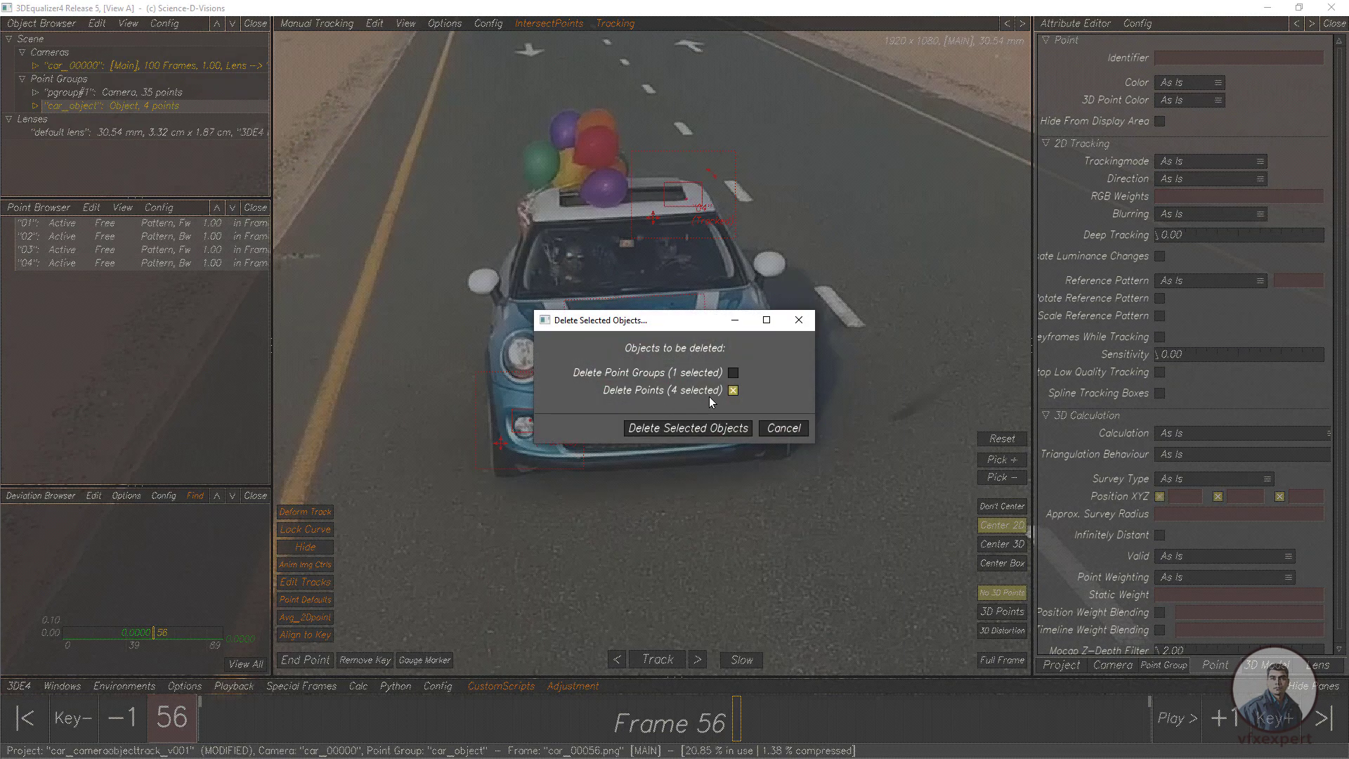
click(672, 426)
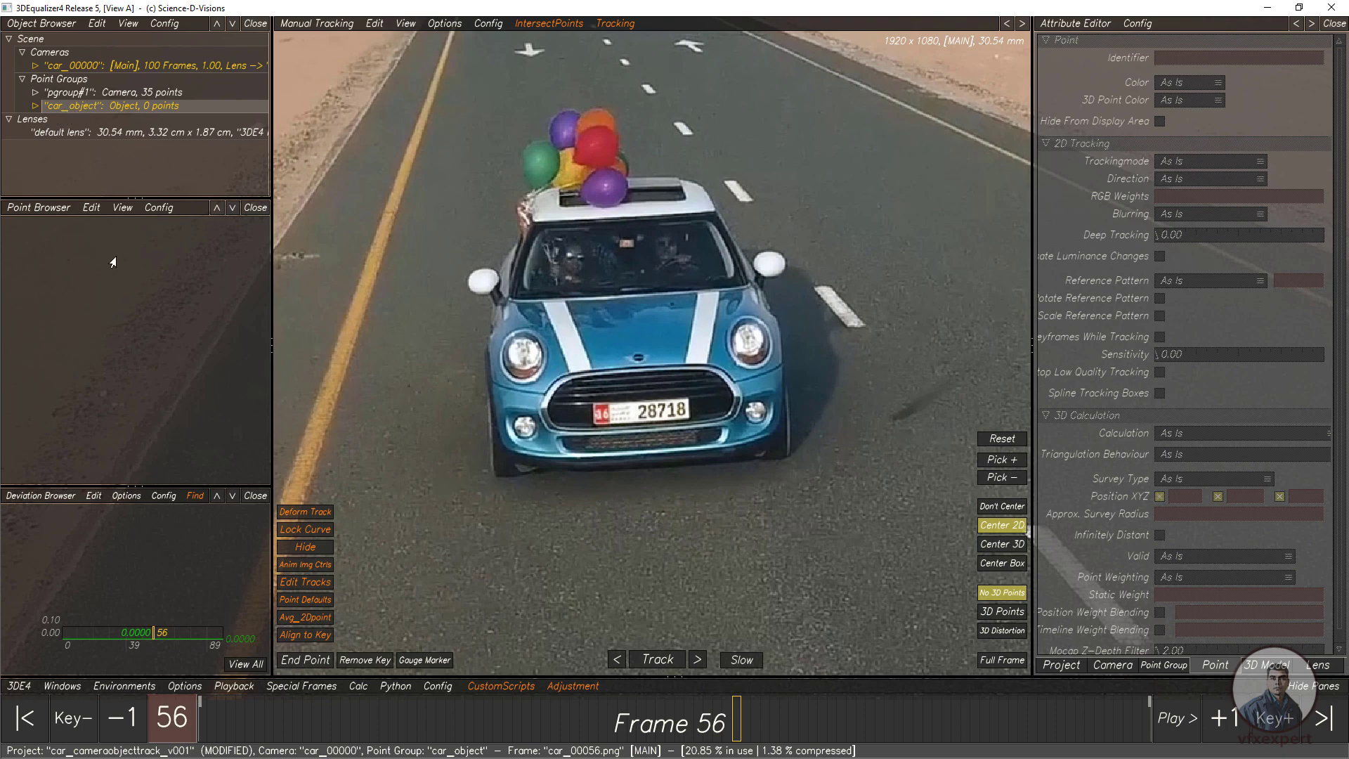
Import the 2D tracks from car_2dpoint.txt into the car_object group, using Always Create New Points.
click(35, 107)
right_click(70, 125)
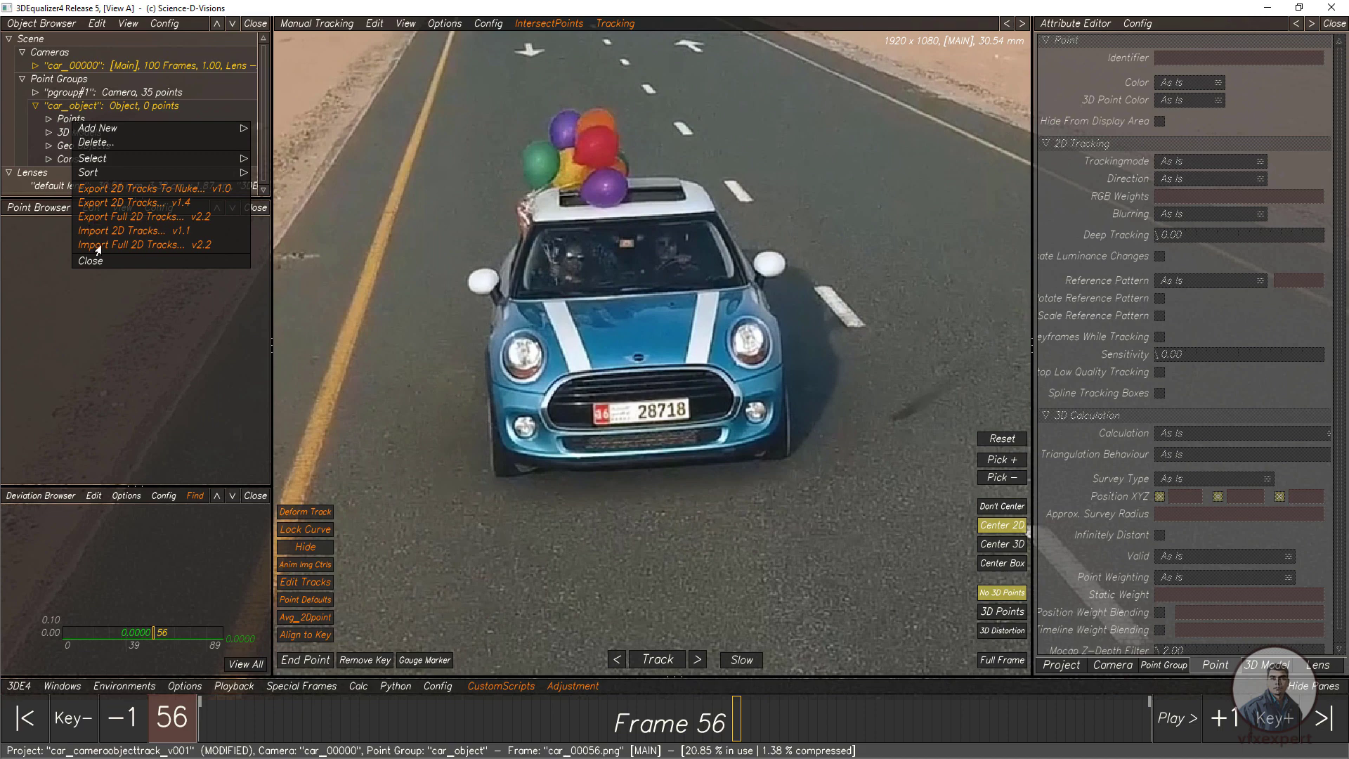
click(142, 231)
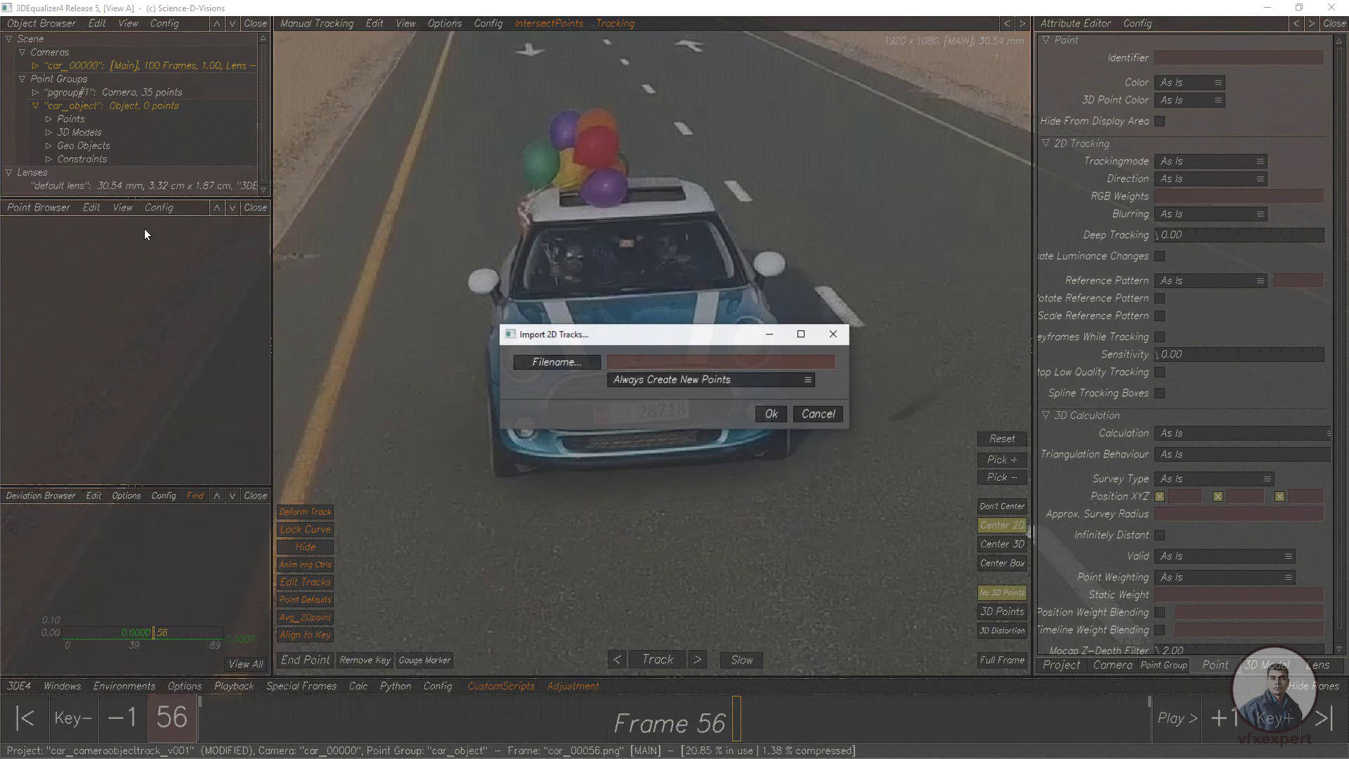
click(559, 361)
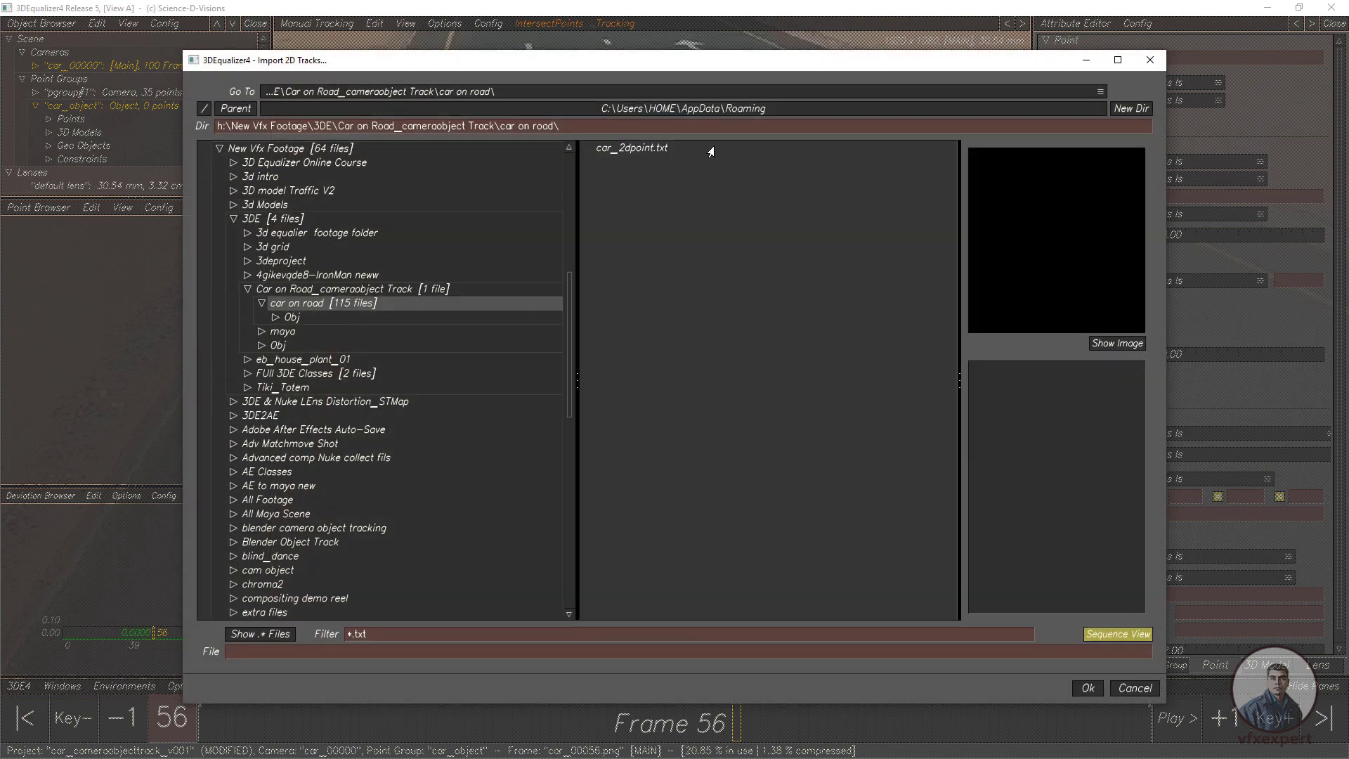
click(636, 148)
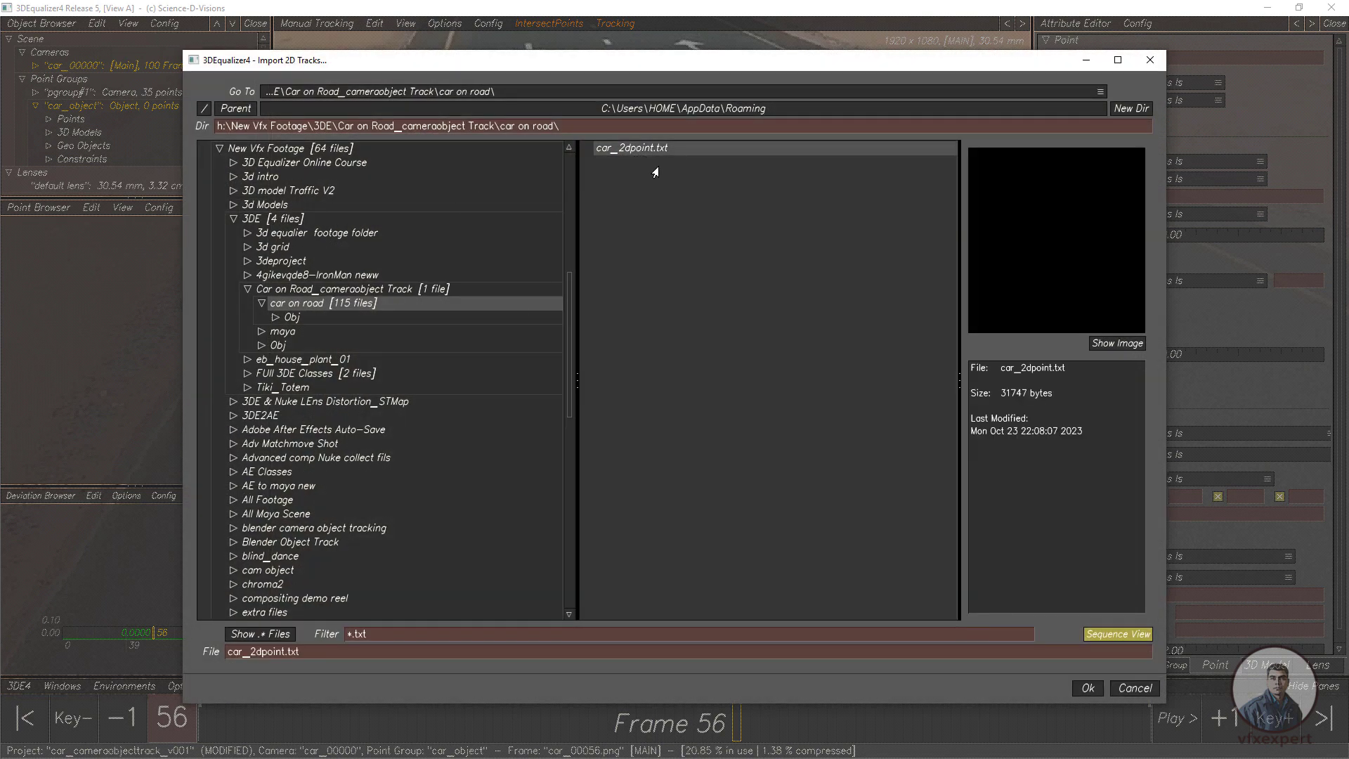
click(1082, 689)
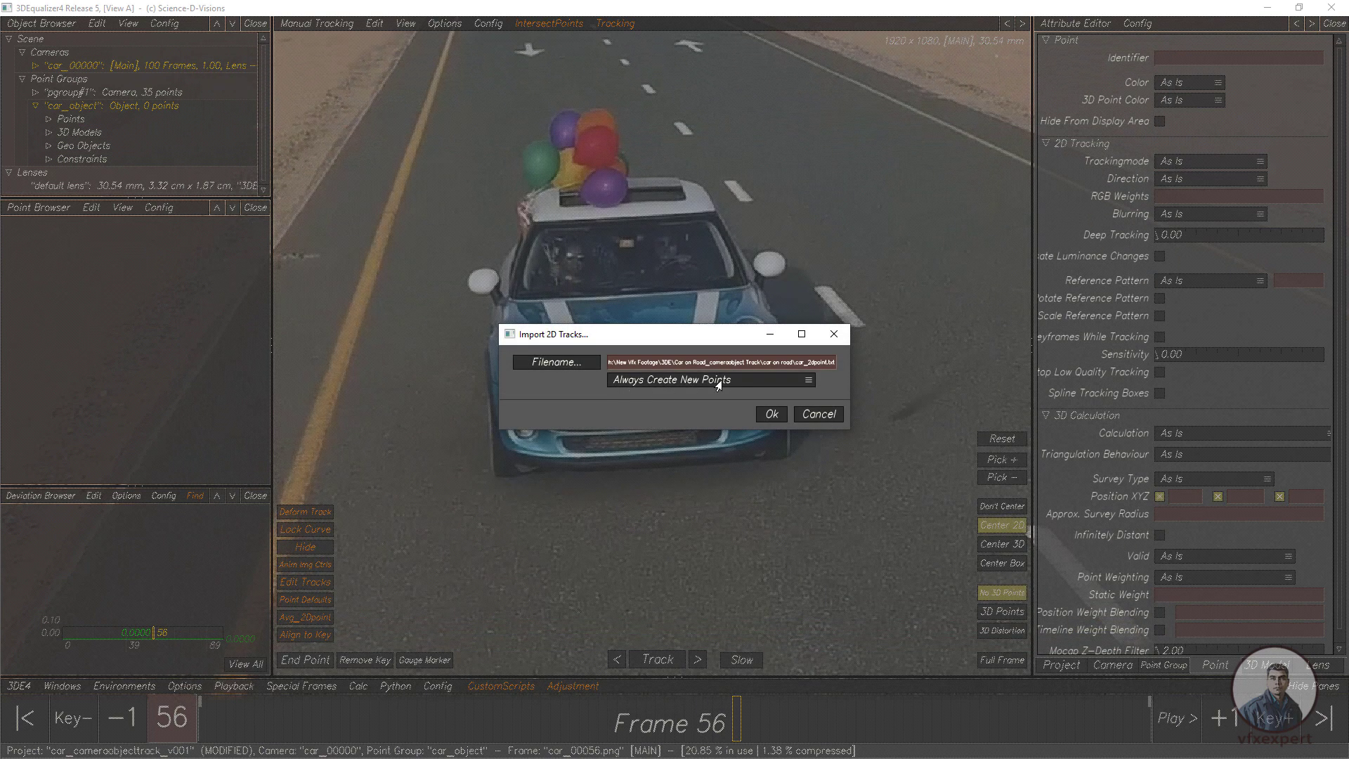
click(771, 413)
Examine where all the imported points sit on the car, clear the selection and return to frame 0.
scroll(608, 355, up, 3)
ctrl+middle_drag(608, 355, 596, 397)
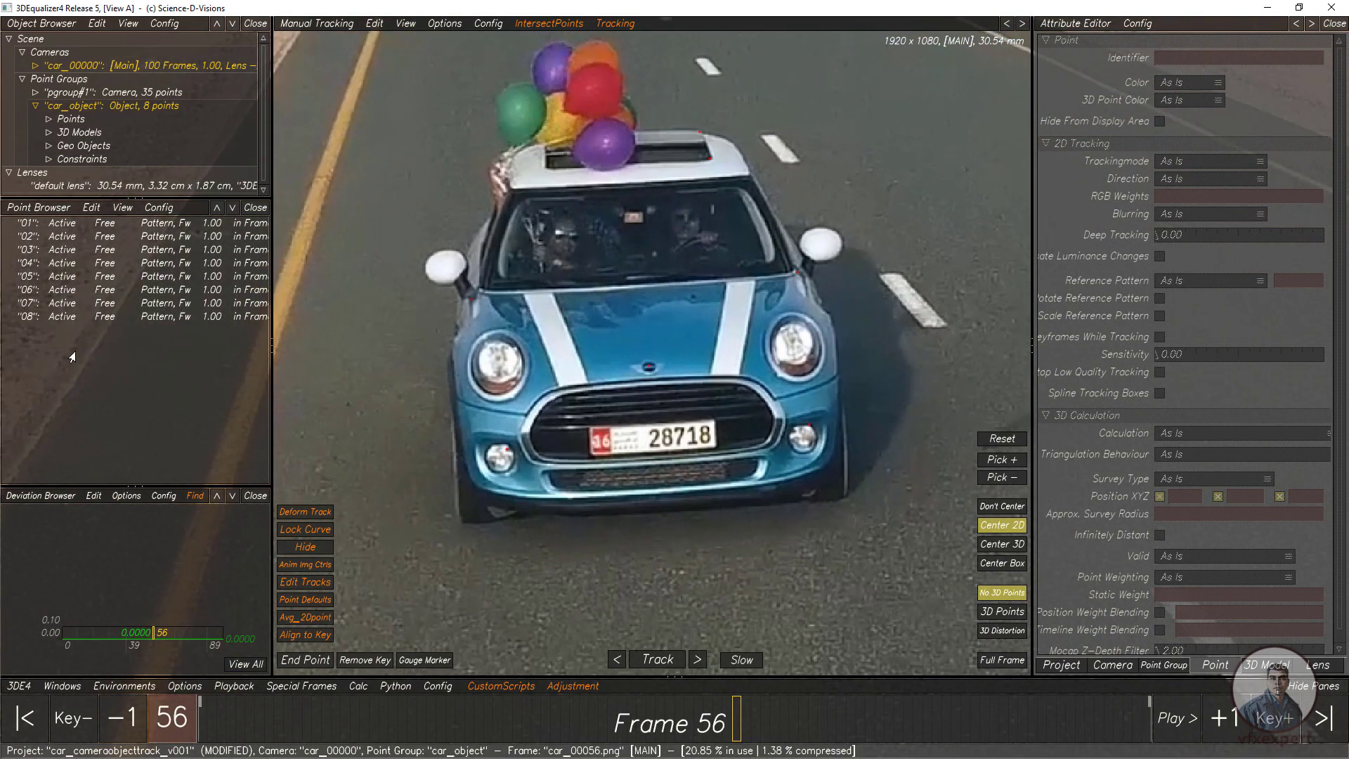
drag(76, 319, 87, 224)
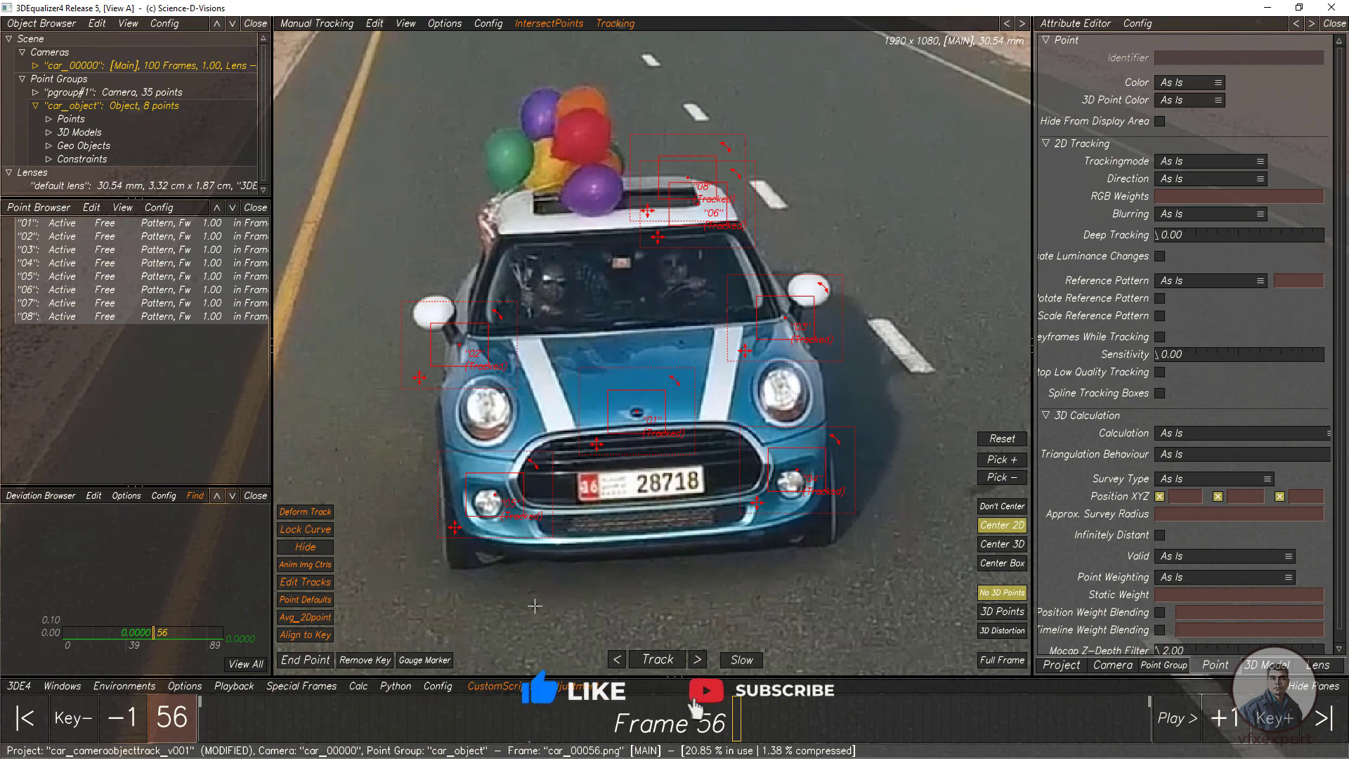
click(616, 583)
drag(741, 718, 200, 716)
ctrl+right_drag(651, 468, 591, 534)
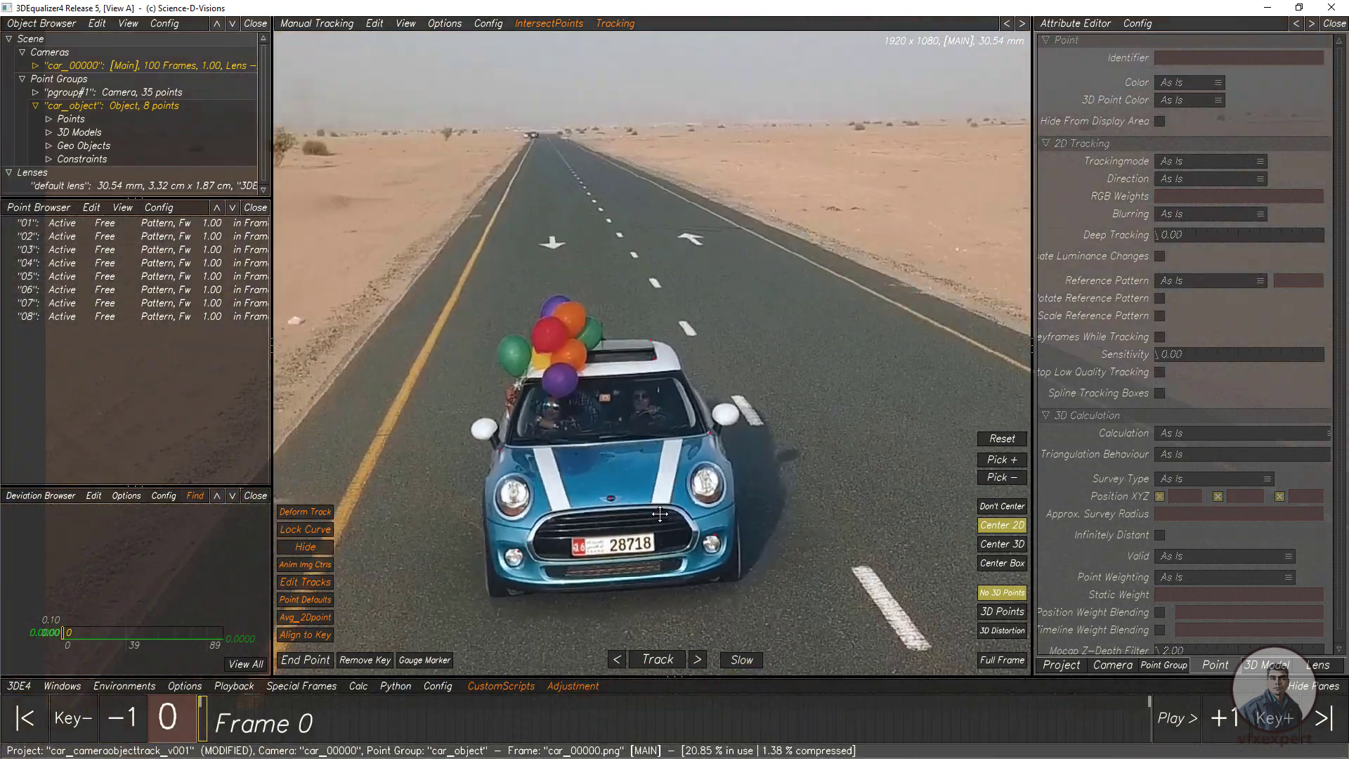
ctrl+middle_drag(592, 534, 606, 549)
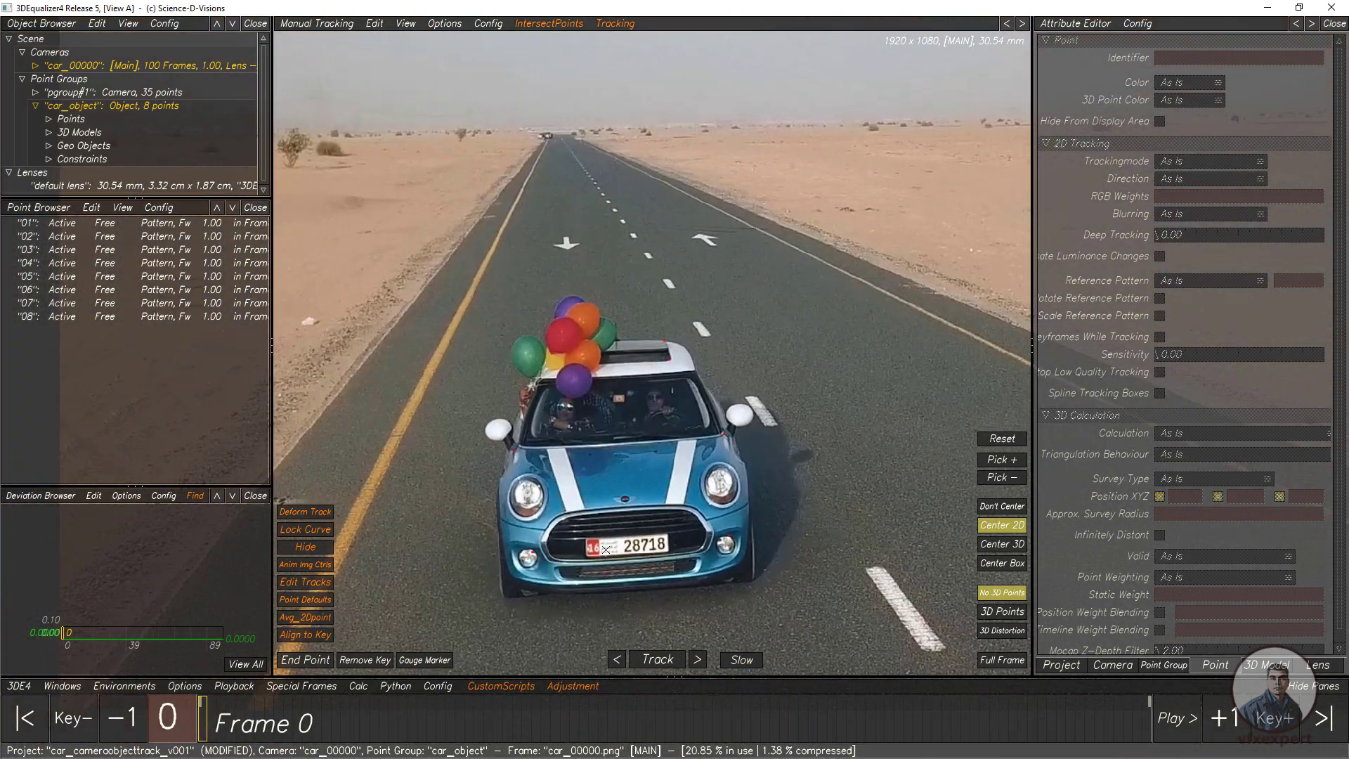
Run Calc All From Scratch for the camera and object point groups and accept the result.
click(358, 686)
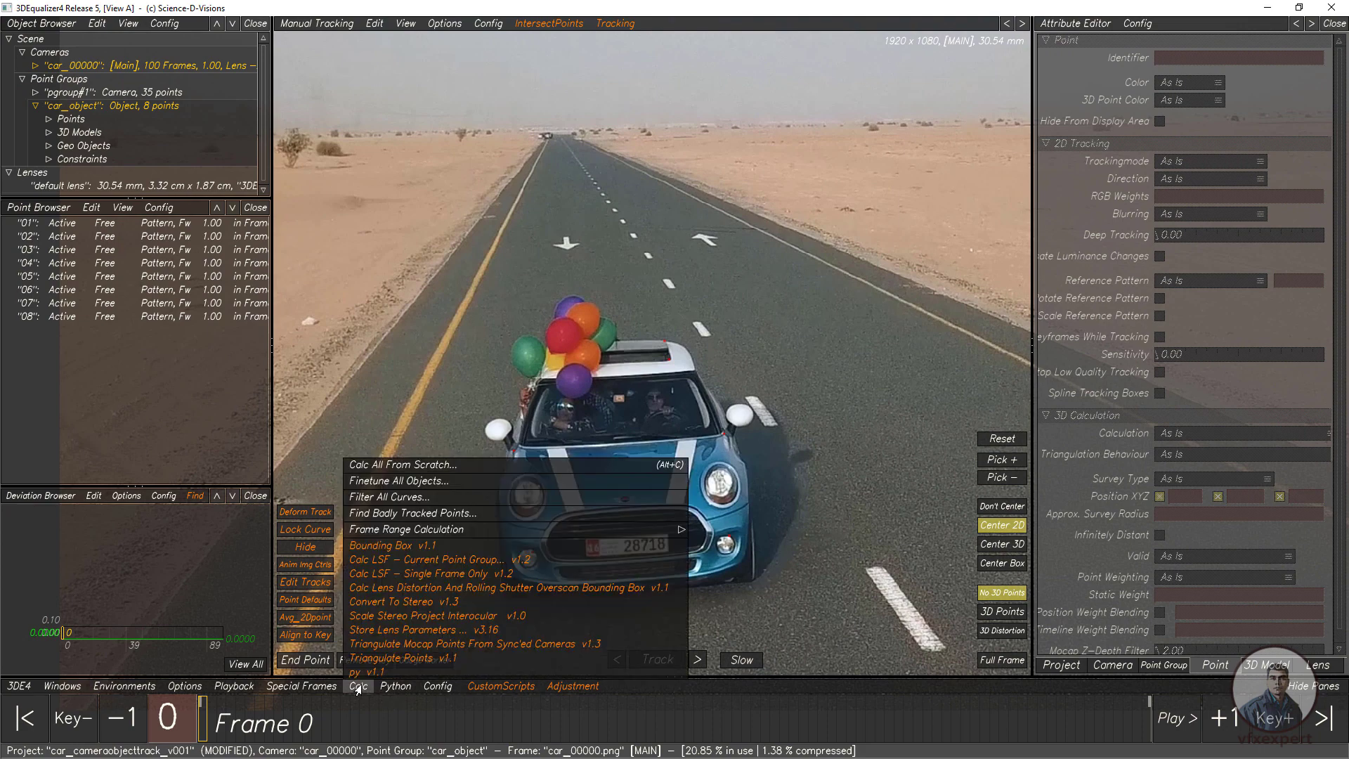
click(402, 467)
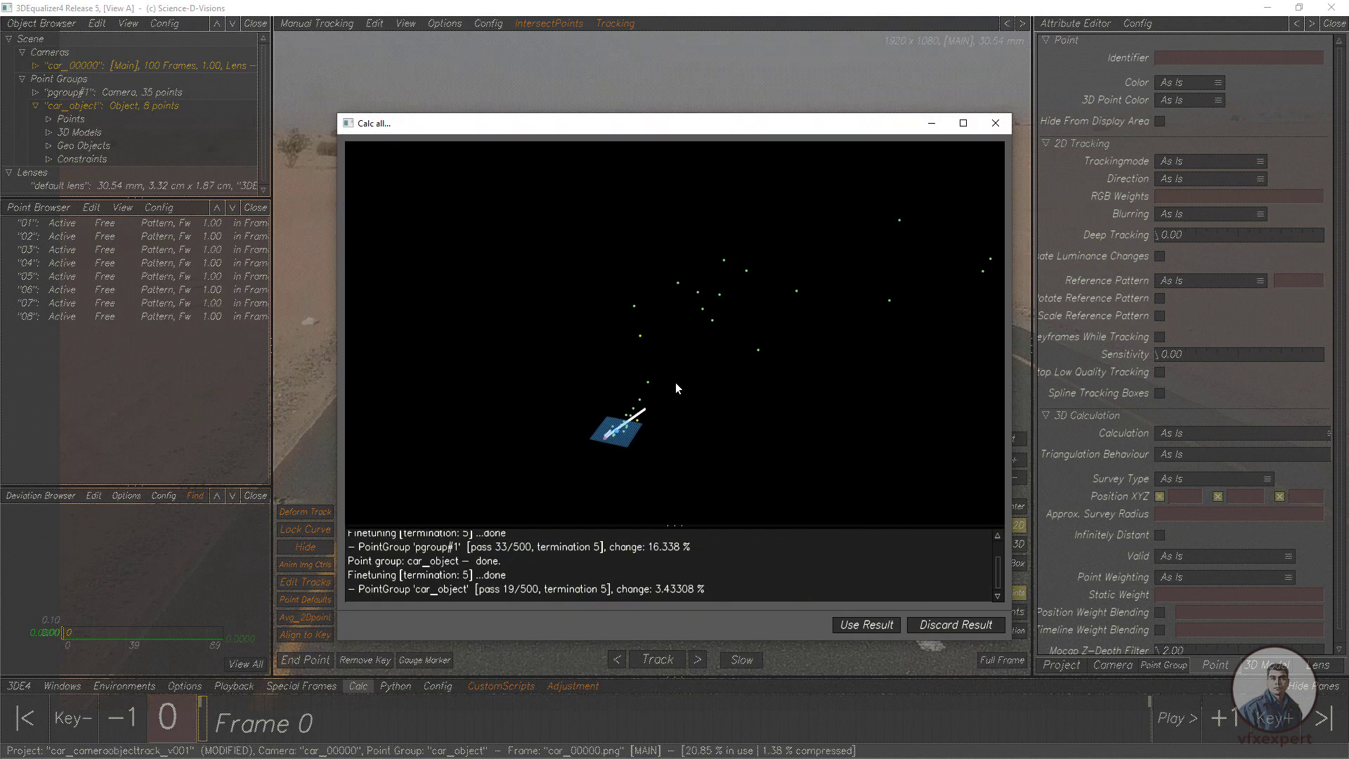
click(864, 625)
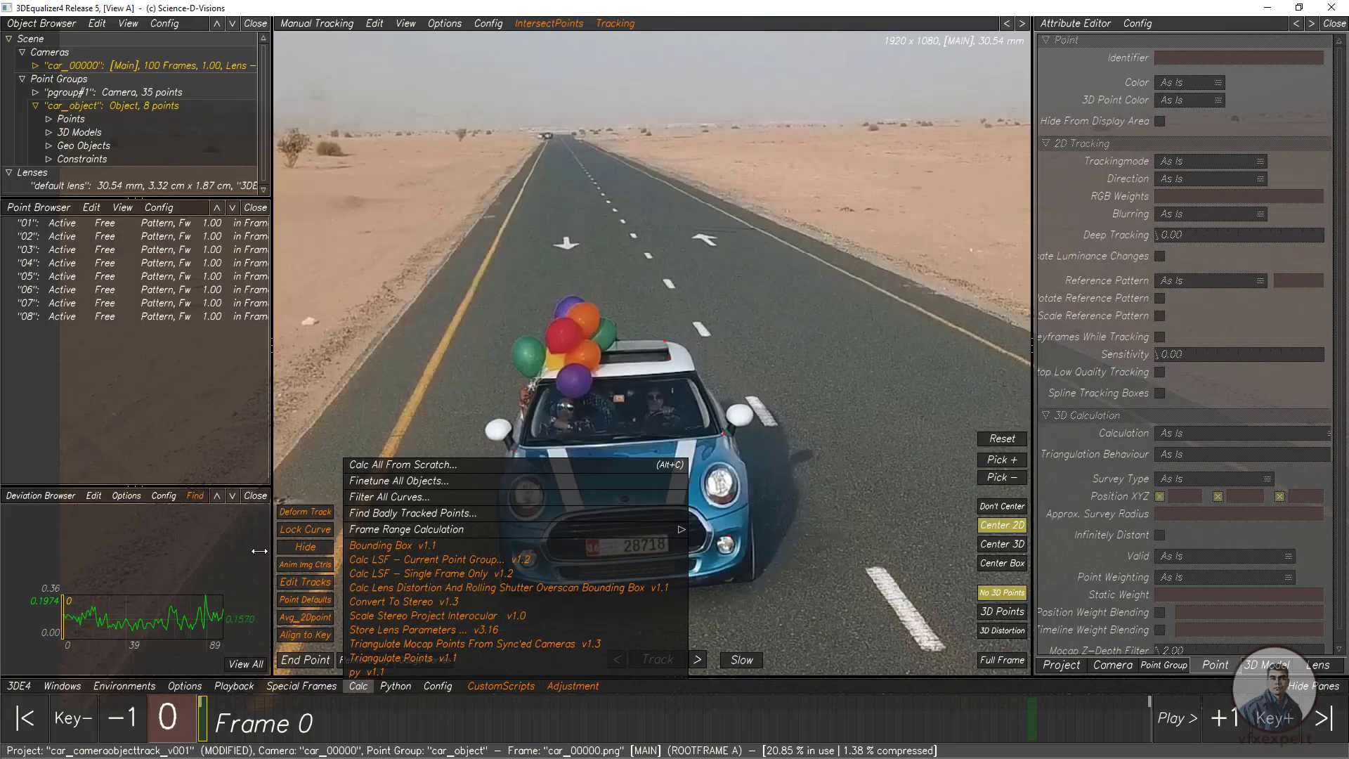
drag(247, 736, 201, 727)
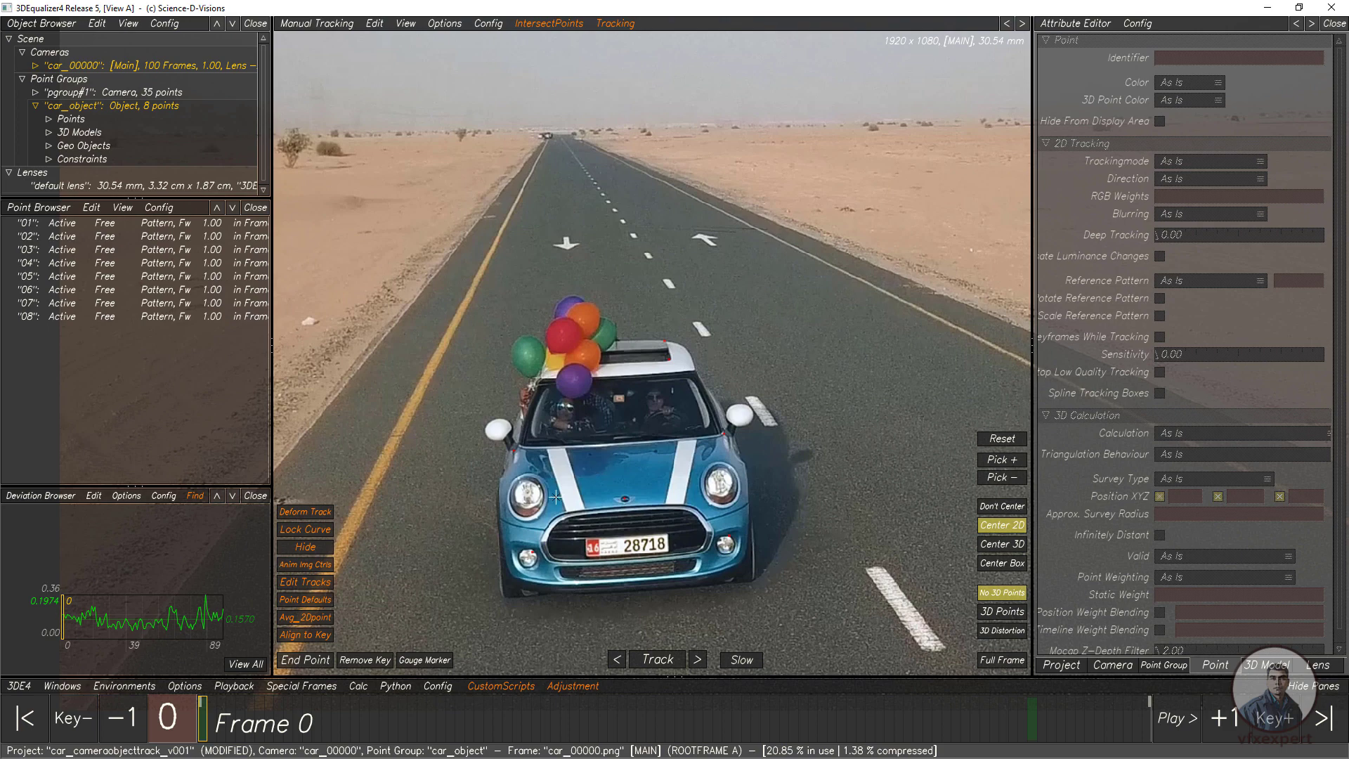
Switch to Lineup Controls and play back the shot from frame 0 to check the solved points on the car.
key(F5)
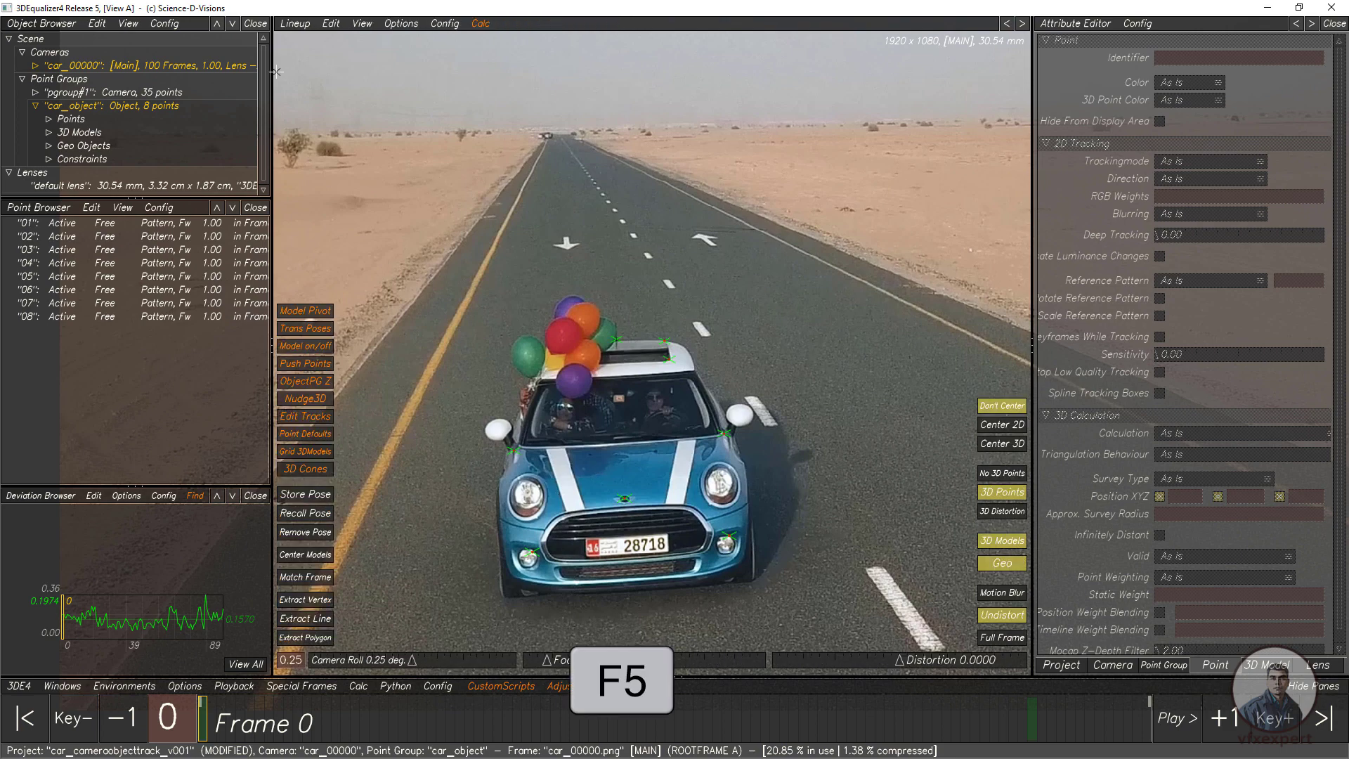
click(295, 23)
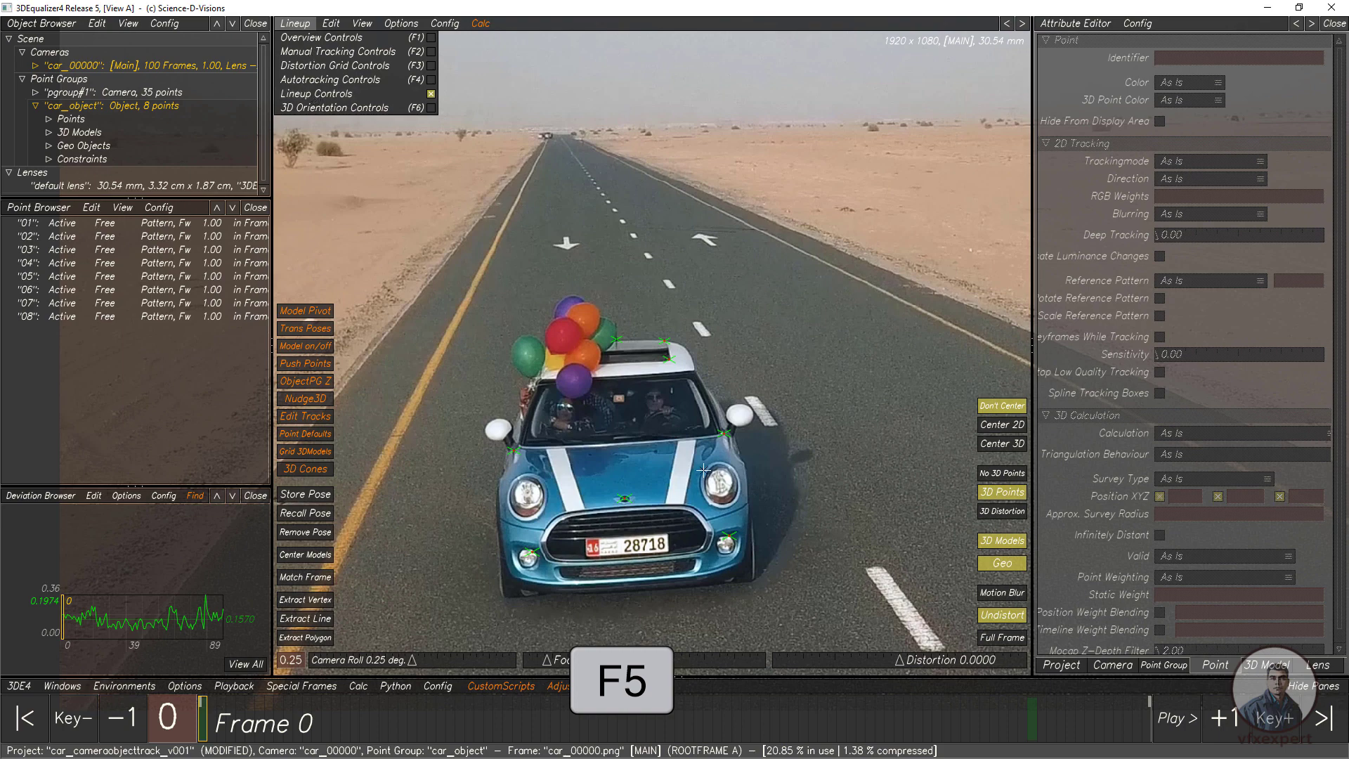
drag(241, 730, 445, 688)
drag(445, 688, 202, 703)
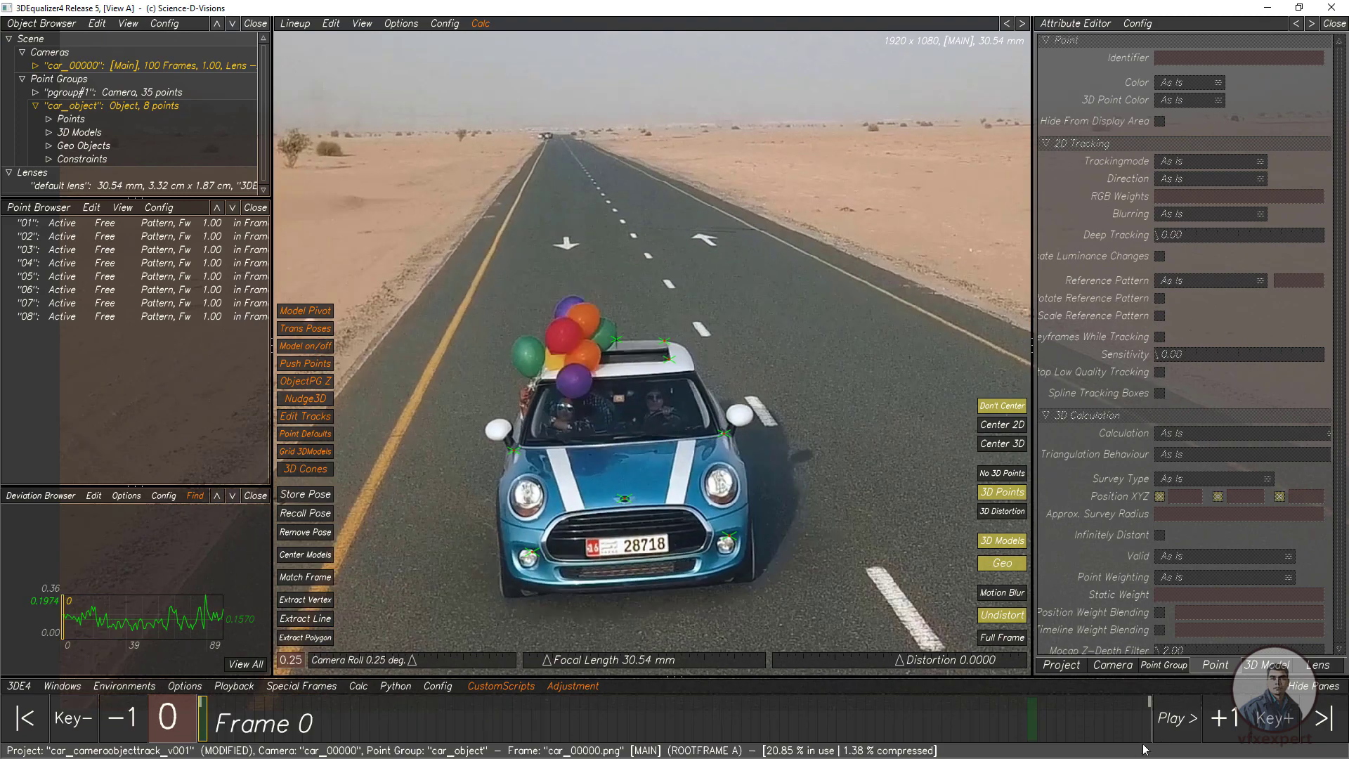
click(1174, 724)
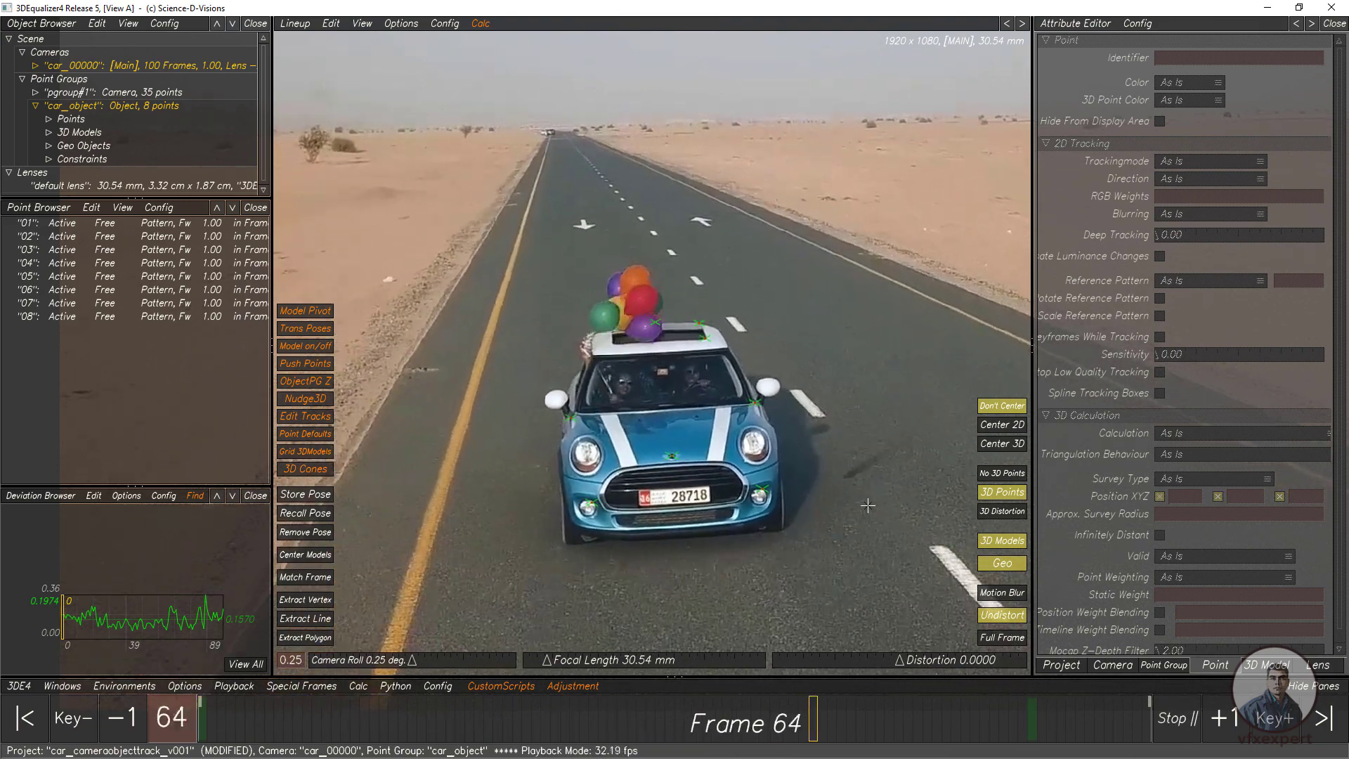
click(1179, 720)
drag(504, 720, 164, 720)
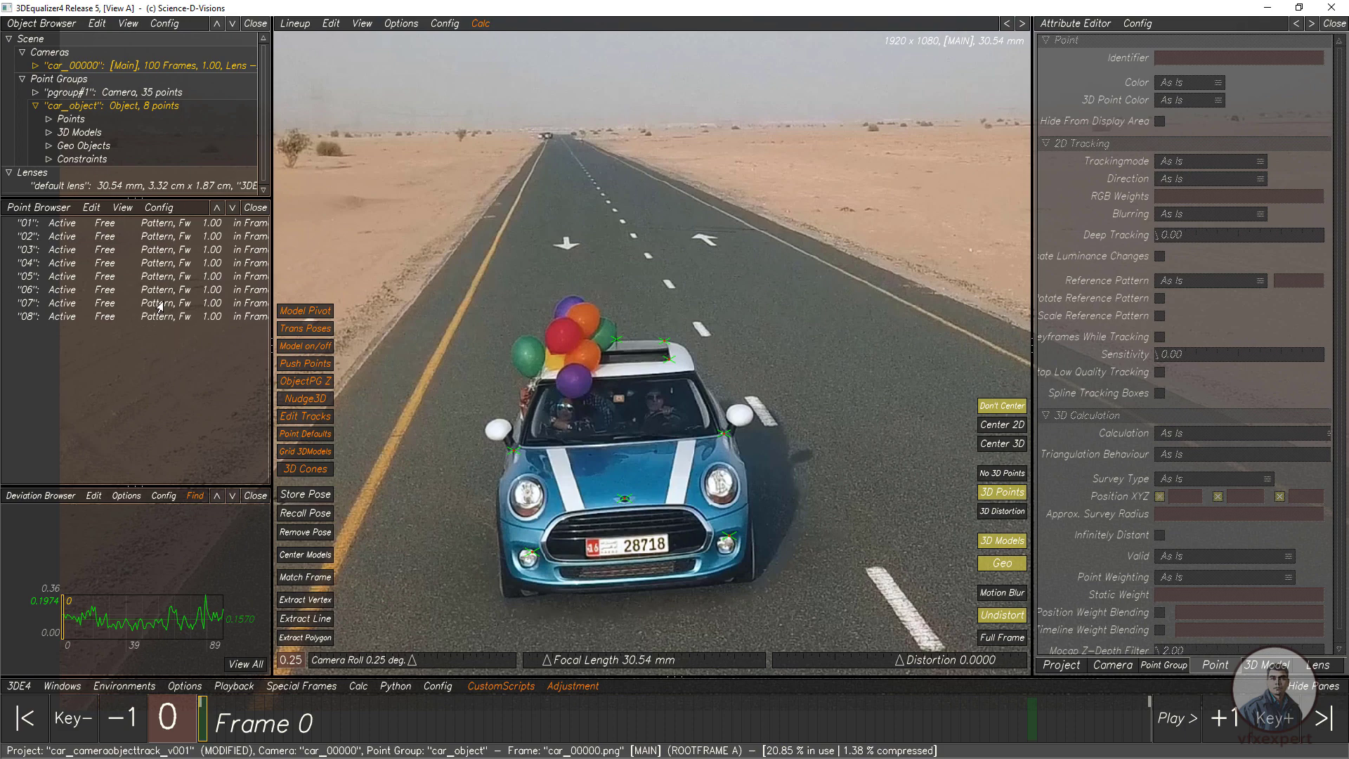
Select all eight car_object points and set their calculation to Disabled.
drag(77, 317, 105, 228)
right_click(105, 230)
mouse_move(135, 295)
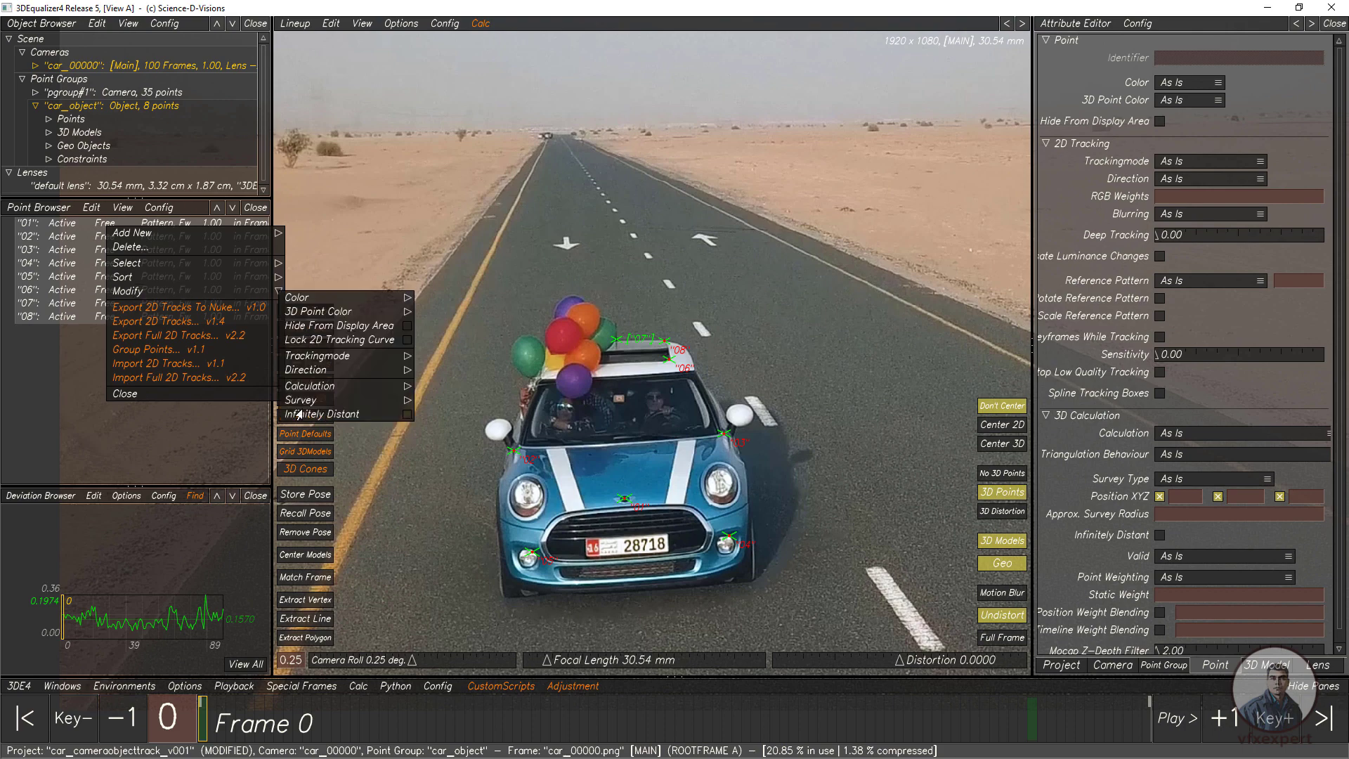
mouse_move(330, 386)
click(447, 420)
click(462, 393)
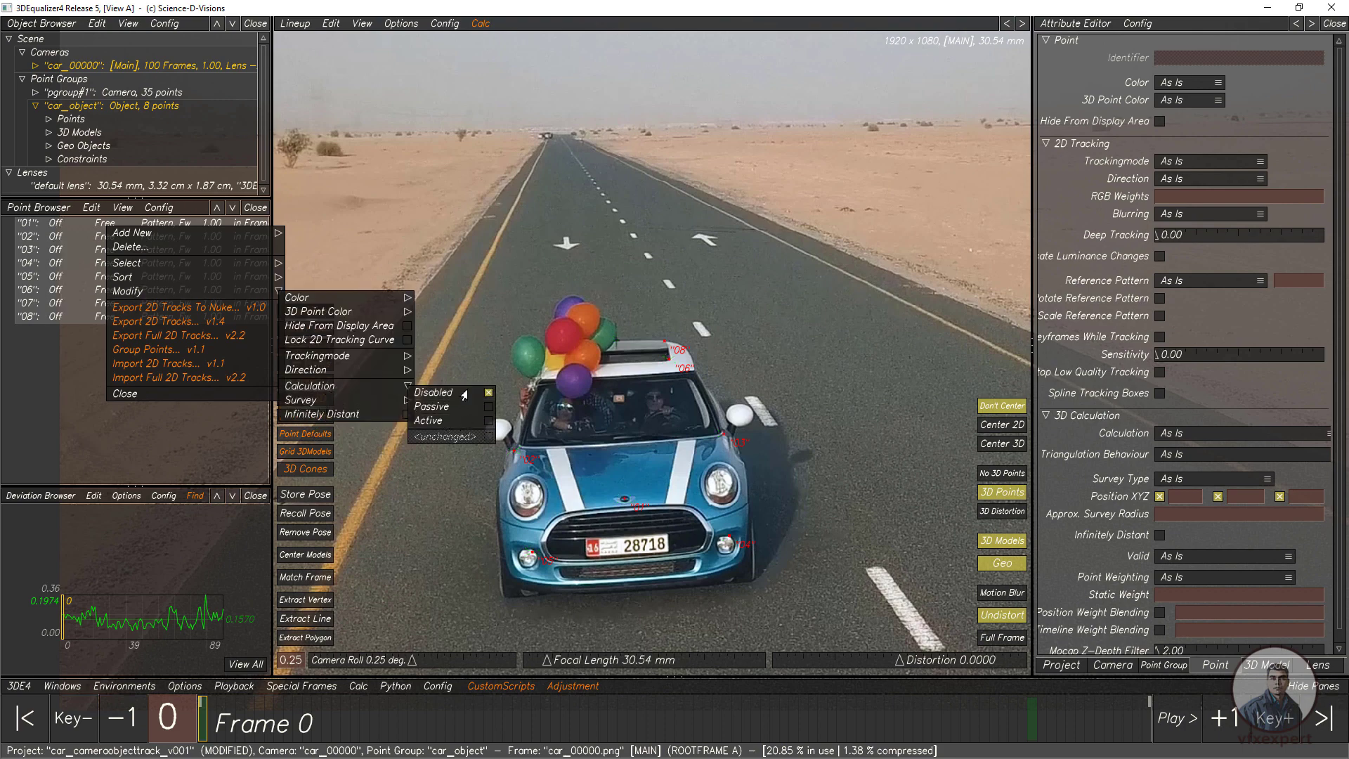
click(1158, 121)
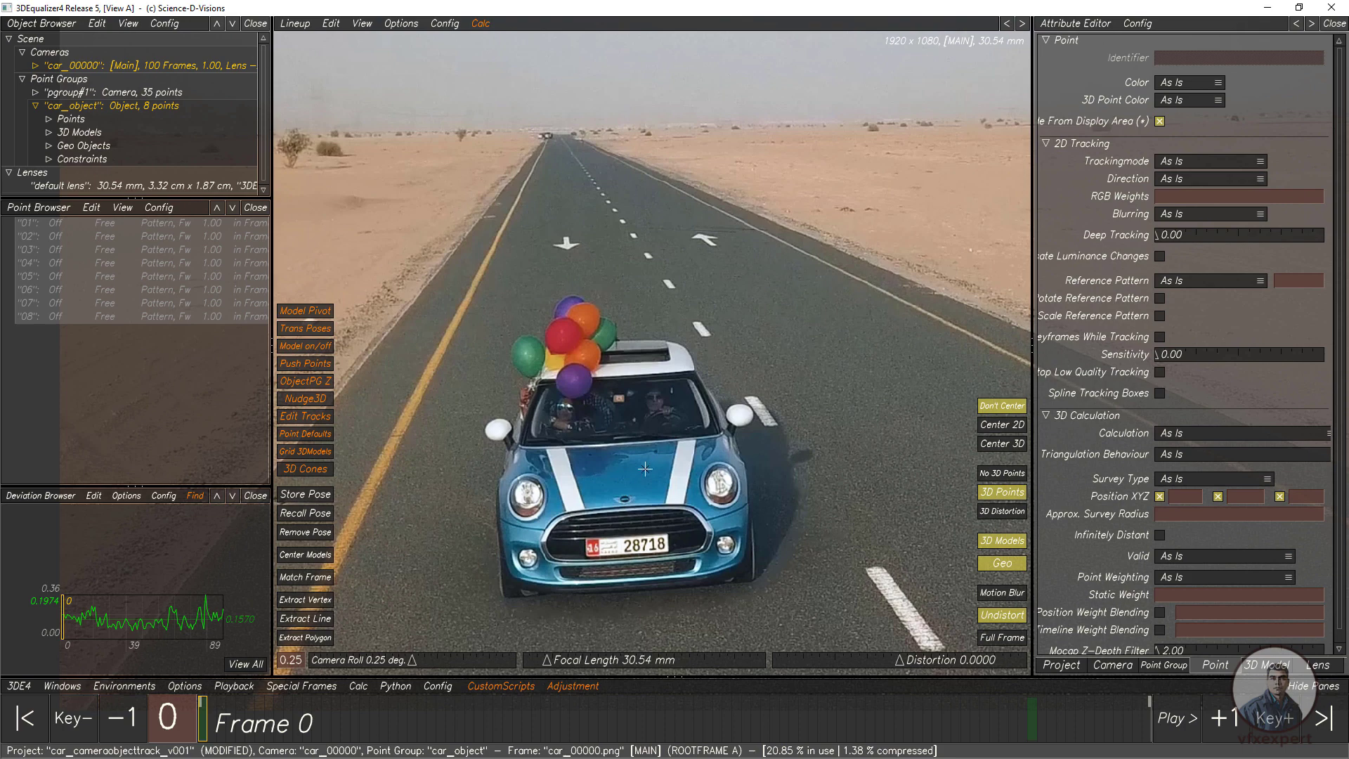
key(ctrl+z)
right_click(79, 138)
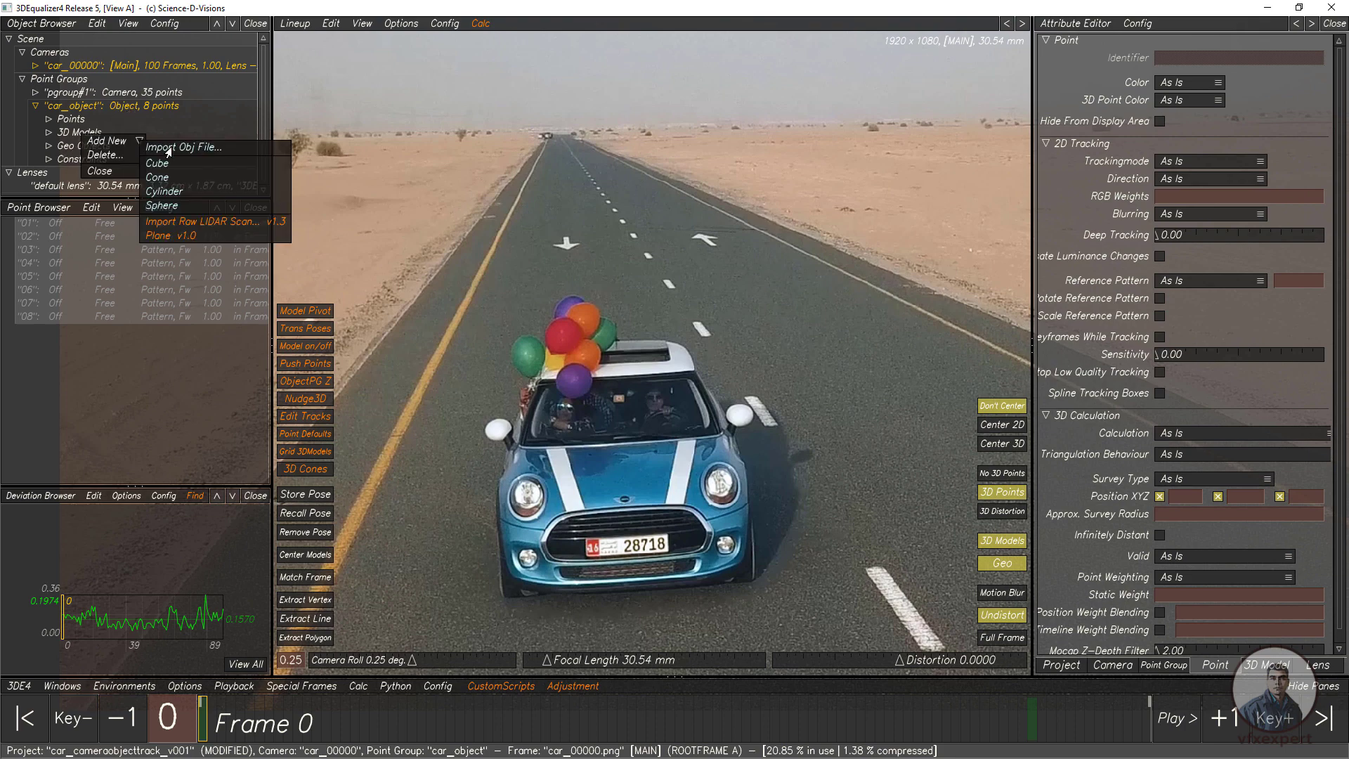
click(171, 148)
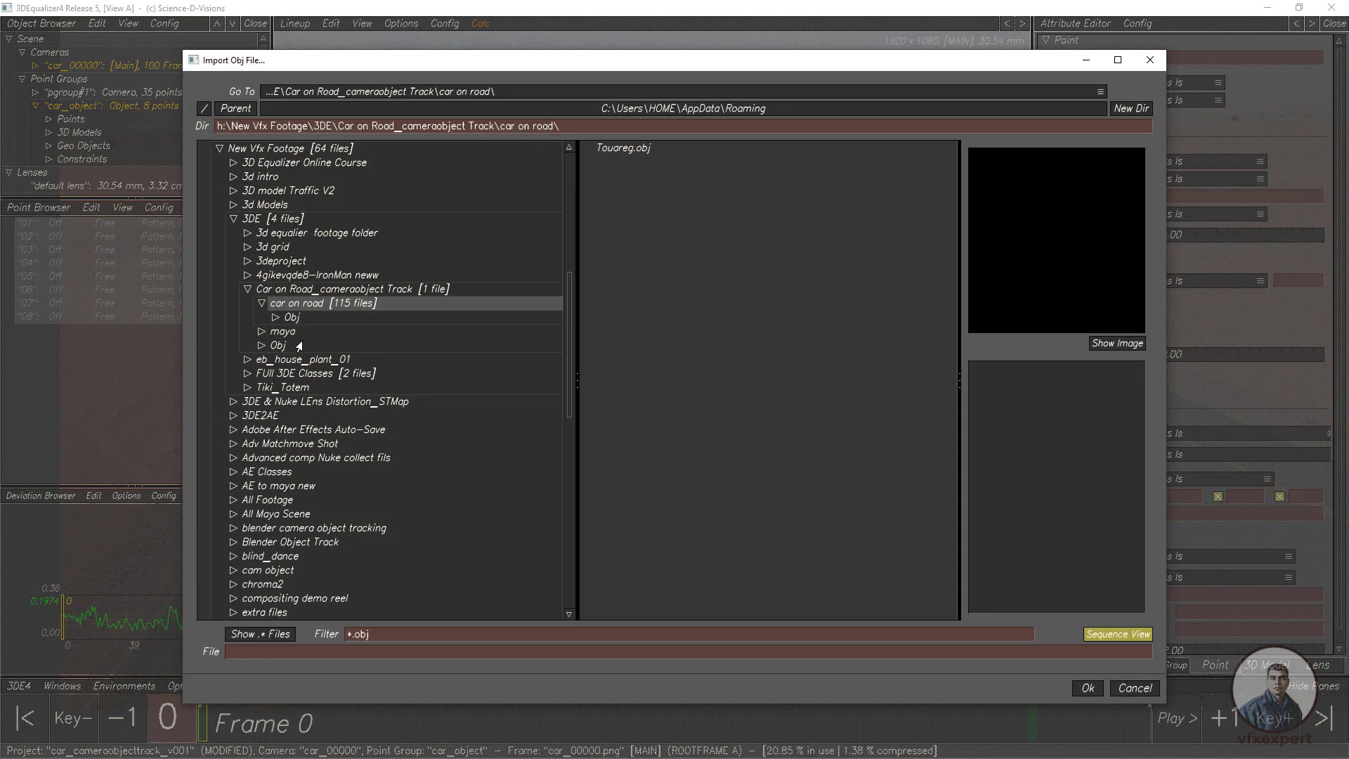
click(289, 318)
click(626, 150)
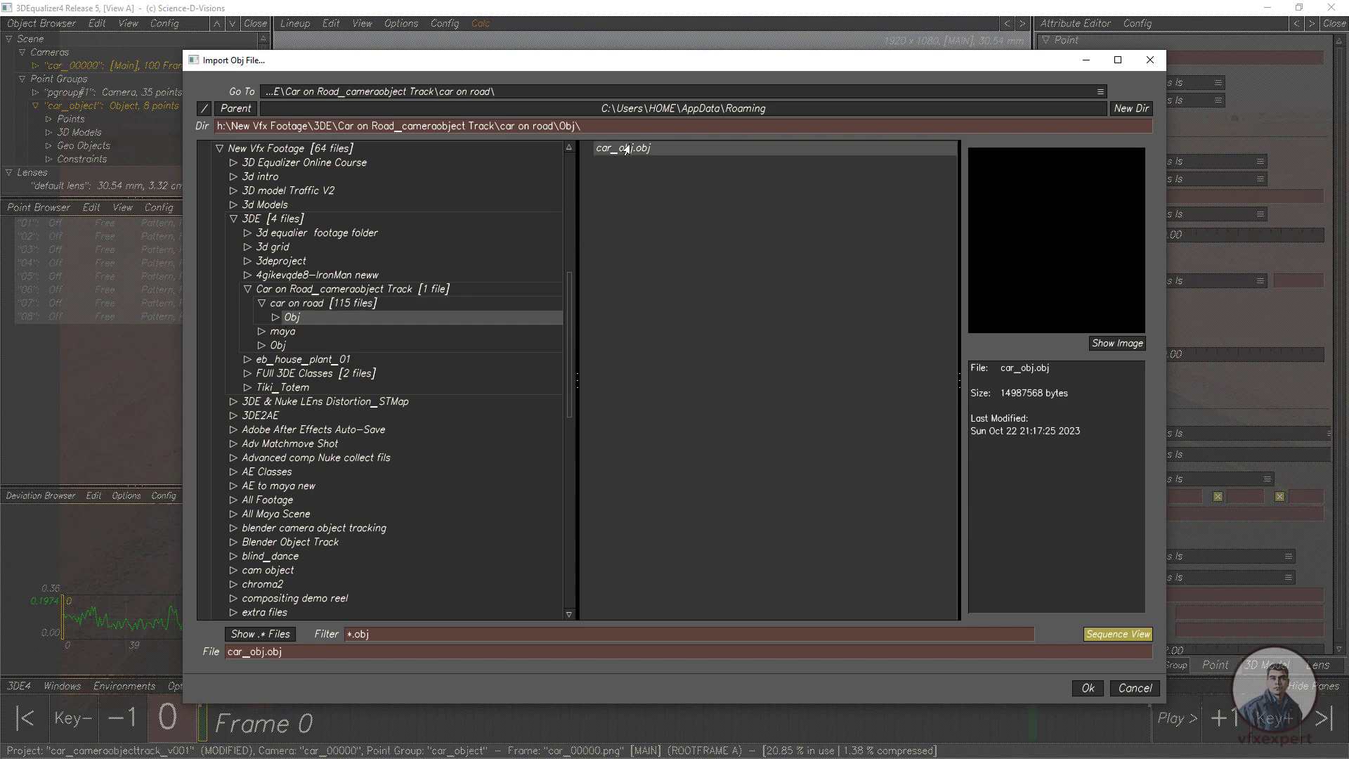
click(1135, 687)
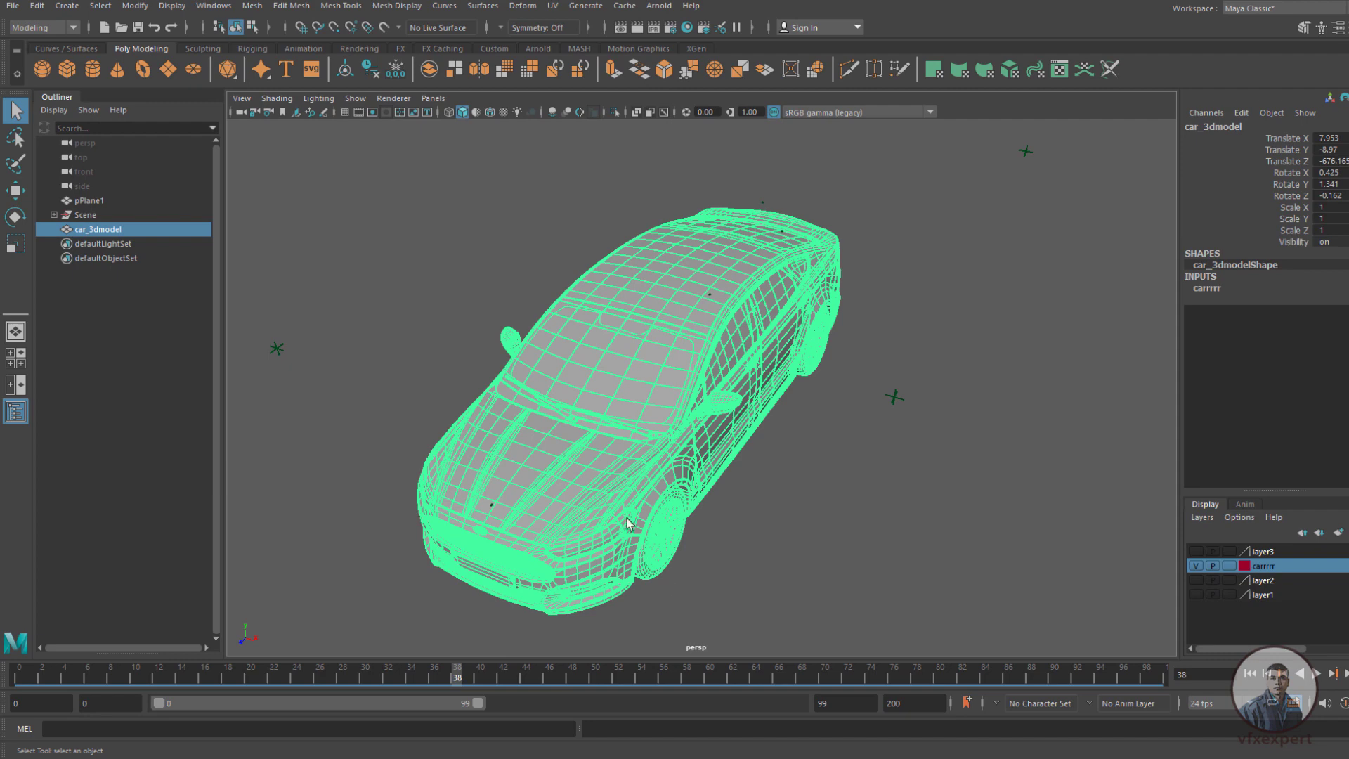
Switch to Maya and examine the car_3dmodel mesh from several angles.
alt+middle_drag(638, 542, 628, 532)
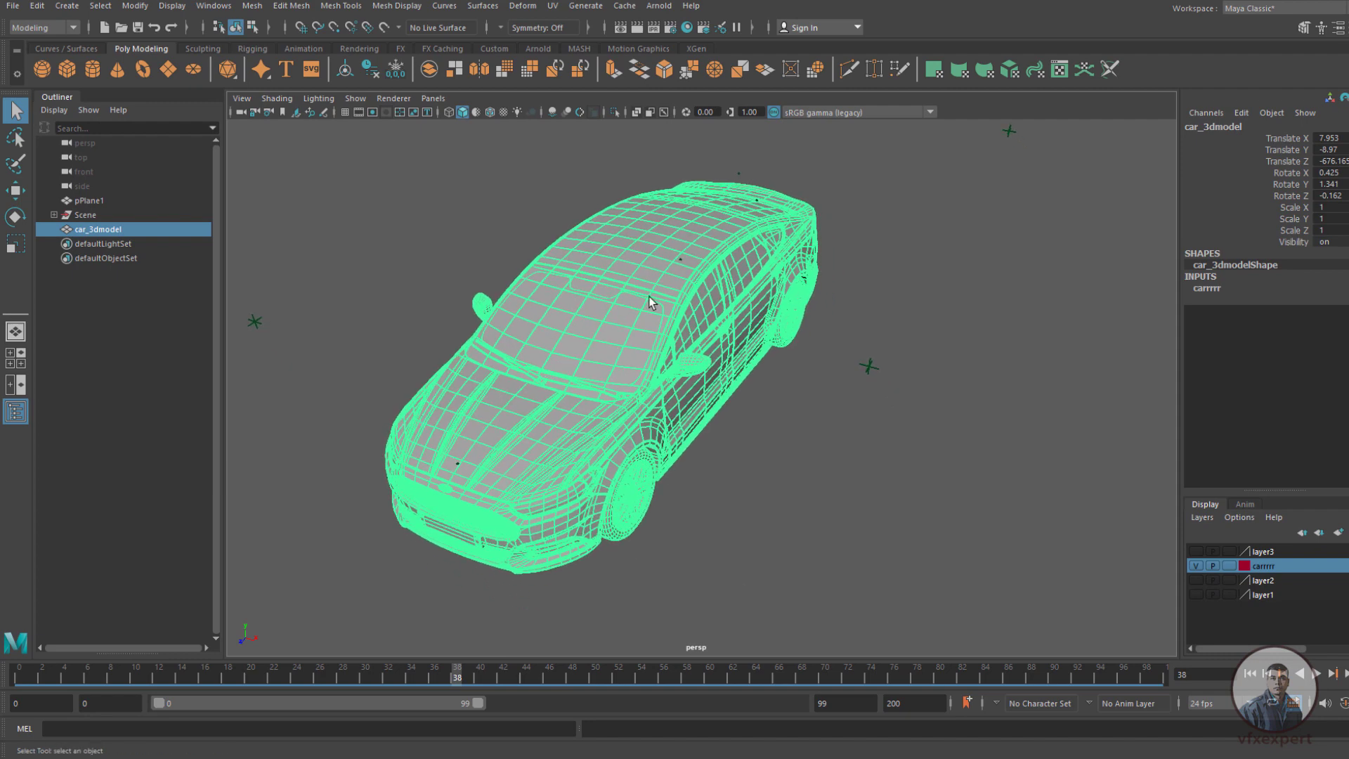
alt+drag(651, 551, 599, 476)
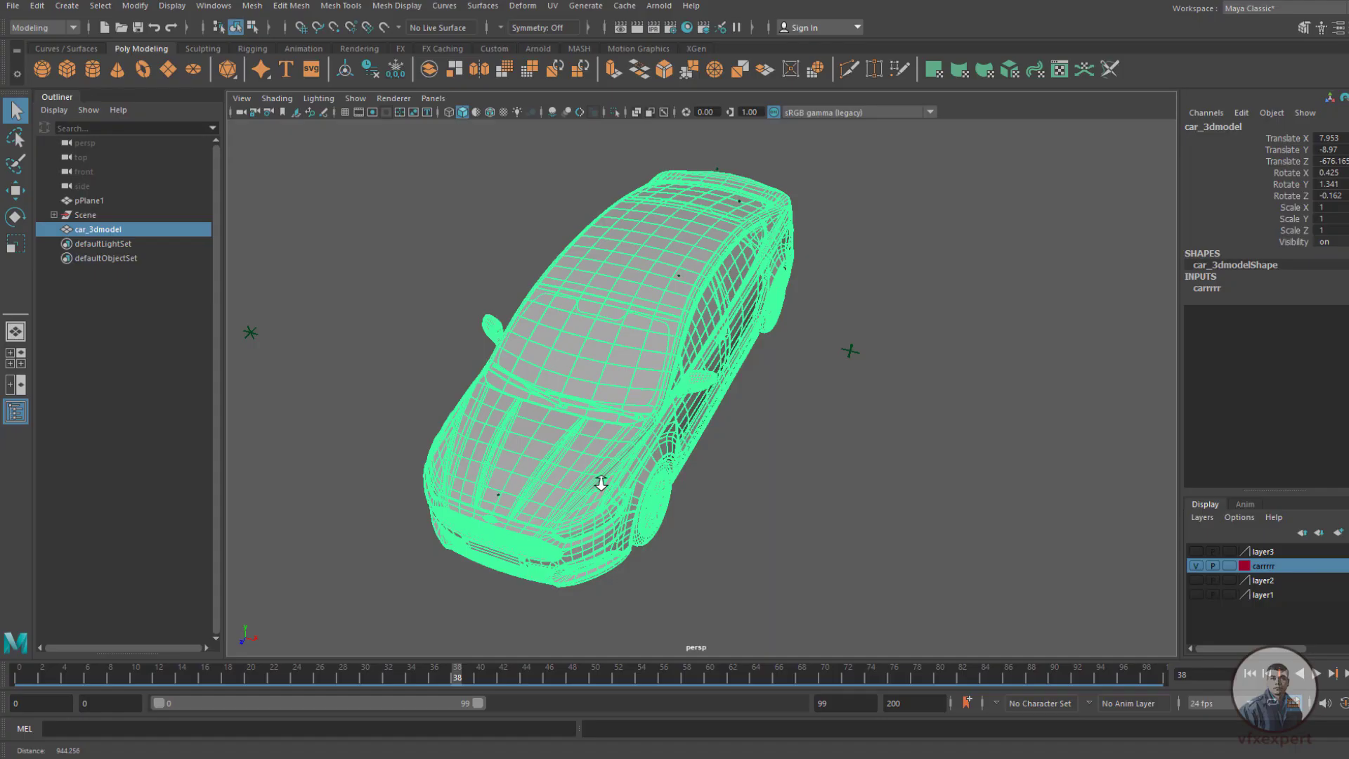
alt+drag(621, 573, 636, 541)
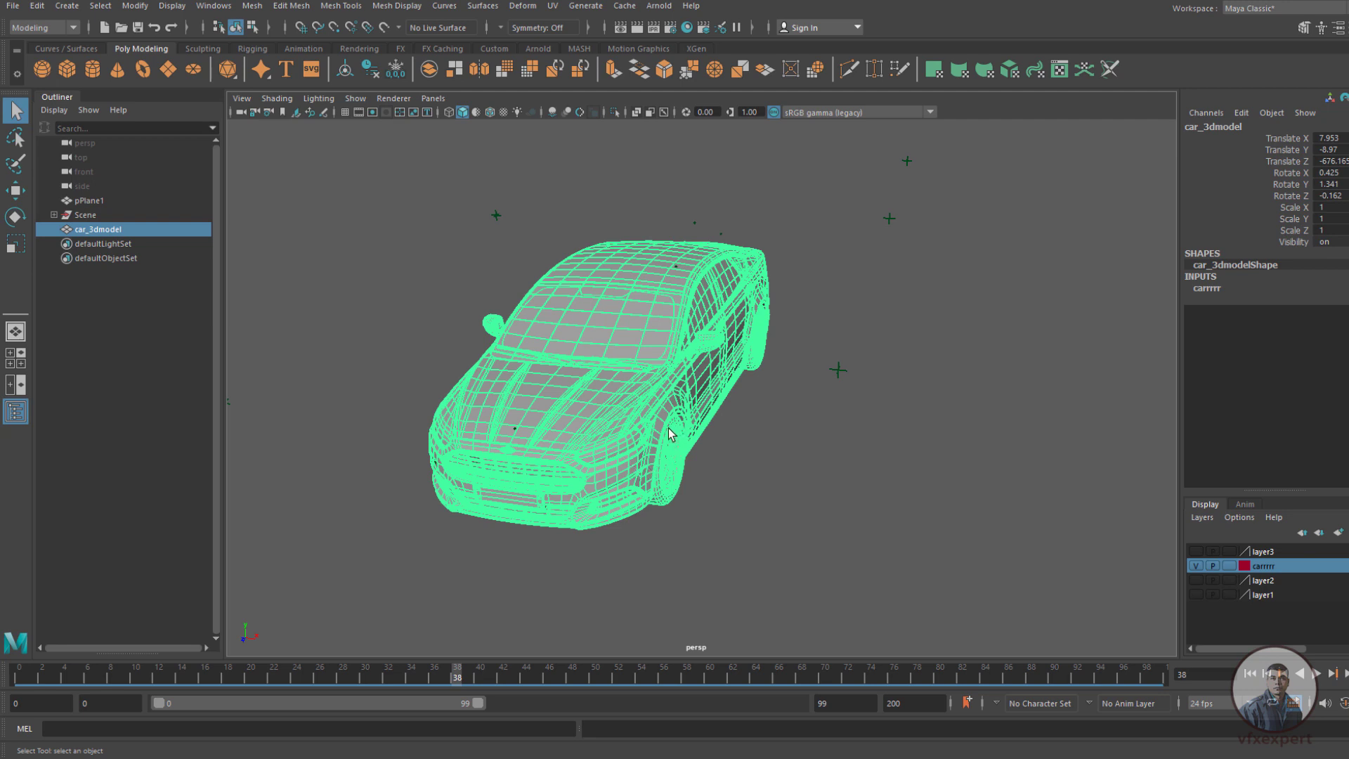
click(744, 604)
click(630, 458)
click(13, 6)
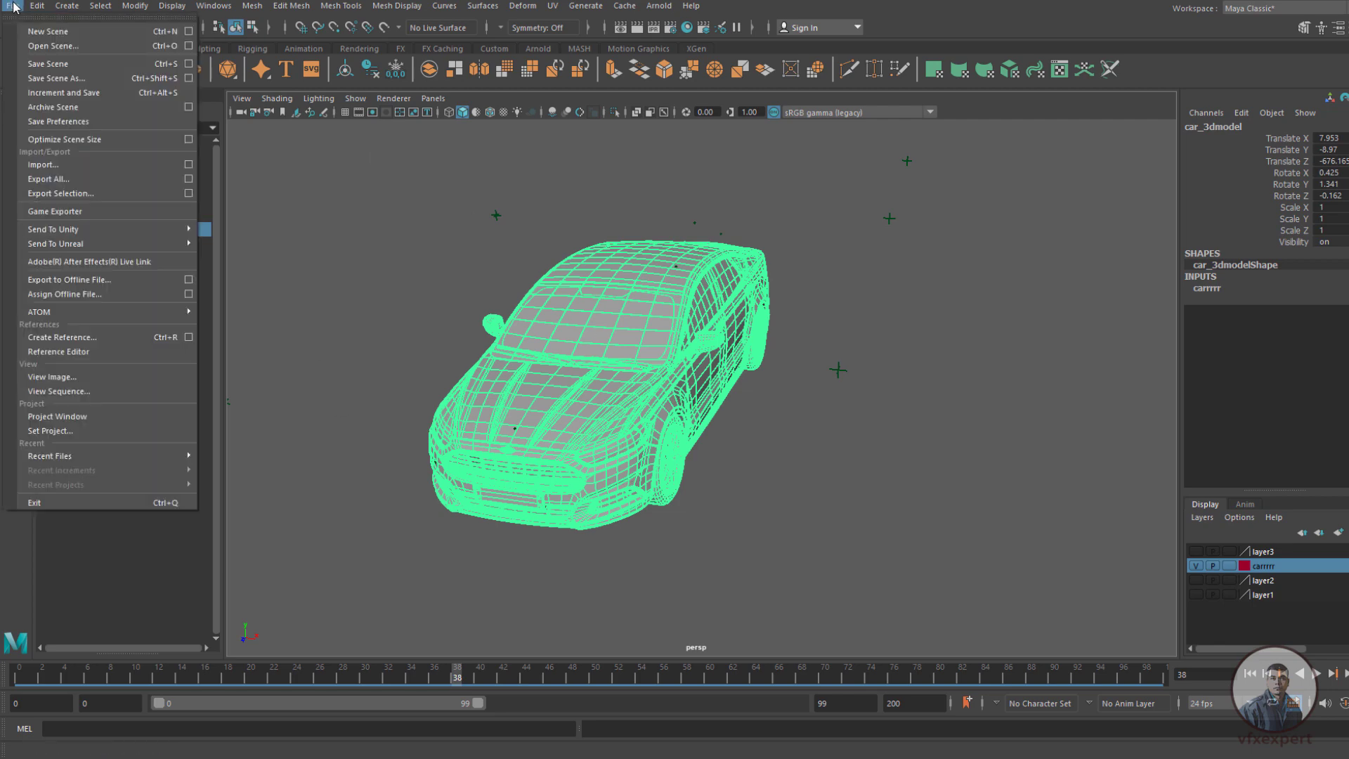
click(74, 193)
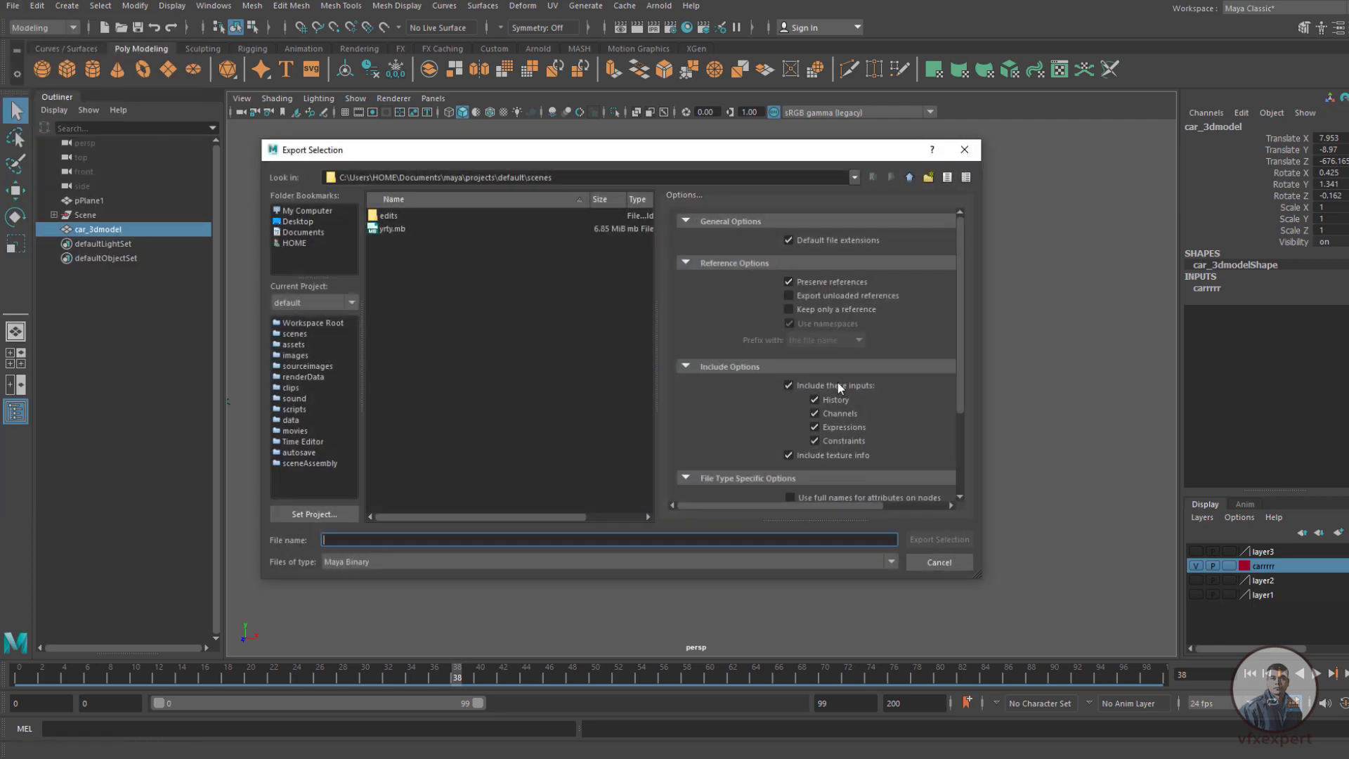
click(371, 563)
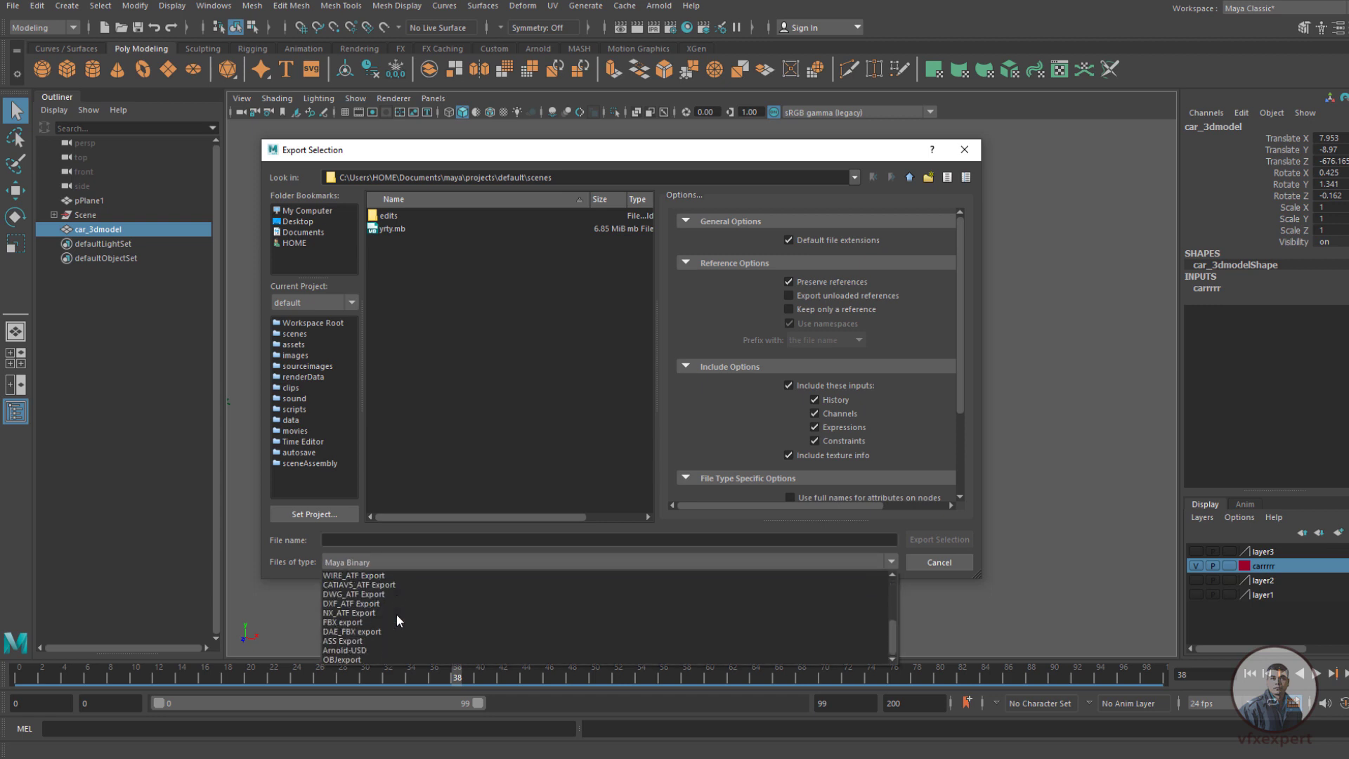
click(351, 659)
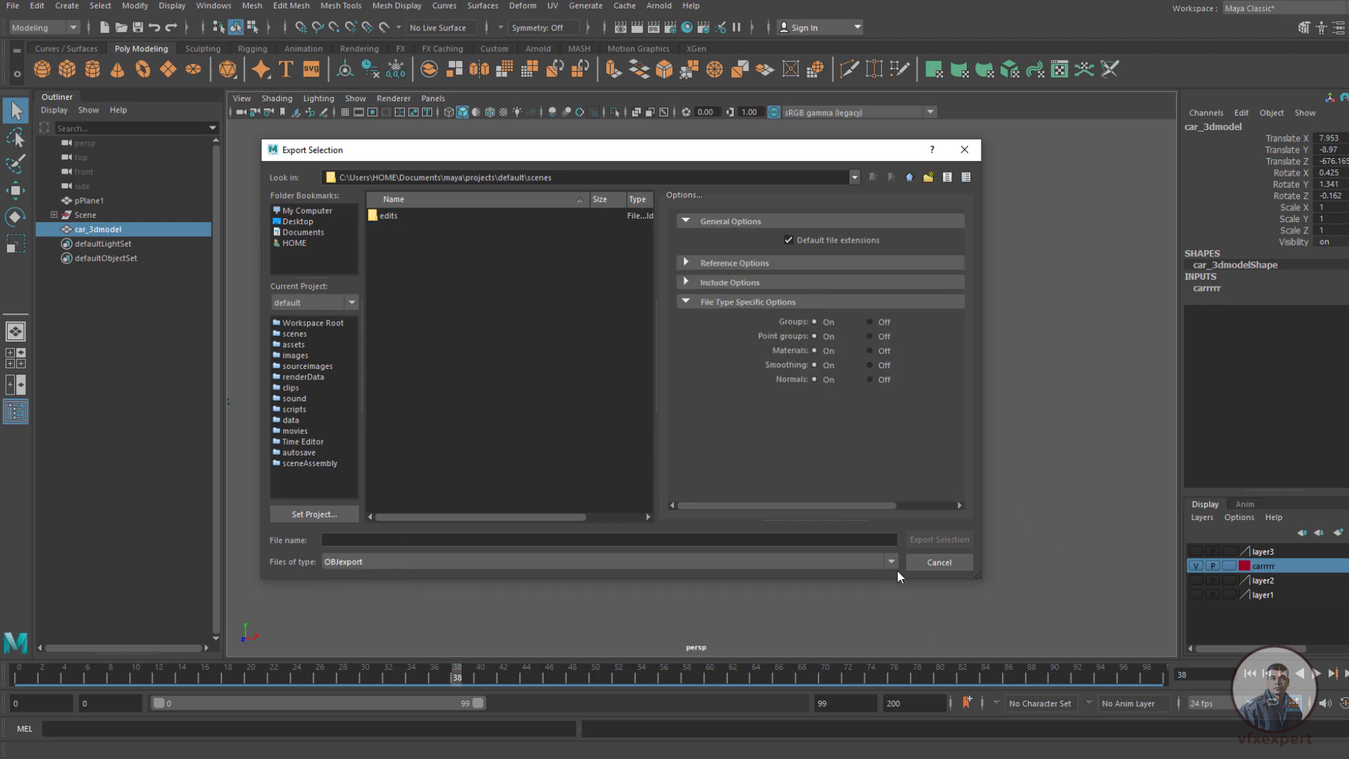
click(412, 545)
text(car)
click(950, 563)
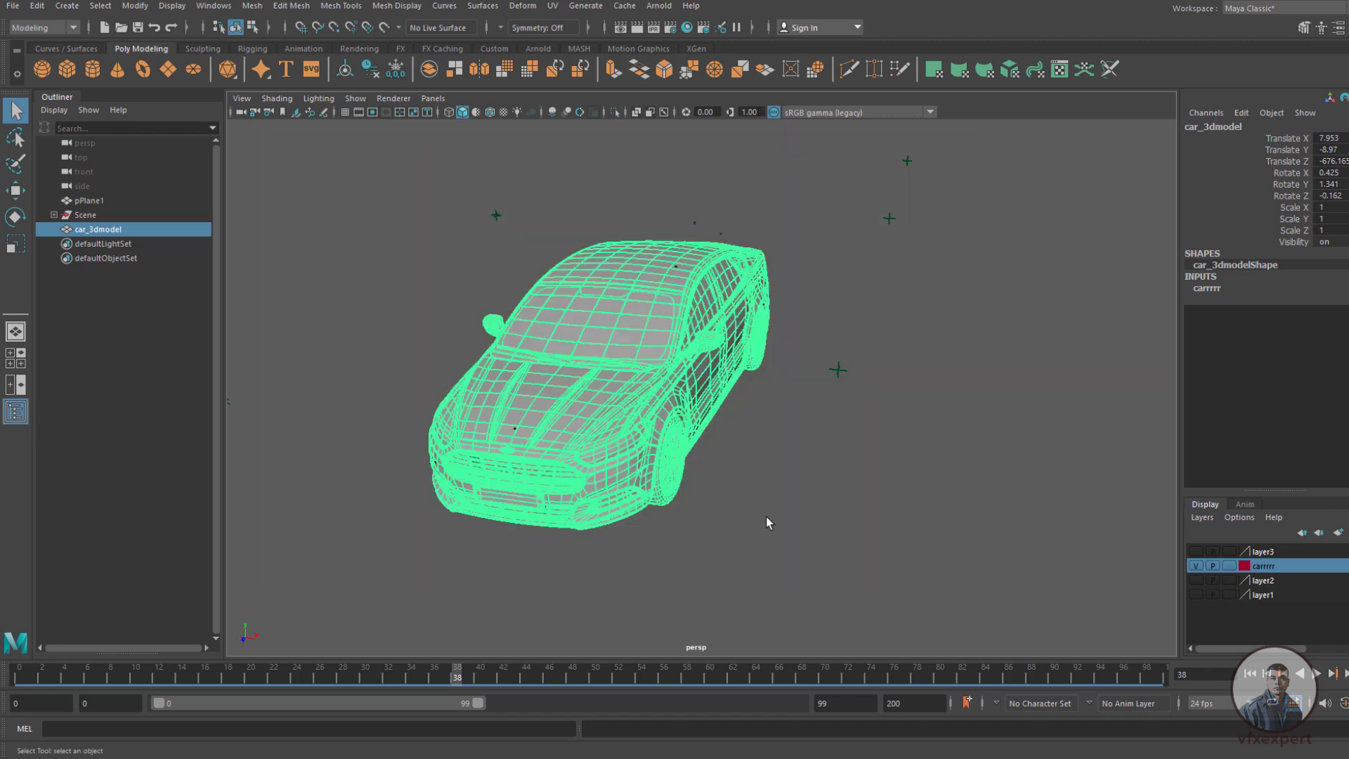
click(880, 437)
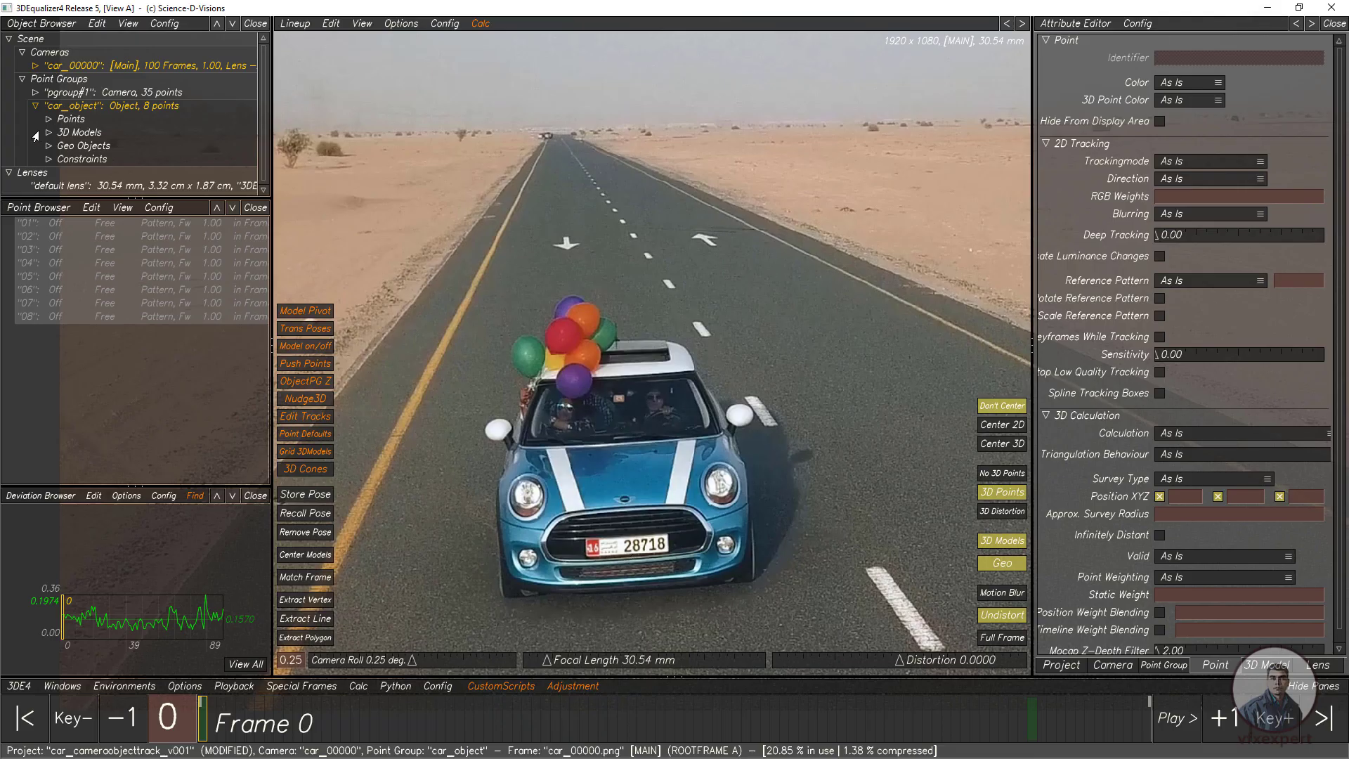
Import car_obj.obj from the car on road Obj folder as a 3D model of the car_object point group.
click(74, 138)
right_click(74, 135)
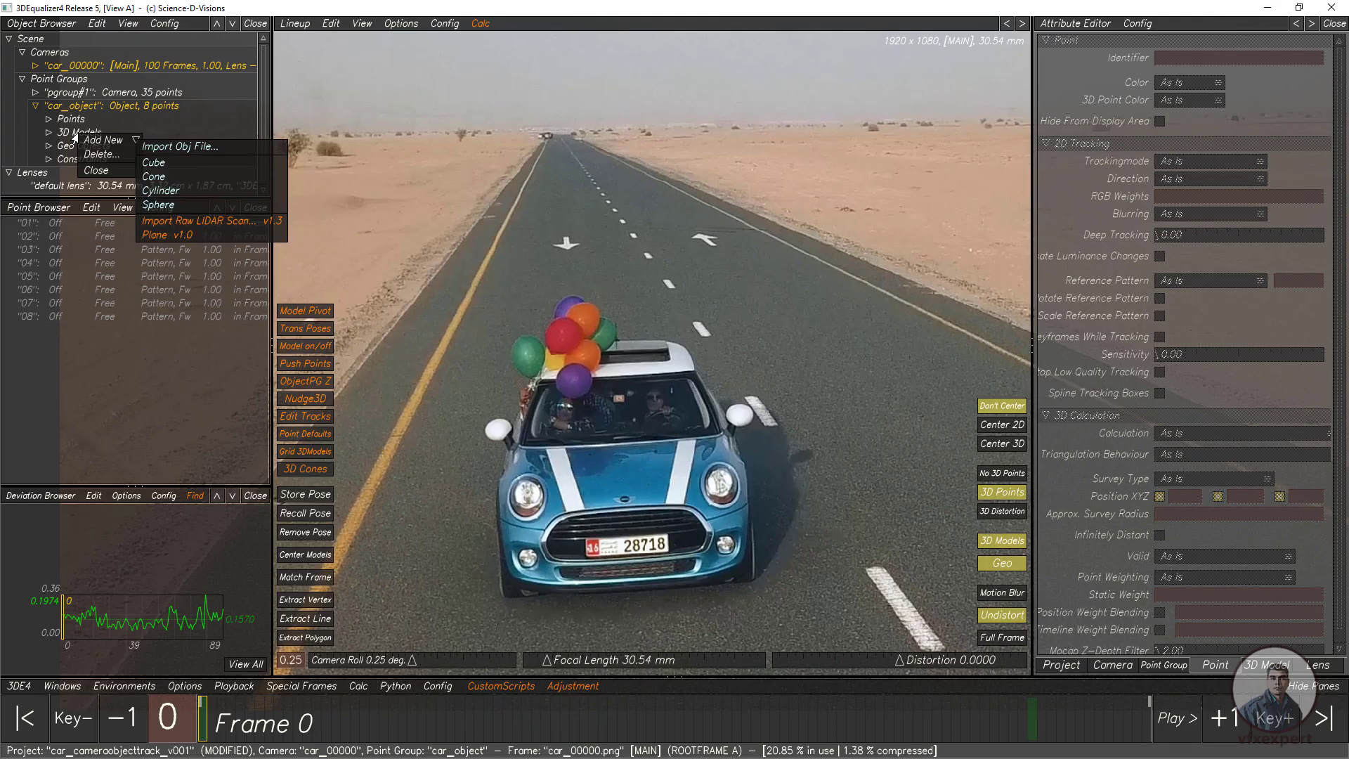
click(176, 147)
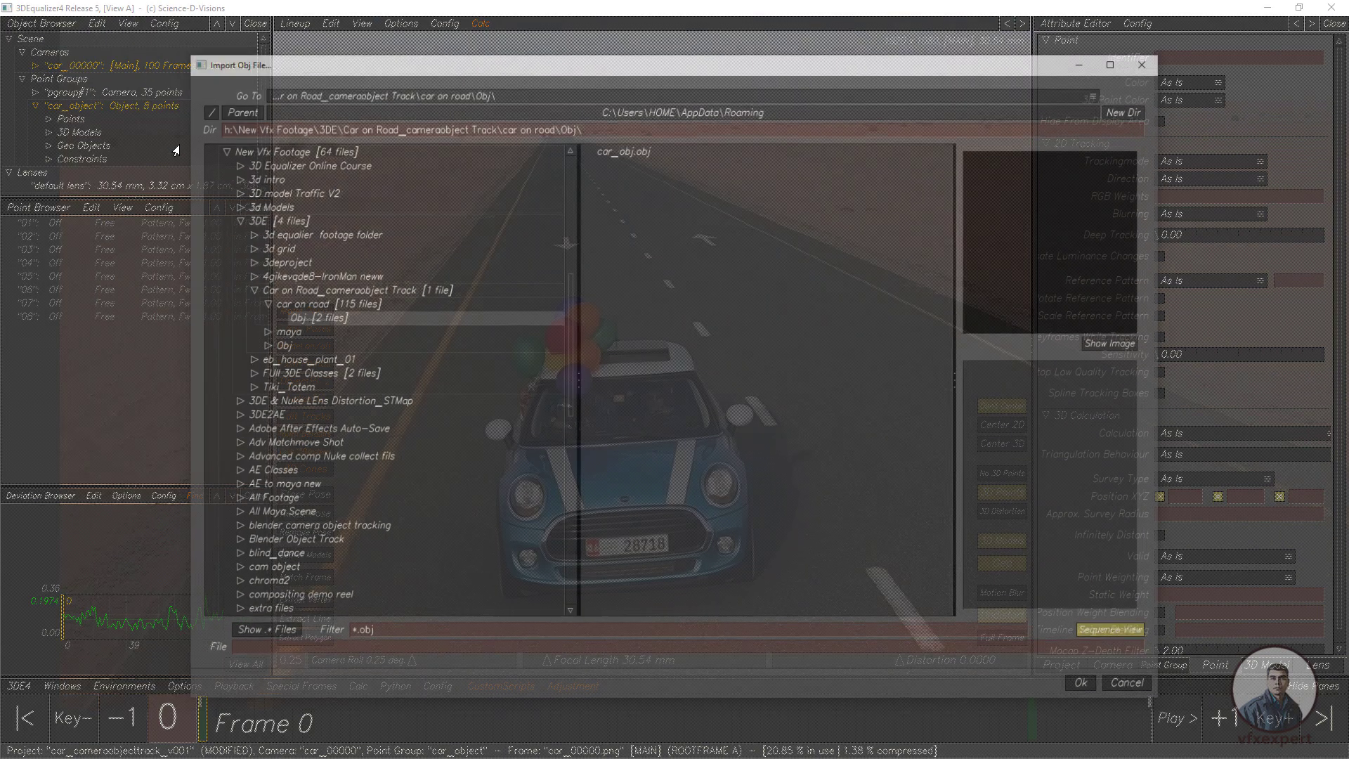
click(621, 148)
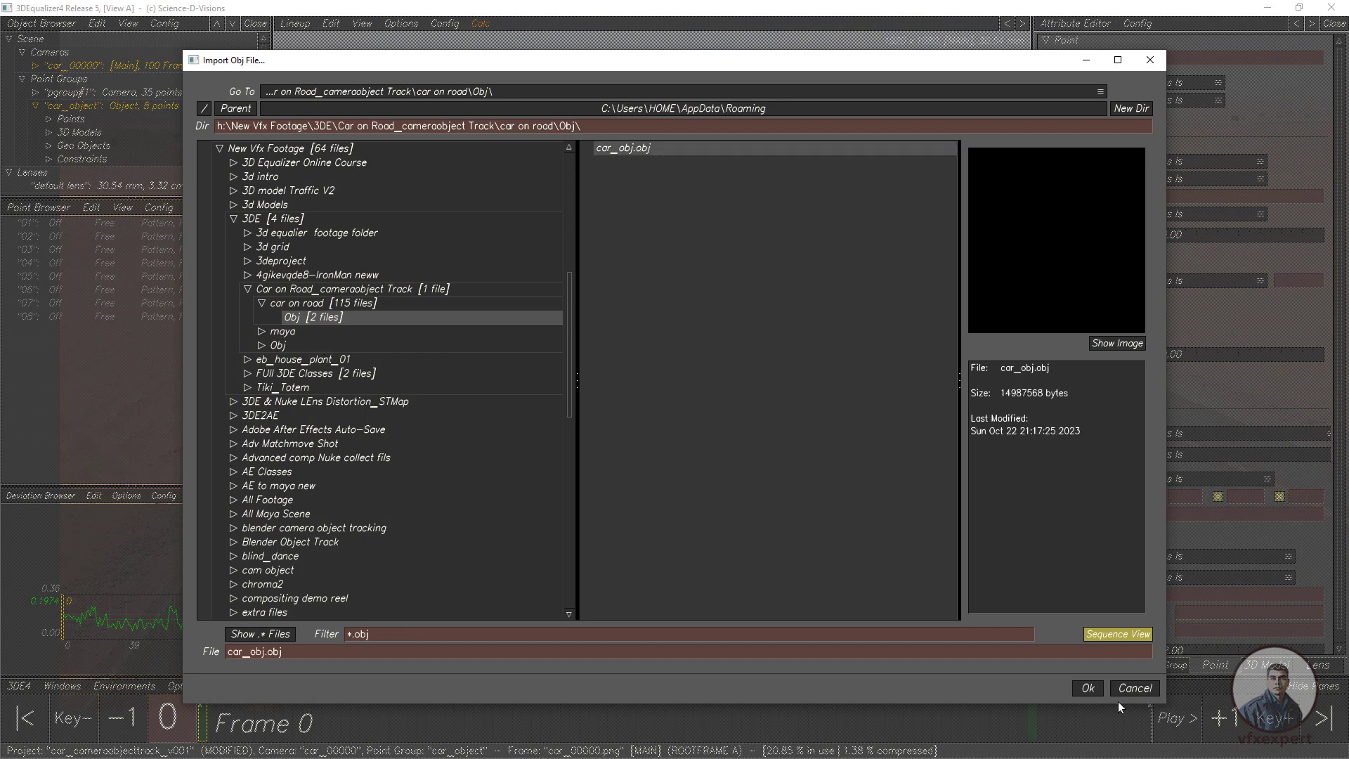
click(1086, 688)
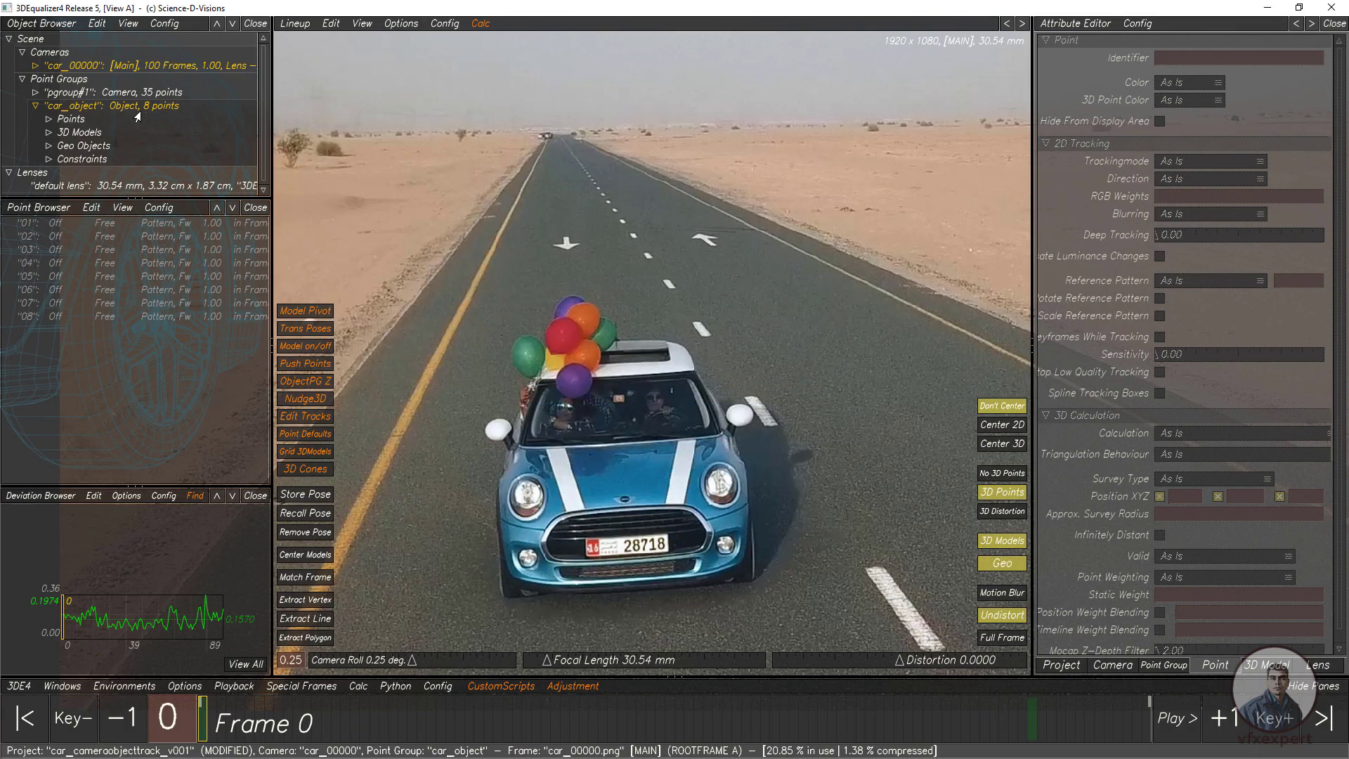
Select the imported car model within the car_object group's 3D models and enable Is Reference Only for it.
click(49, 133)
click(133, 146)
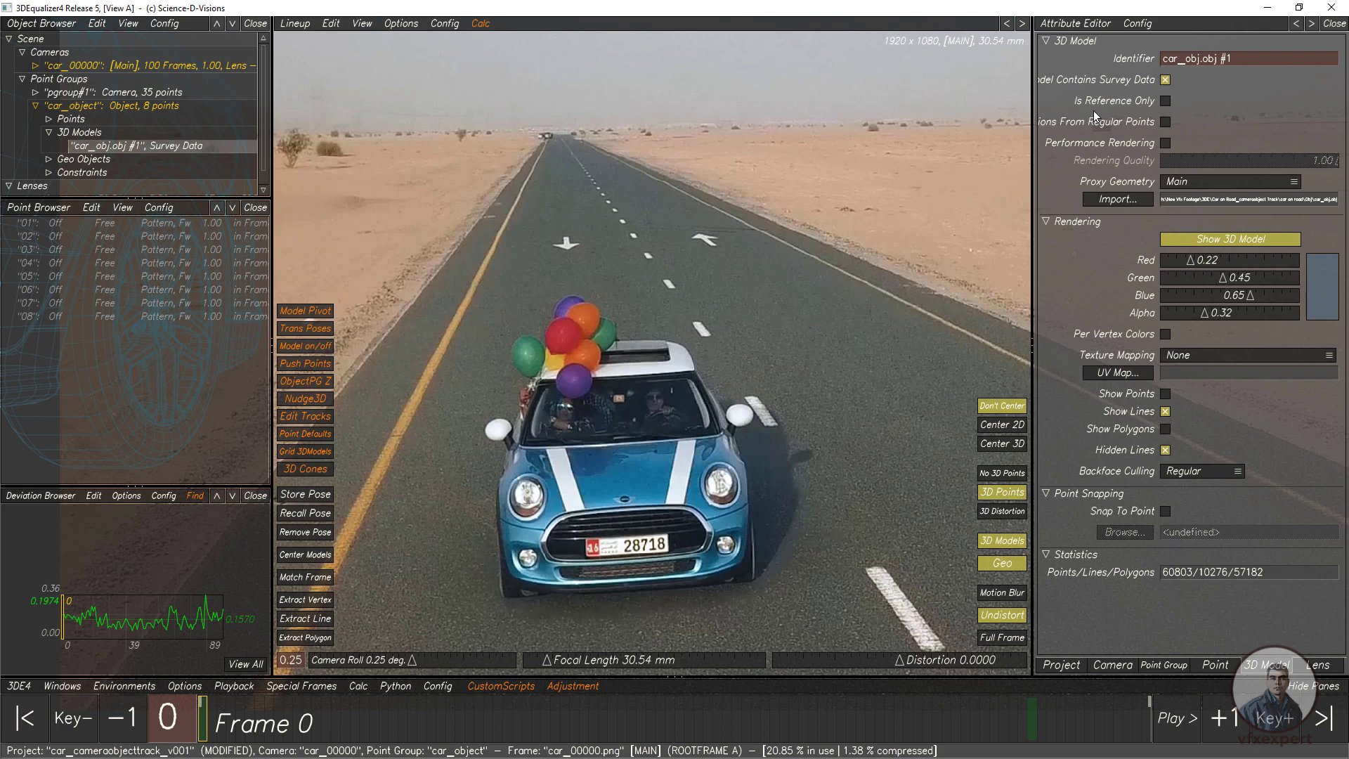
click(1164, 102)
View the imported car model in 3D Orientation Controls and return to Lineup Controls.
click(294, 24)
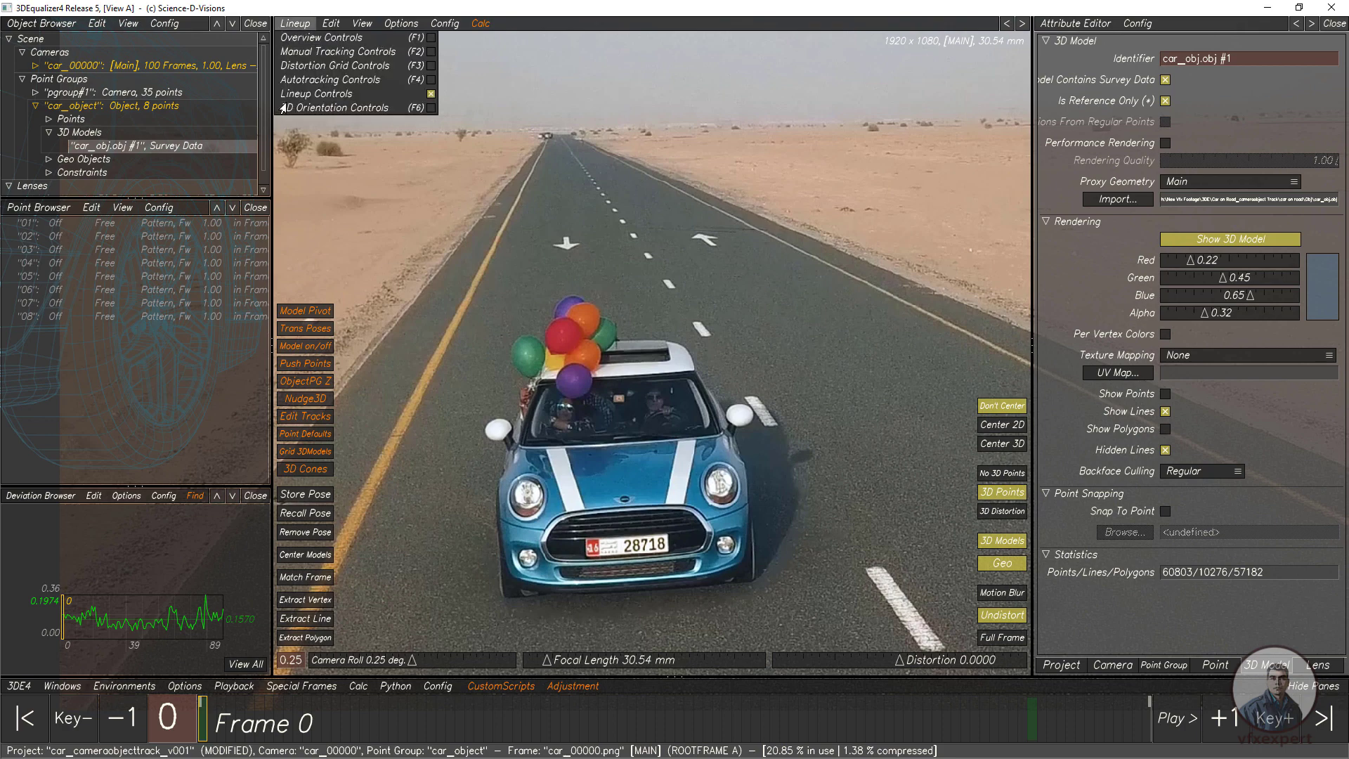
click(303, 109)
mouse_move(708, 544)
middle_down()
mouse_move(643, 557)
mouse_move(728, 542)
middle_up()
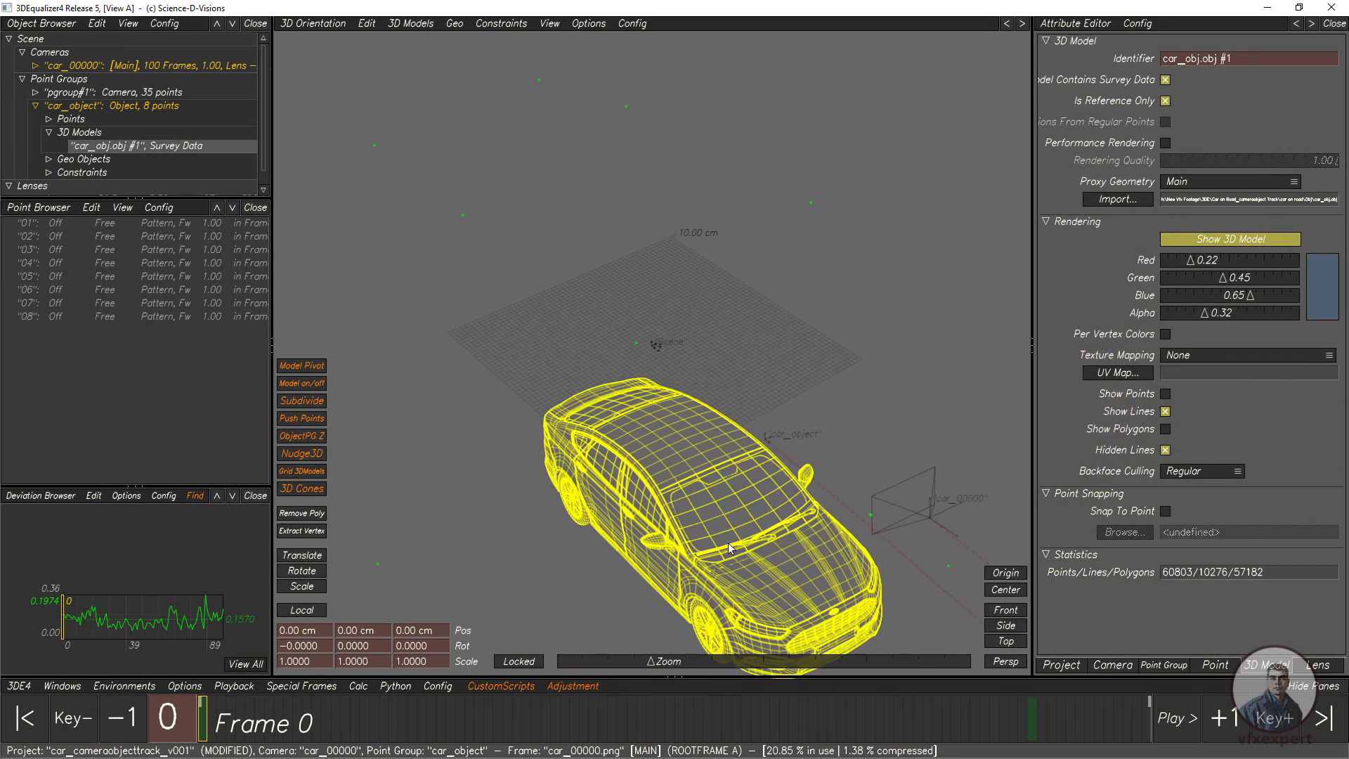
click(333, 22)
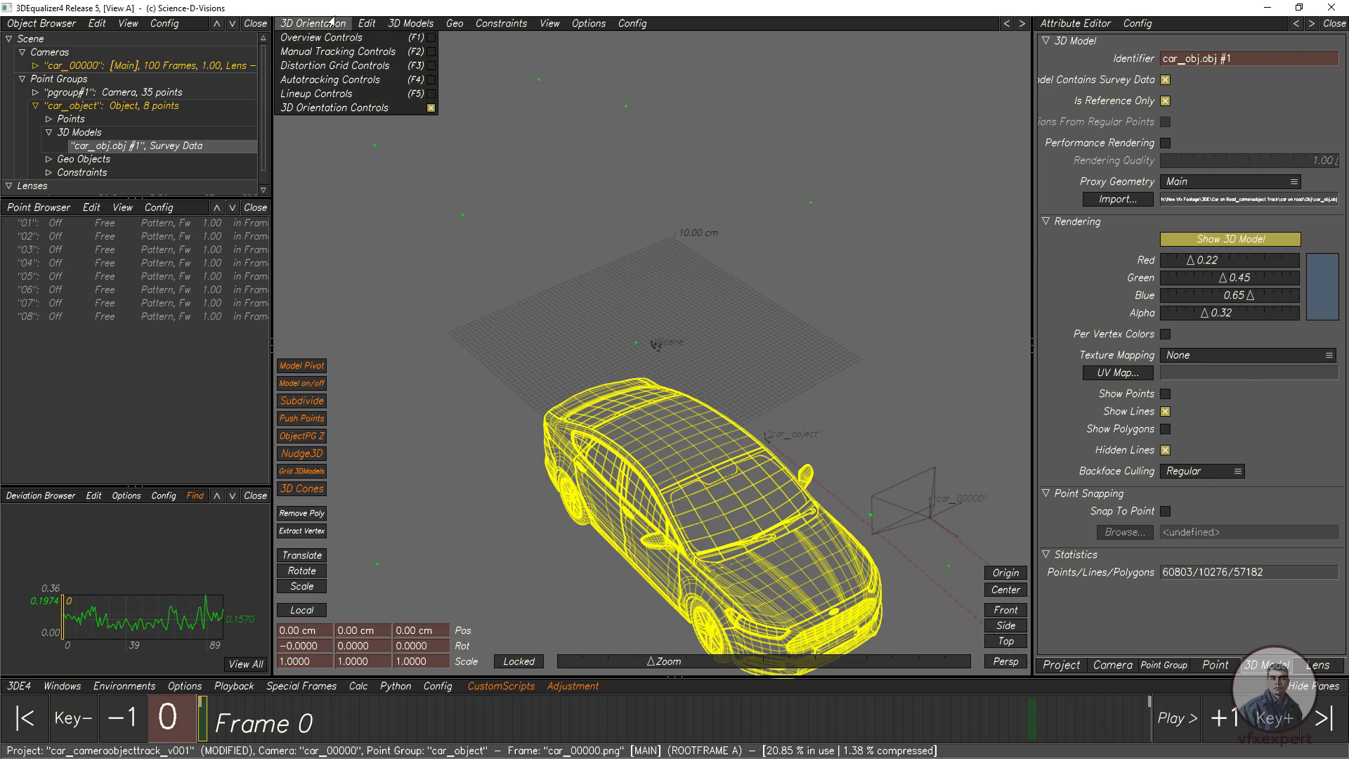
click(325, 94)
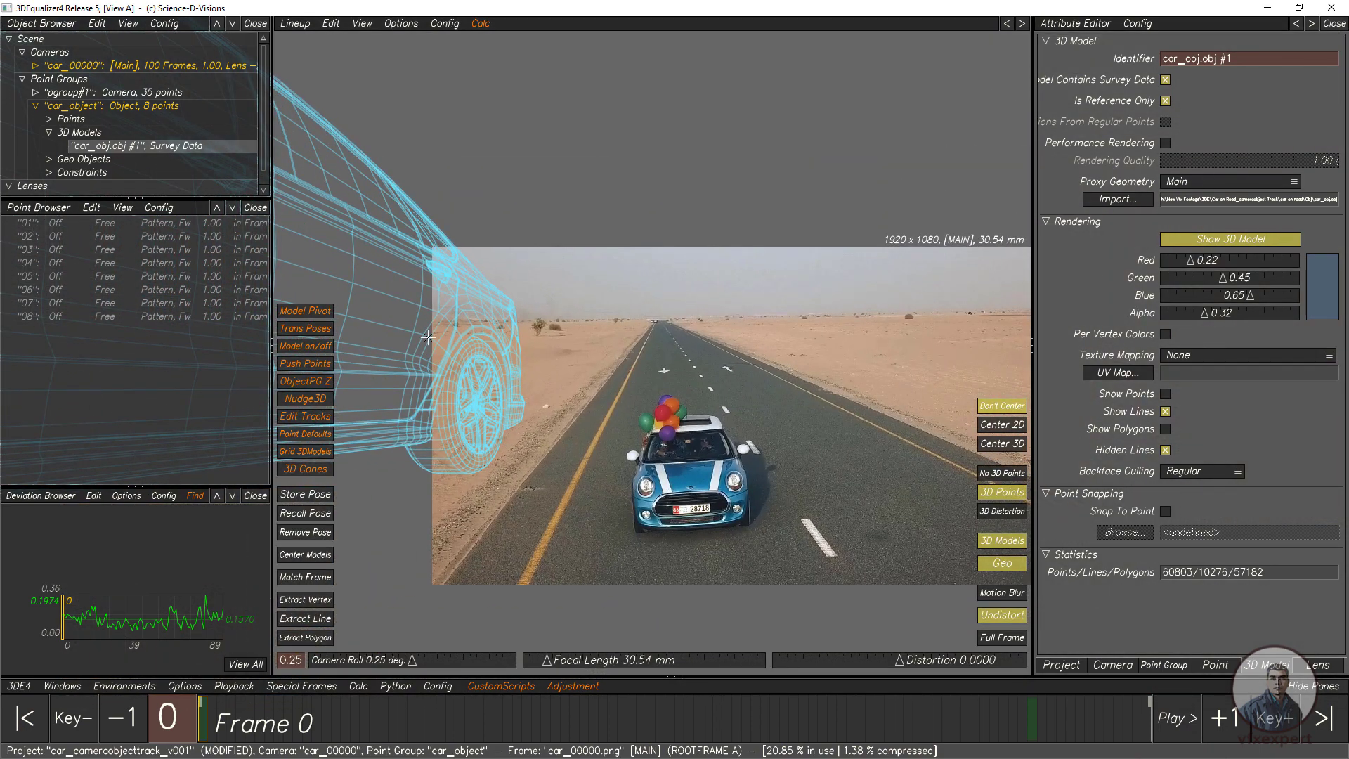
Center the car model in the camera view and move it roughly over the blue car in frame 0.
click(306, 554)
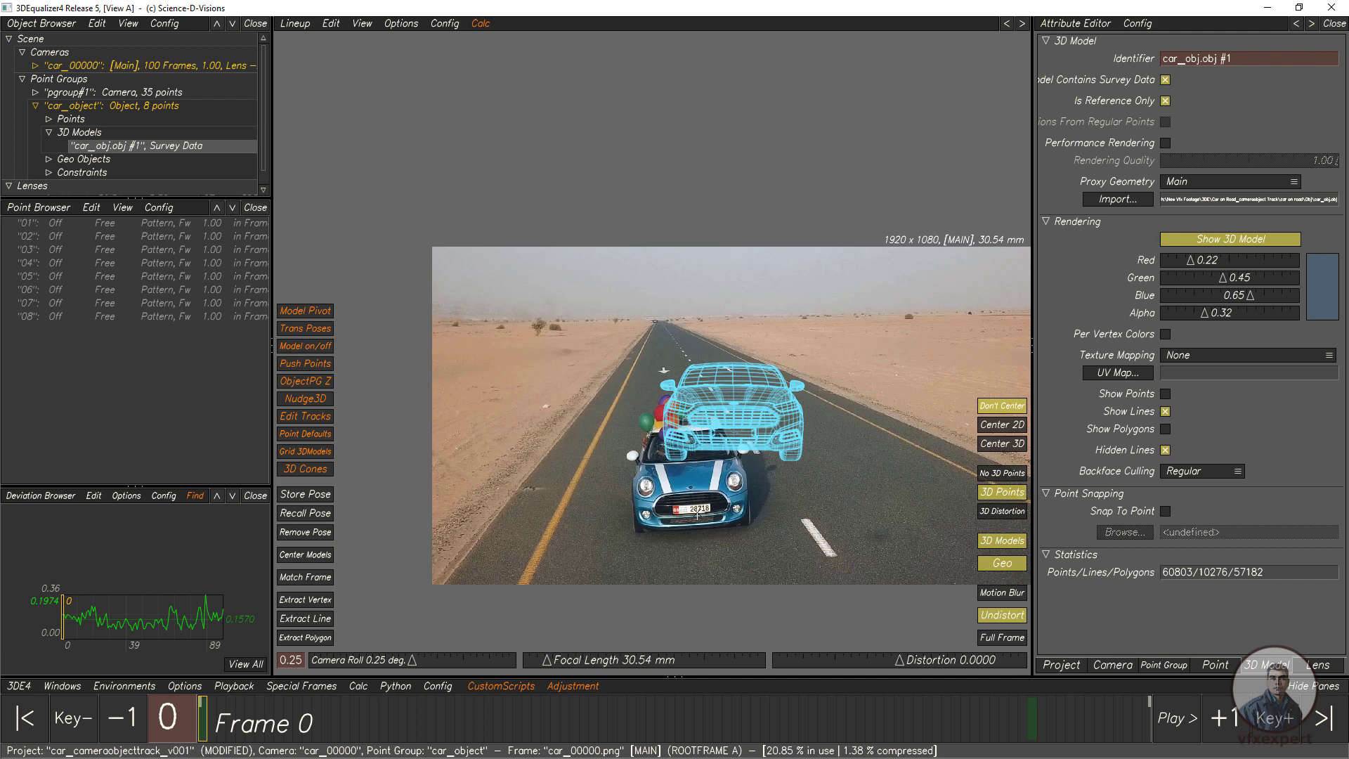
alt+drag(668, 420, 604, 464)
mouse_move(694, 510)
mouse_down()
mouse_move(534, 495)
mouse_move(673, 523)
mouse_up()
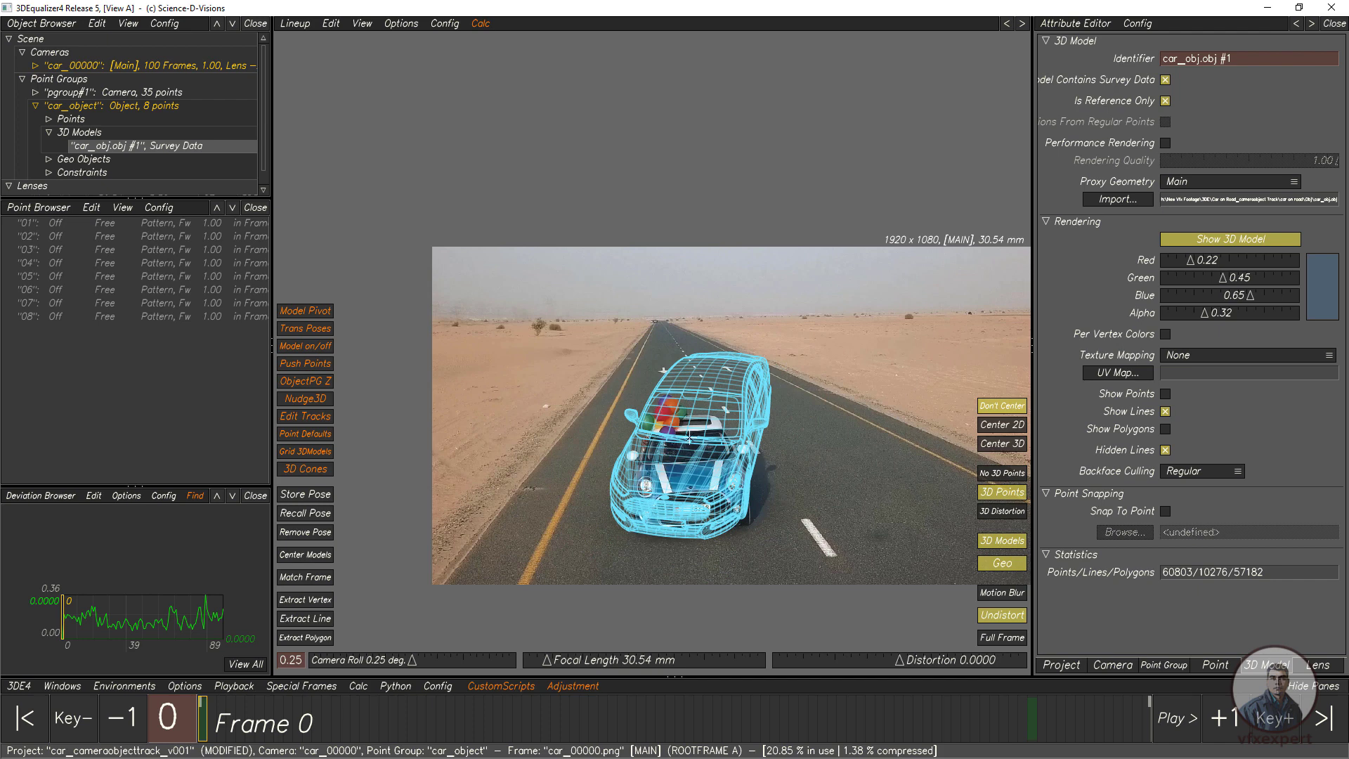
Rotate and reposition the car model so that it faces the same way as the blue car and overlaps it.
scroll(671, 486, up, 3)
drag(671, 486, 780, 486)
right_drag(780, 486, 701, 517)
middle_drag(701, 516, 679, 555)
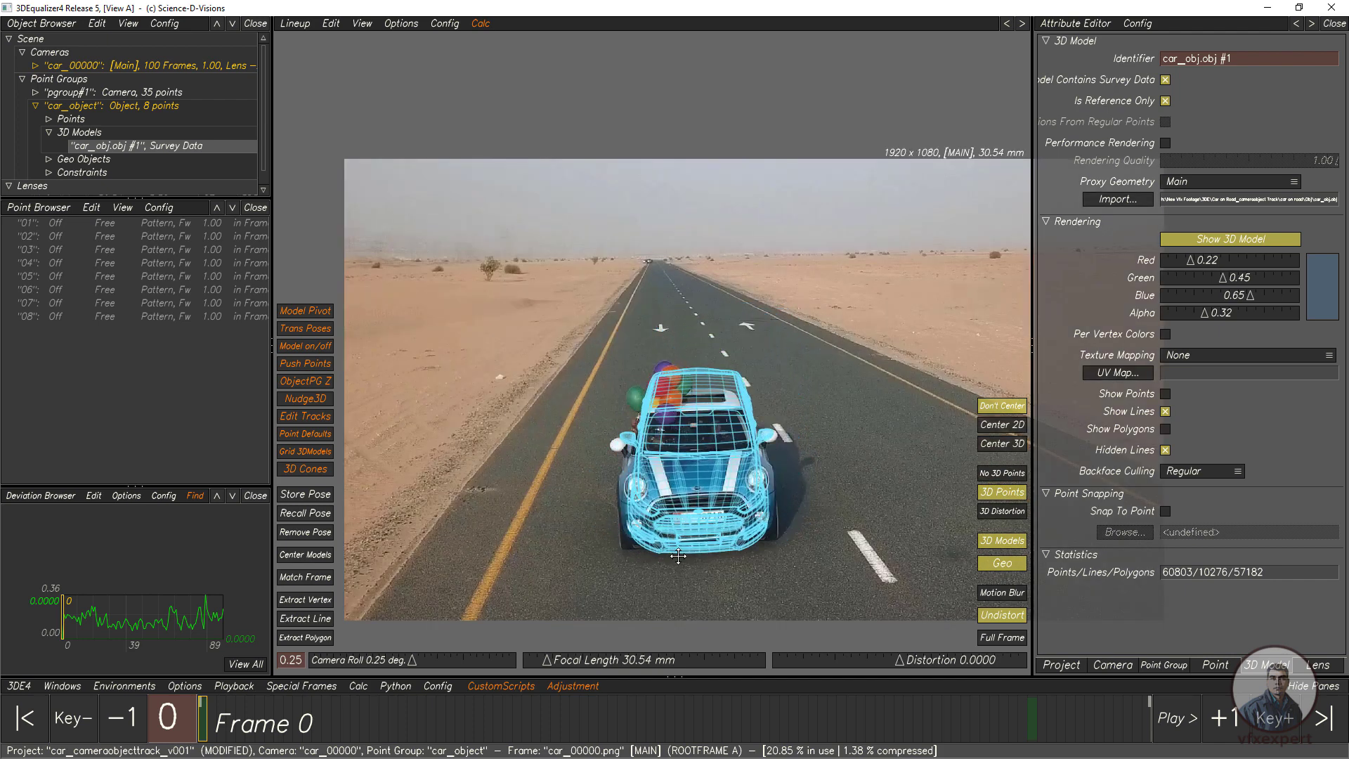
drag(710, 542, 718, 538)
Toggle the display of 3D models to compare the car model's alignment with the car in the footage.
scroll(724, 484, up, 4)
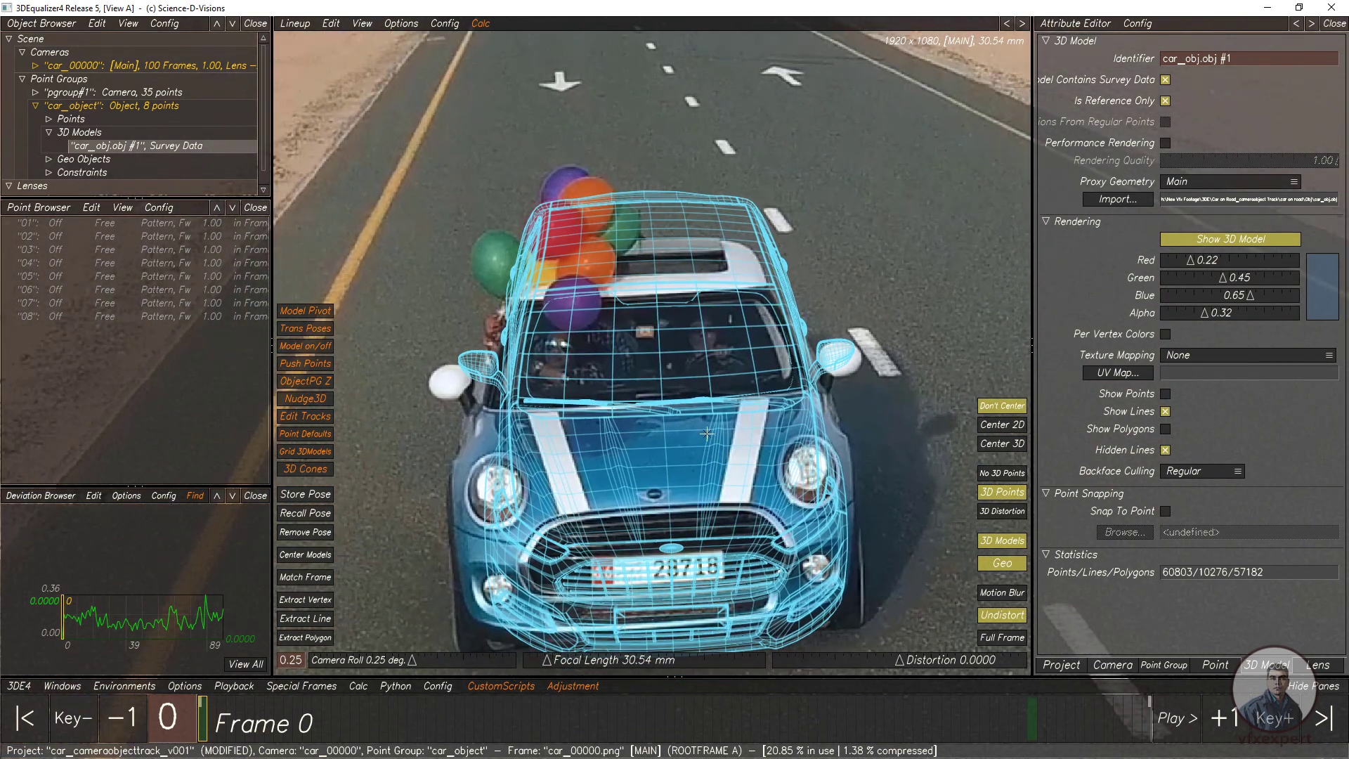
key(m)
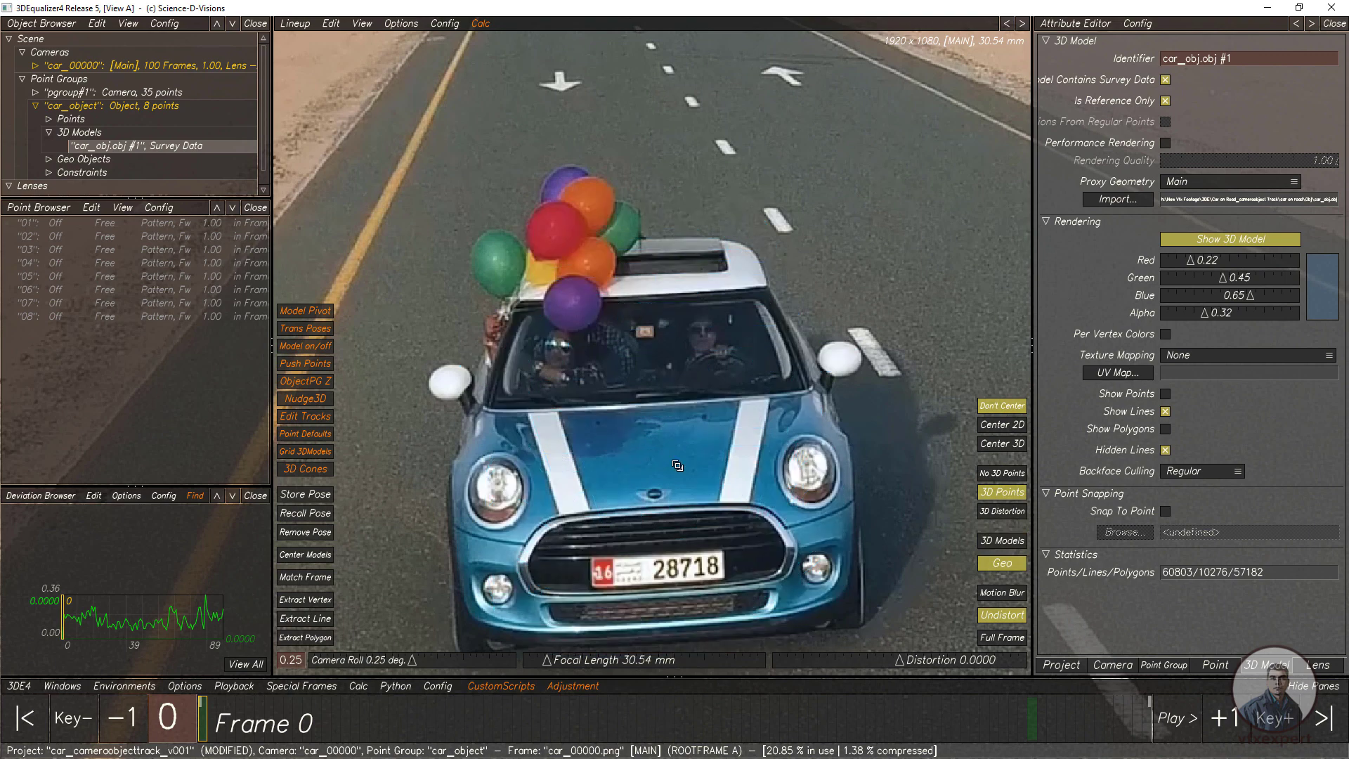
scroll(680, 461, down, 1)
key(m)
key(m)
key(m)
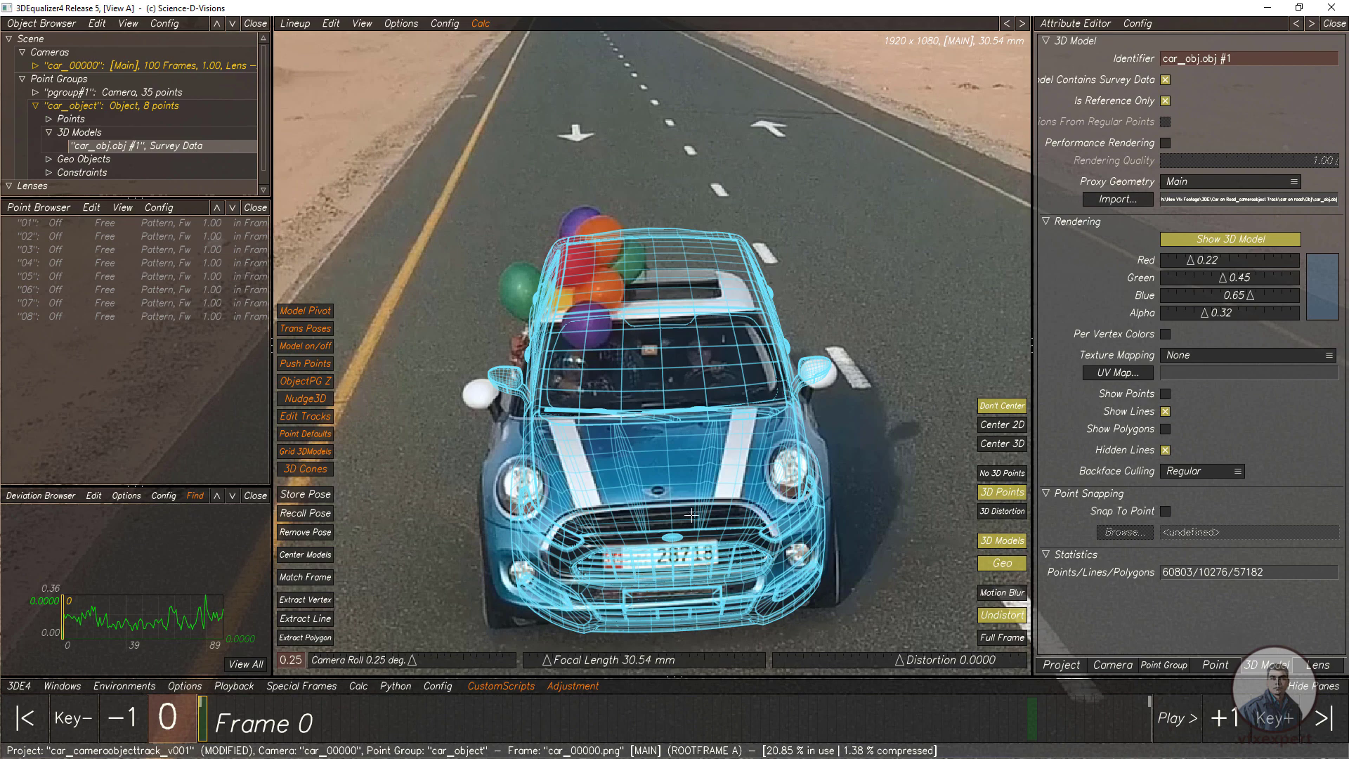
Adjust the car model's placement to fit the blue car's body more closely at frame 0.
alt+right_drag(717, 571, 696, 576)
scroll(696, 575, down, 5)
scroll(695, 575, up, 5)
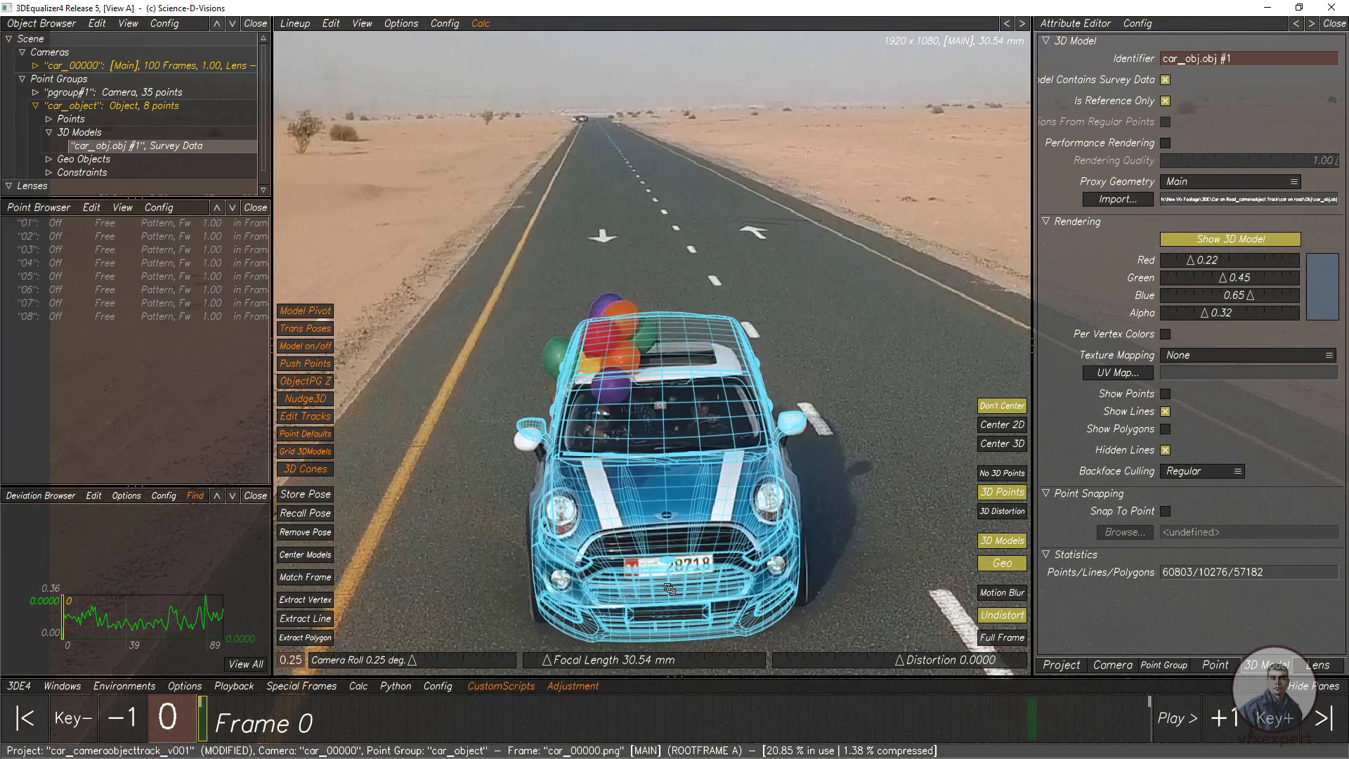
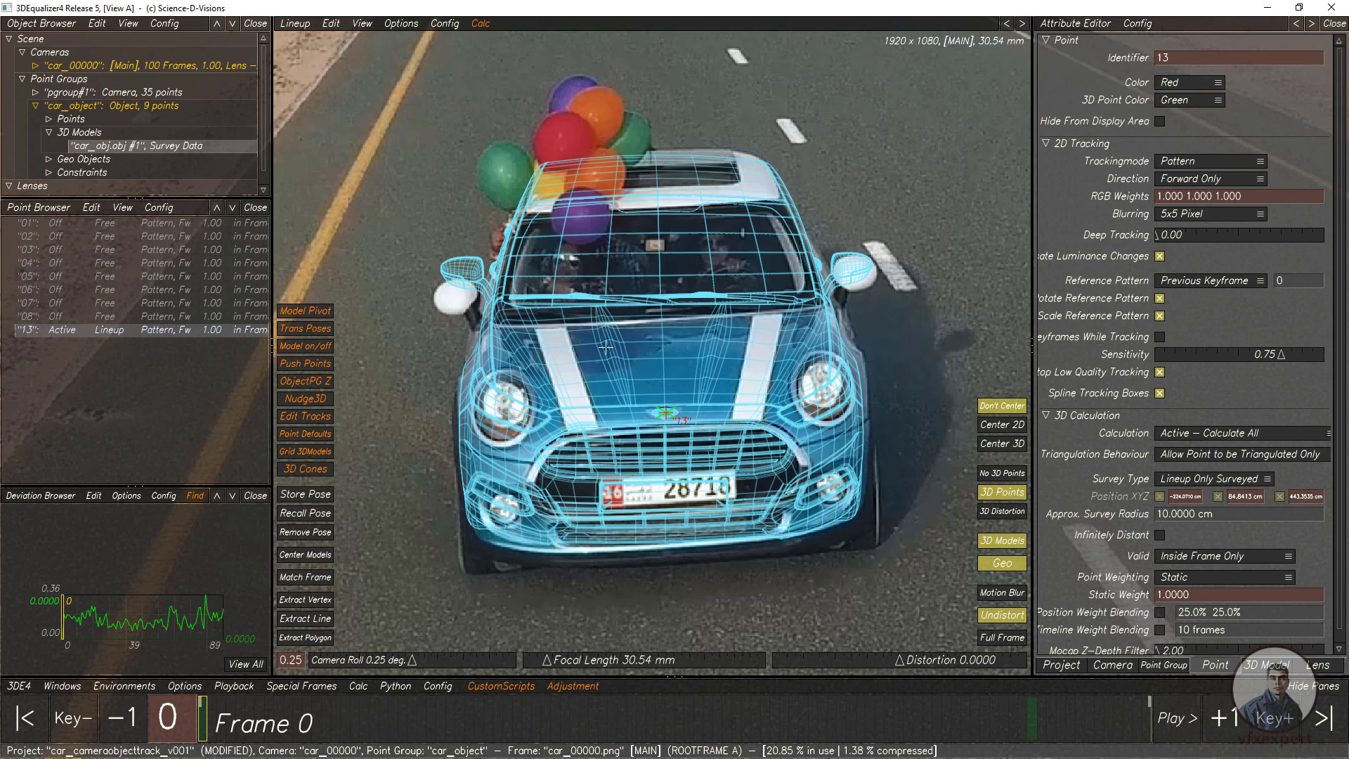
Reposition the car model over the blue car in frame 0 using the lineup point at its badge.
drag(610, 353, 646, 485)
ctrl+middle_drag(646, 484, 665, 485)
ctrl+right_drag(665, 485, 654, 481)
scroll(653, 481, up, 1)
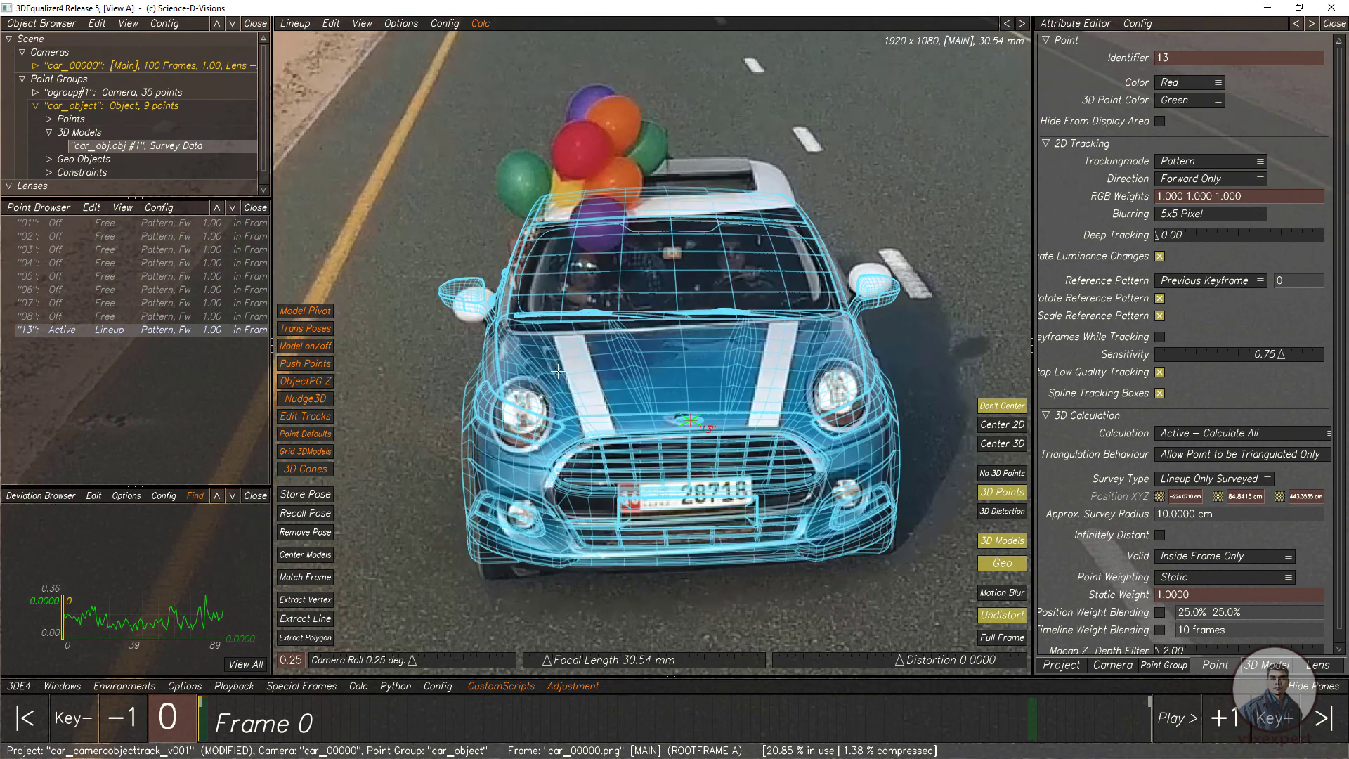
Extract model vertices as lineup points at both windscreen base corners and a roof corner, adjusting the car model's pose with them.
click(314, 600)
click(504, 318)
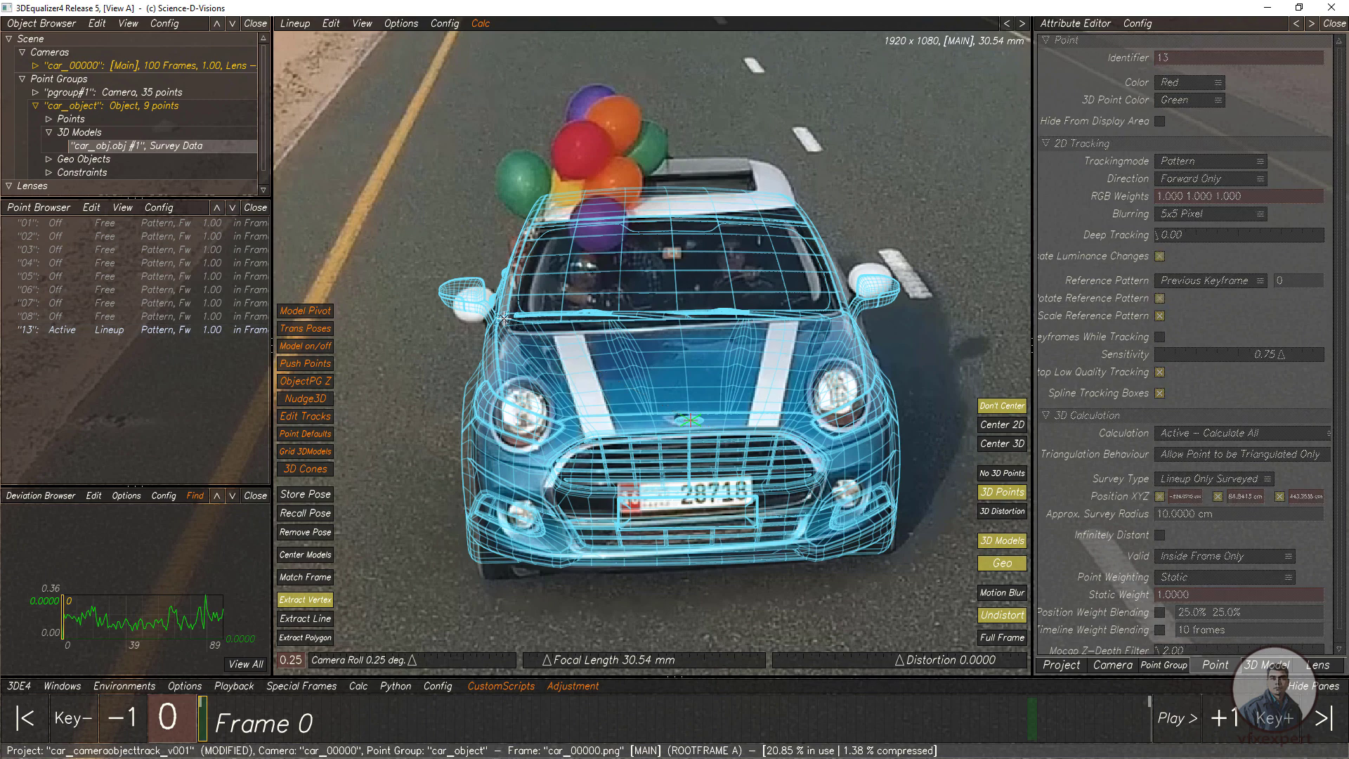
click(504, 318)
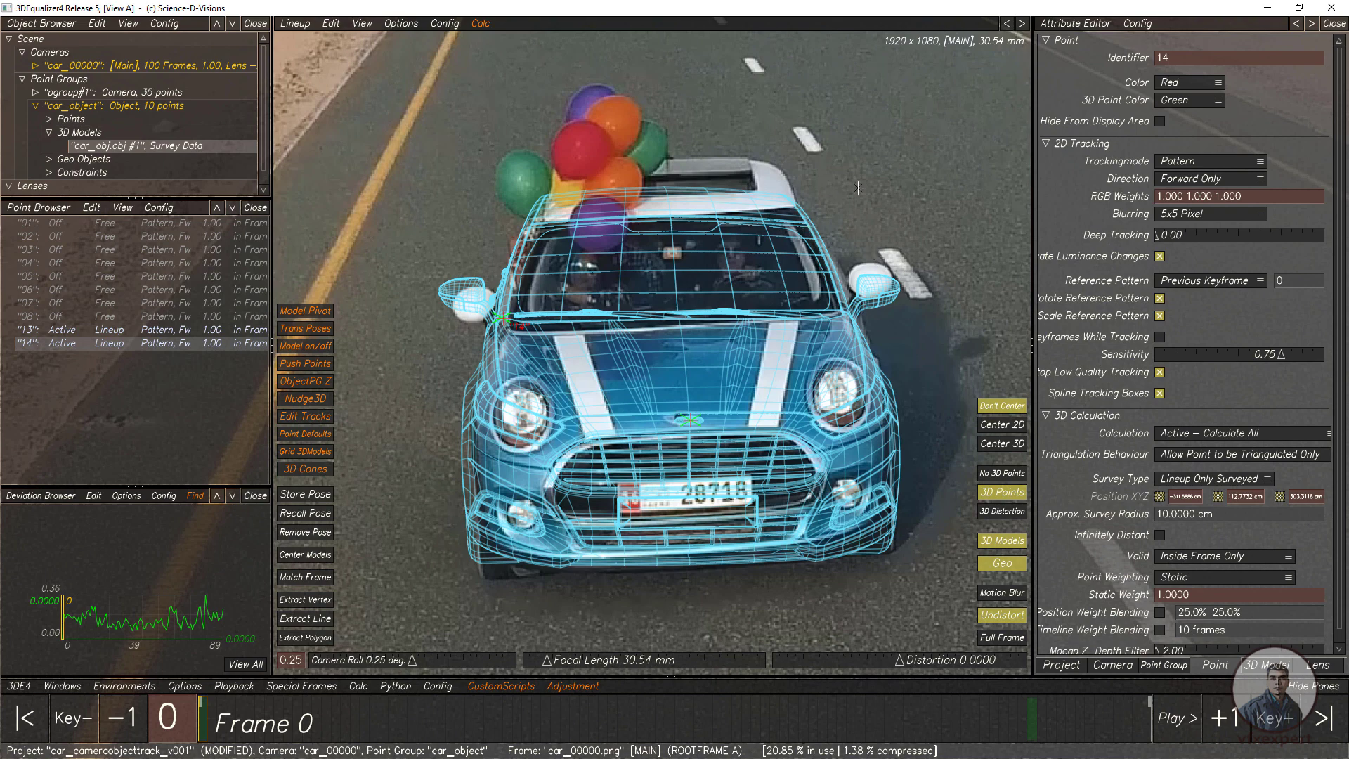
click(306, 599)
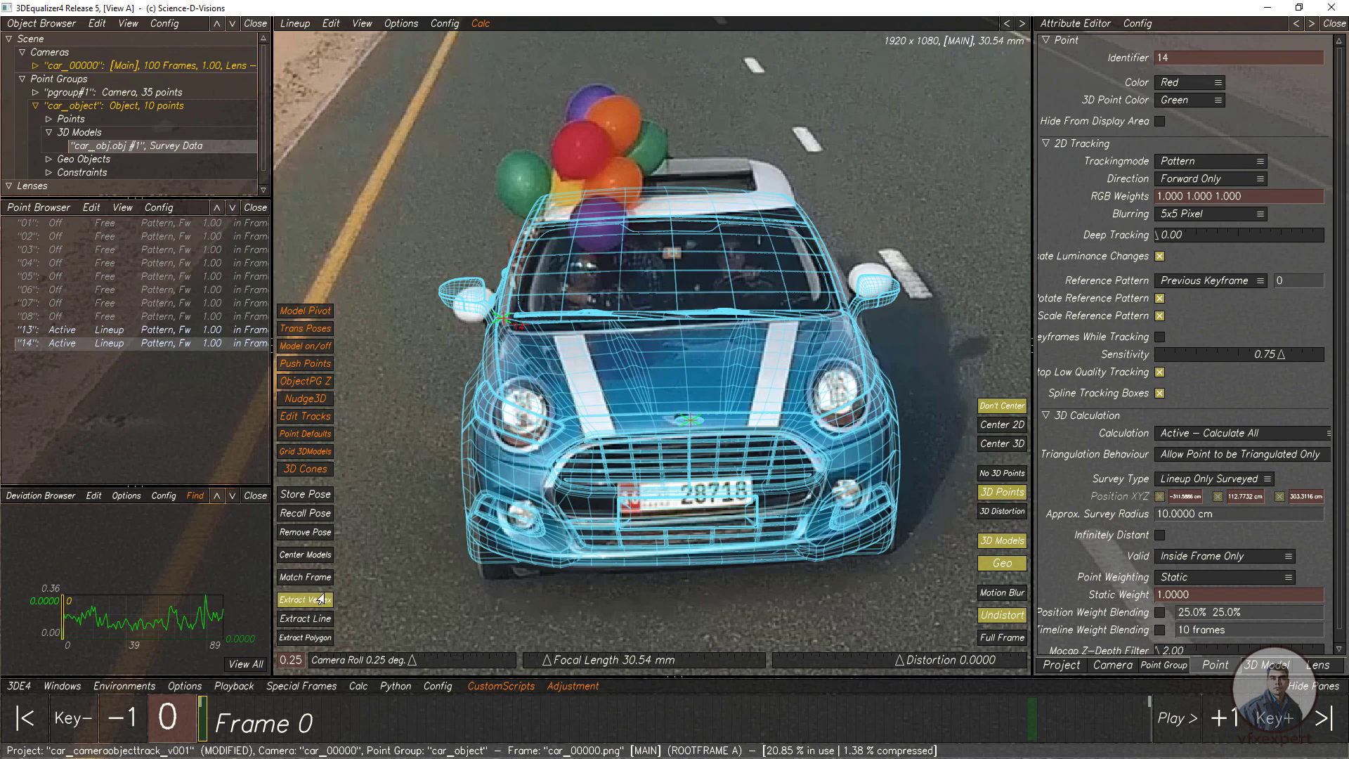
click(804, 225)
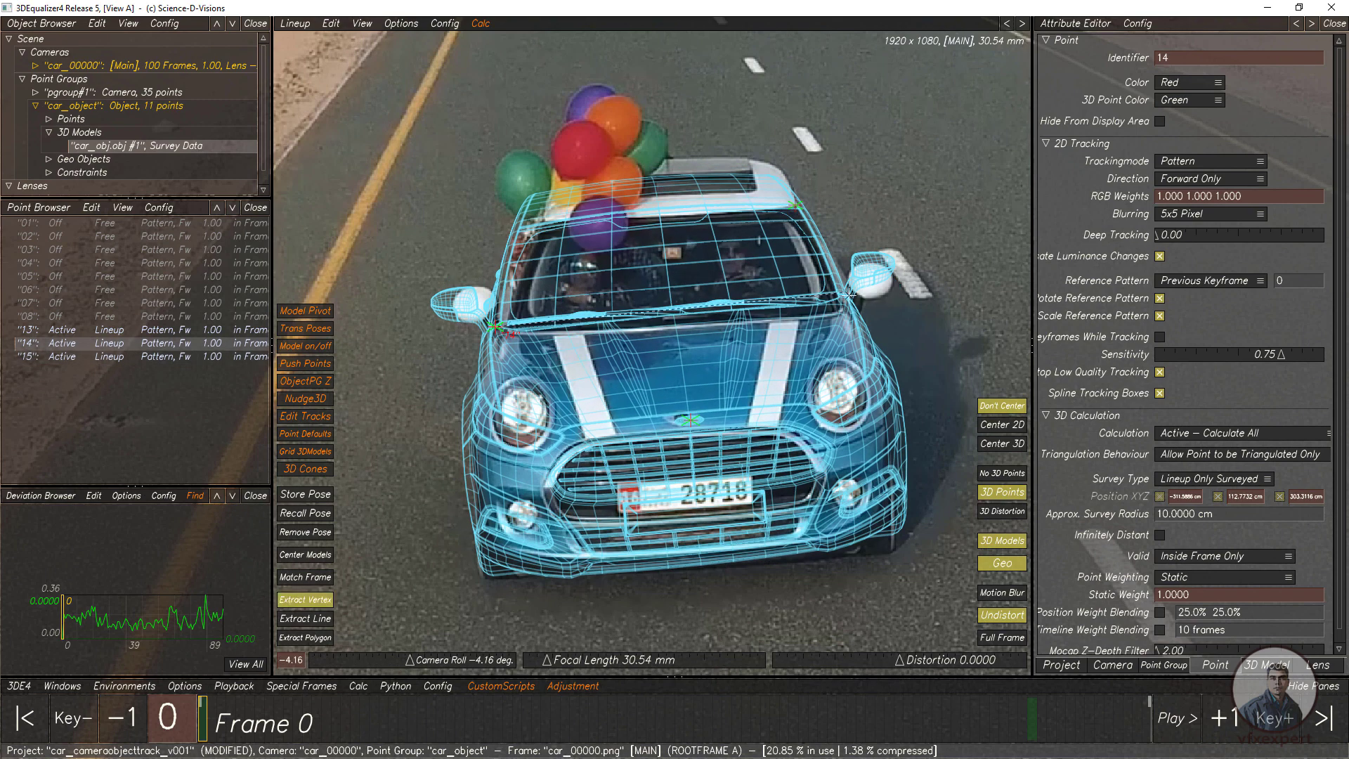
click(849, 294)
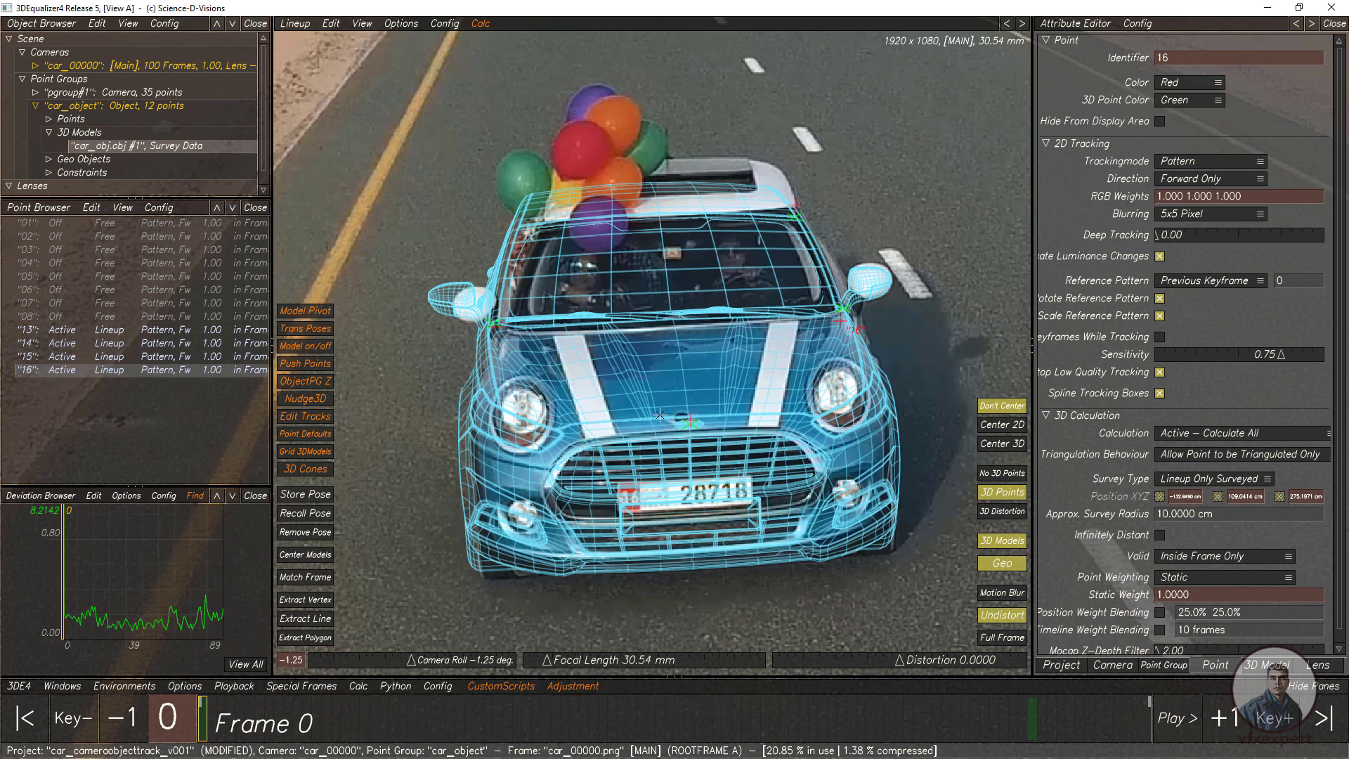
Replace badge lineup point 13 with a vertex point at the car's lower front corner and pull the model into line there.
click(689, 422)
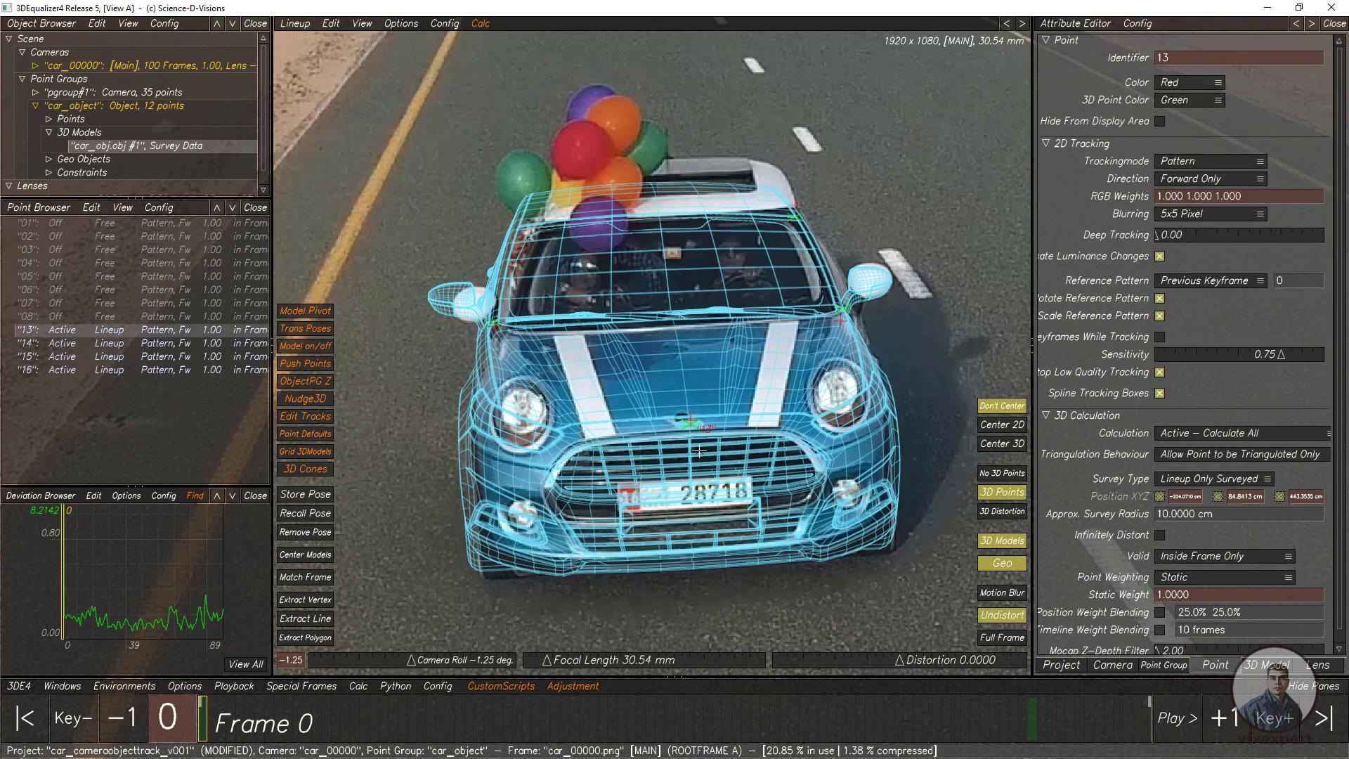
key(Delete)
click(703, 430)
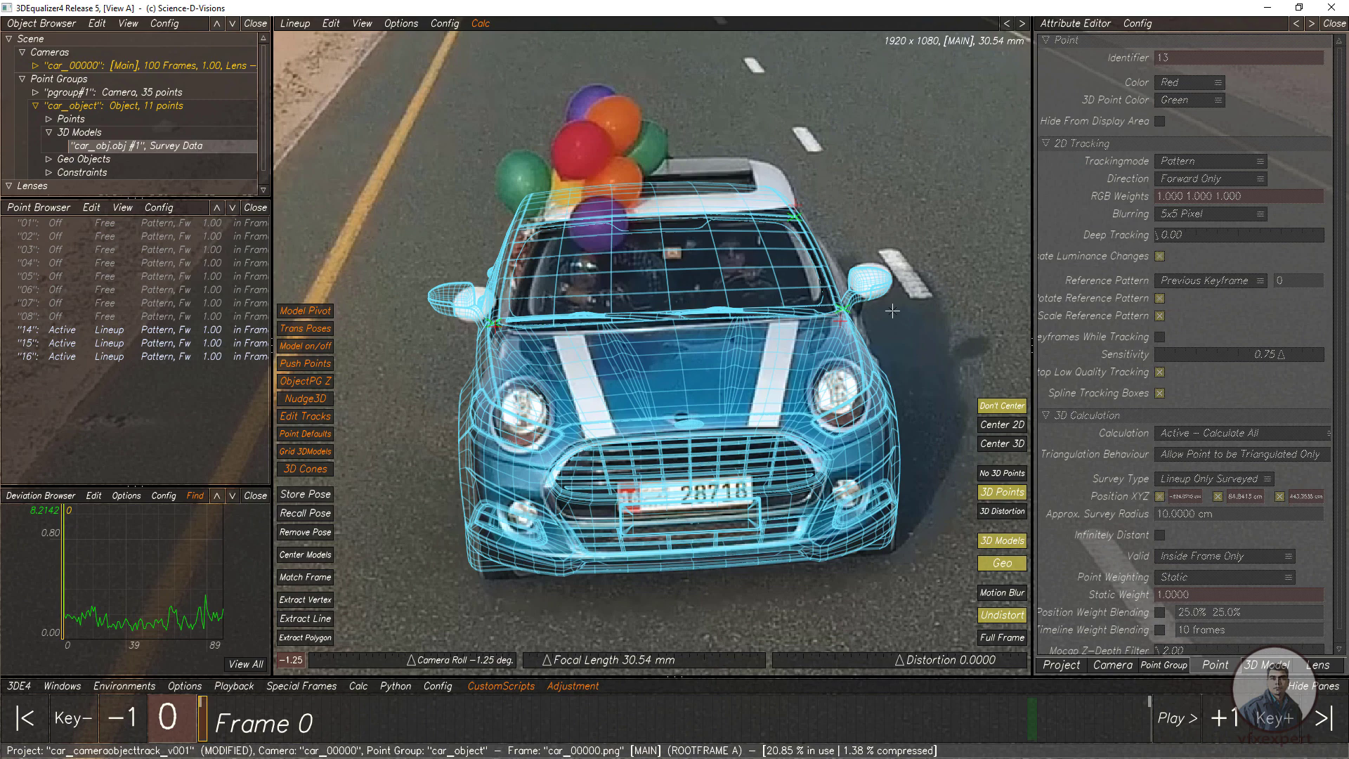
click(841, 320)
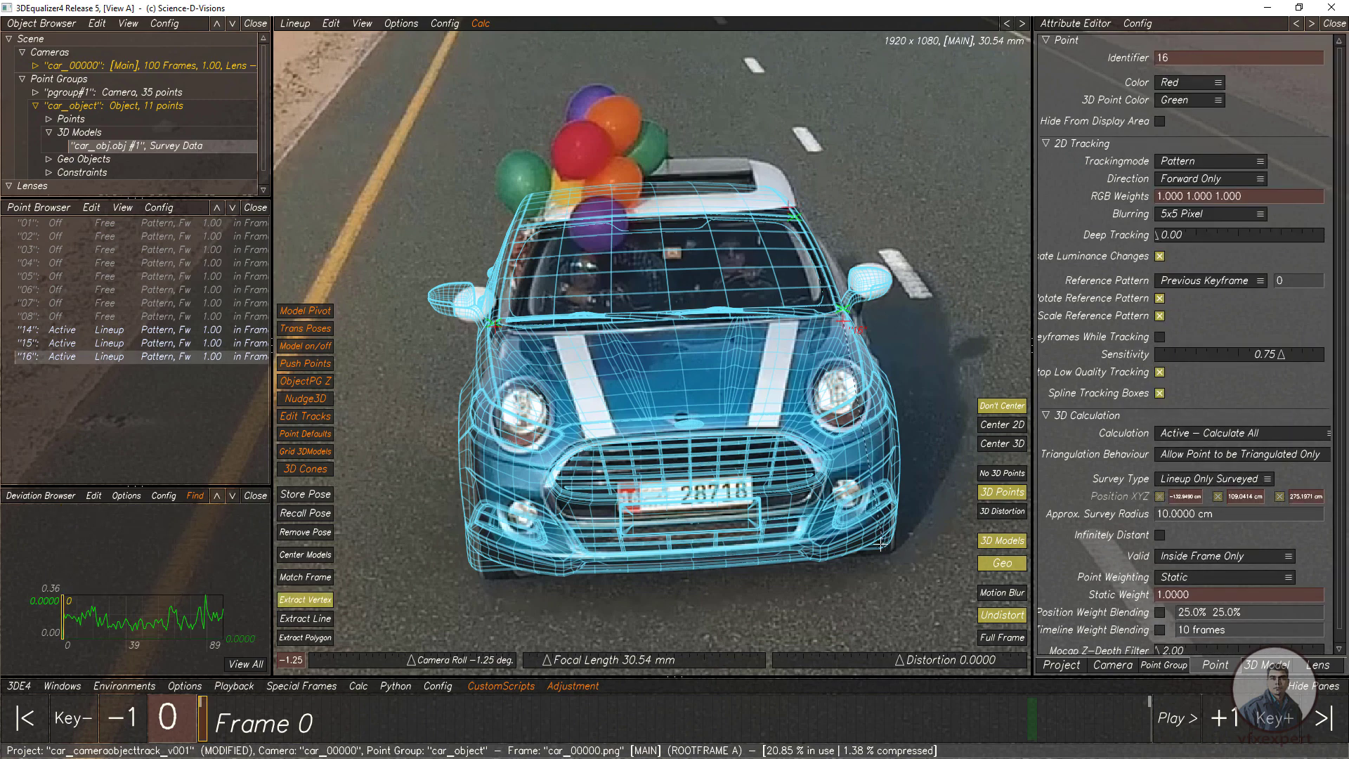
ctrl+click(881, 544)
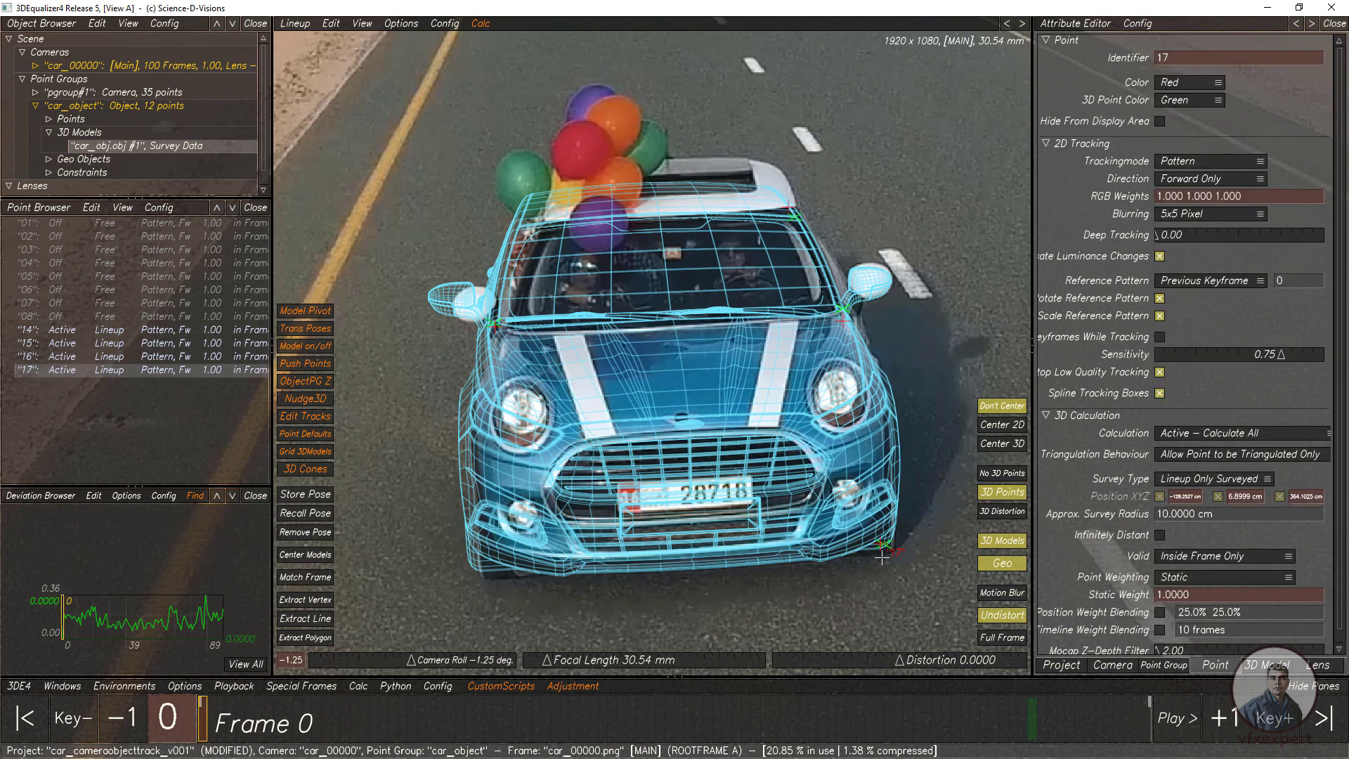
drag(877, 549, 875, 551)
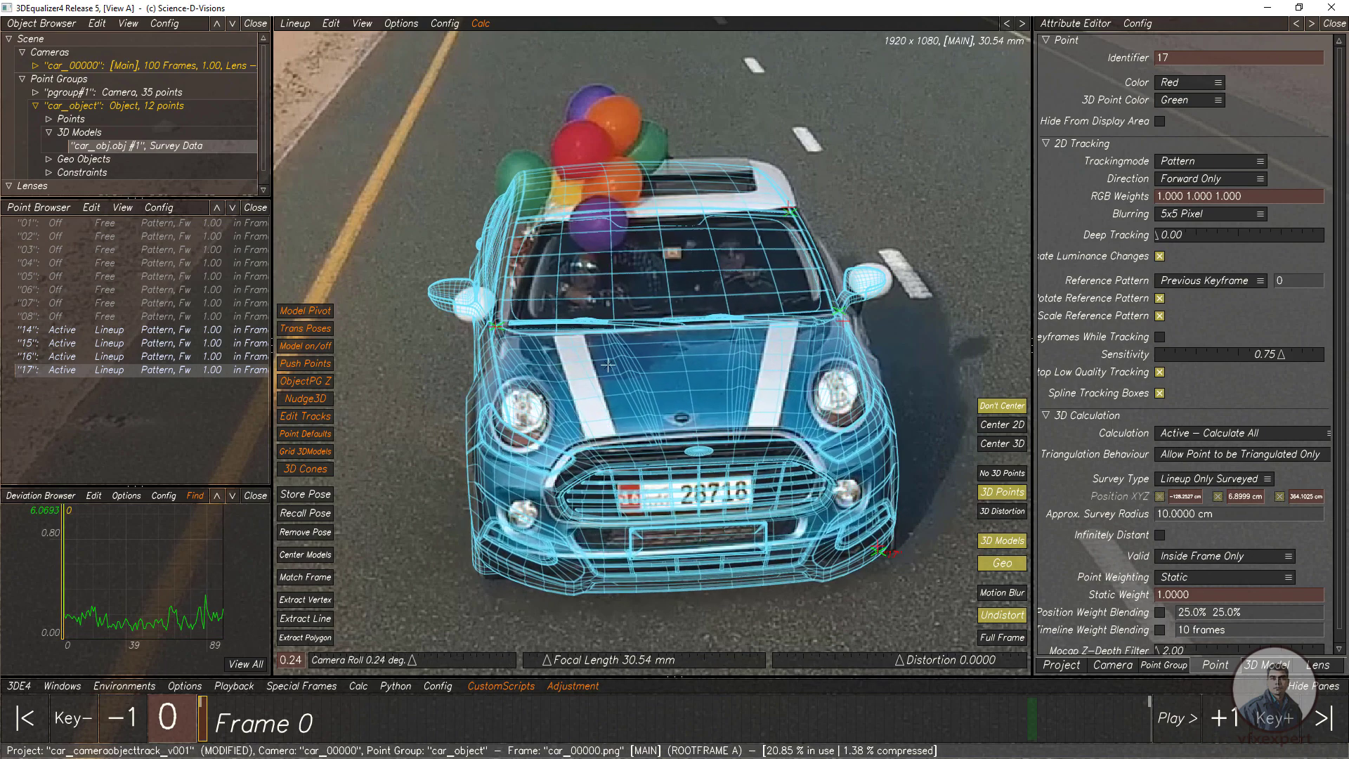
Fine-tune the model at the windscreen base corner and replace roof corner point 15 with a newly extracted vertex point.
drag(497, 326, 502, 328)
drag(791, 212, 792, 205)
key(Delete)
key(Return)
ctrl+click(786, 204)
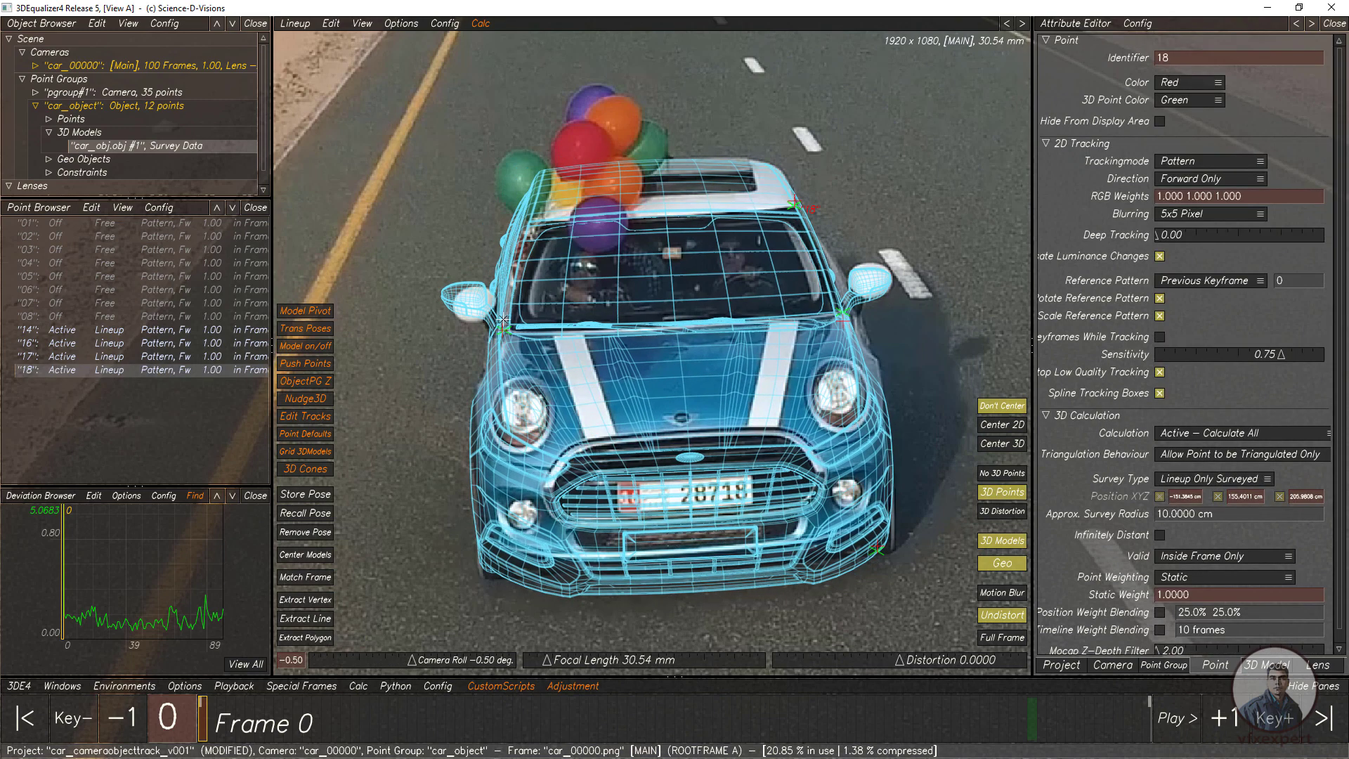
Delete the four lineup points 14, 16, 17 and 18 while keeping the 3D model.
right_drag(814, 357, 932, 327)
drag(191, 368, 196, 330)
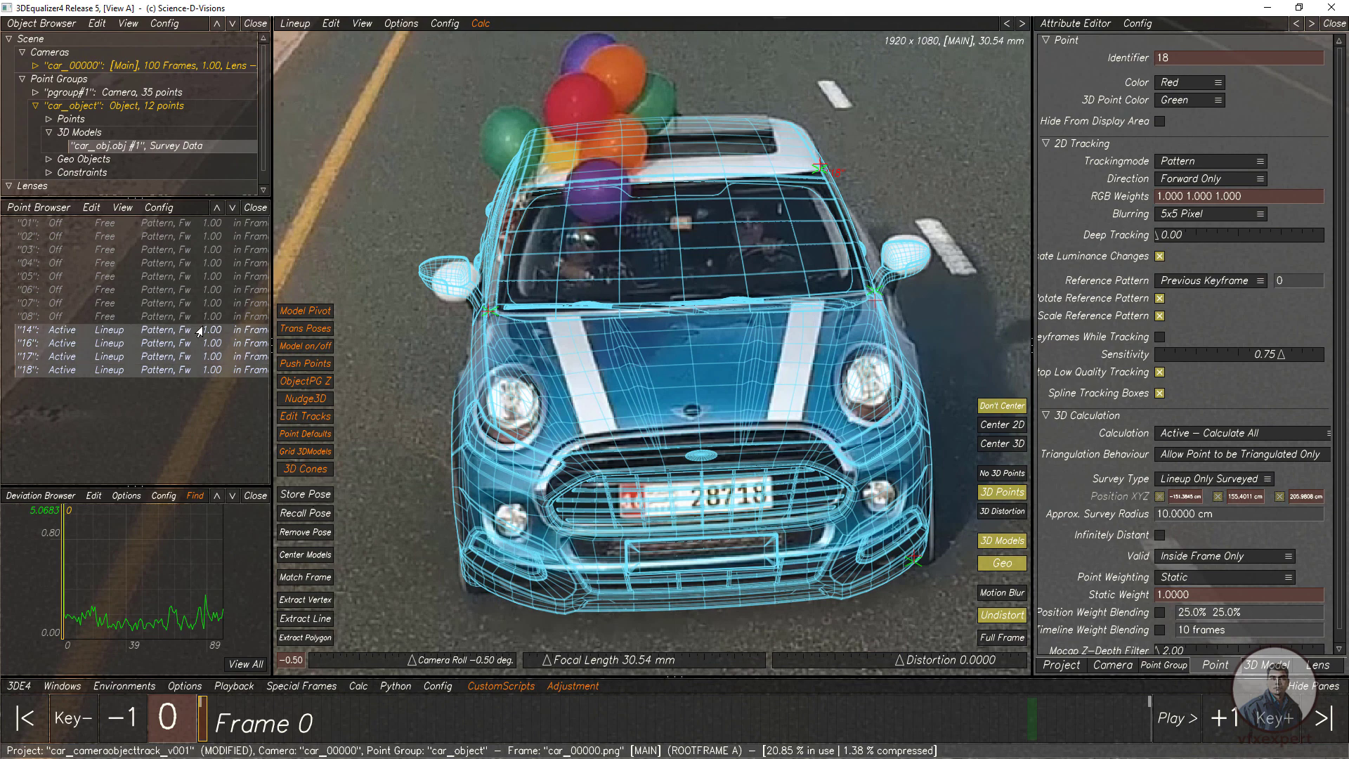
right_click(200, 330)
click(217, 349)
click(733, 373)
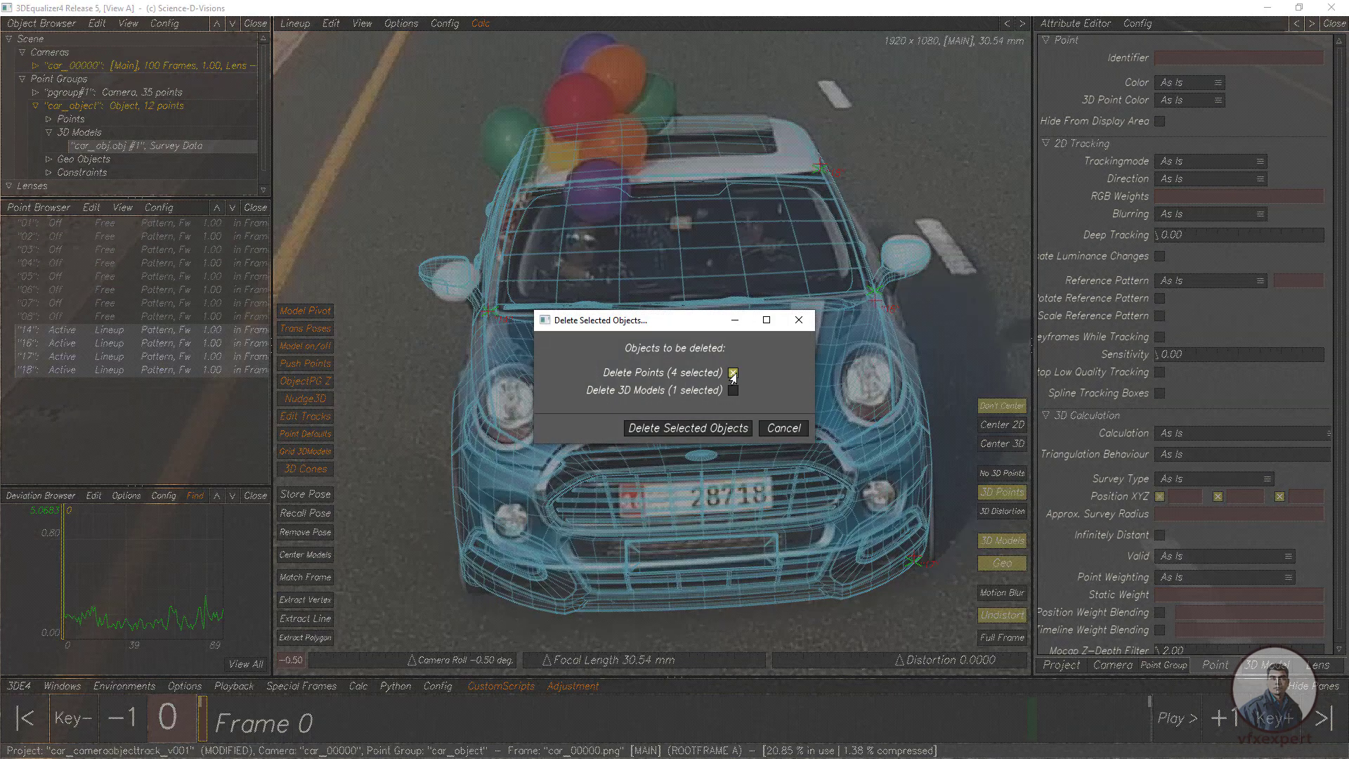
click(685, 430)
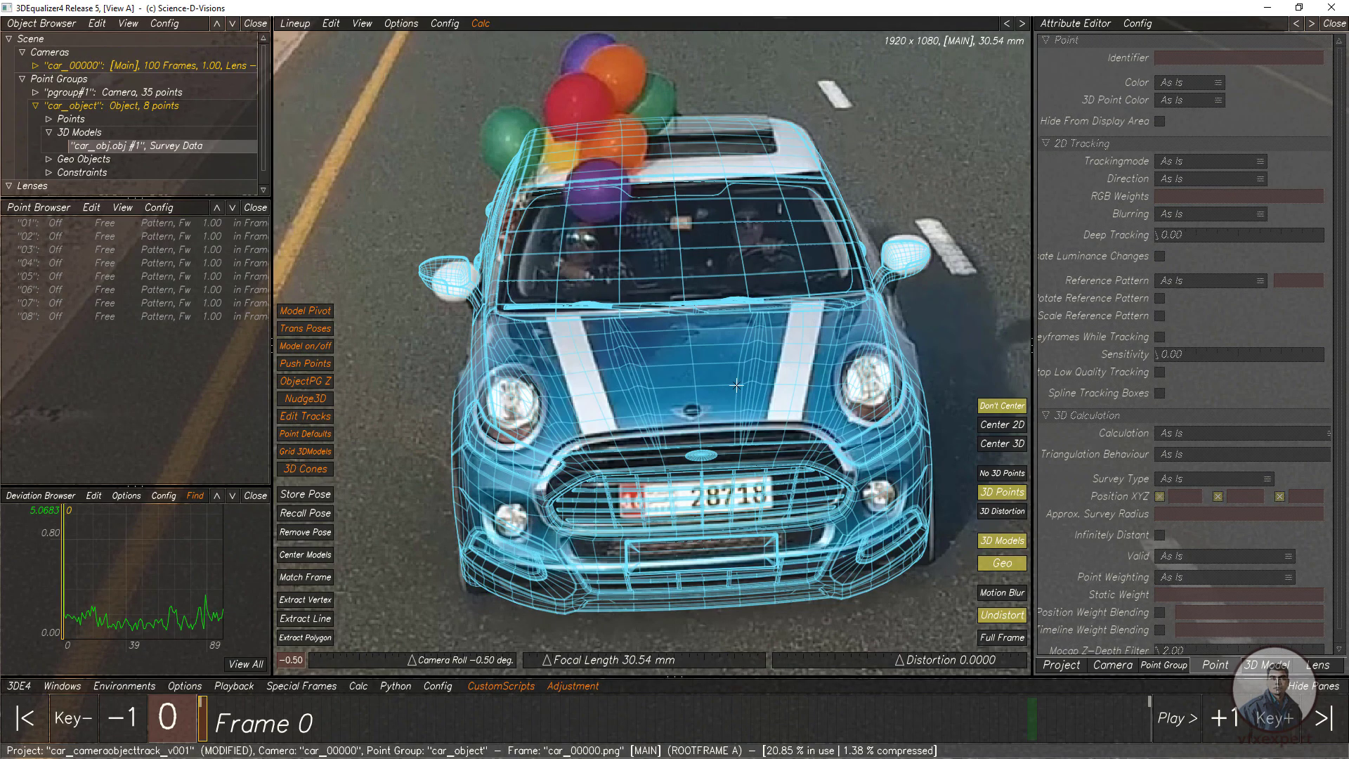
Extract a vertex at the model's front badge, shift the model slightly with it, and store the pose.
key(x)
click(702, 453)
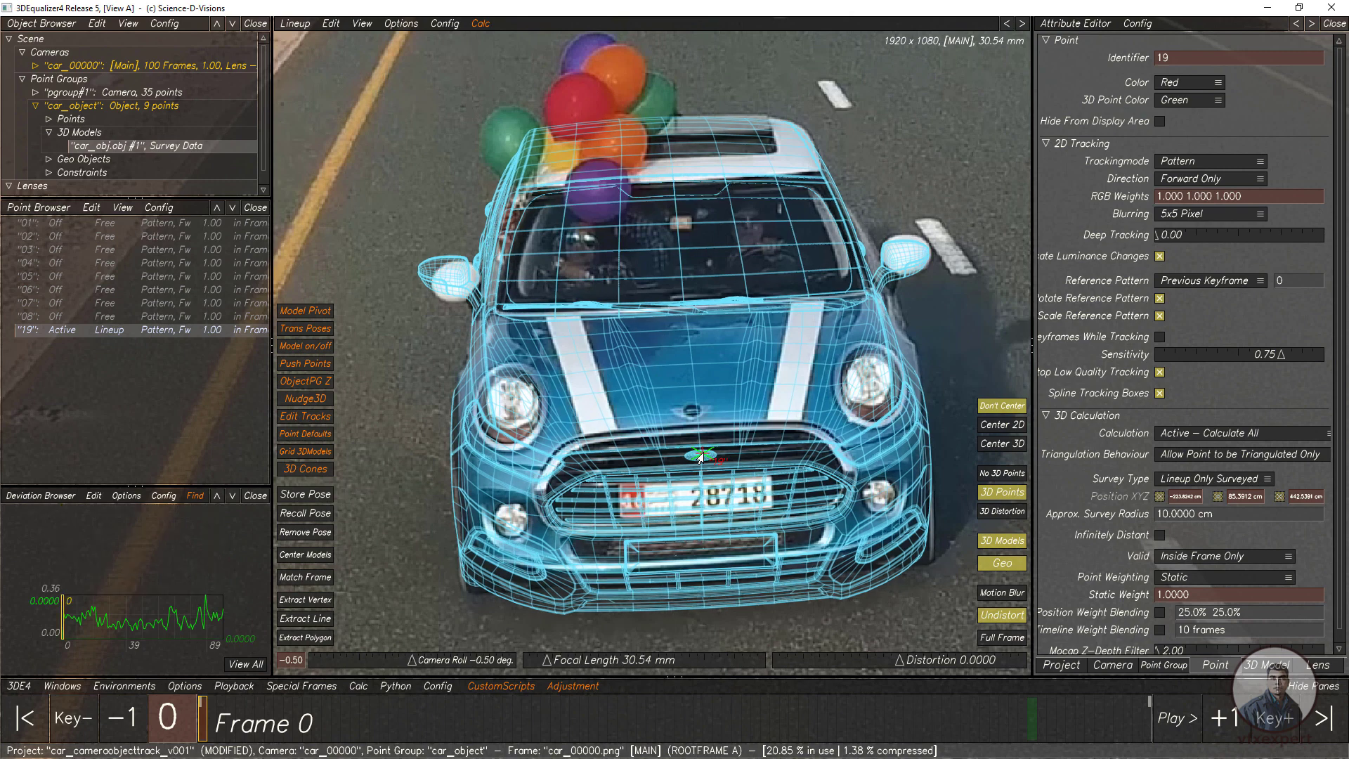
drag(699, 457, 708, 458)
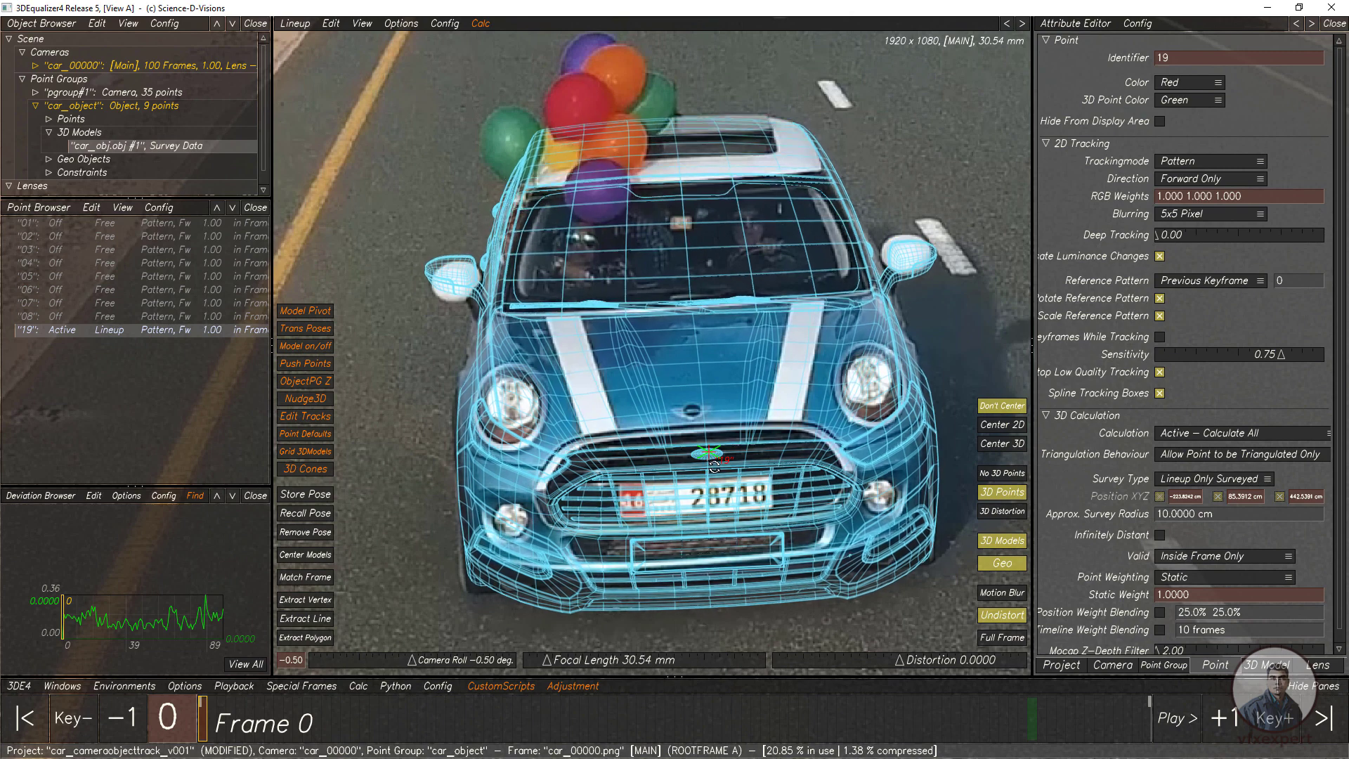
click(316, 495)
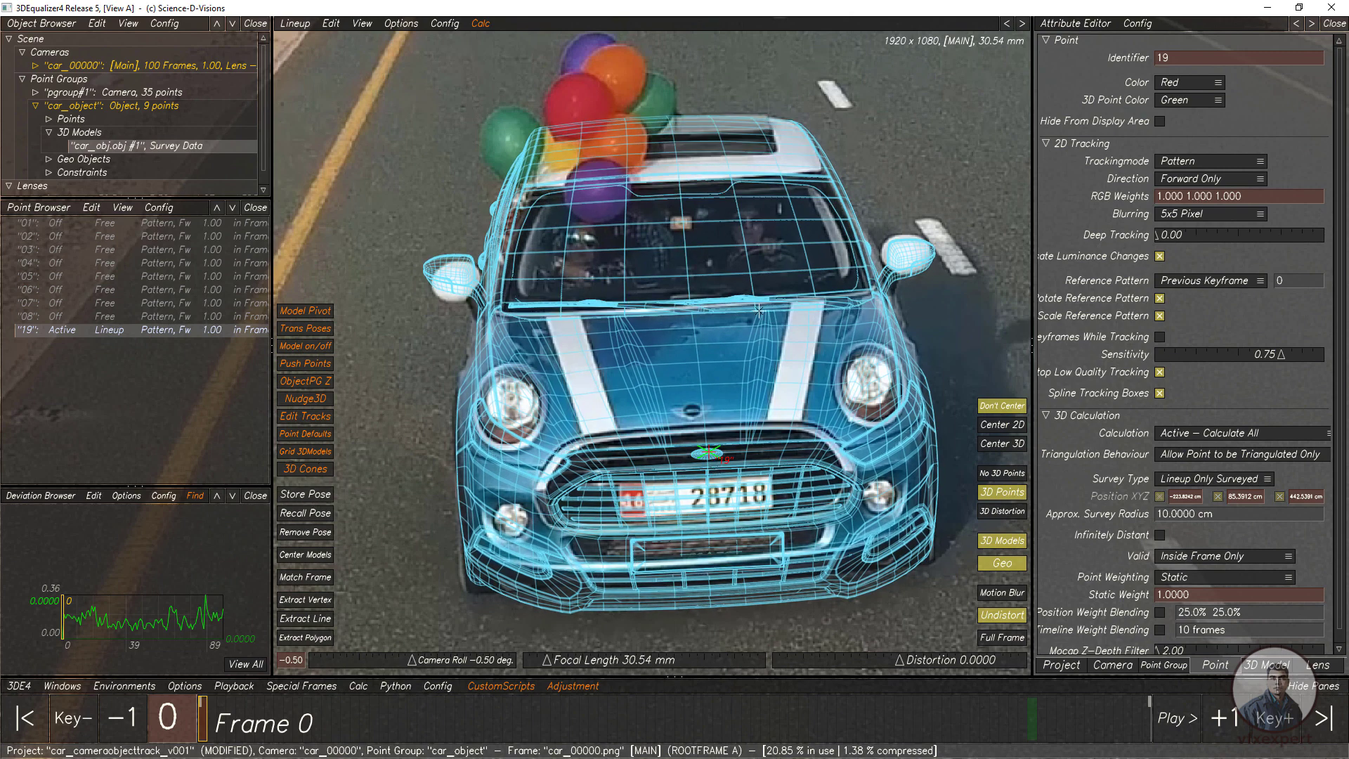
Extract vertex points at both front roof corners and refine the model's fit using the roof corner and badge points.
ctrl+click(829, 174)
ctrl+click(525, 185)
drag(829, 173, 824, 173)
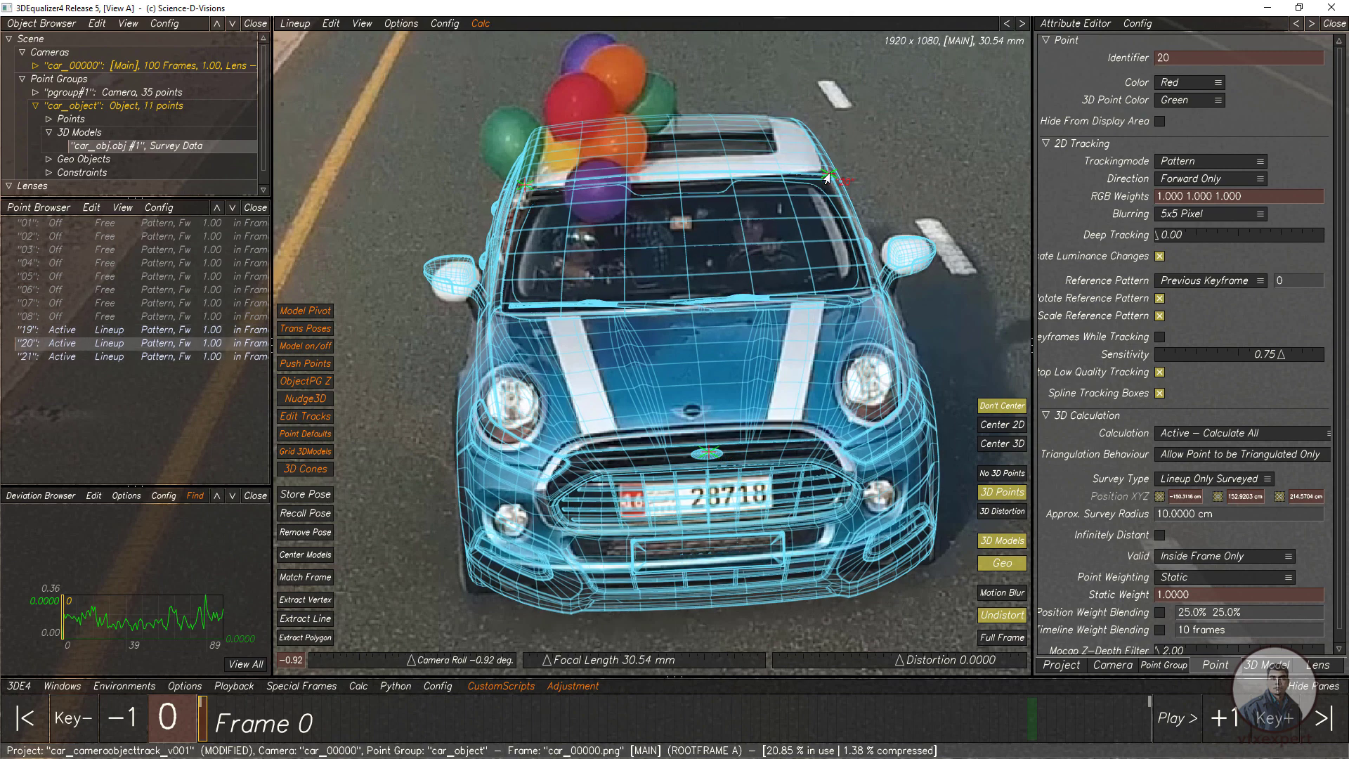
click(705, 453)
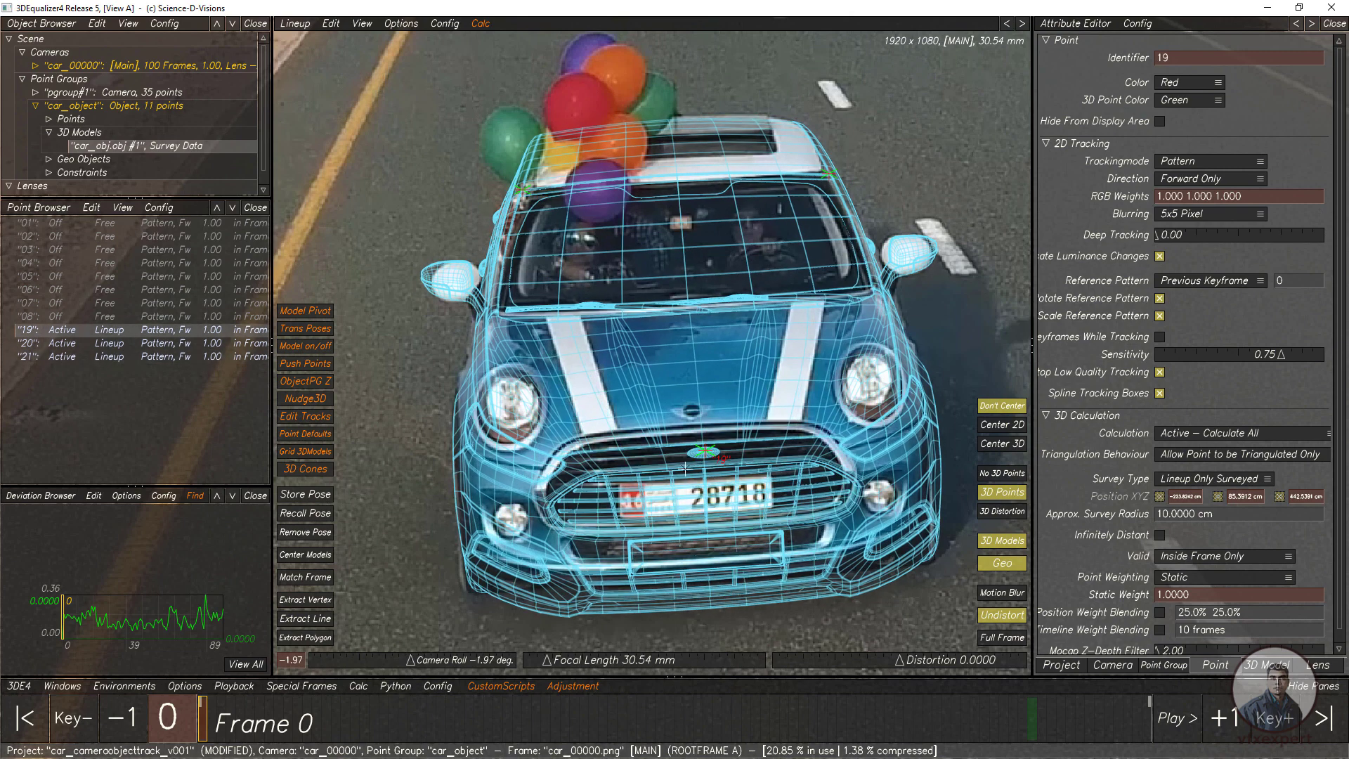
Delete the three lineup points 19, 20 and 21 from the car_object point group at frame 0.
scroll(685, 468, down, 2)
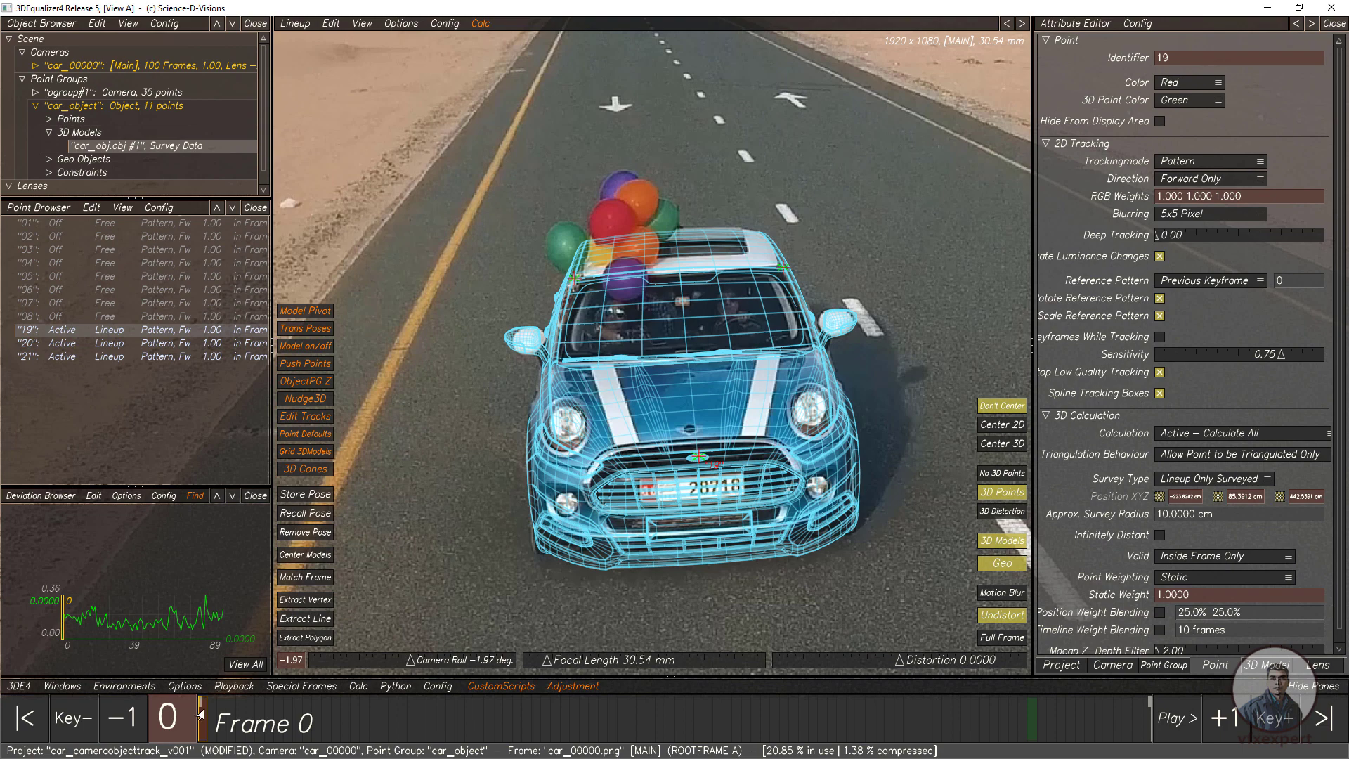
drag(207, 729, 222, 728)
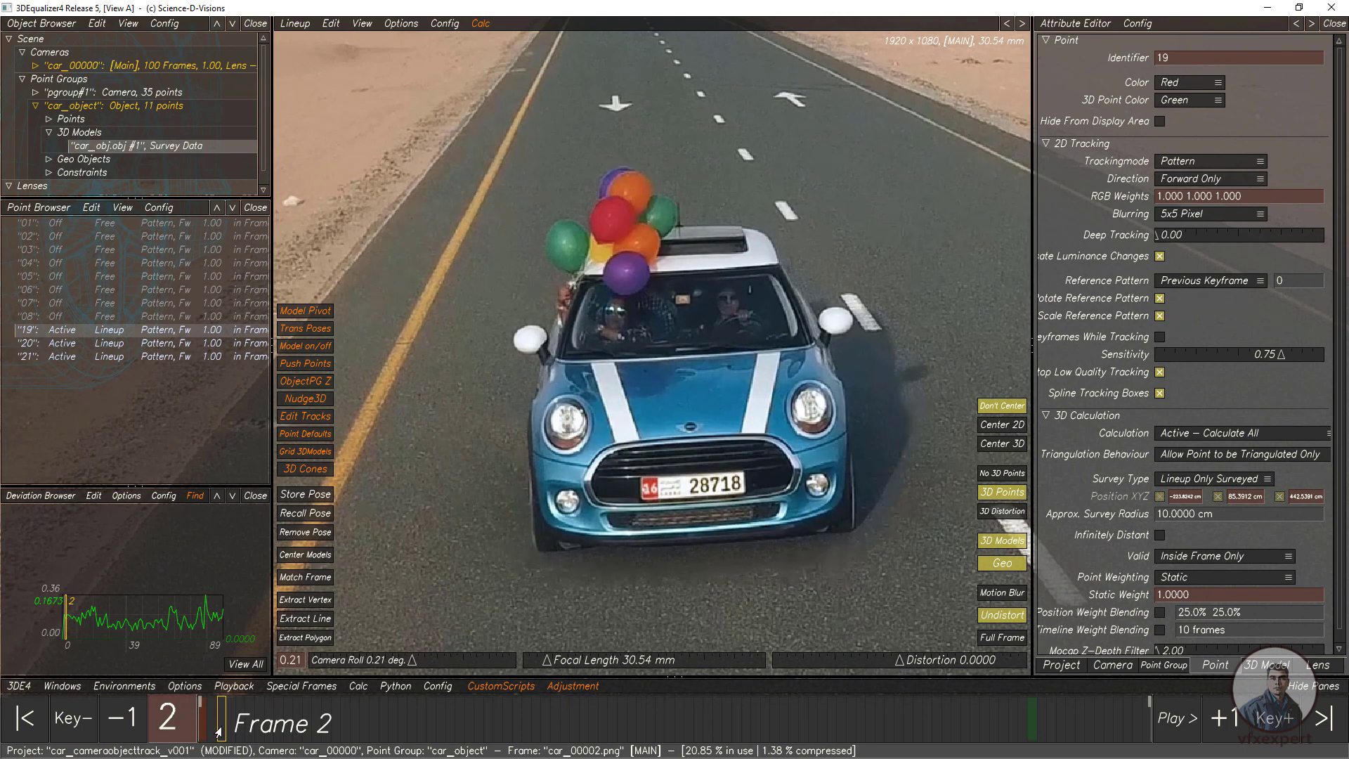
drag(218, 731, 208, 723)
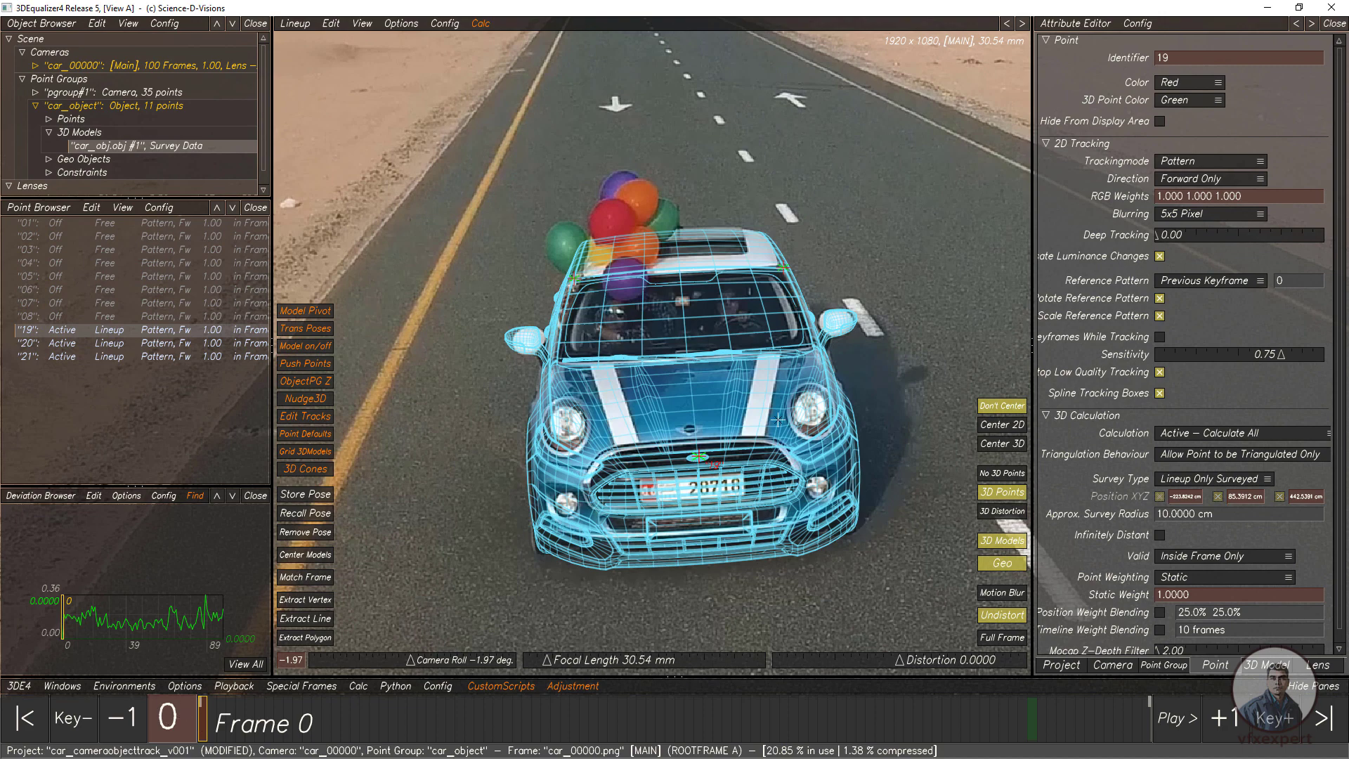
drag(169, 356, 187, 330)
right_click(189, 331)
mouse_move(211, 394)
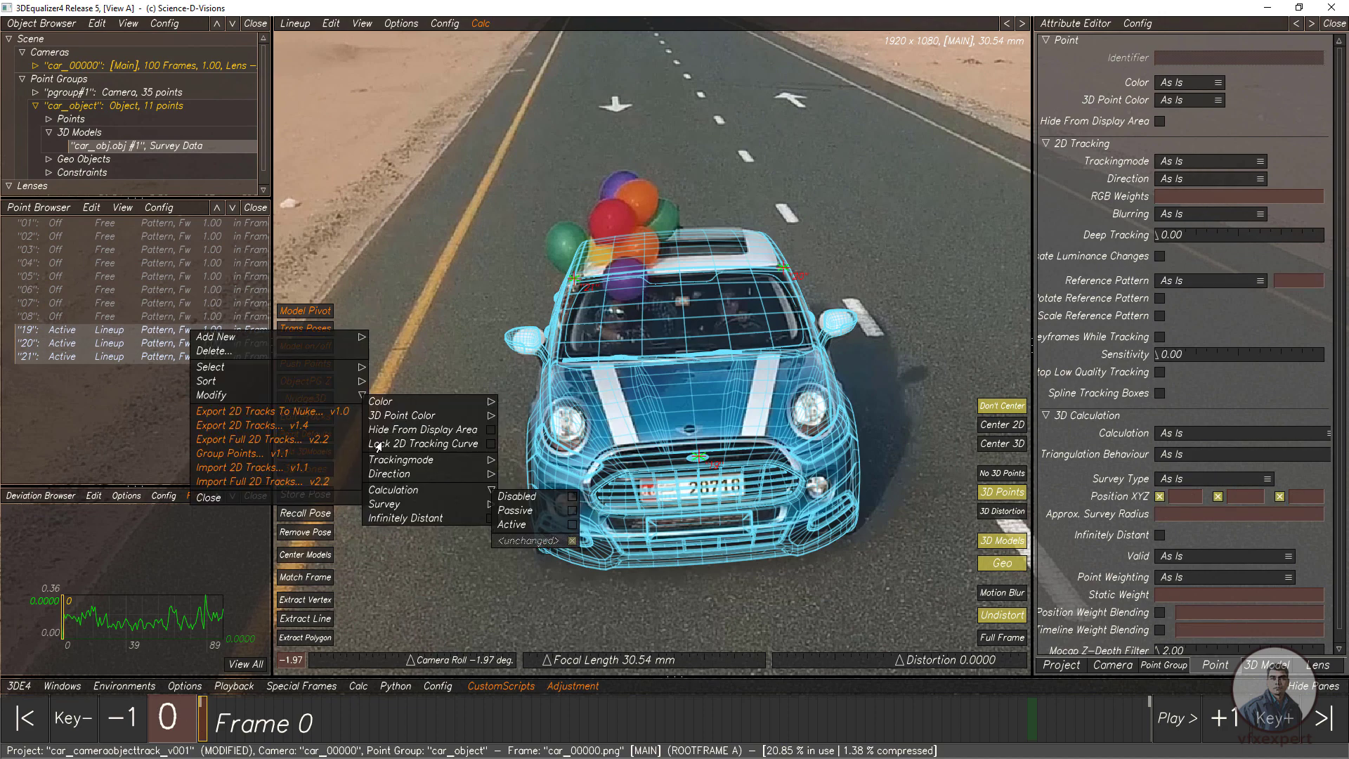
click(224, 352)
click(669, 428)
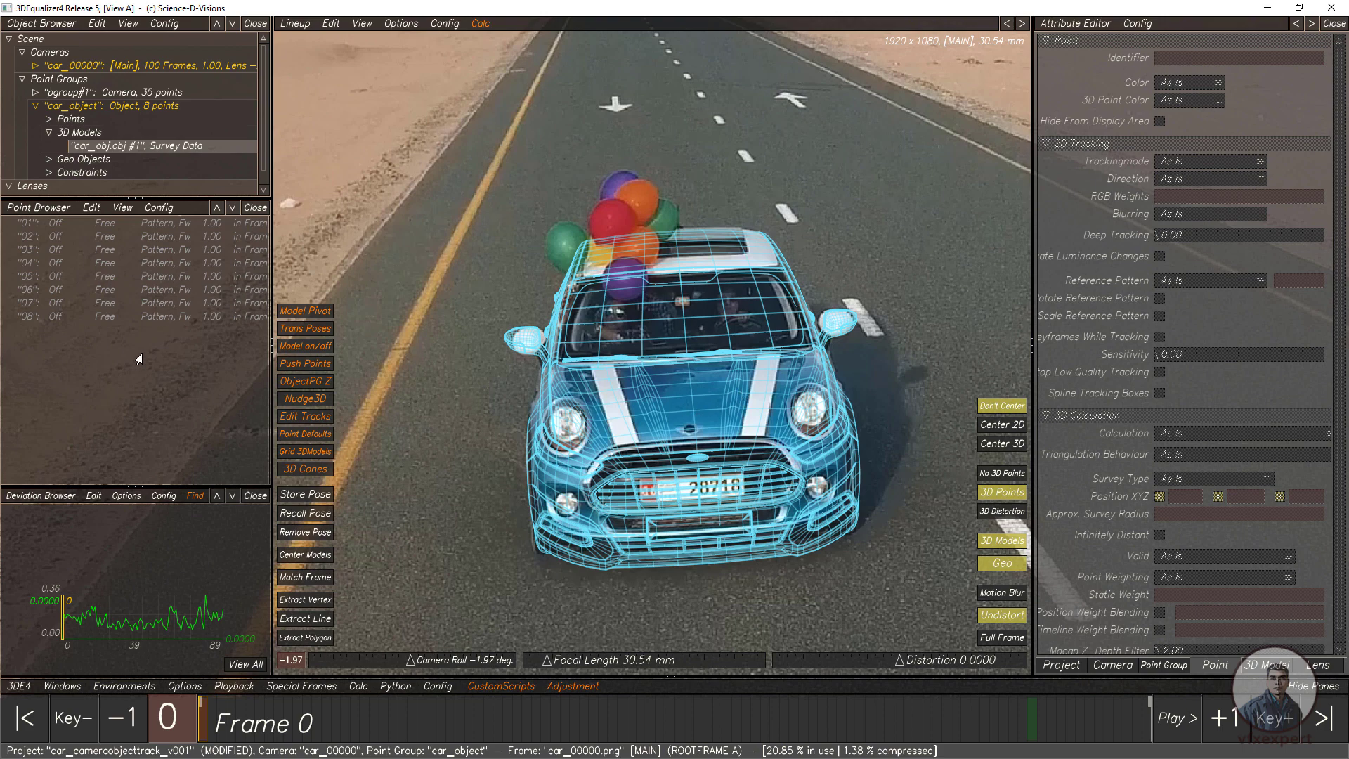
Set the calculation of points 01 to 08 to Active and unhide them from the display area.
drag(184, 275, 181, 225)
drag(171, 317, 170, 232)
right_click(170, 230)
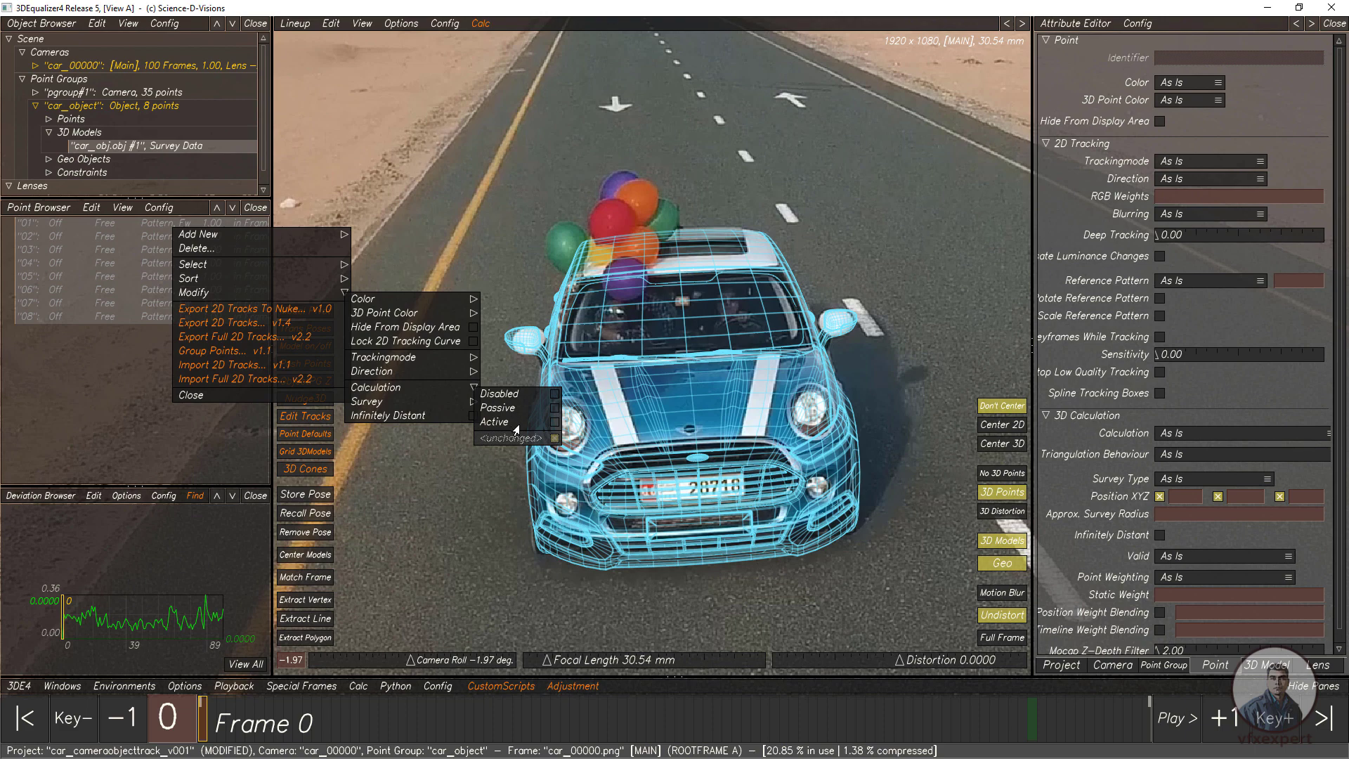
click(545, 423)
click(1160, 123)
click(1162, 120)
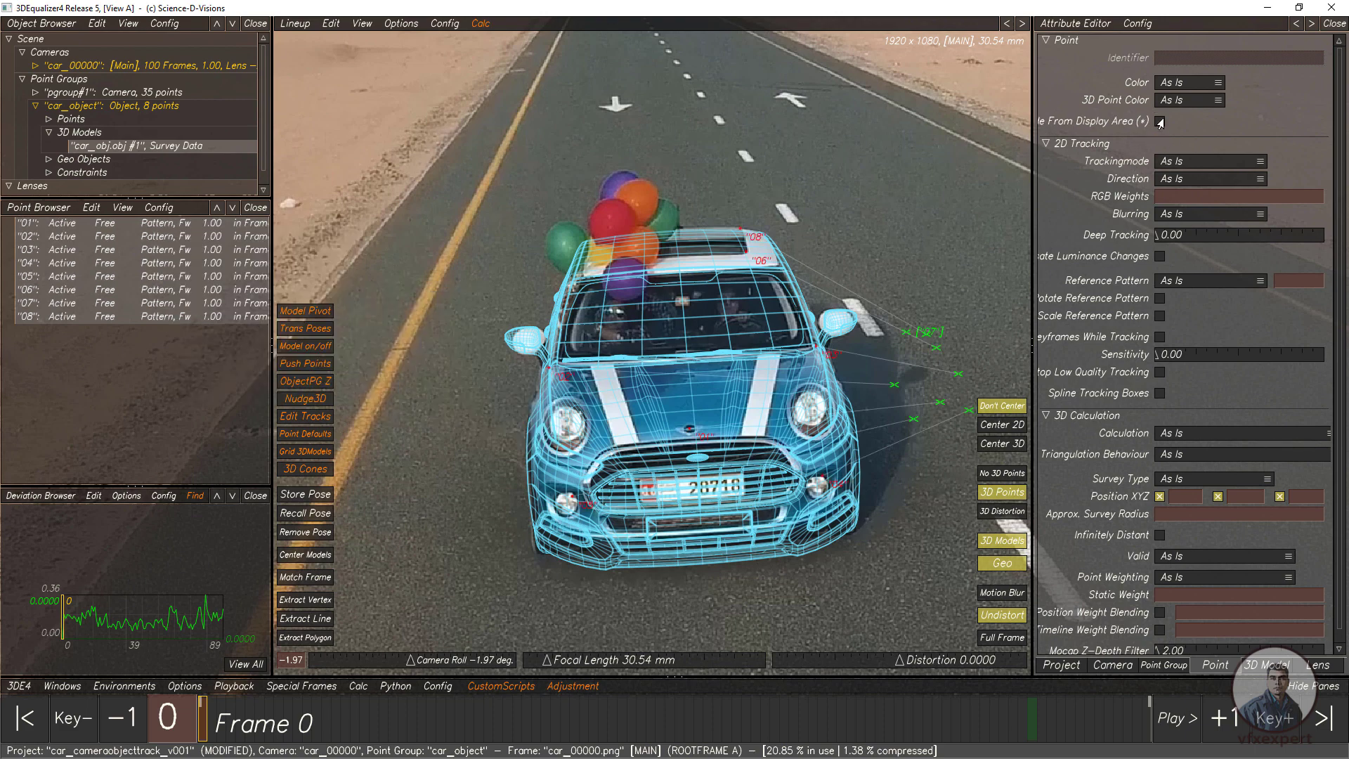
Project tracking point 01 at the bonnet badge onto the 3D car model.
scroll(716, 469, up, 5)
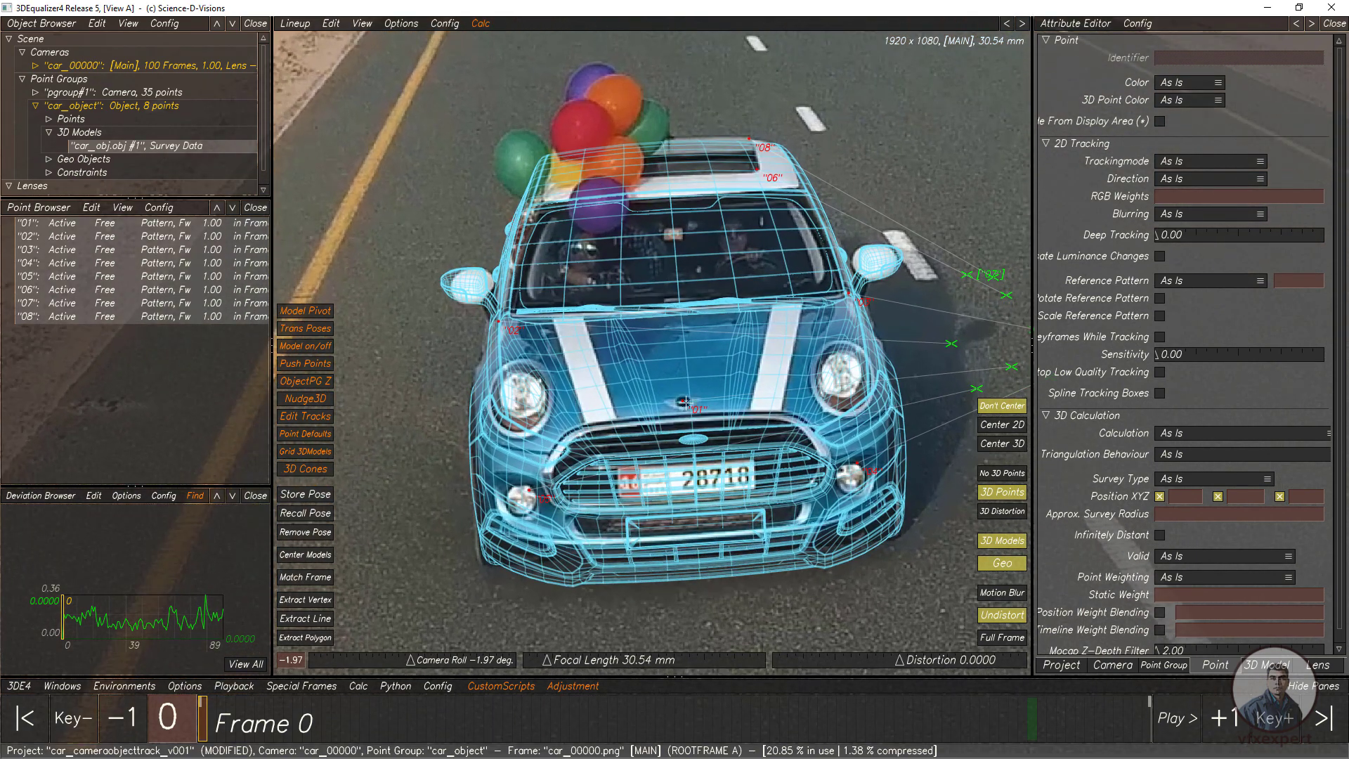
click(676, 398)
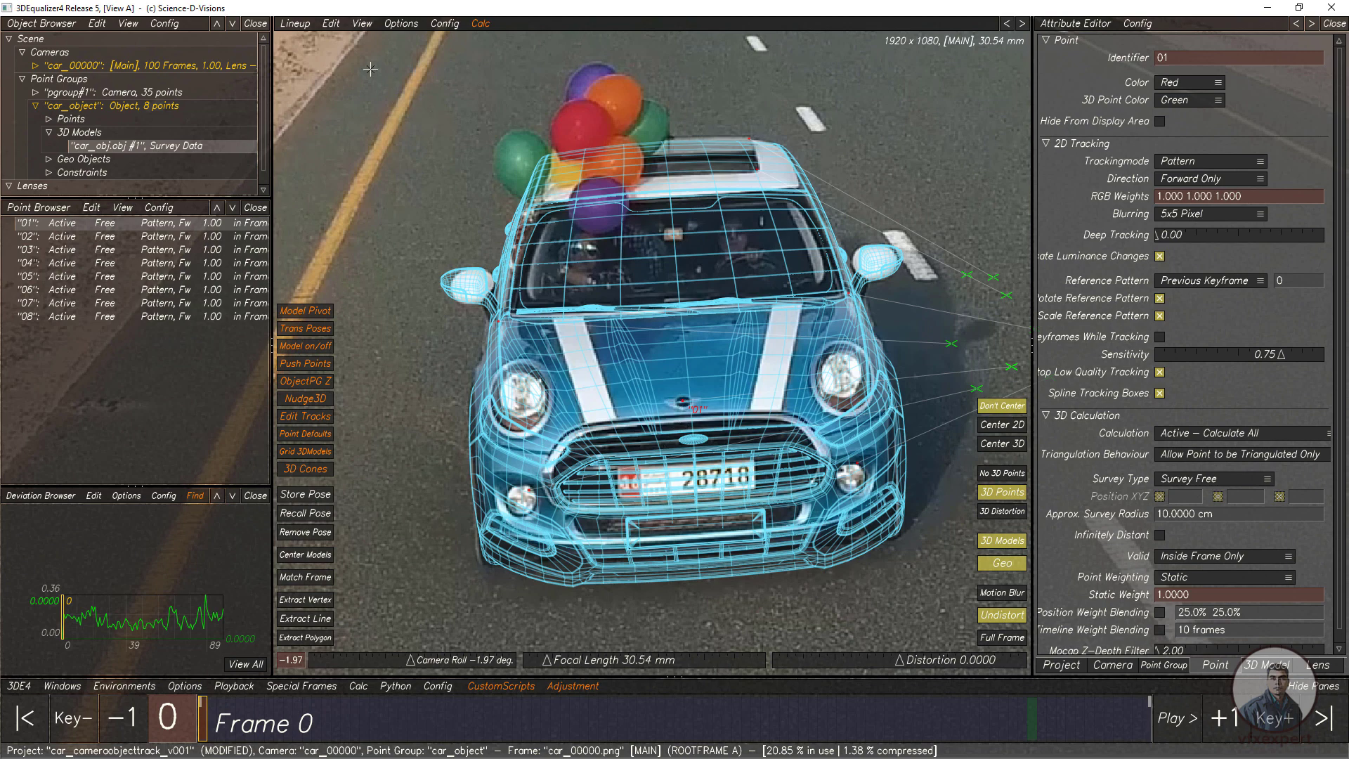
click(329, 24)
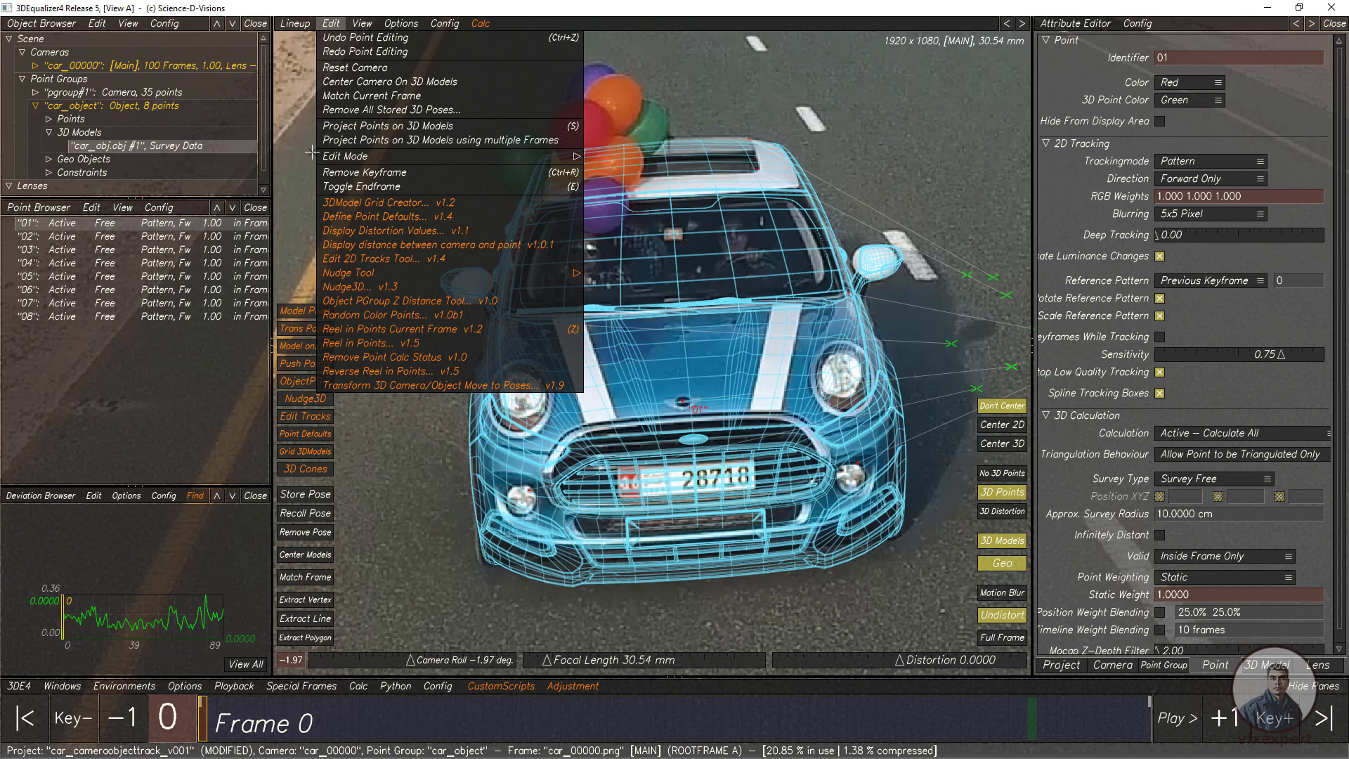
click(412, 128)
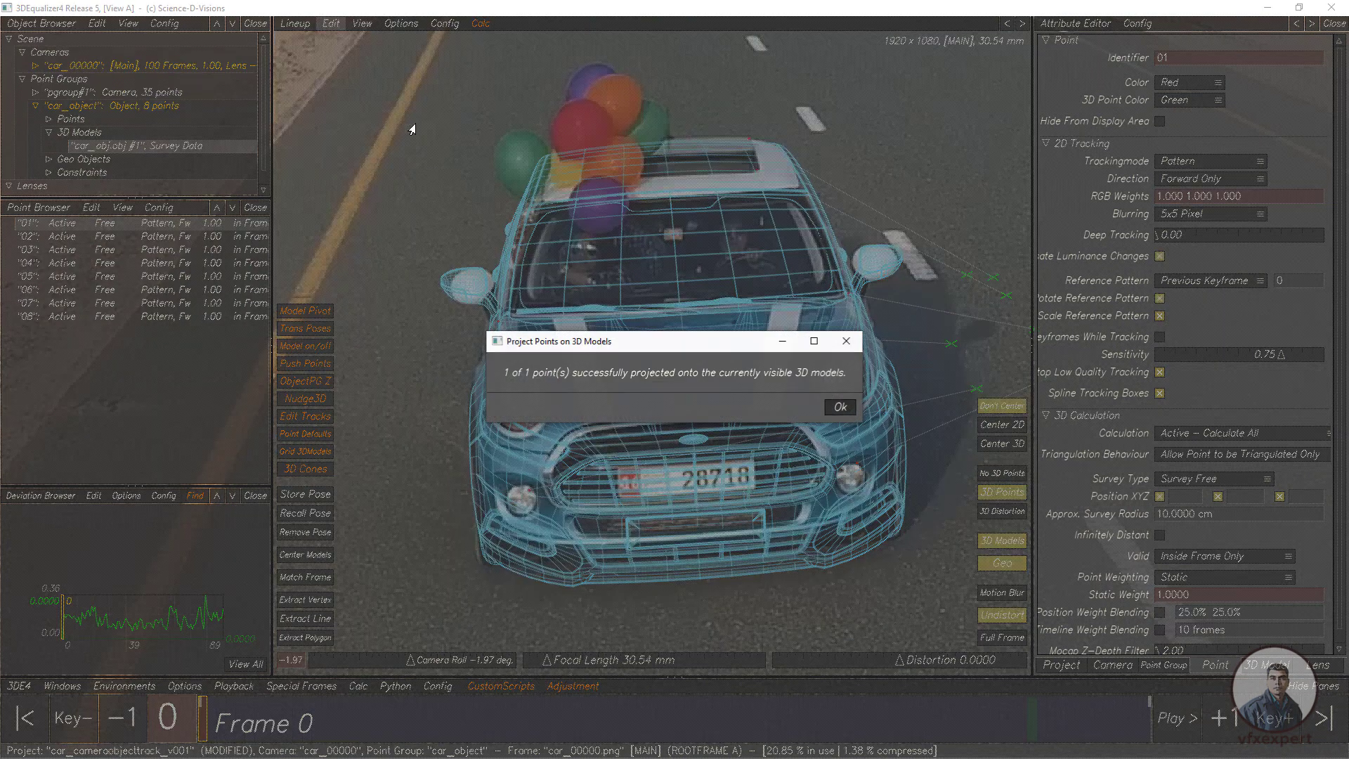
click(840, 407)
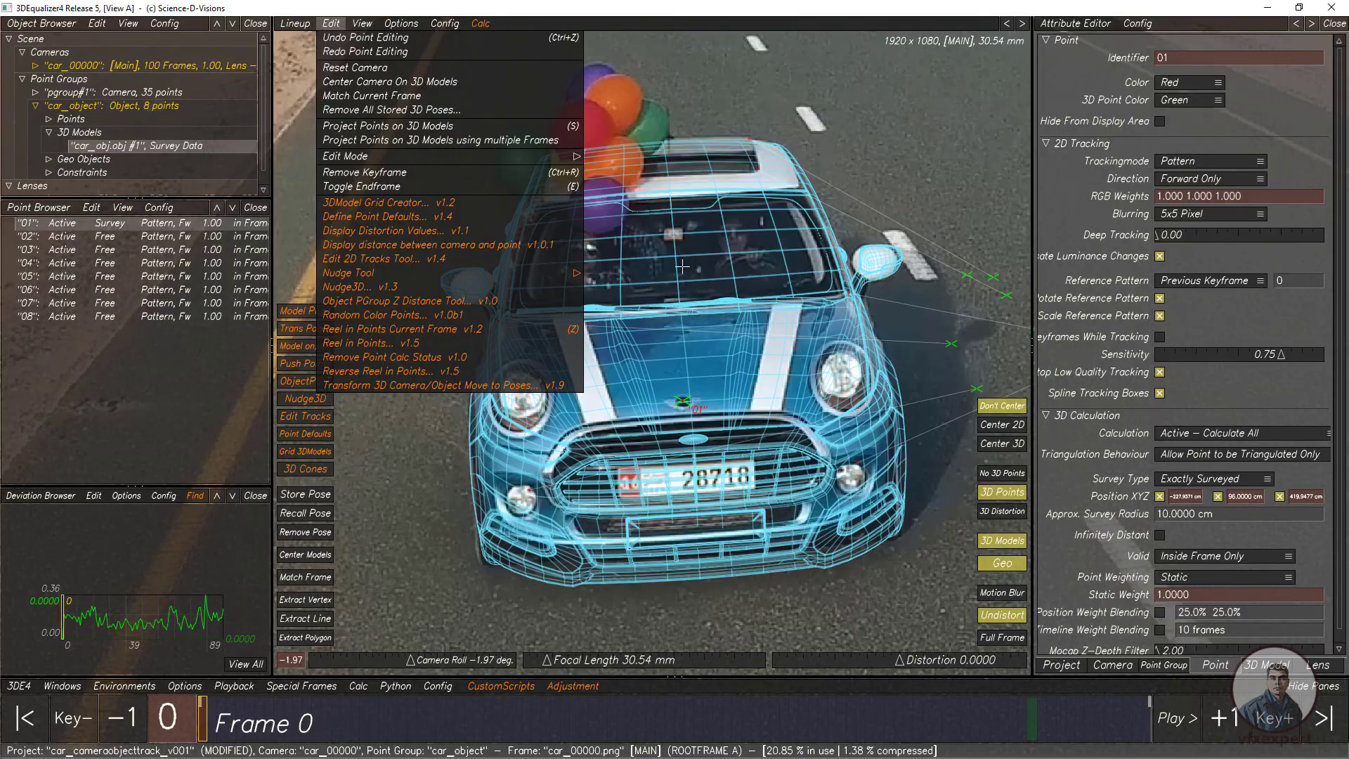
Project tracking point 02 at the windscreen base corner onto the 3D car model.
click(331, 24)
click(61, 238)
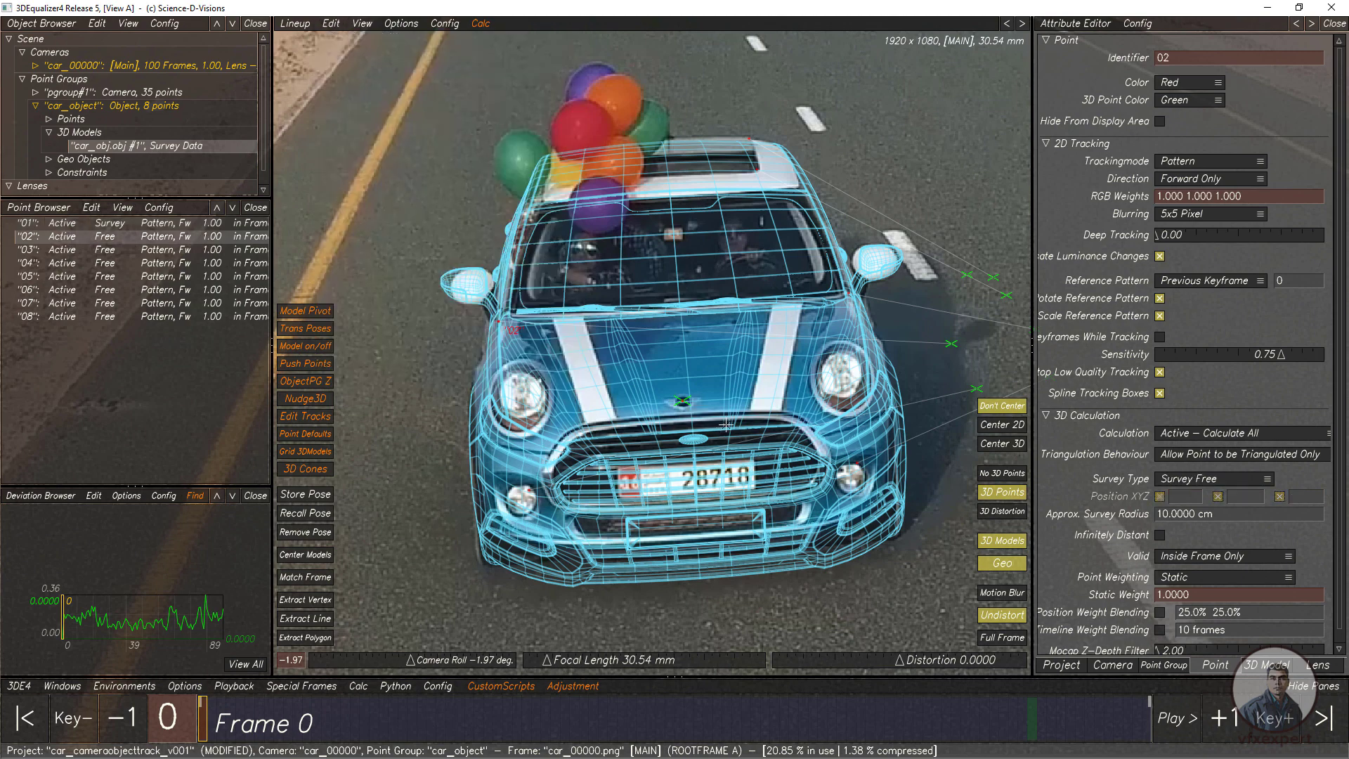
key(alt+p)
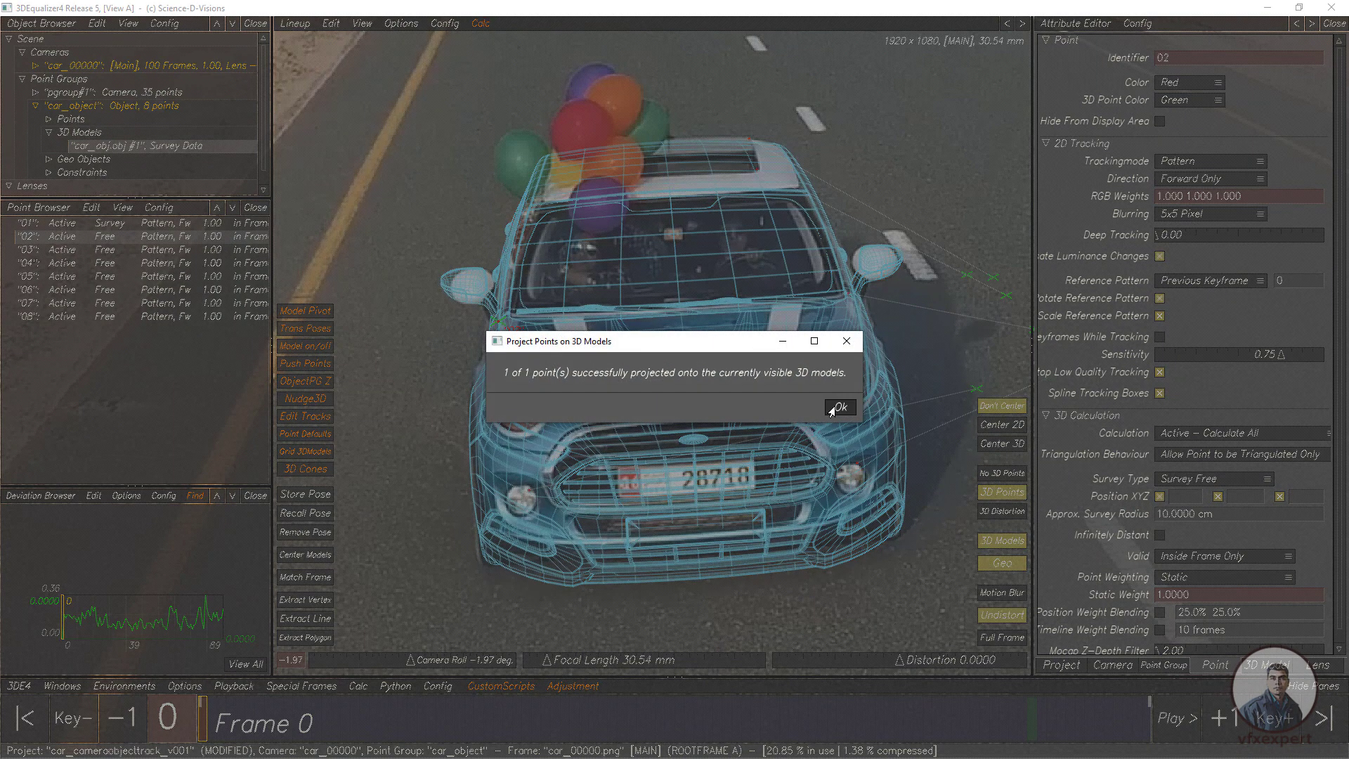
click(834, 407)
Project tracking point 06 at the sunroof corner onto the 3D car model.
click(62, 289)
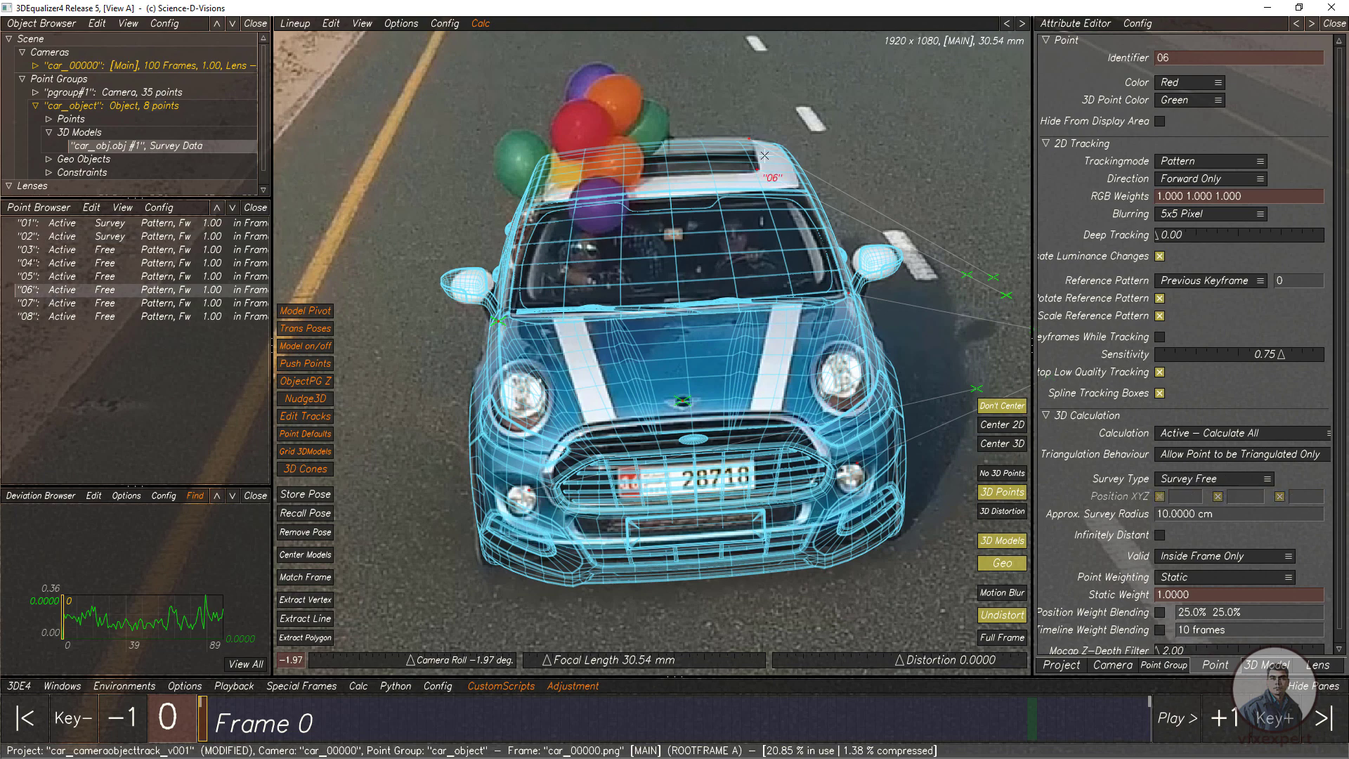
drag(742, 161, 775, 196)
key(p)
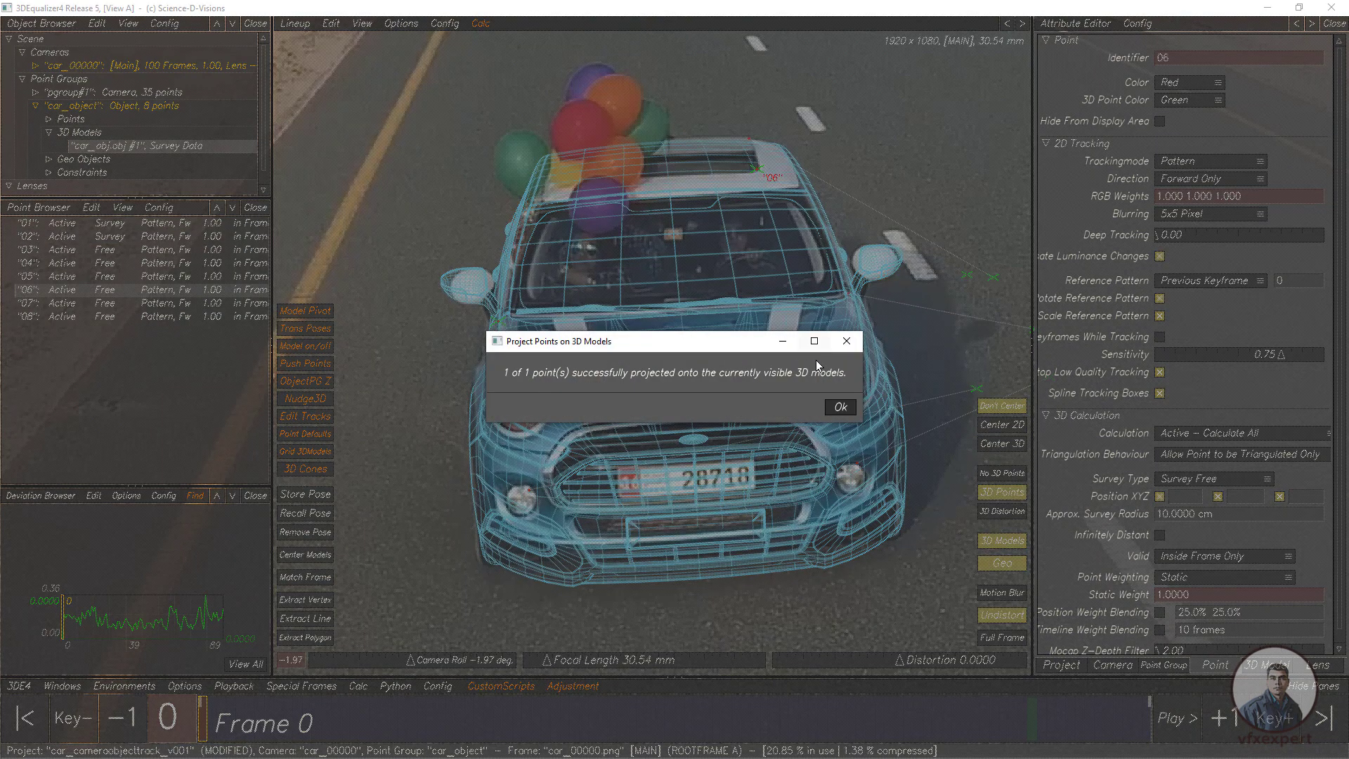
click(833, 400)
Project tracking point 05 at the fog light onto the 3D car model.
click(63, 276)
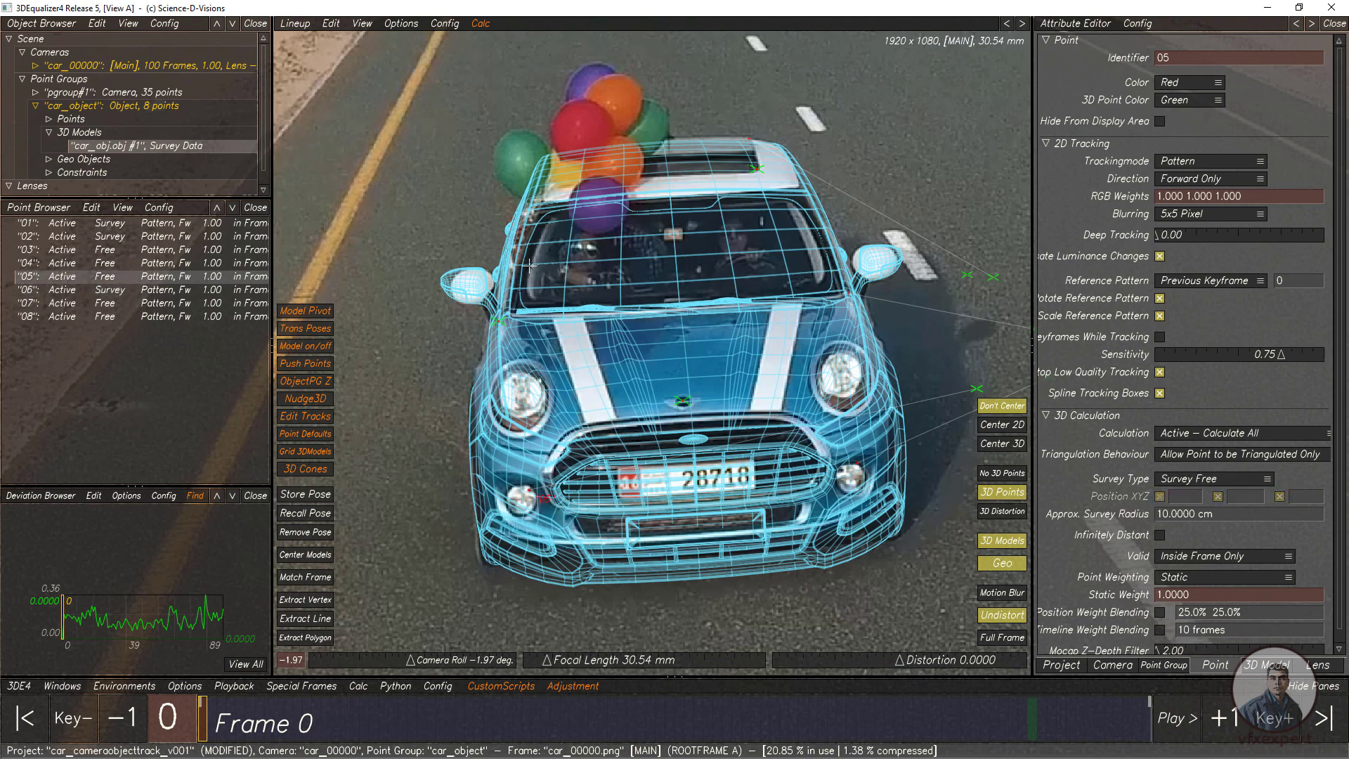
key(p)
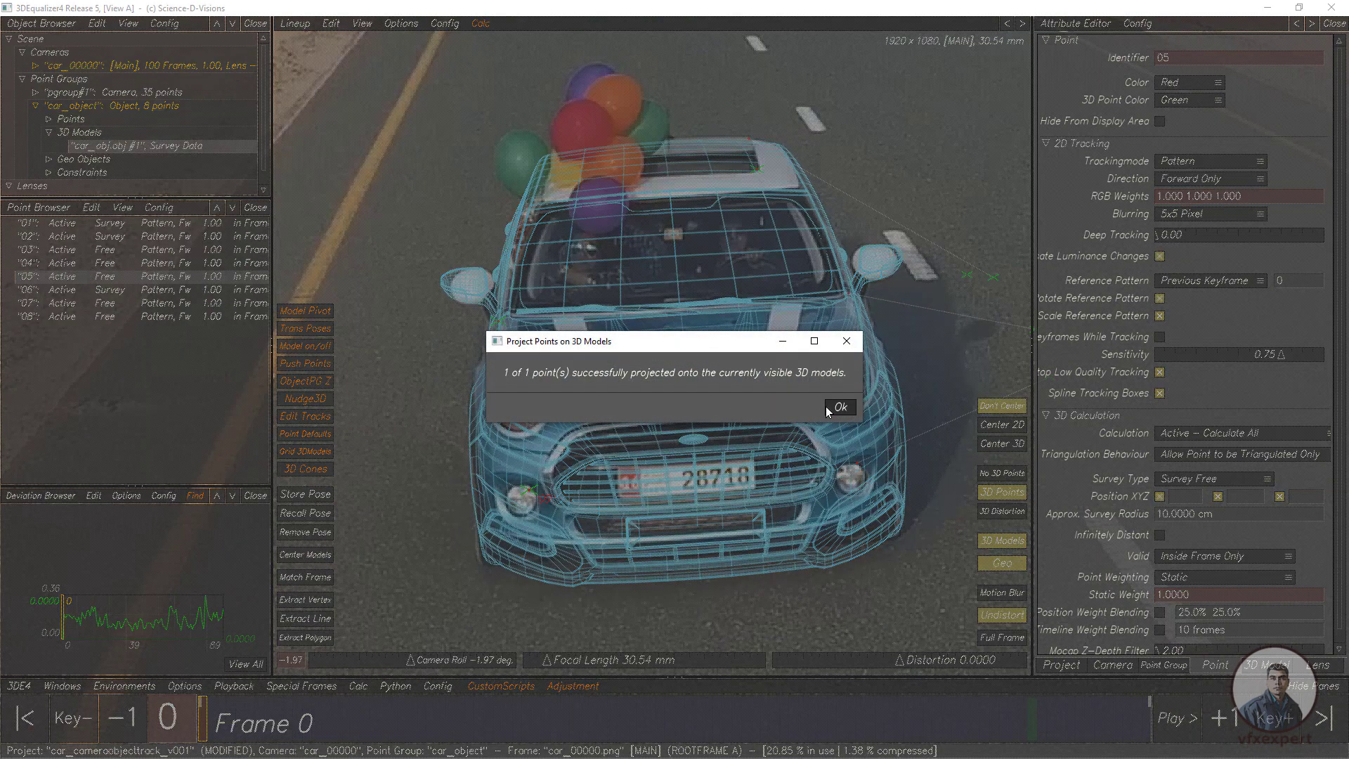
click(837, 407)
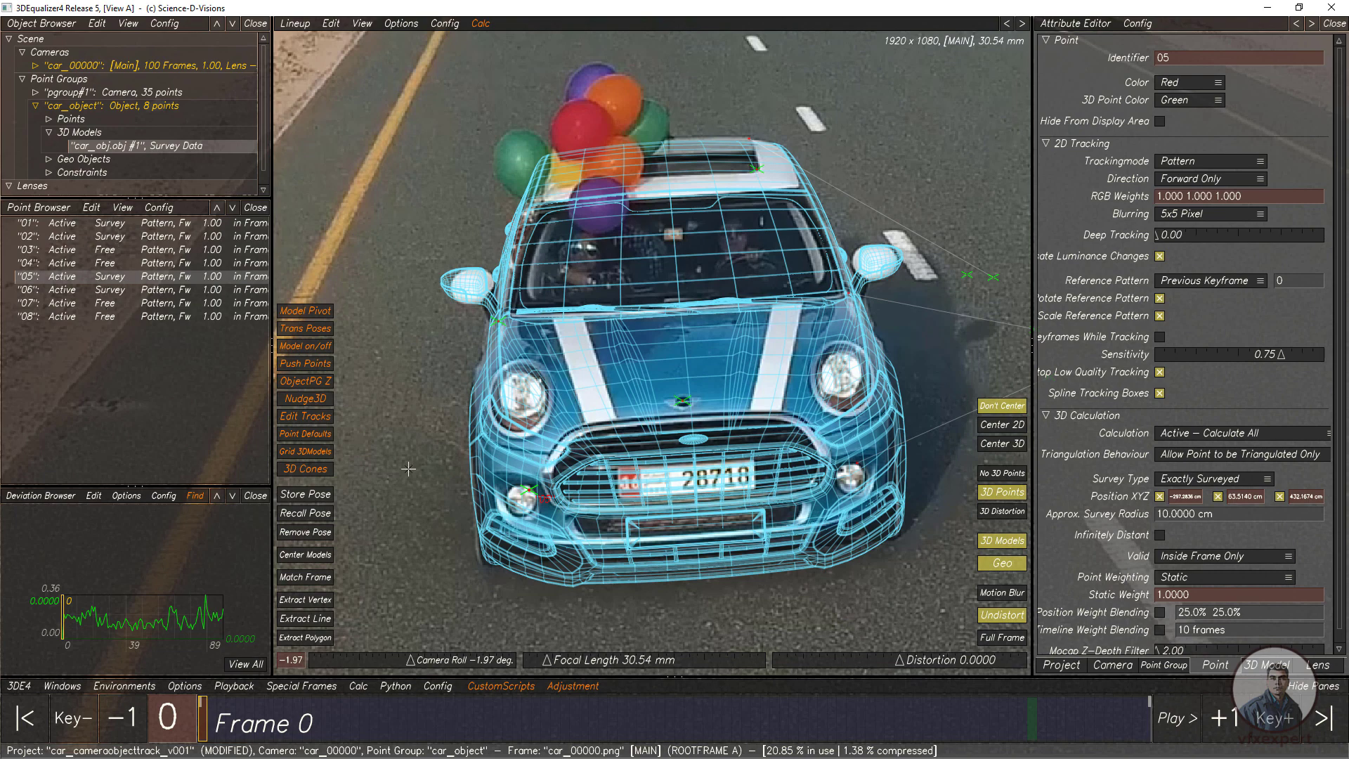
Calculate all point groups from scratch and use the result.
scroll(611, 489, down, 4)
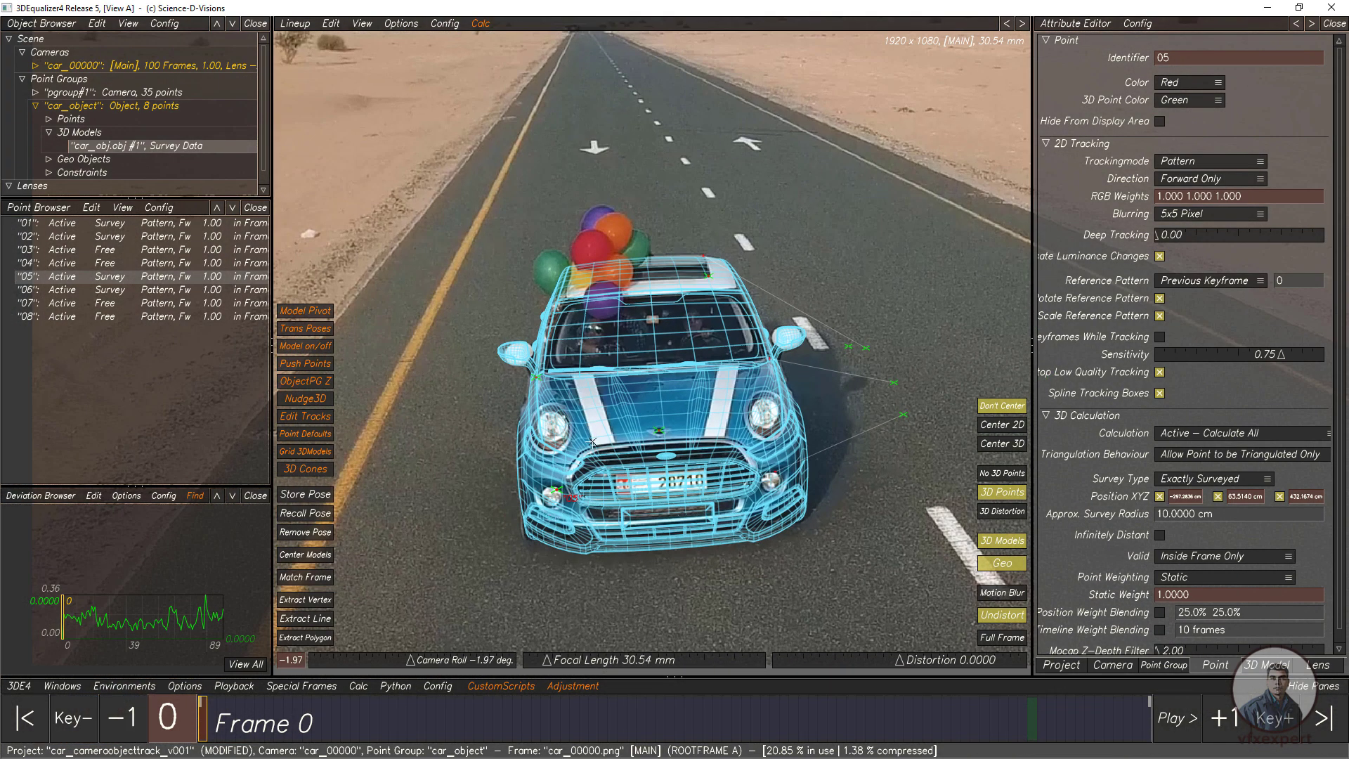
key(alt+c)
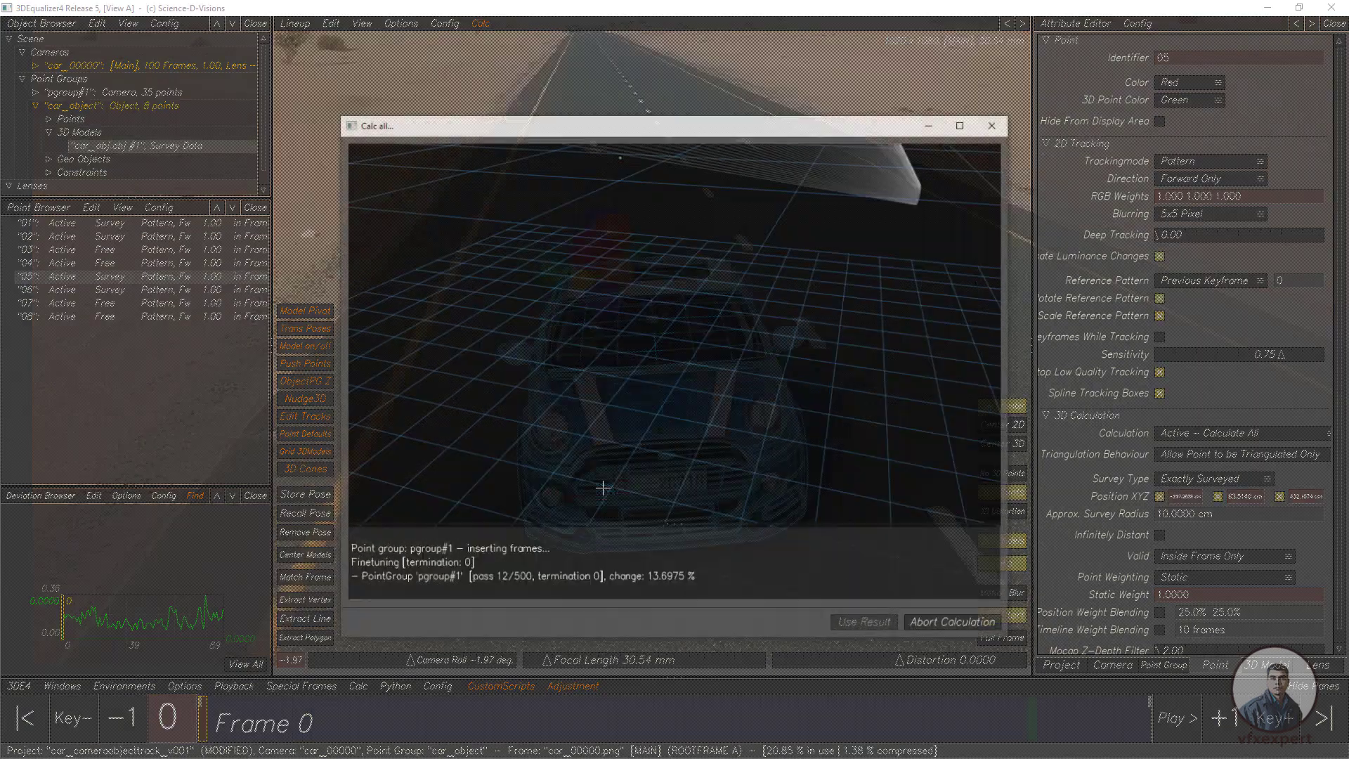
click(866, 624)
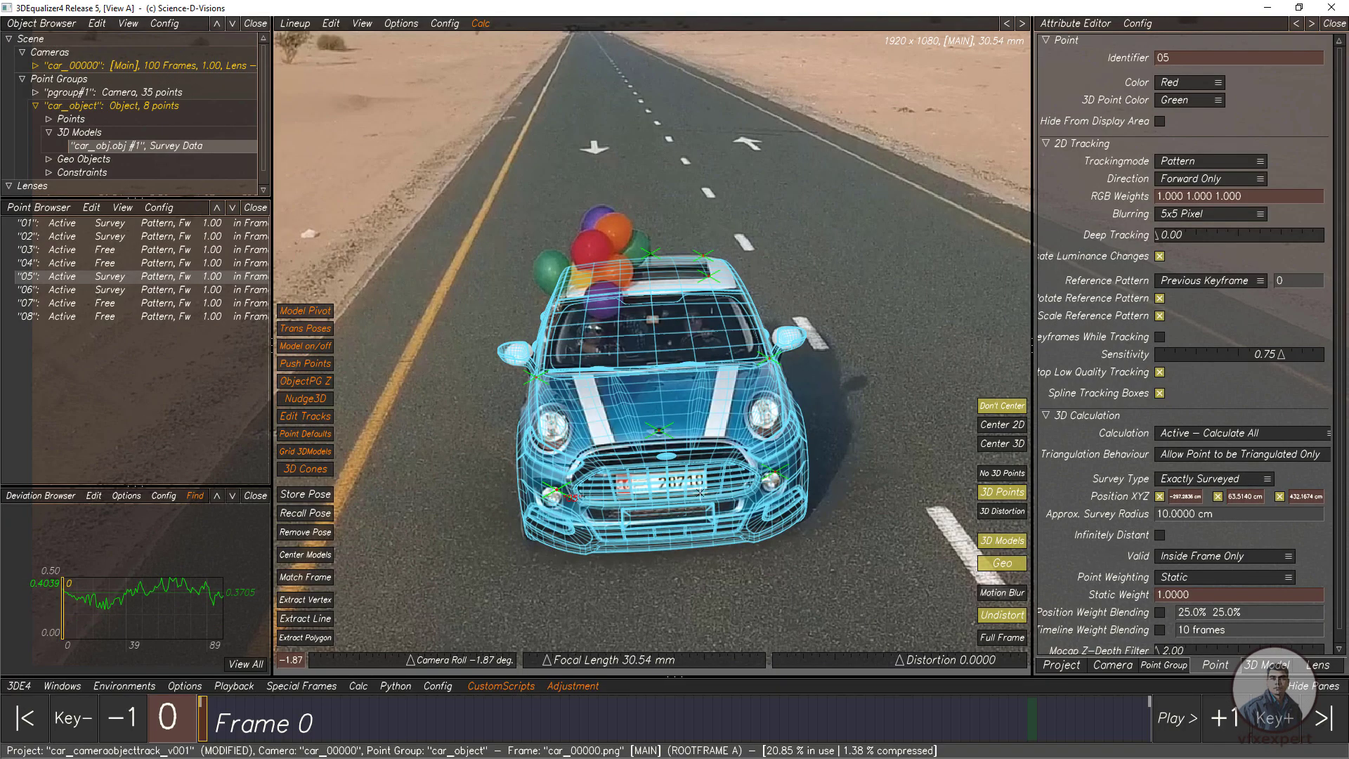
Play and scrub through the footage to check how the model follows the car, stop playback, and save the project.
scroll(666, 562, down, 3)
middle_drag(666, 563, 656, 517)
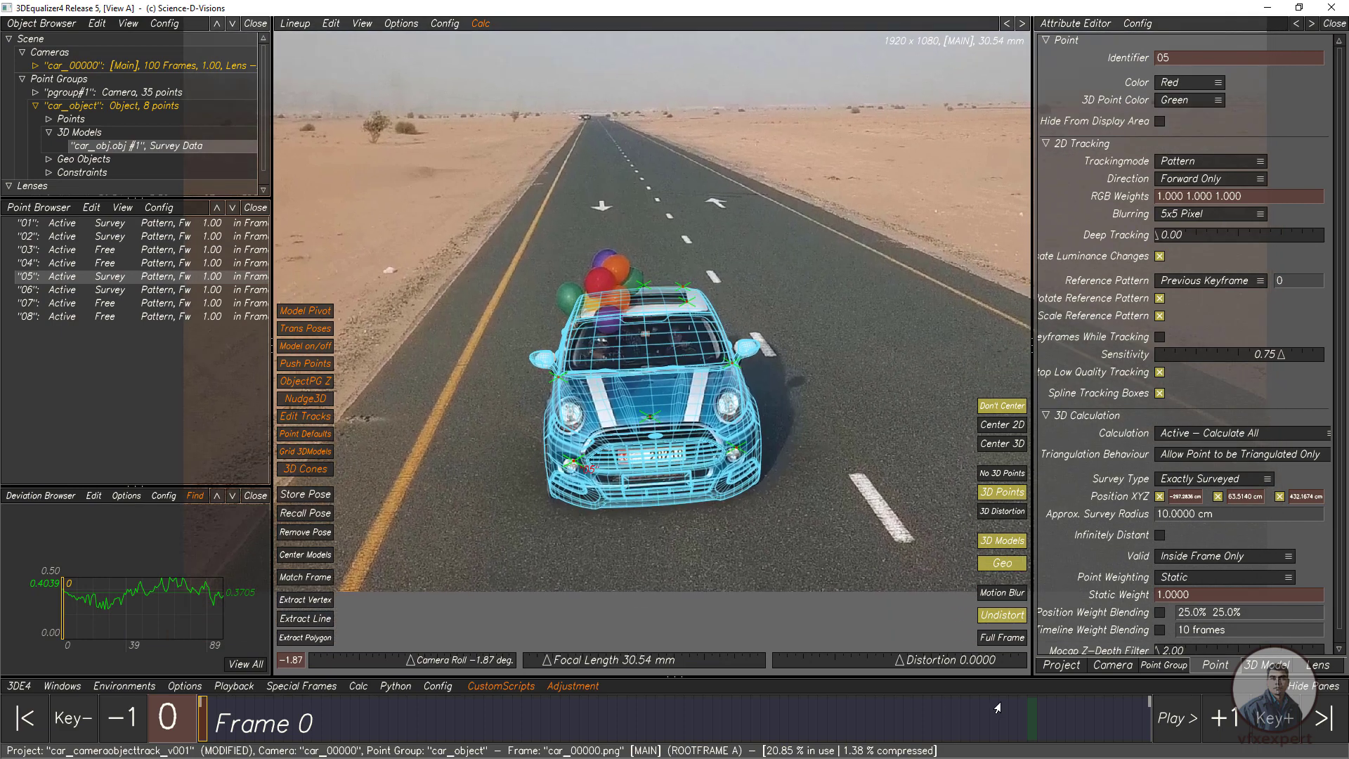
click(1175, 719)
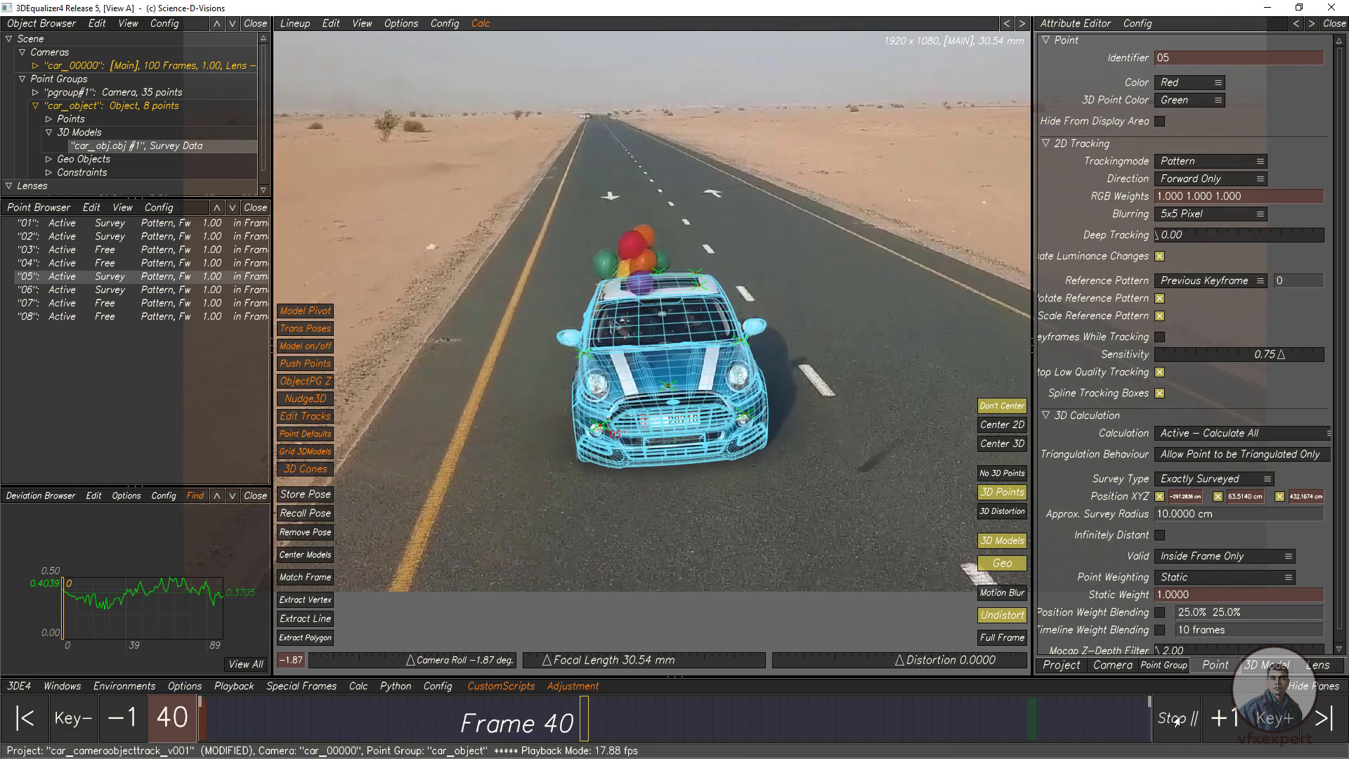
scroll(749, 471, up, 3)
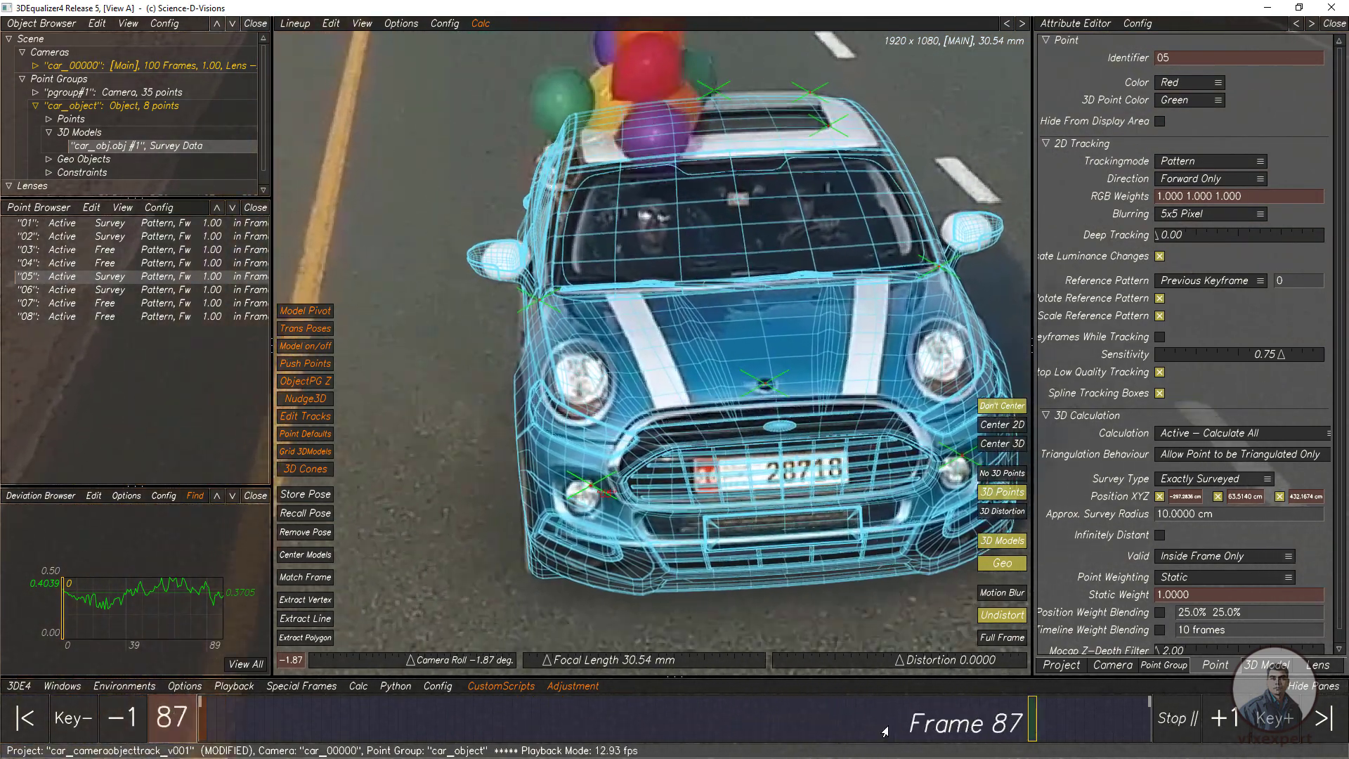
drag(878, 730, 141, 735)
scroll(713, 534, down, 6)
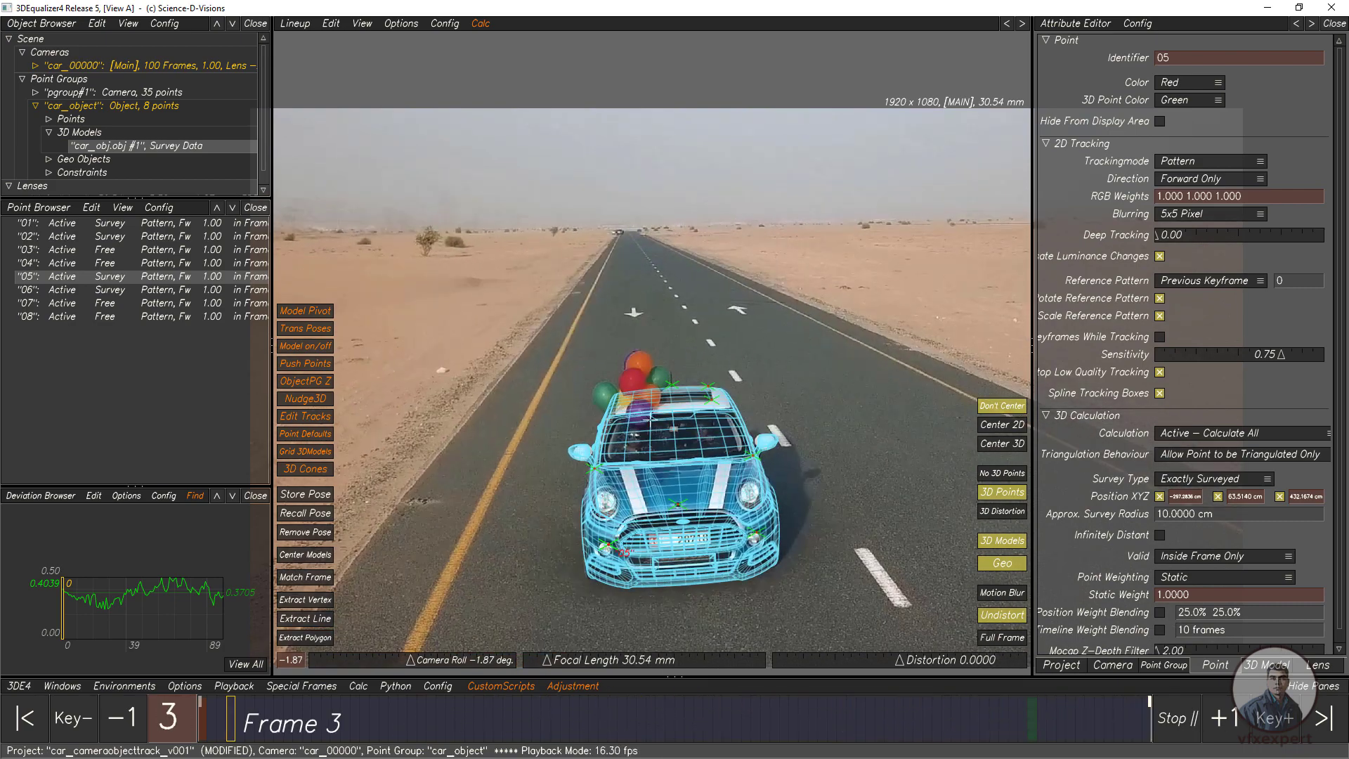
click(1175, 720)
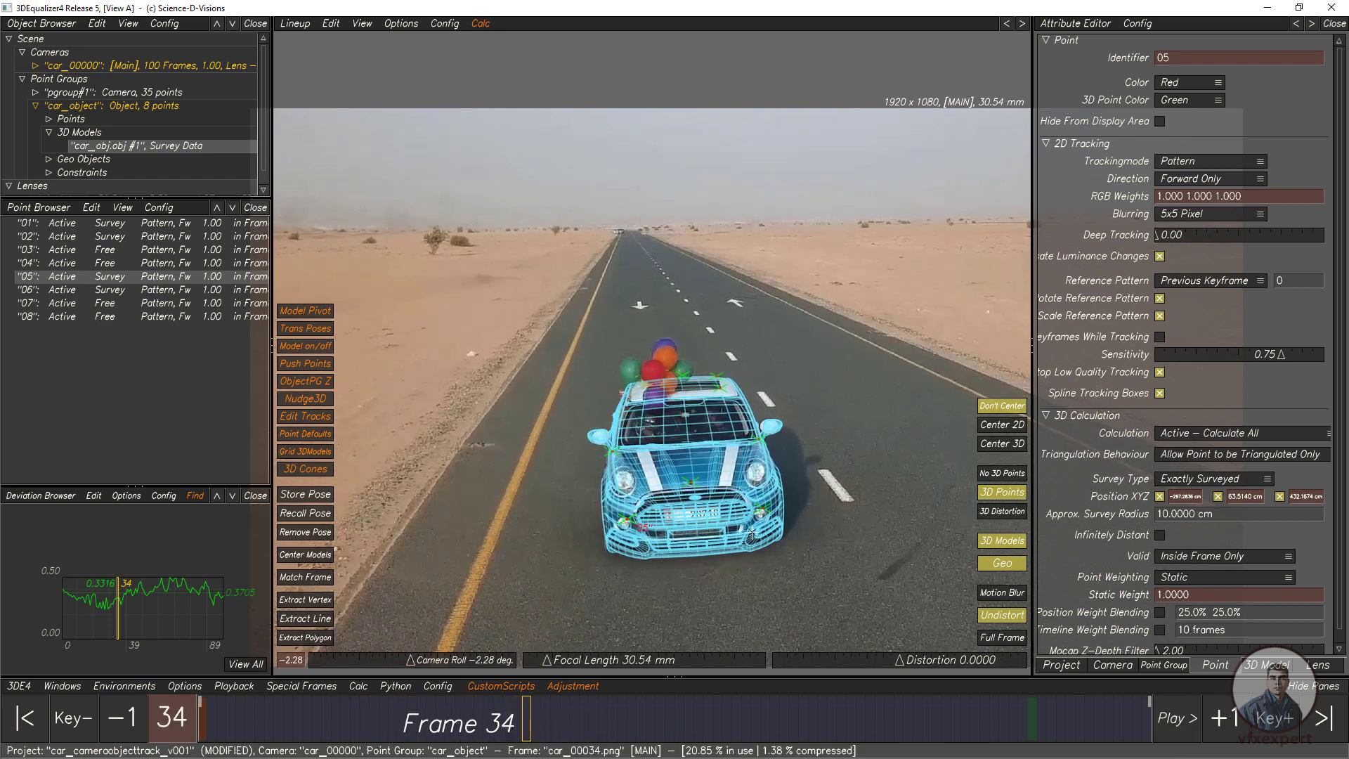
key(ctrl+s)
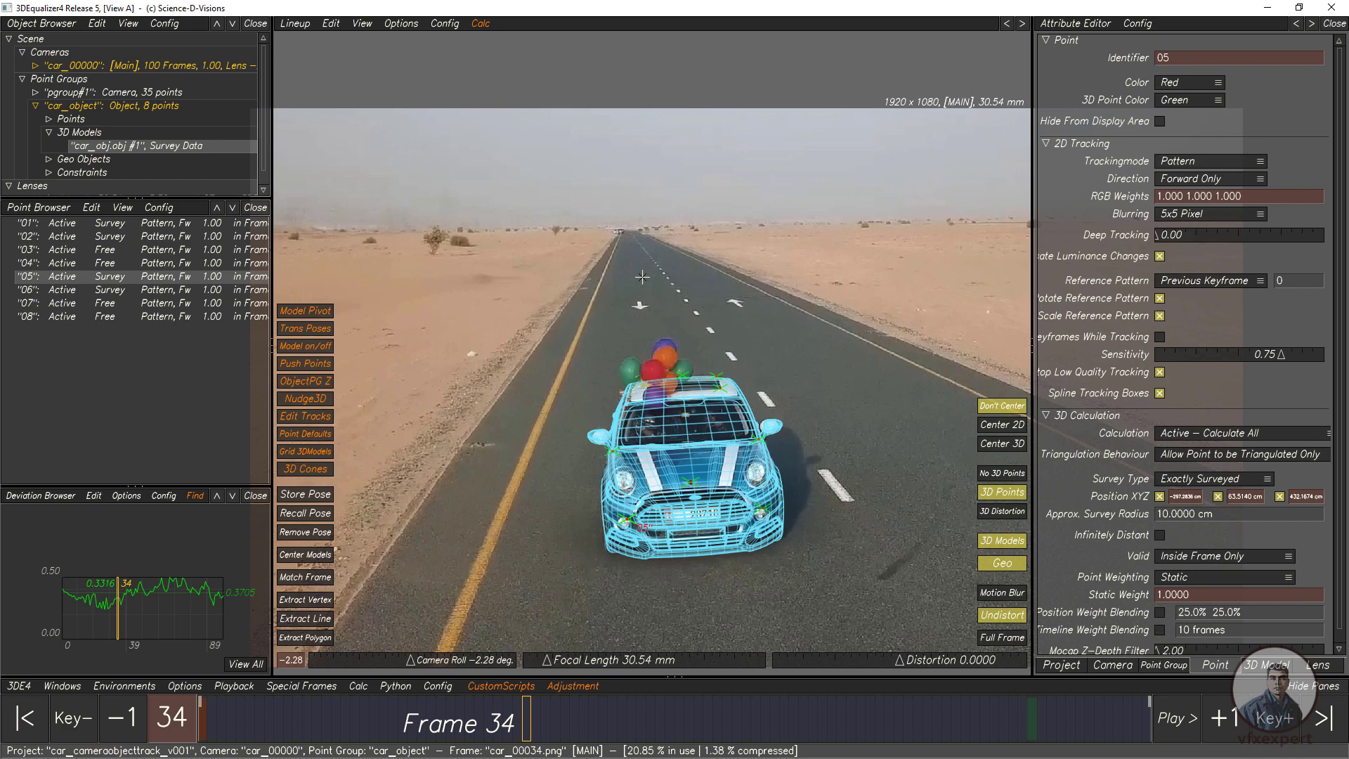
Collapse the car_object point group, and compare the camera and object groups by selecting pgroup#1 followed by car_object.
click(34, 107)
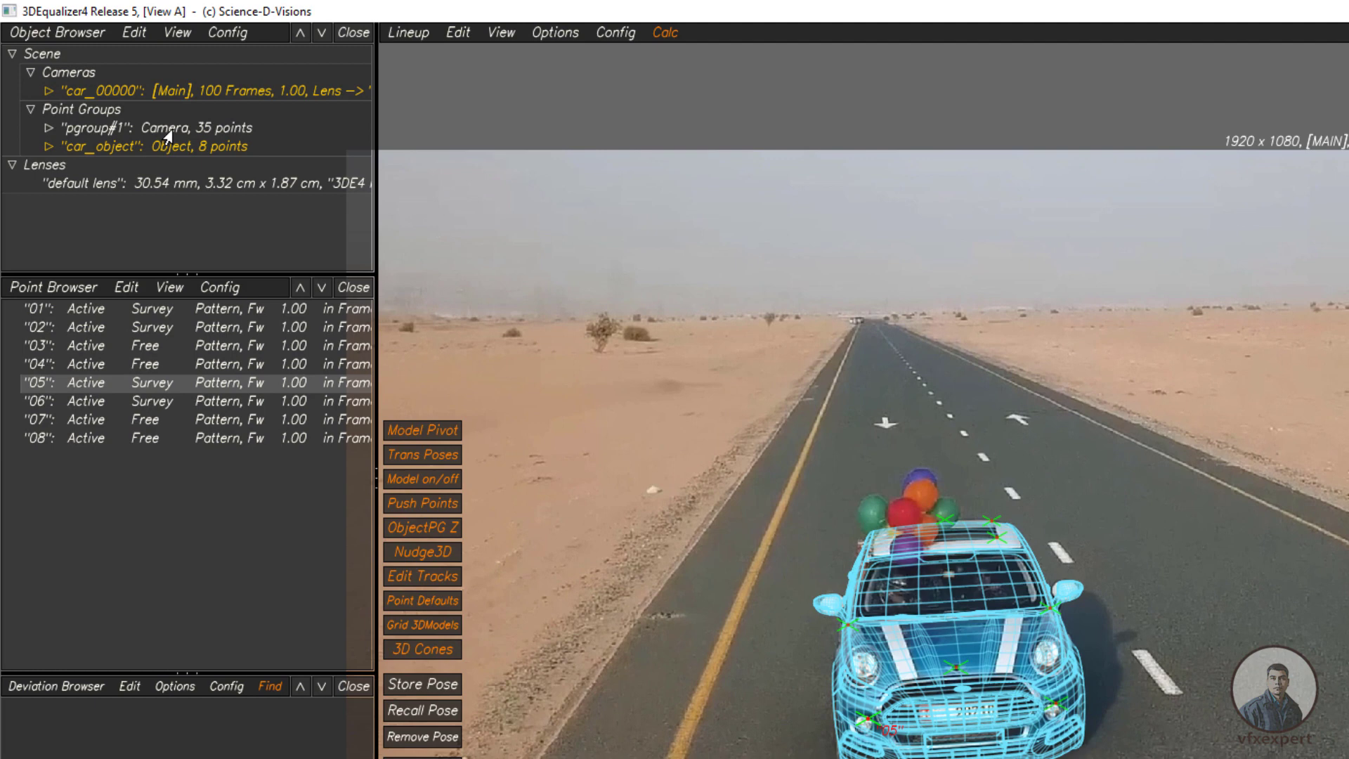
click(168, 133)
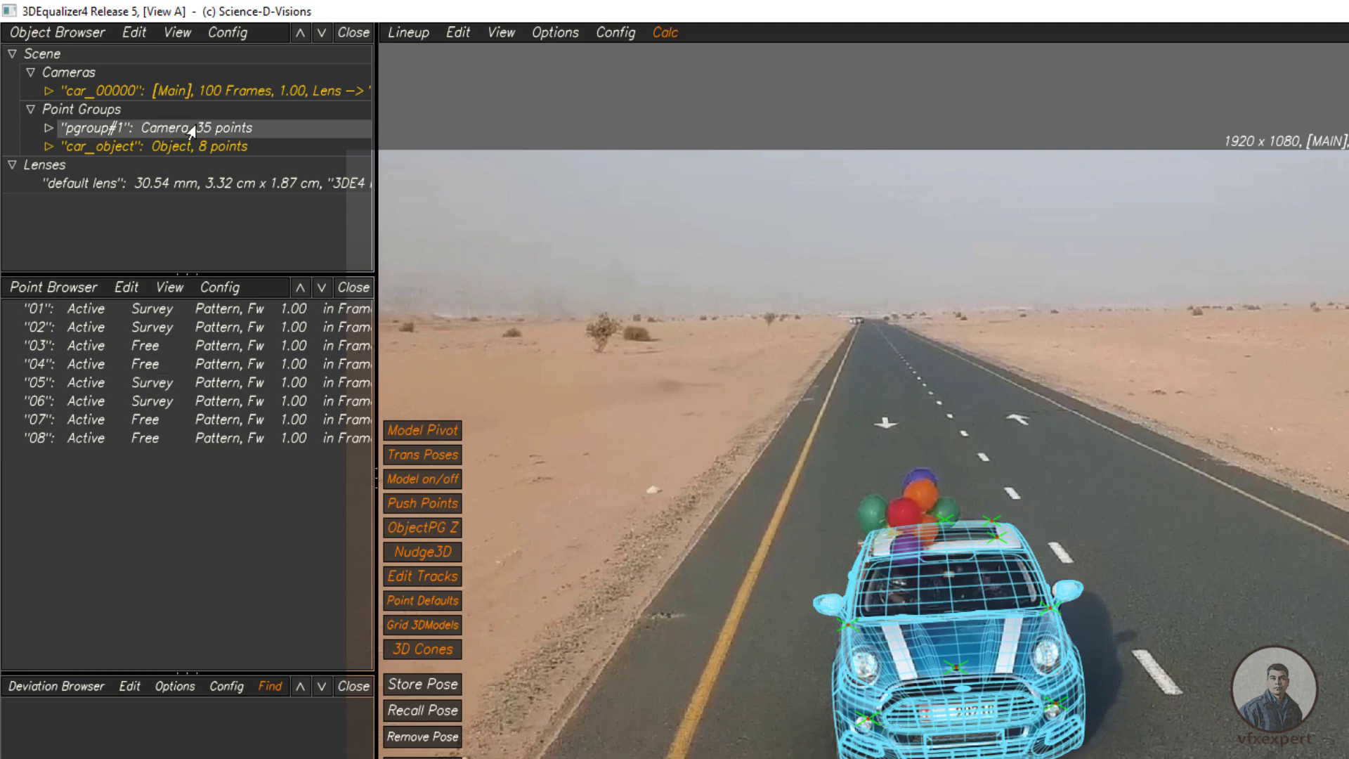
click(171, 146)
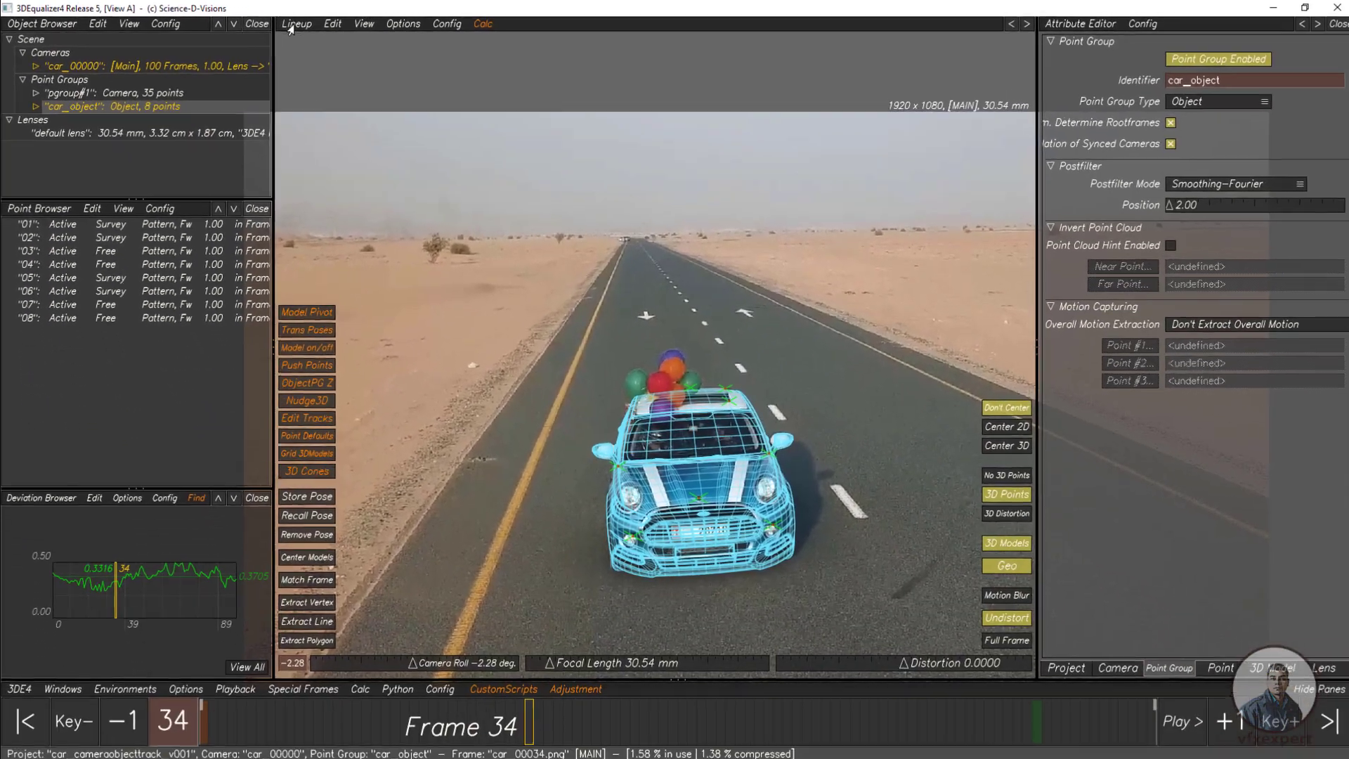
Switch to the 3D Orientation controls and set the image planes to None to inspect the car model and motion paths.
click(295, 24)
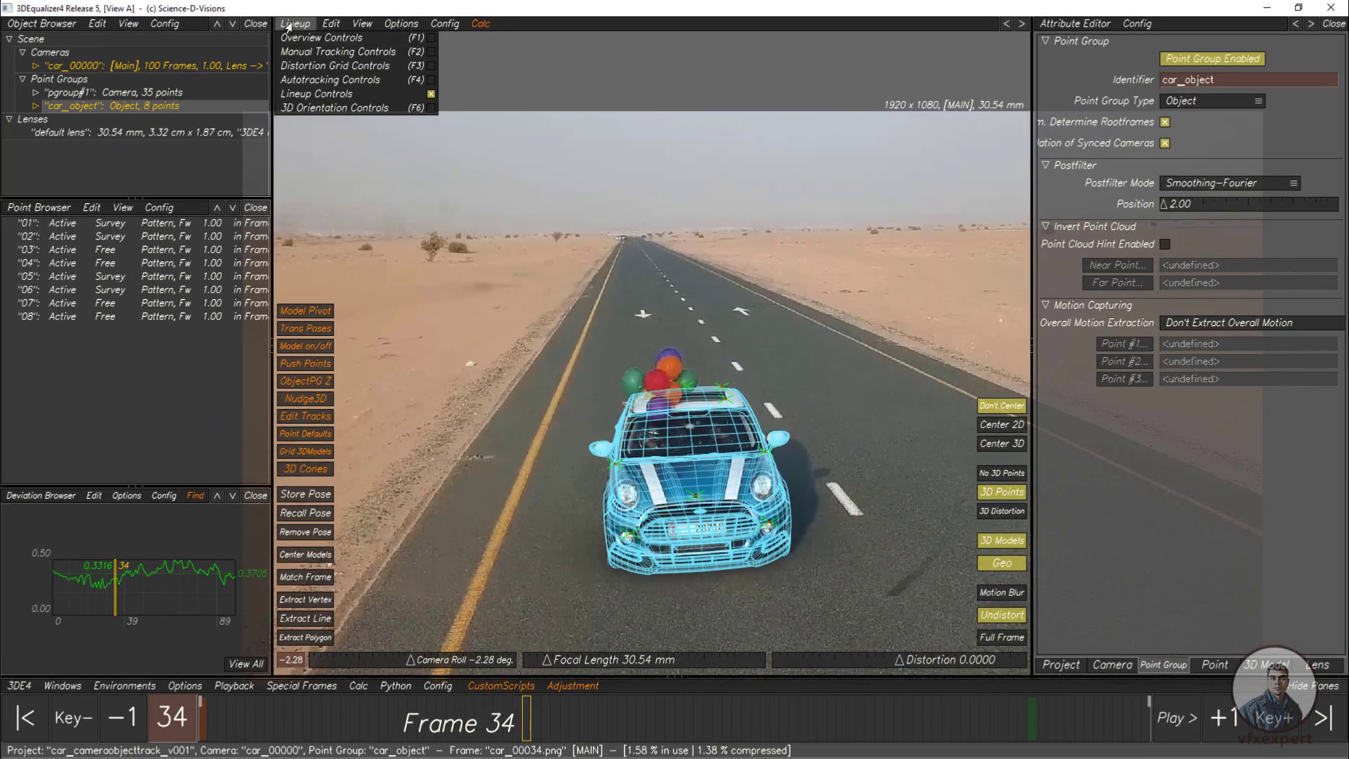
click(326, 111)
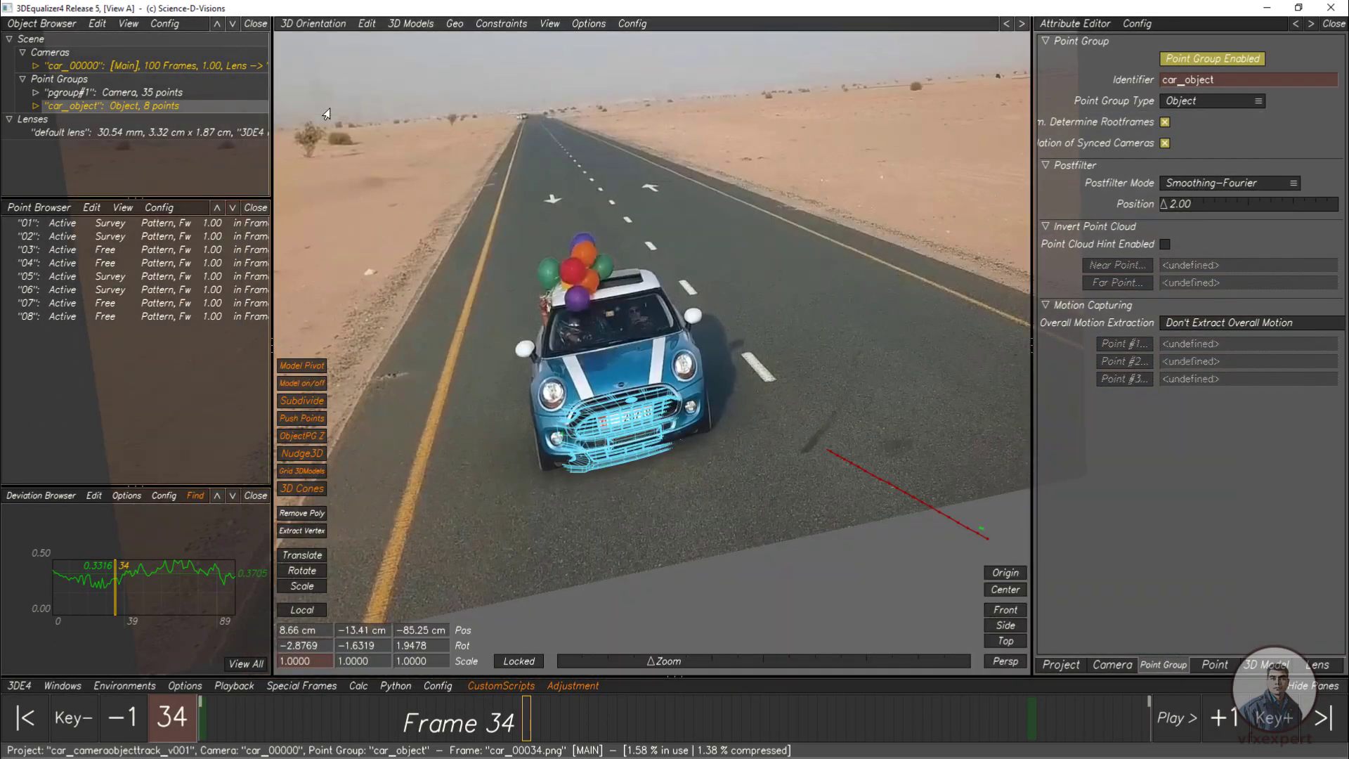
scroll(668, 314, down, 3)
alt+drag(667, 315, 465, 25)
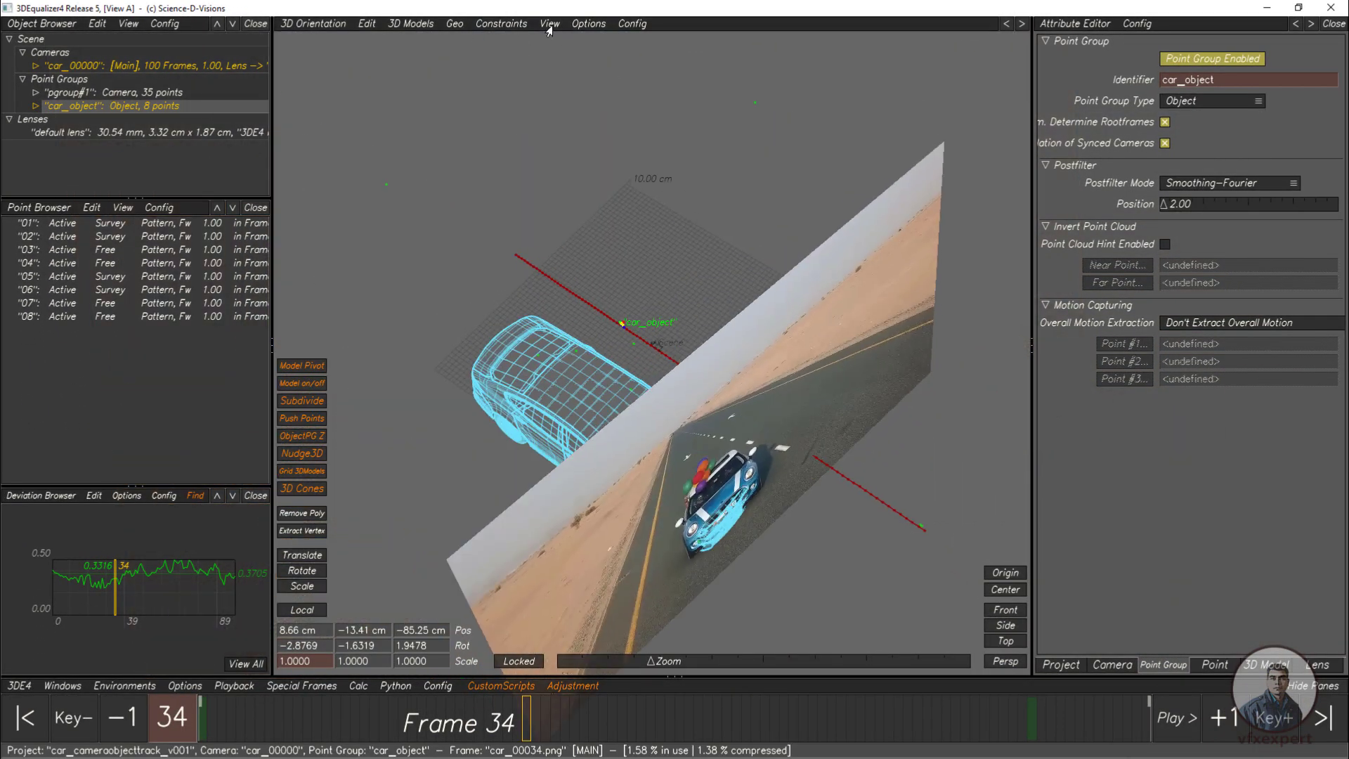
click(549, 24)
mouse_move(617, 202)
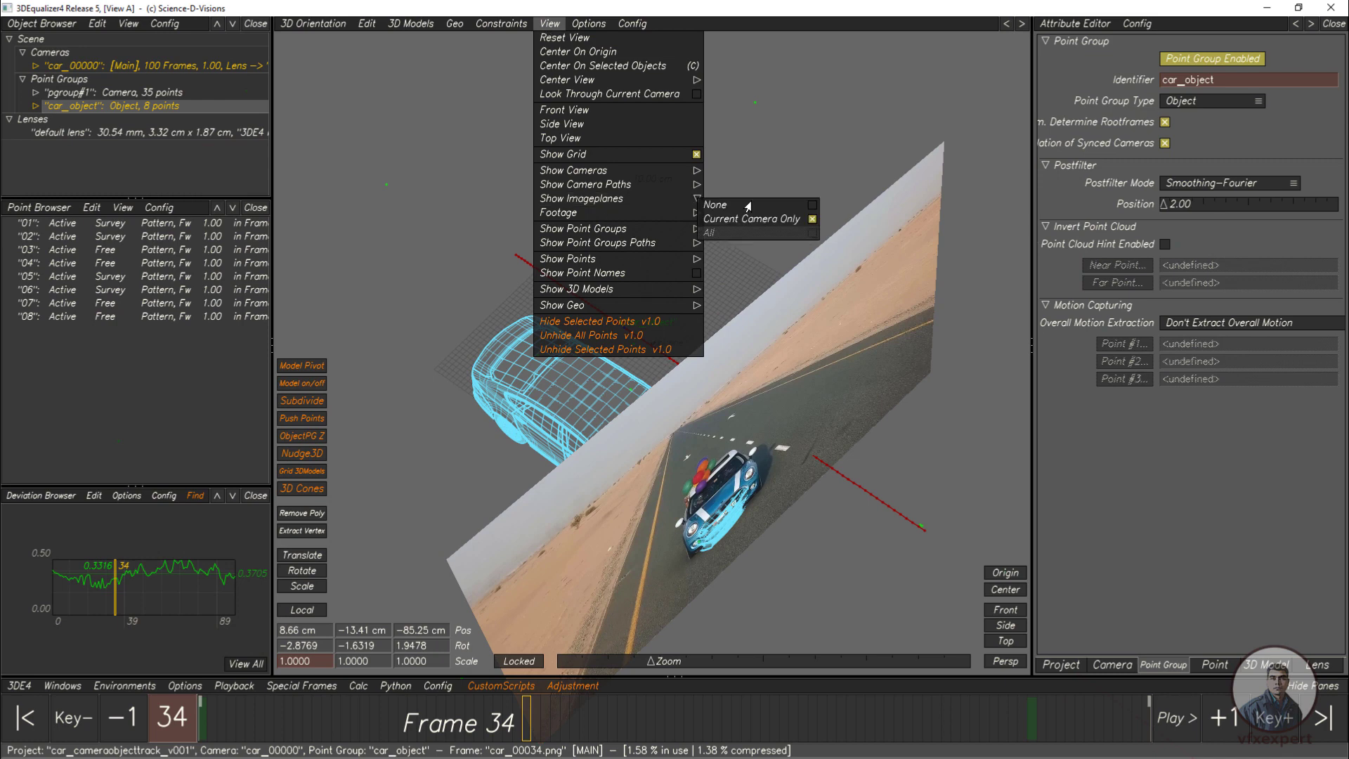
click(743, 206)
scroll(732, 485, down, 5)
alt+drag(762, 523, 764, 462)
drag(617, 359, 575, 380)
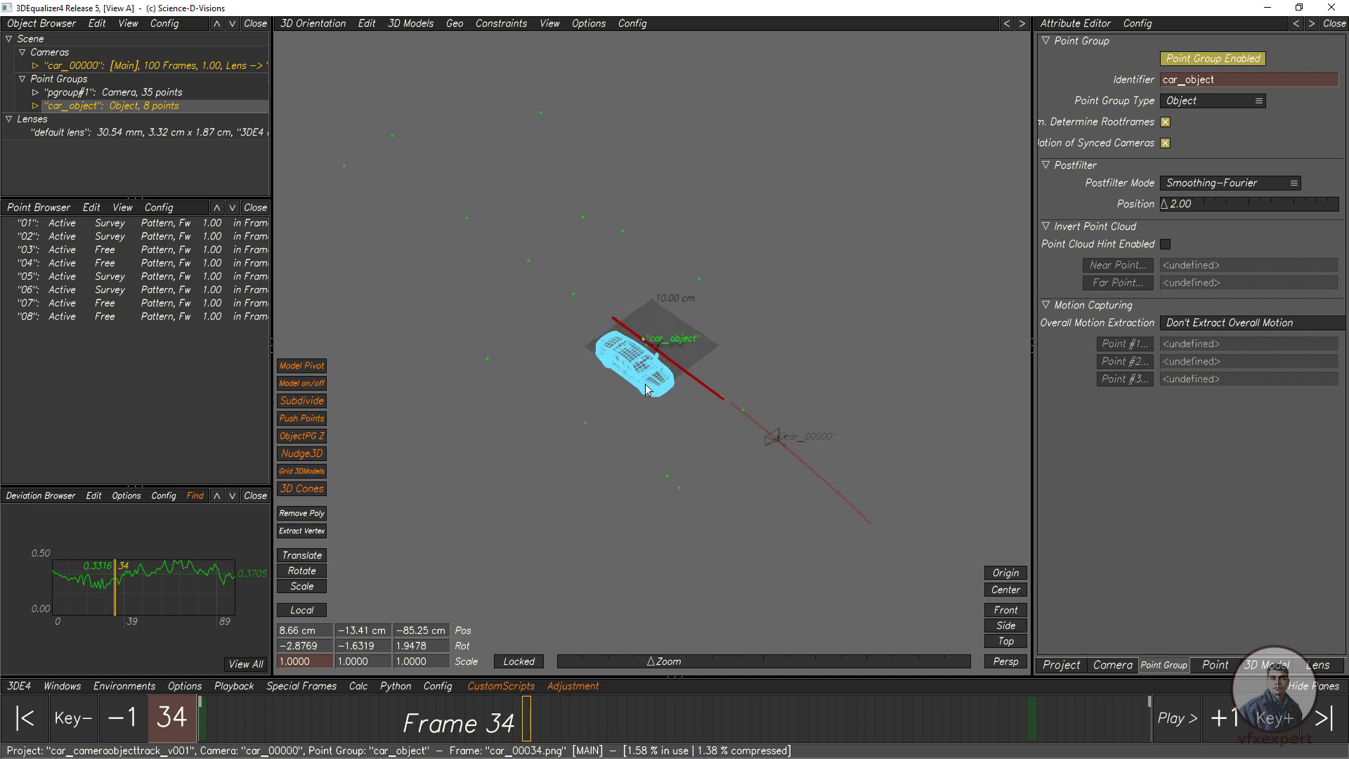
scroll(652, 395, up, 3)
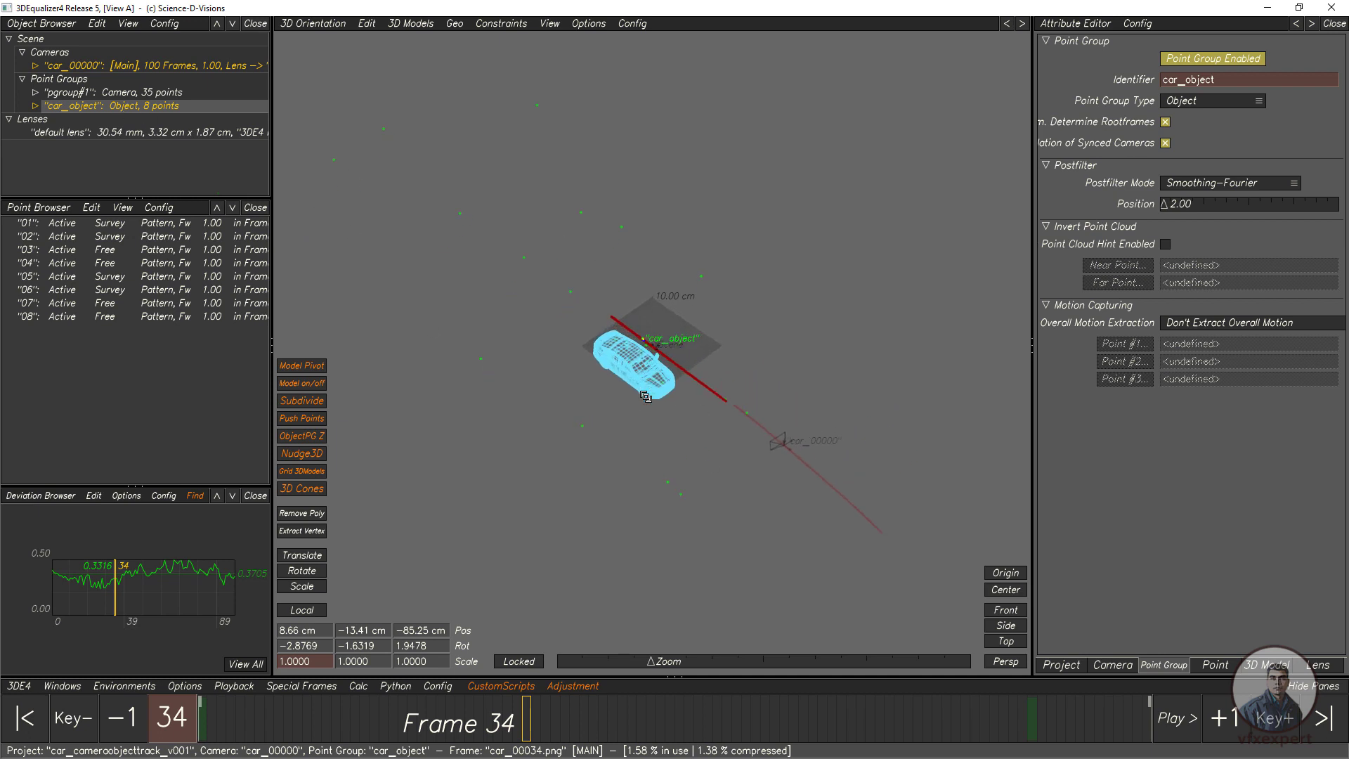
Hide the car_obj.obj #1 model of the car_object group to examine the 3D points alone.
click(34, 106)
click(48, 133)
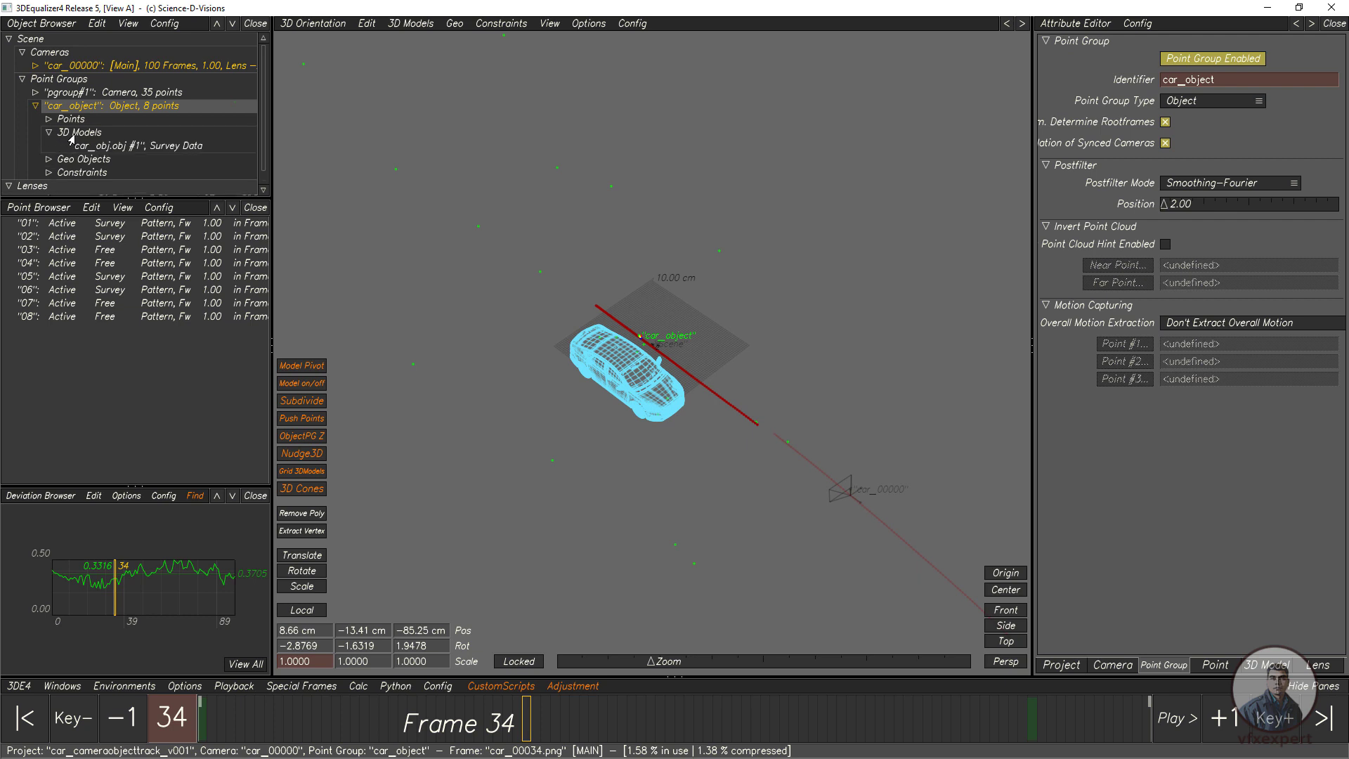
click(109, 146)
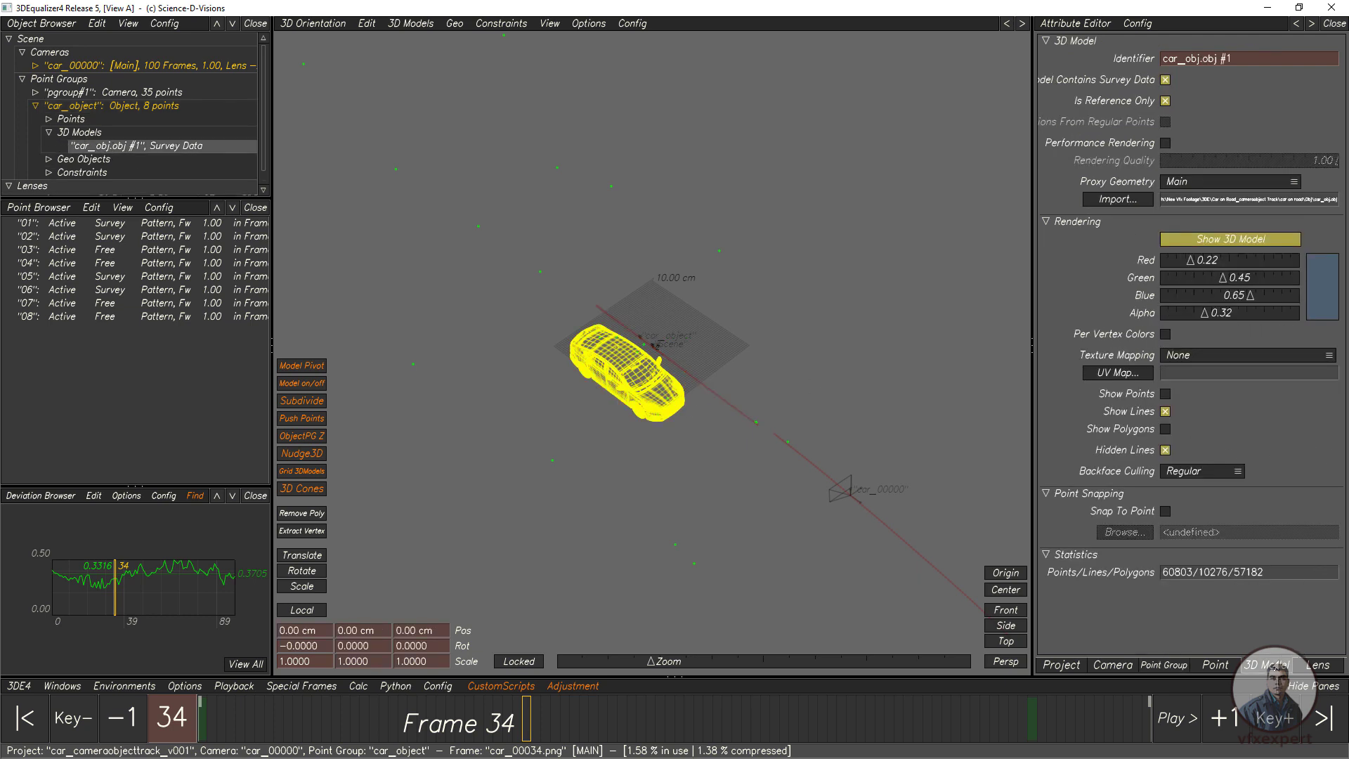
click(1194, 246)
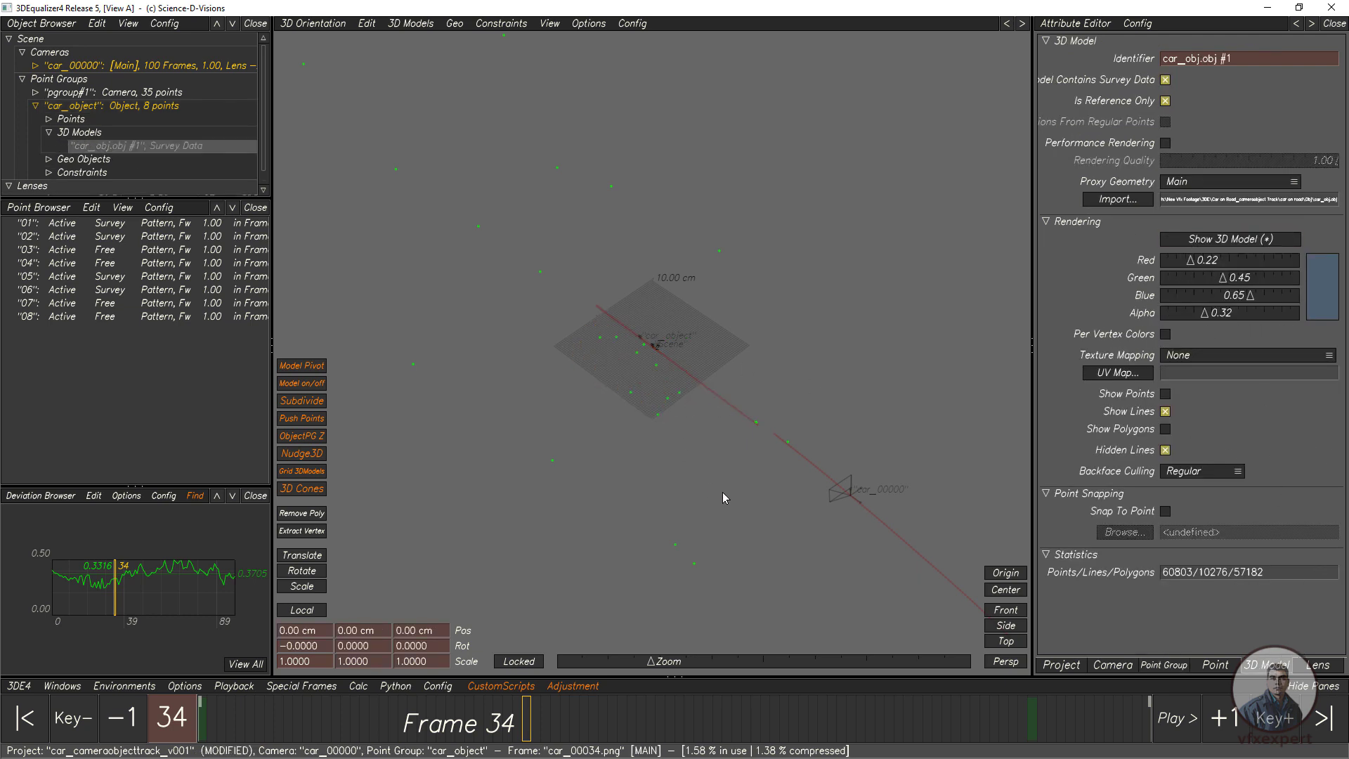
middle_drag(723, 491, 649, 361)
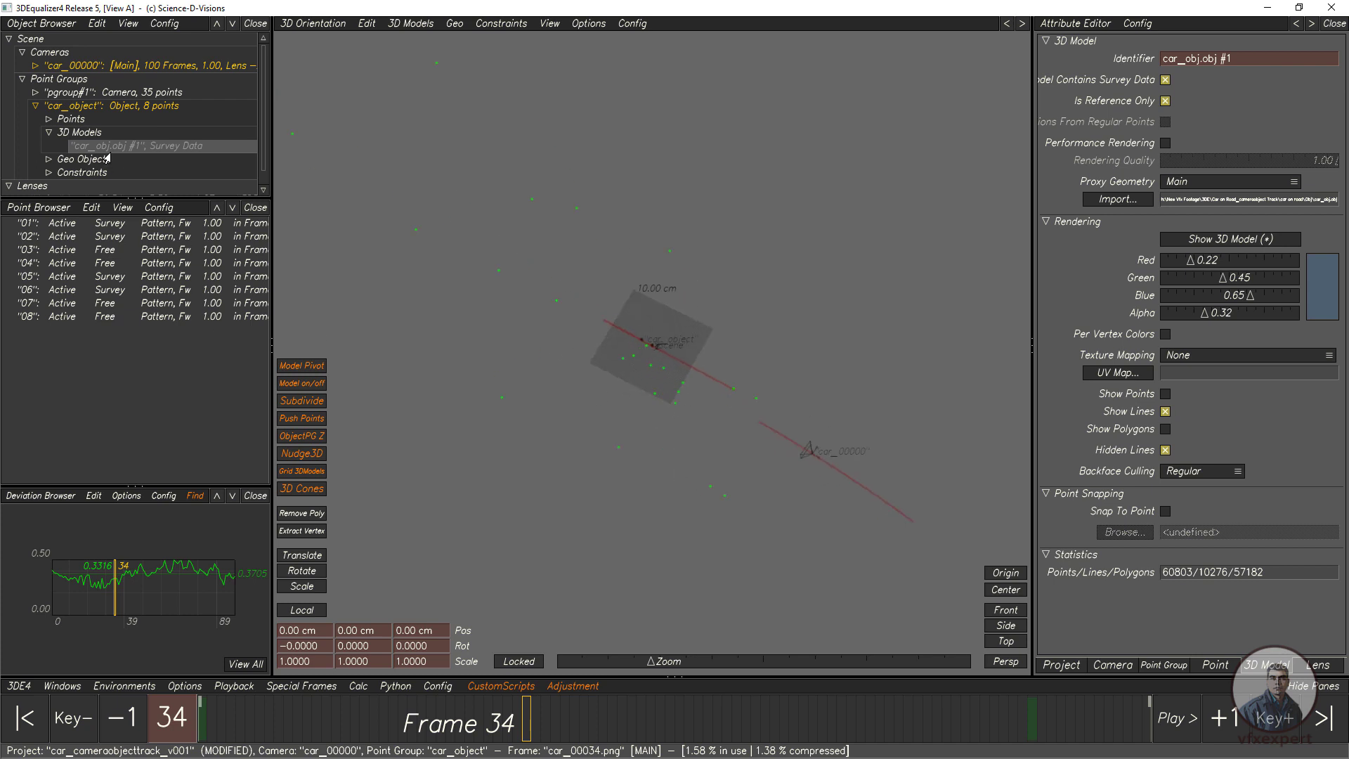
Select pgroup#1 and car_object in turn to examine the camera's and the object's points and motion paths.
click(118, 94)
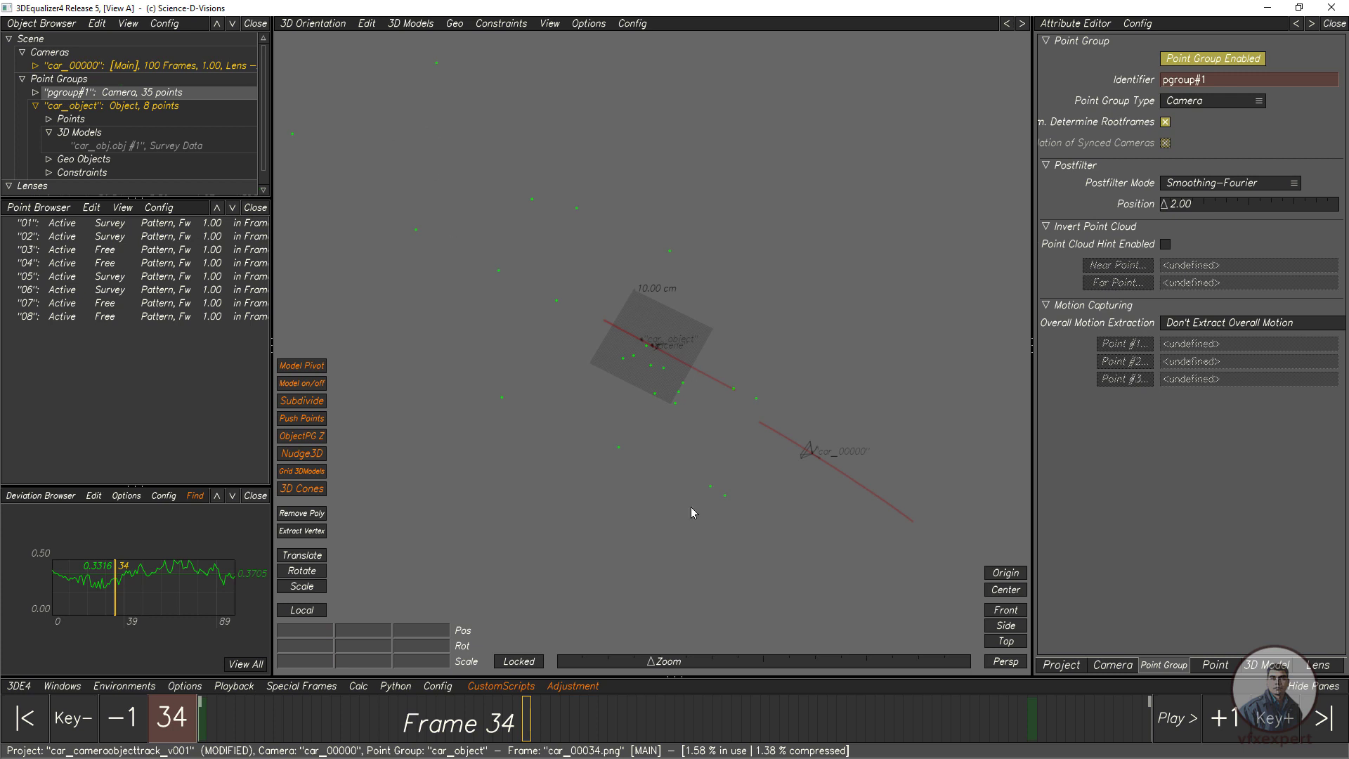
click(156, 110)
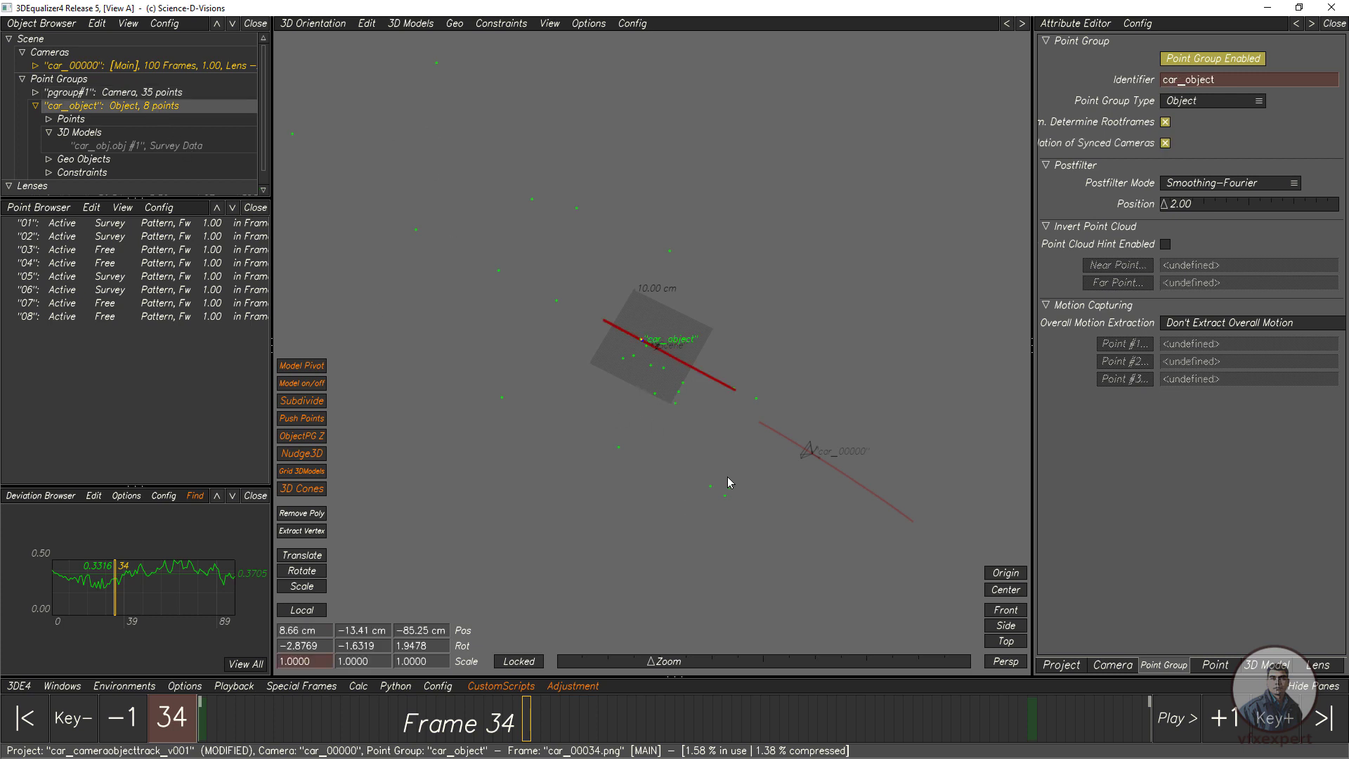
middle_drag(731, 482, 662, 439)
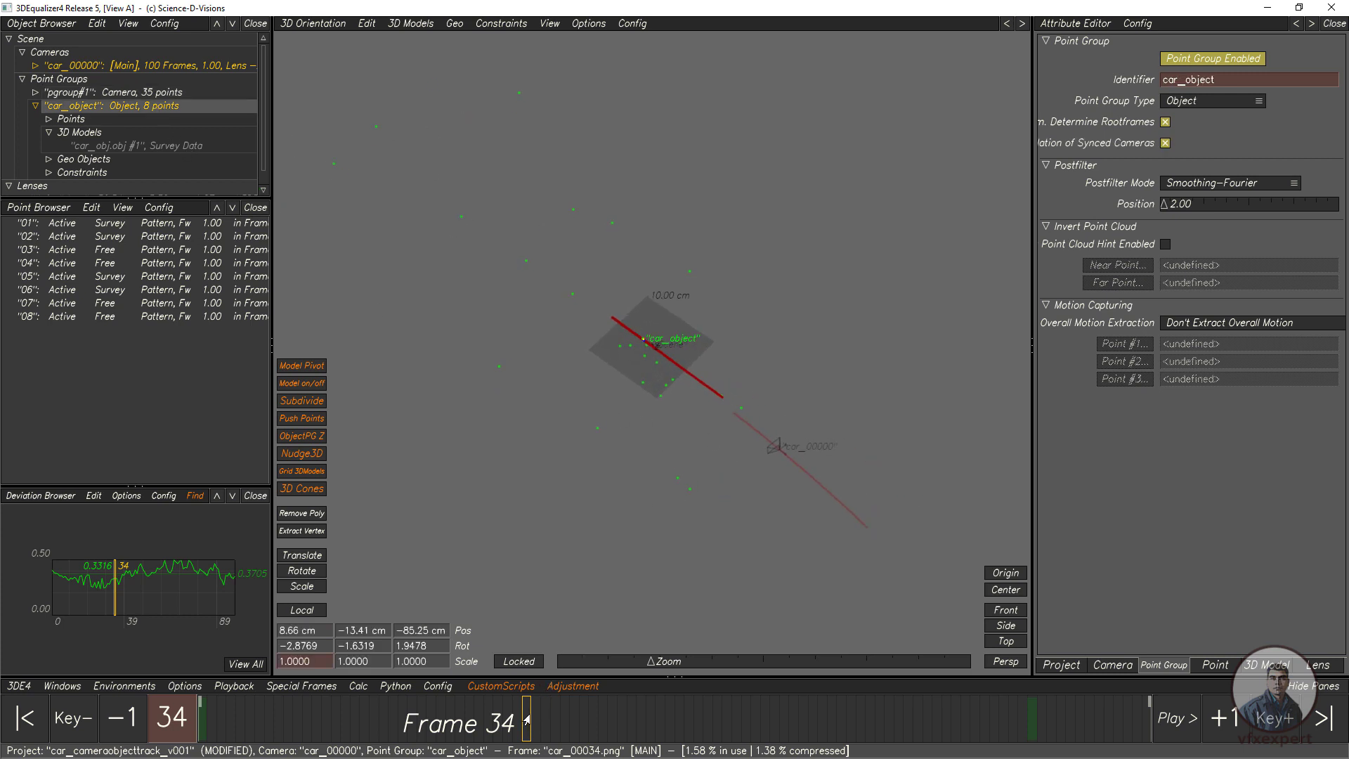
drag(524, 725, 526, 676)
Show the car_obj.obj #1 model in the Lineup controls and collapse the car_object point group.
click(318, 24)
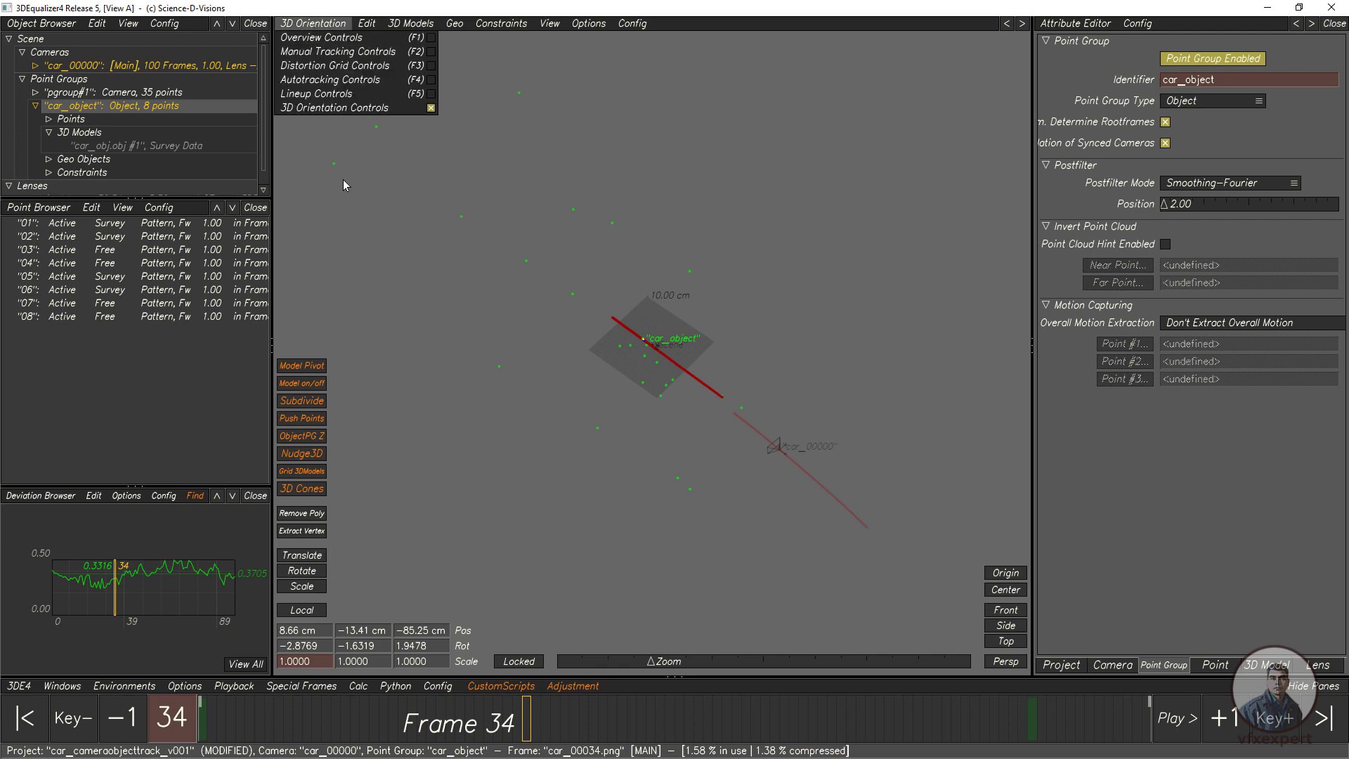
click(310, 94)
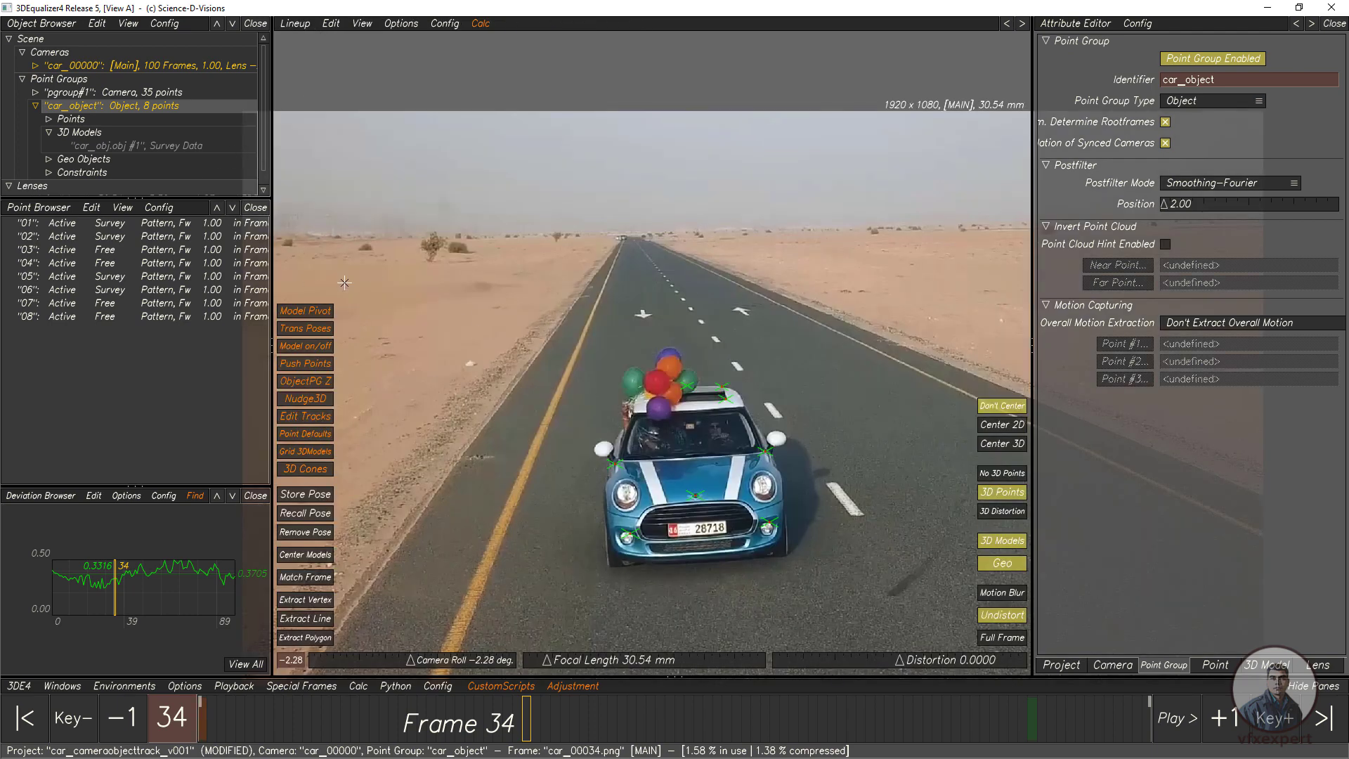
click(114, 147)
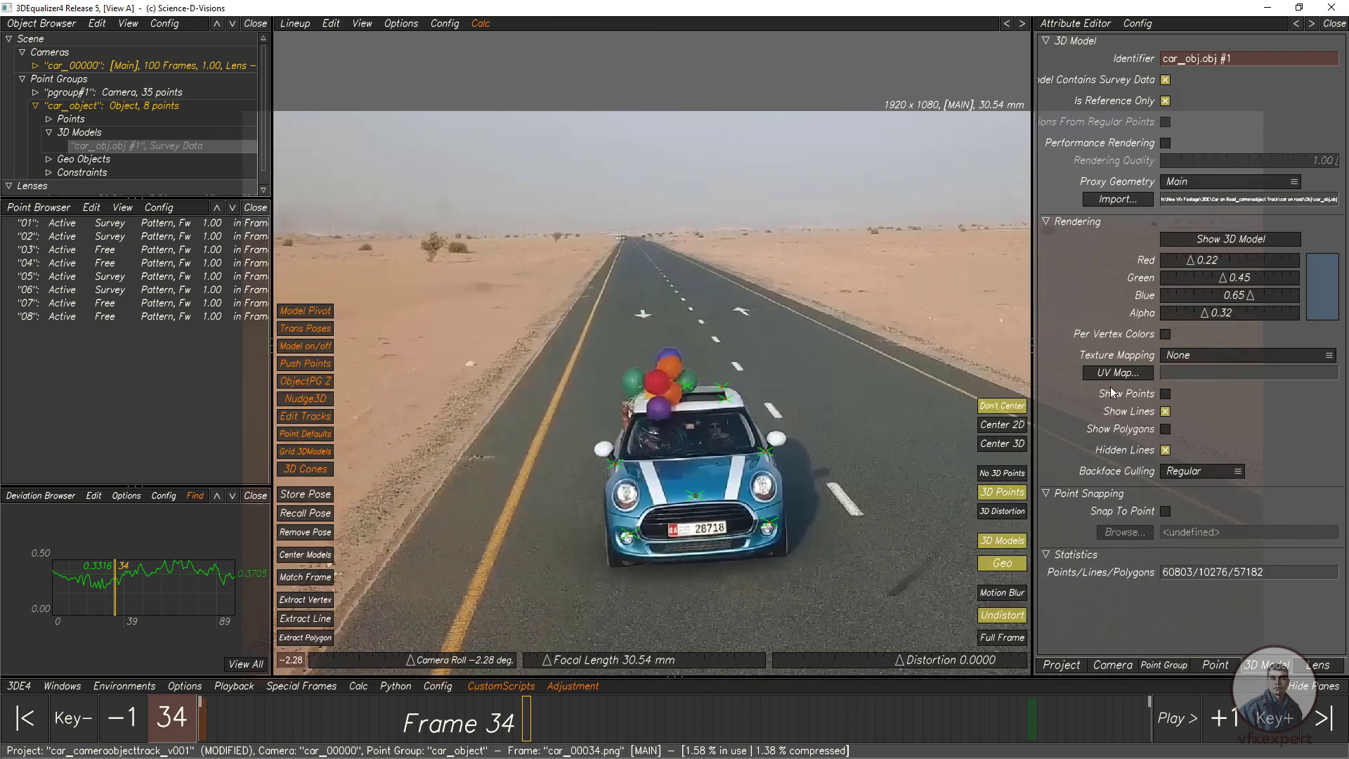
click(1231, 241)
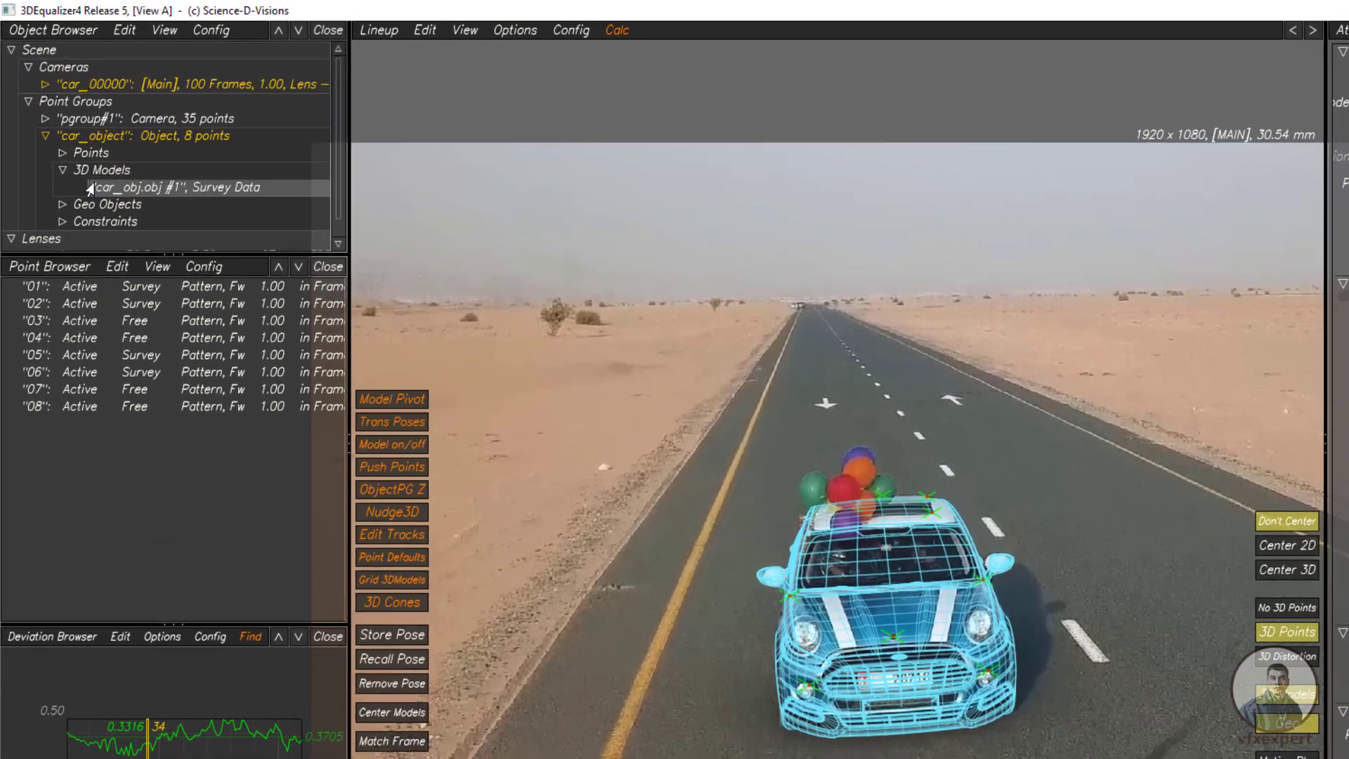
click(62, 169)
click(45, 136)
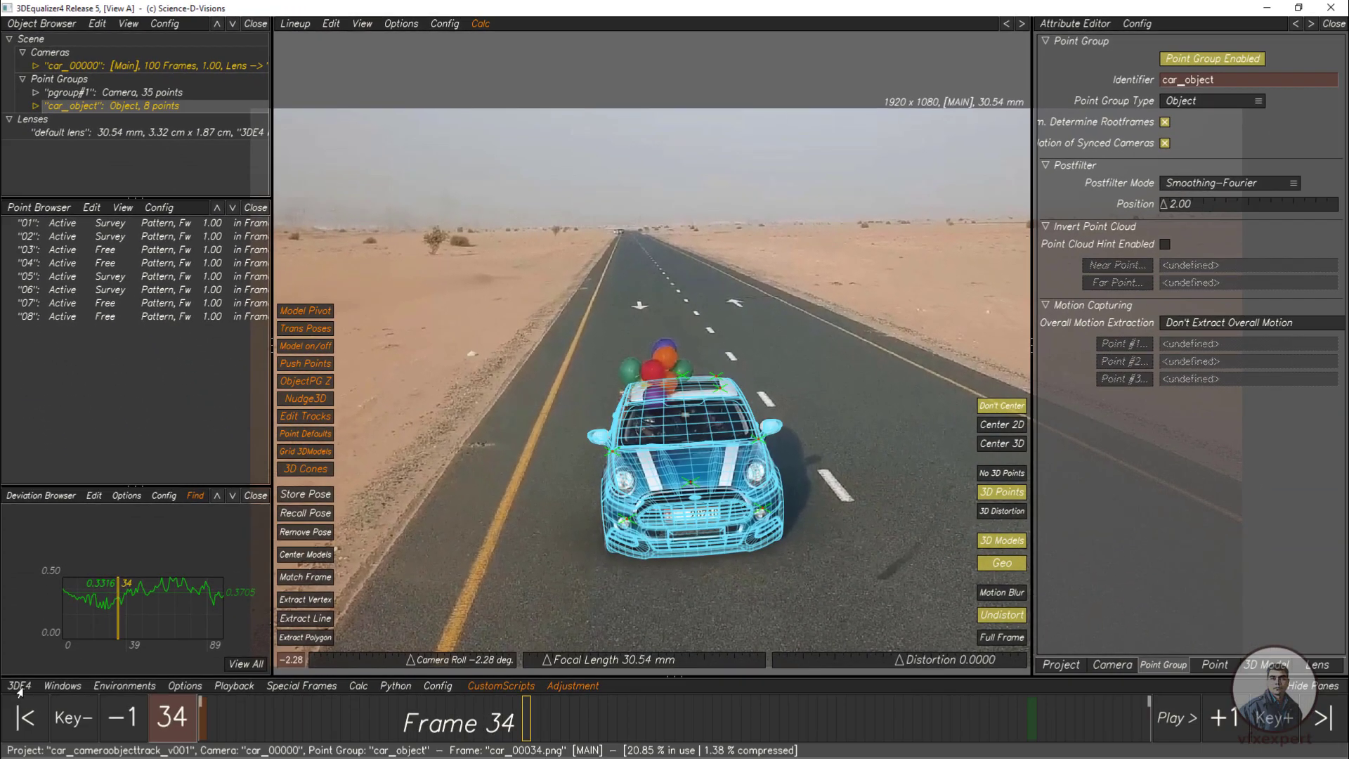
Start a Maya MEL-script project export and choose the maya folder inside Car on Road_cameraobject Track as its destination.
click(19, 686)
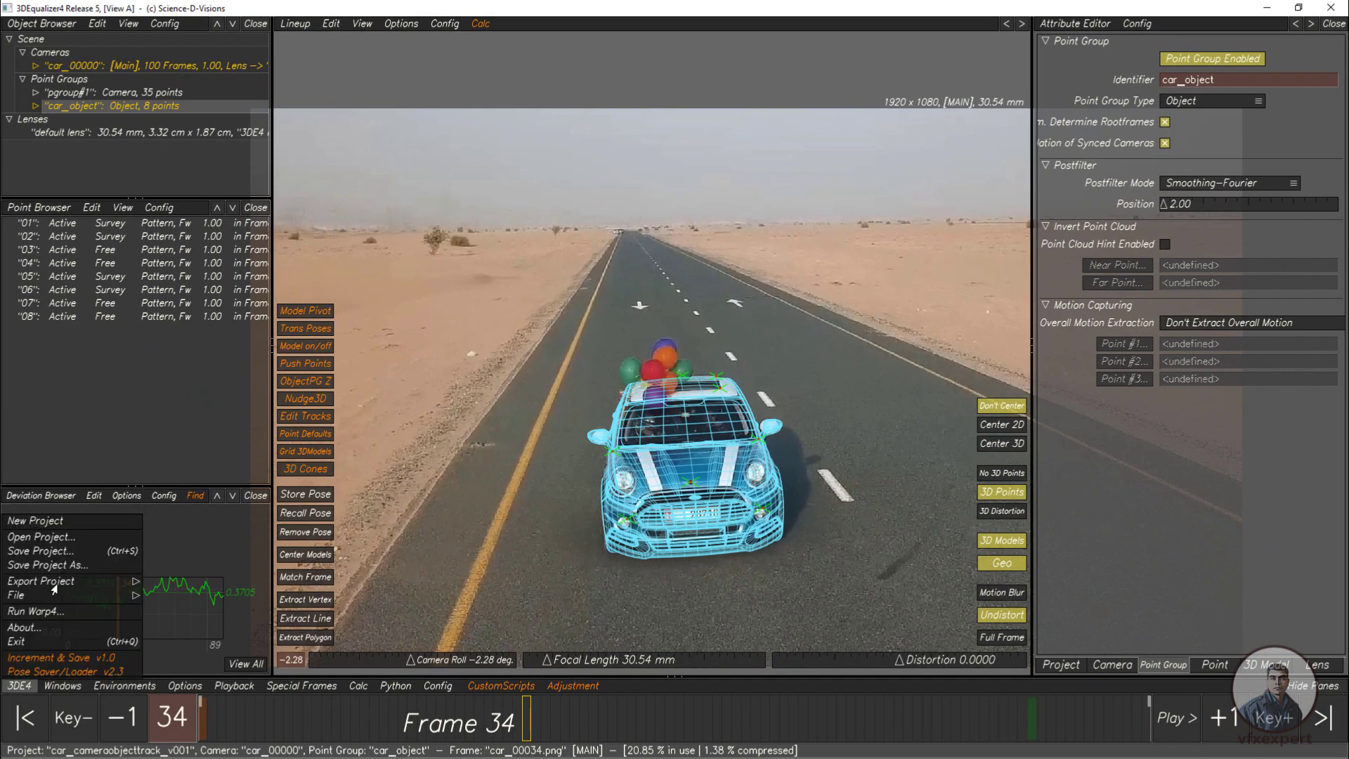
mouse_move(56, 583)
click(167, 548)
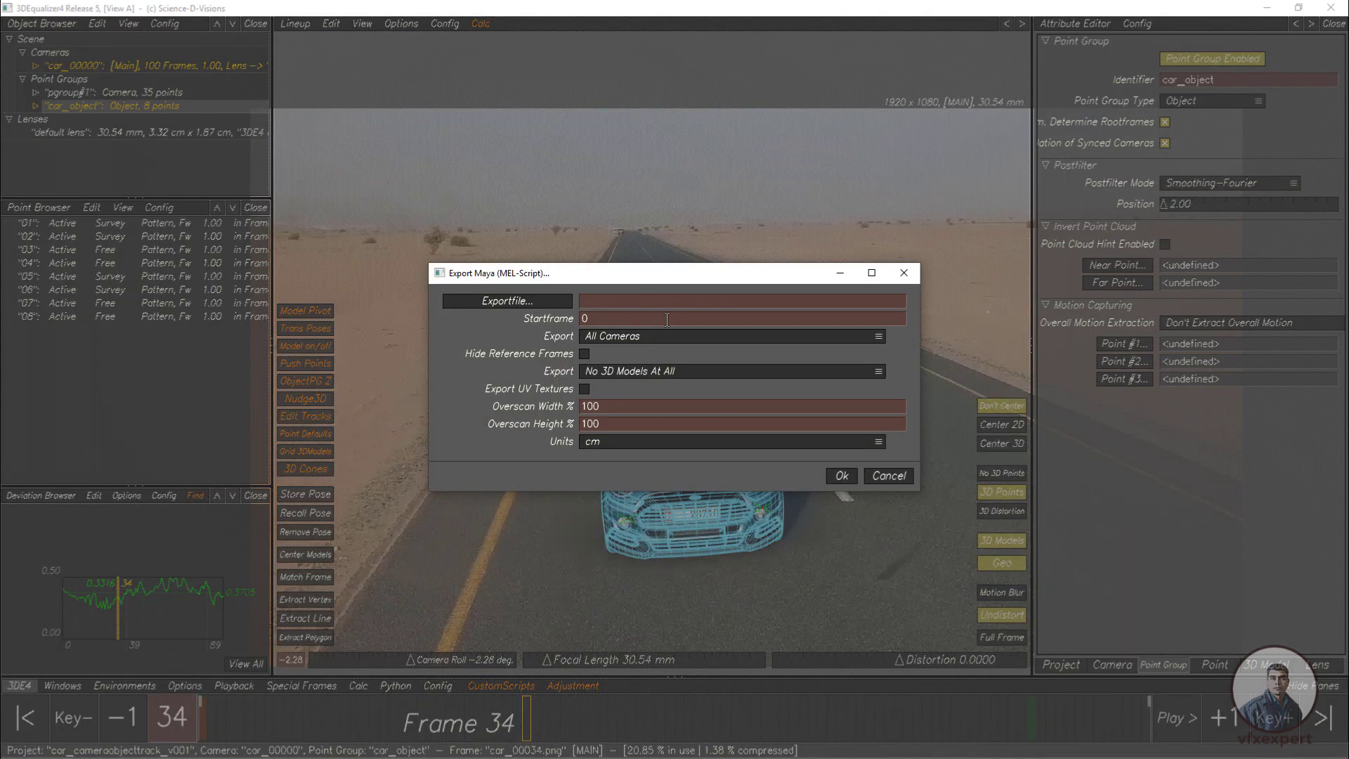
click(527, 304)
click(291, 335)
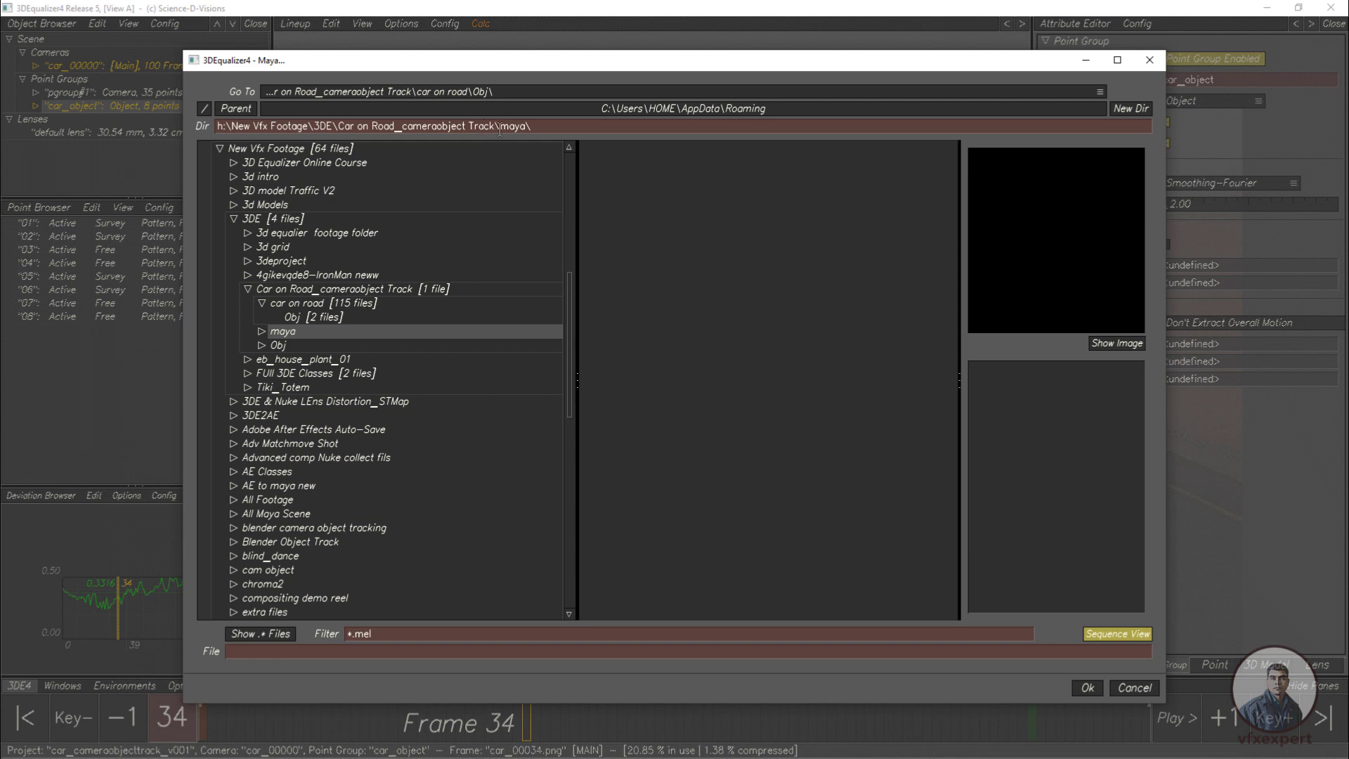
Name the file Car on Road_cameraobject Track_cam_v001, reusing the folder name, and export all cameras without 3D models.
drag(497, 127, 342, 128)
key(ctrl+c)
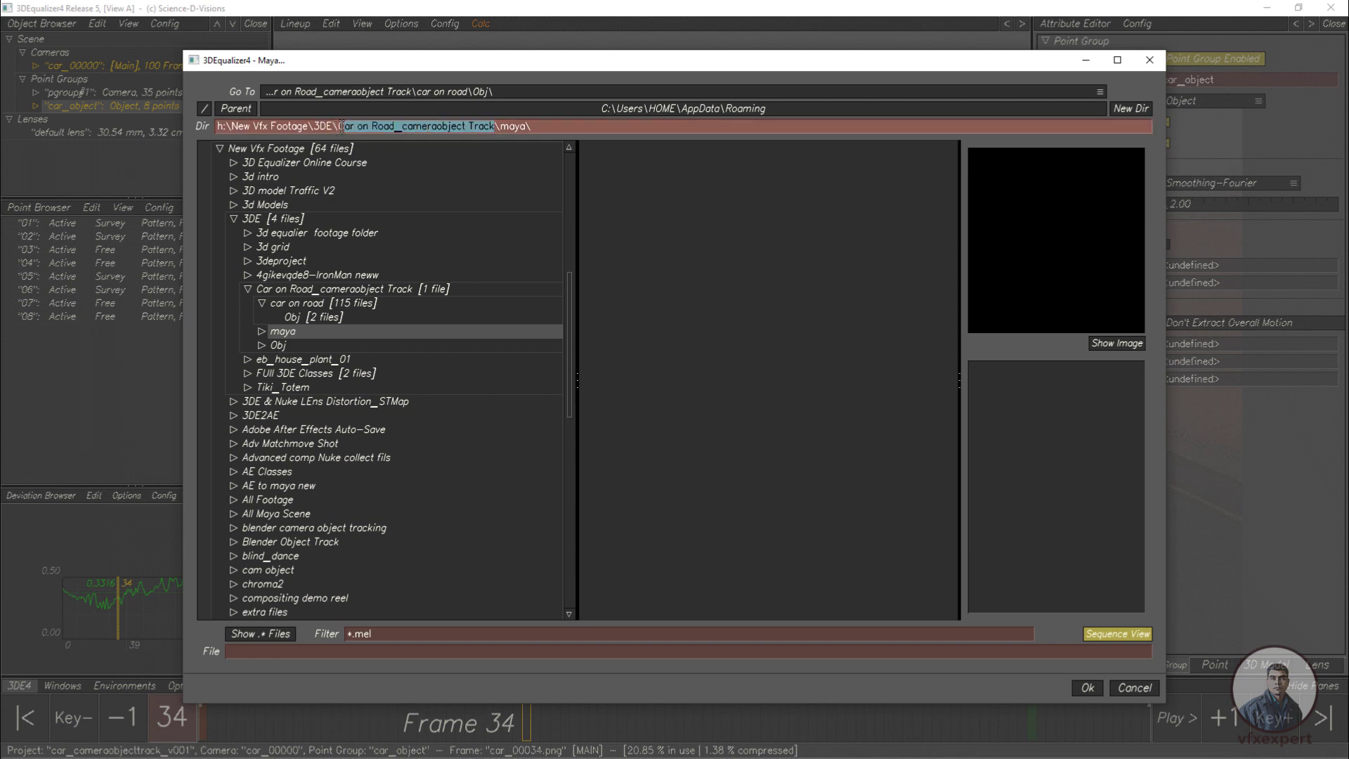
click(295, 651)
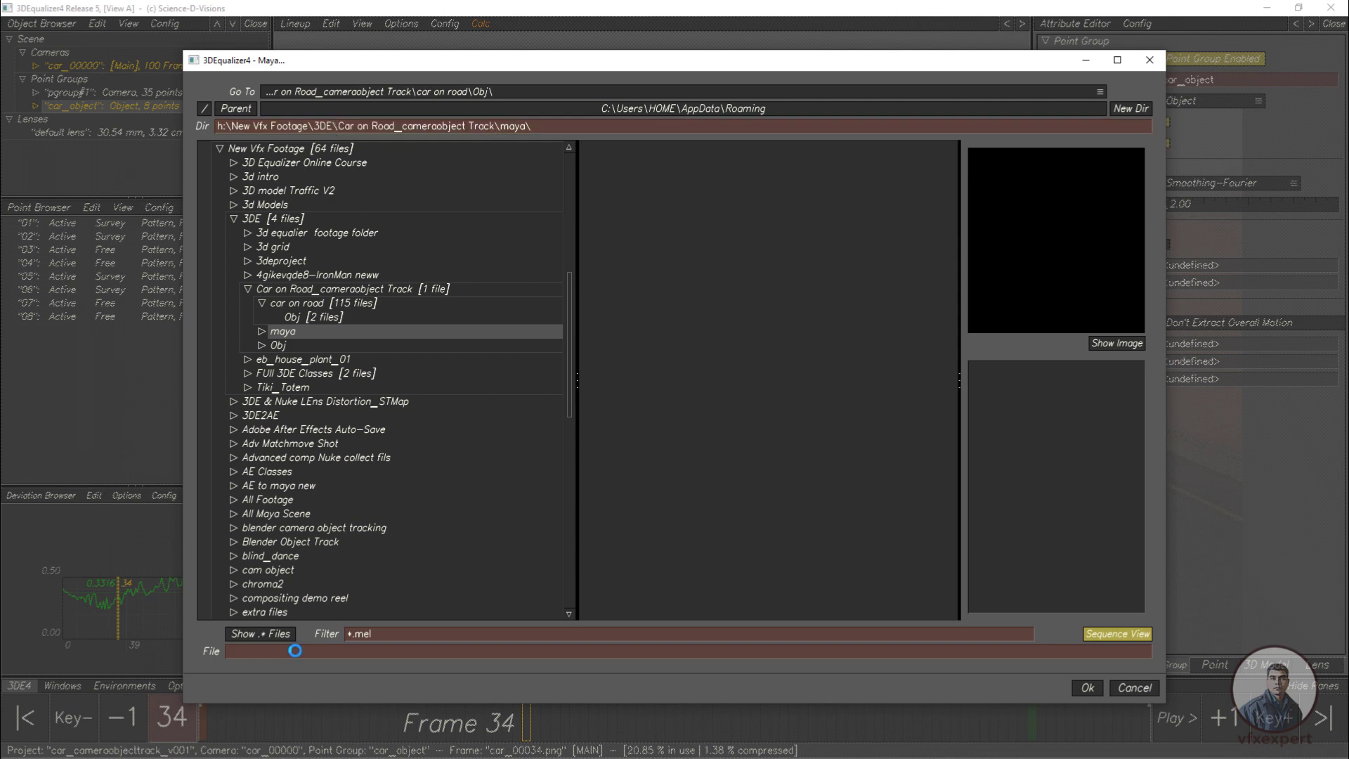
right_click(300, 652)
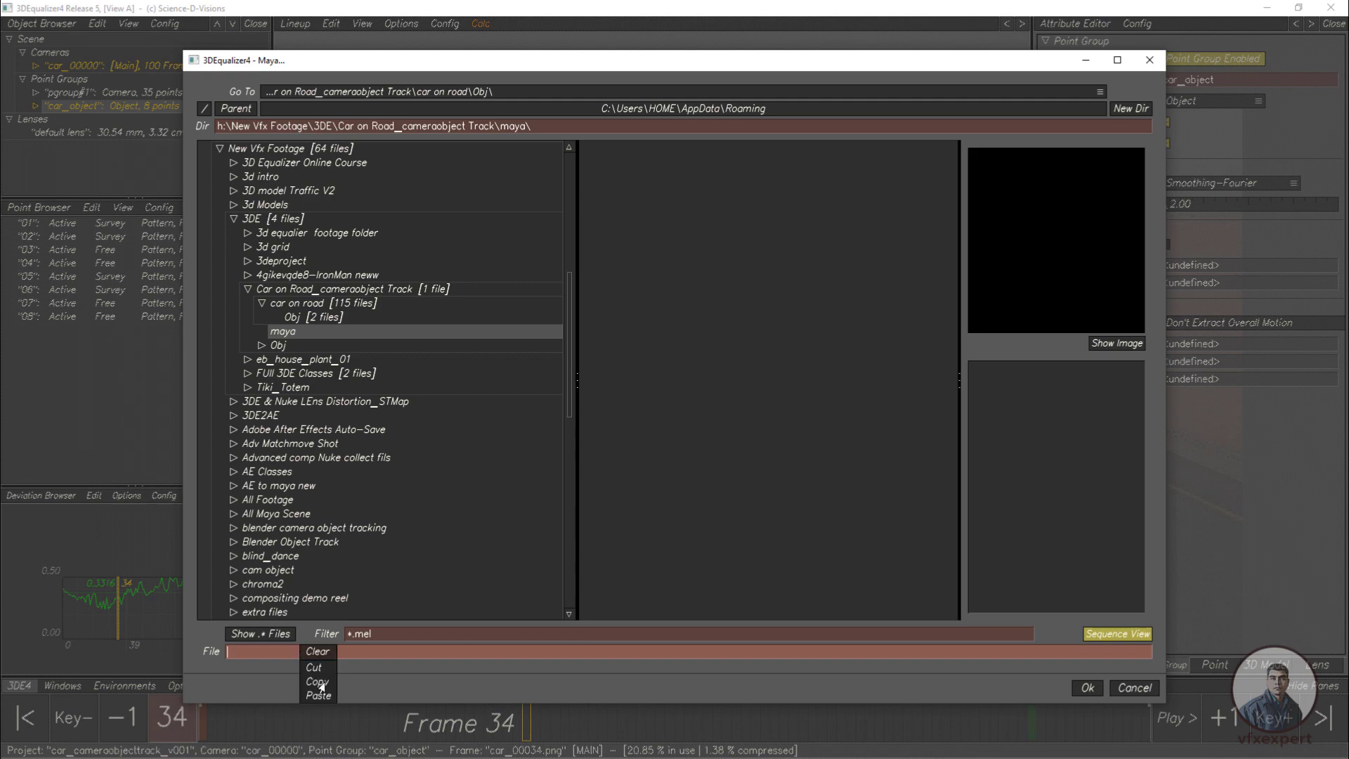
click(320, 695)
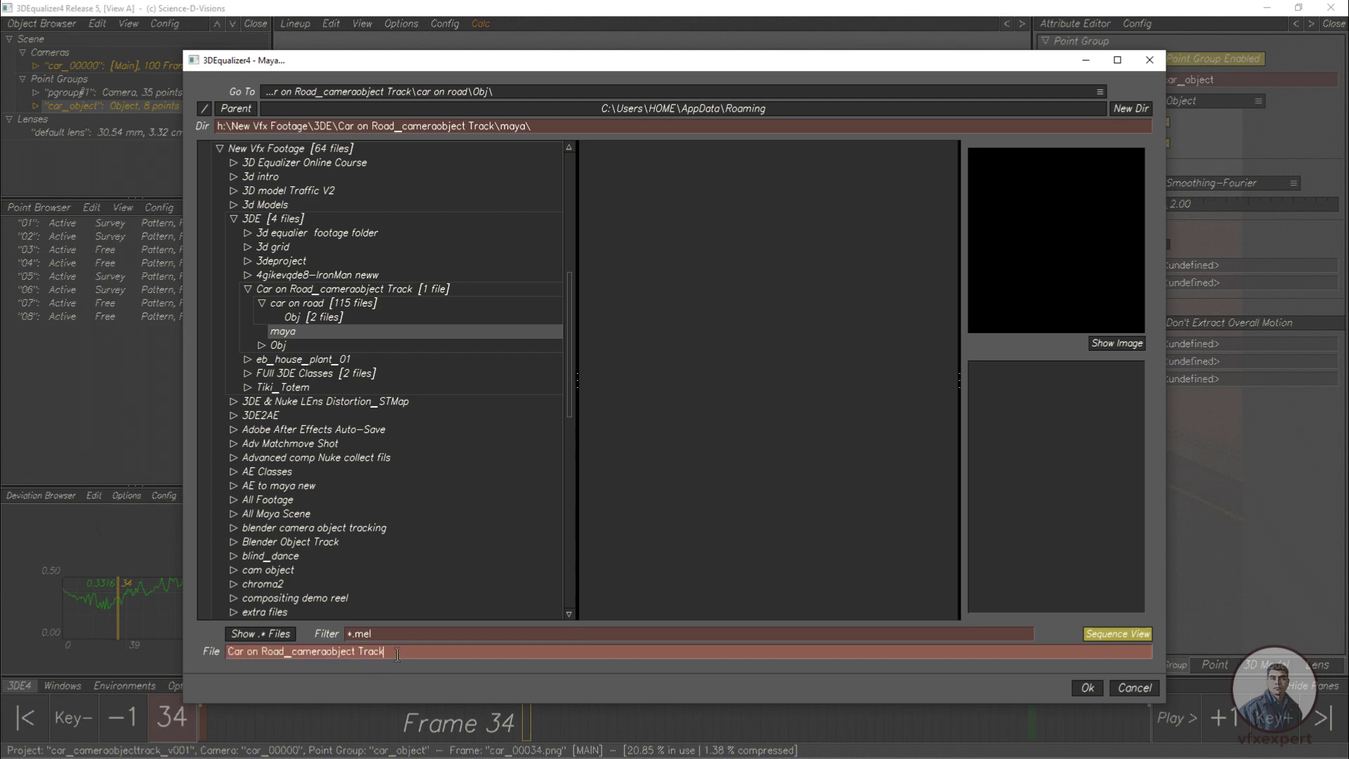
text(_cam_v001)
click(1087, 687)
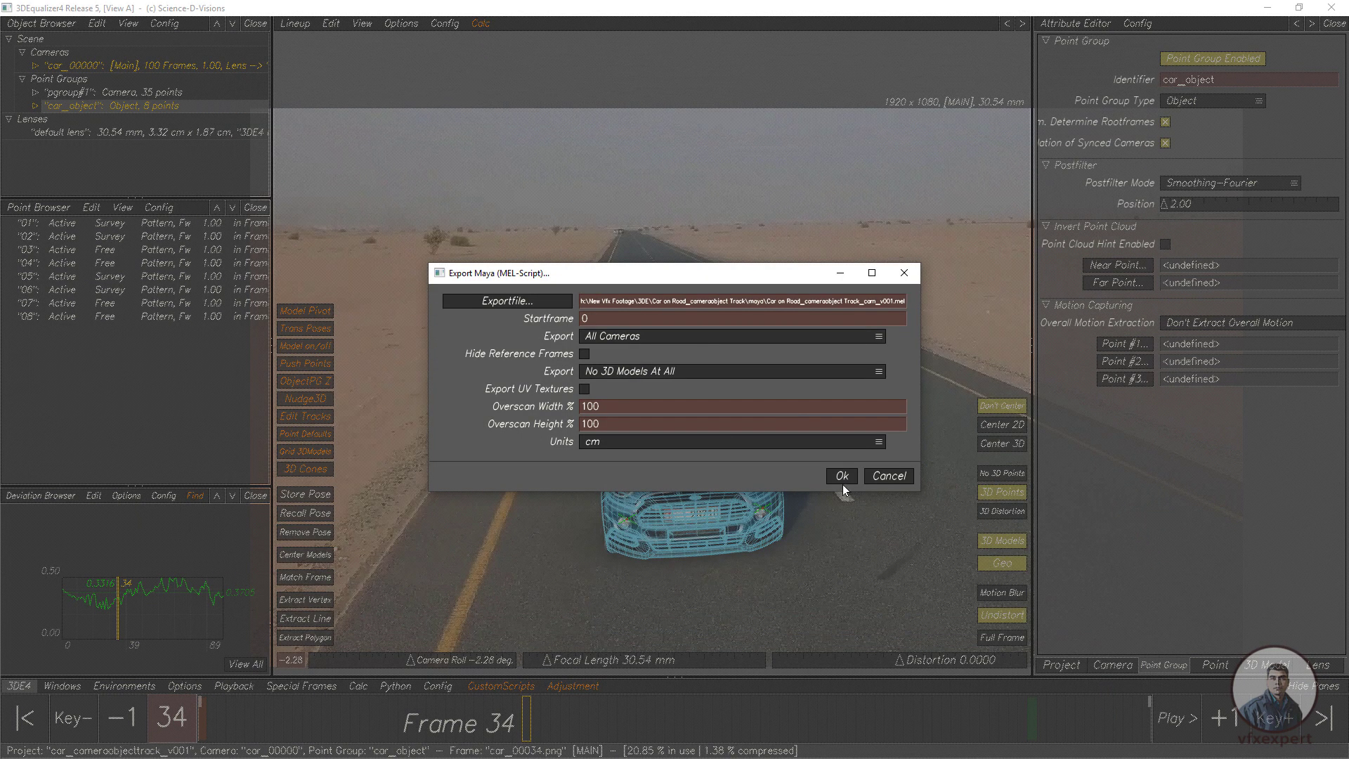
click(840, 477)
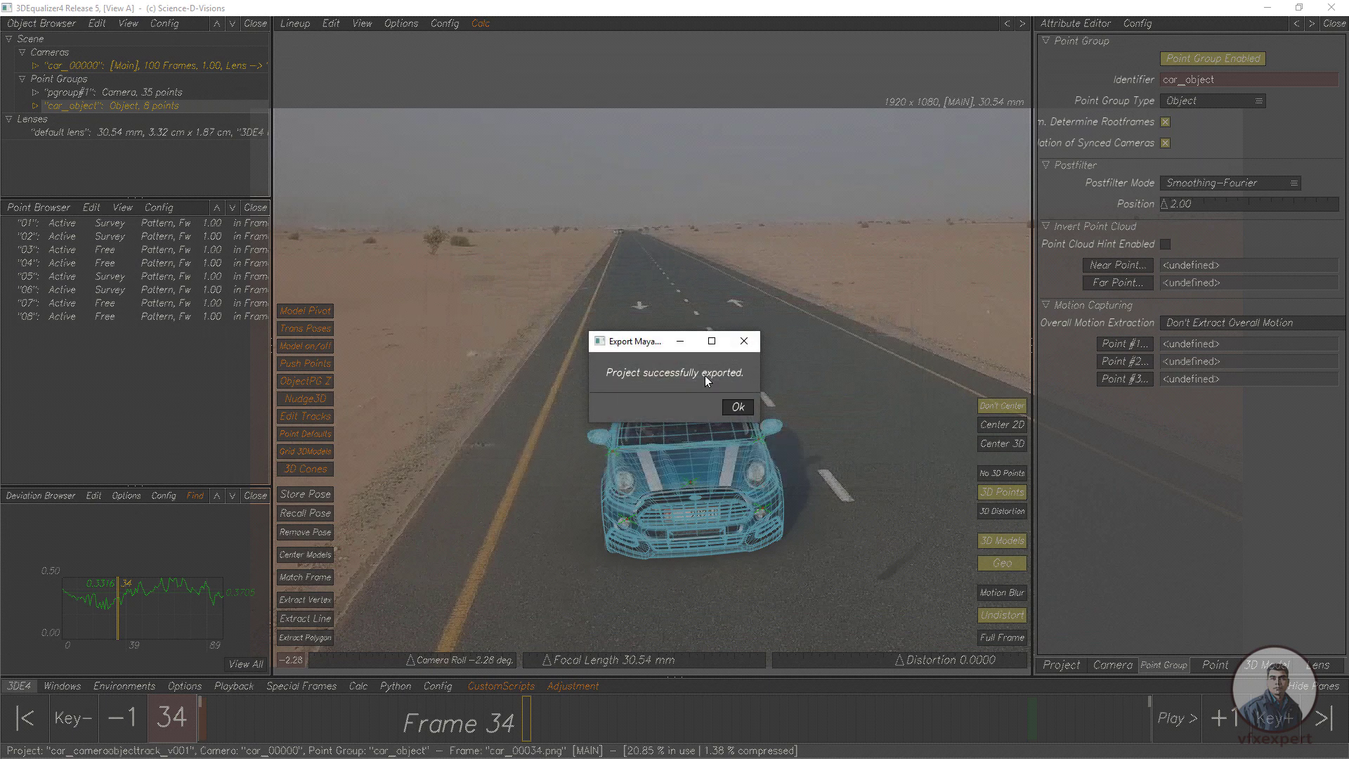
click(737, 407)
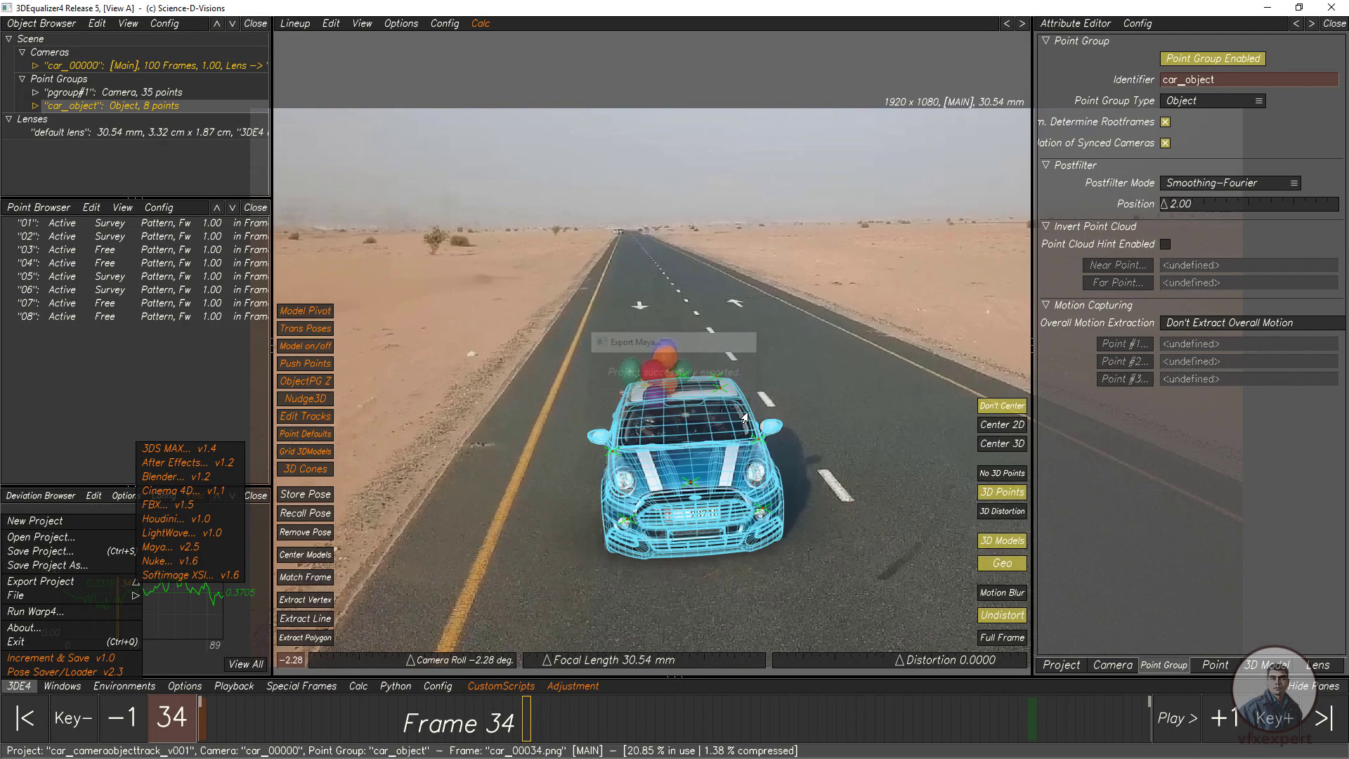
Switch to the 3D Orientation controls and select the car_obj.obj #1 model under car_object for exporting.
click(26, 687)
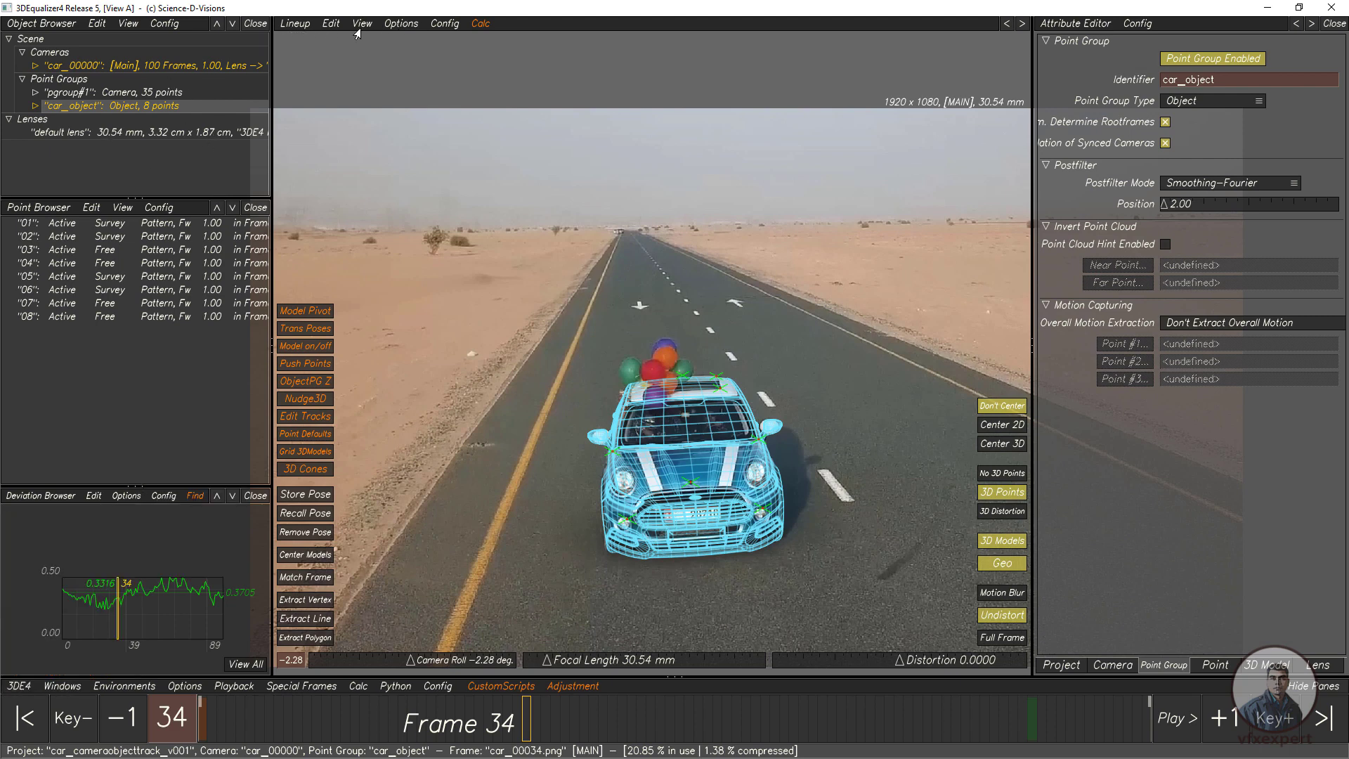
click(295, 23)
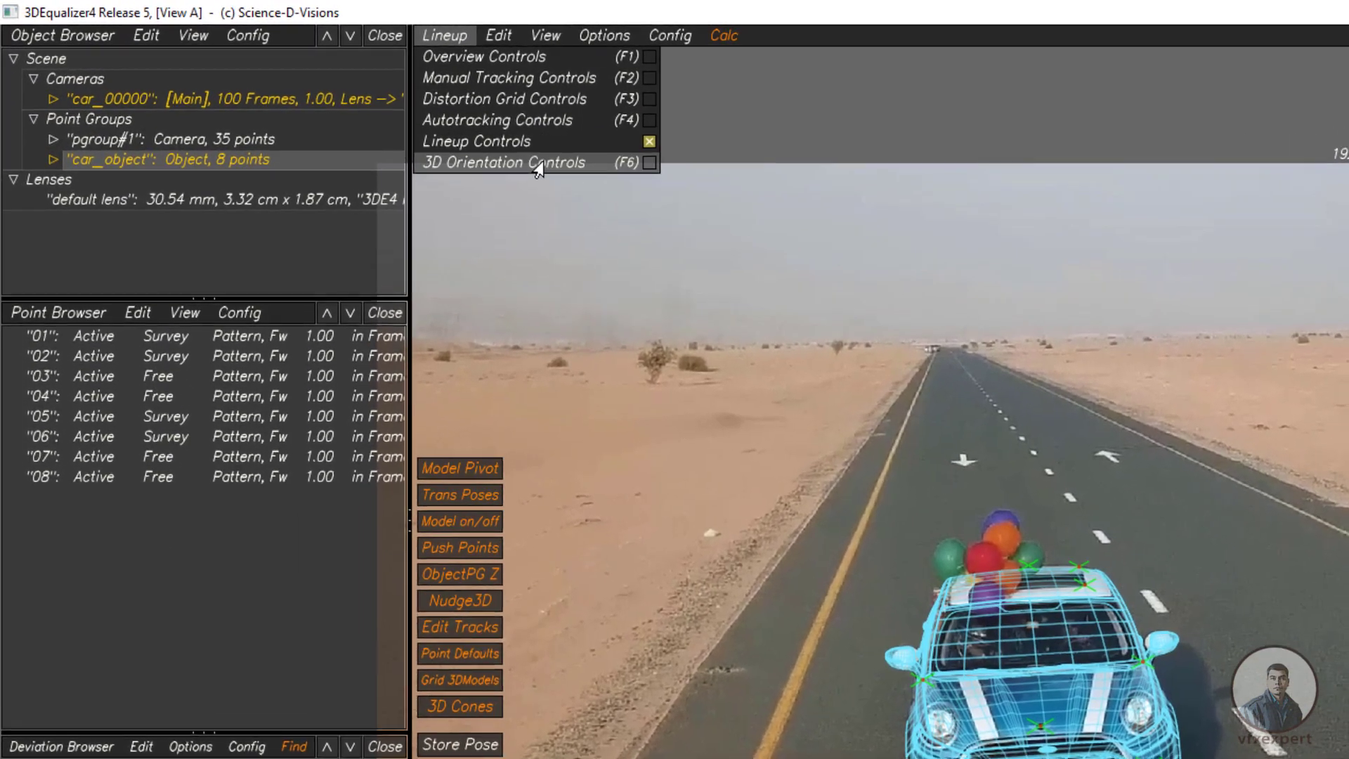
click(356, 110)
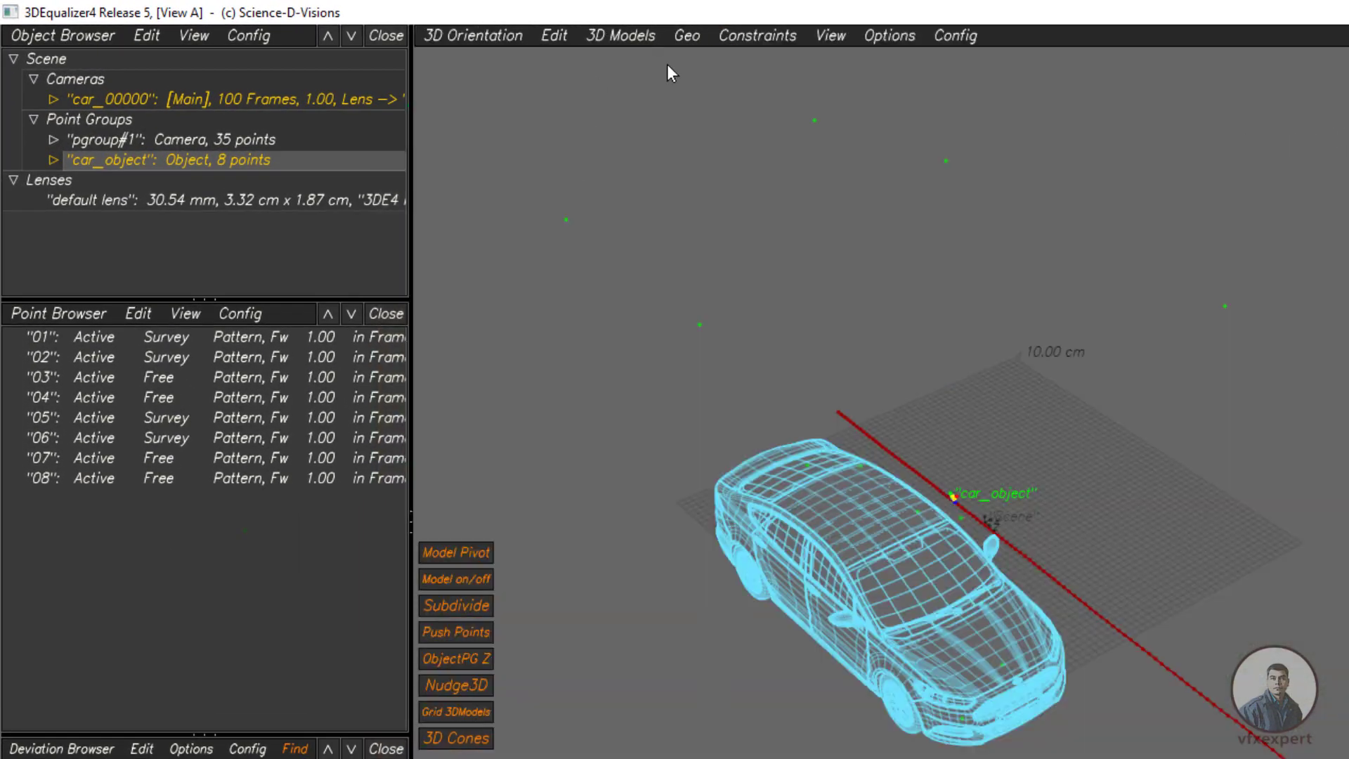
click(676, 38)
click(620, 37)
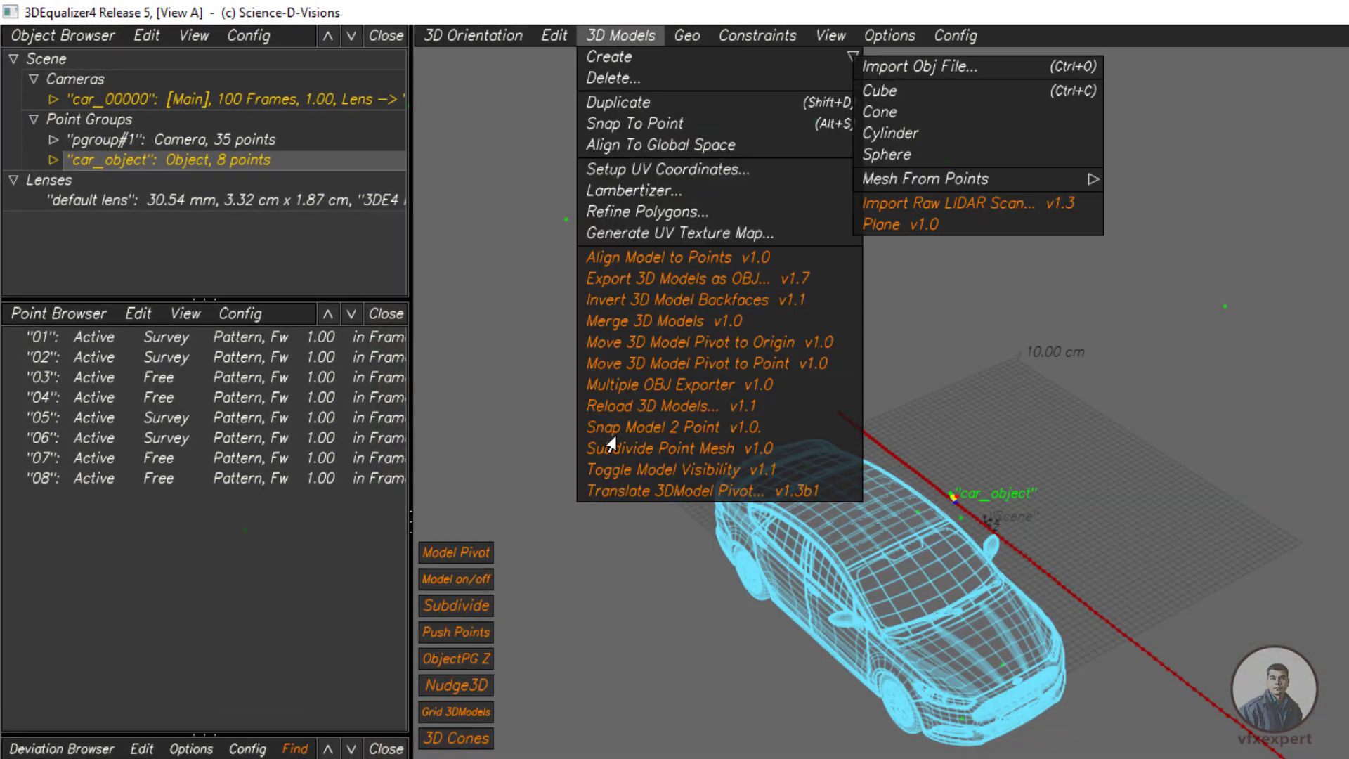
click(621, 279)
click(59, 162)
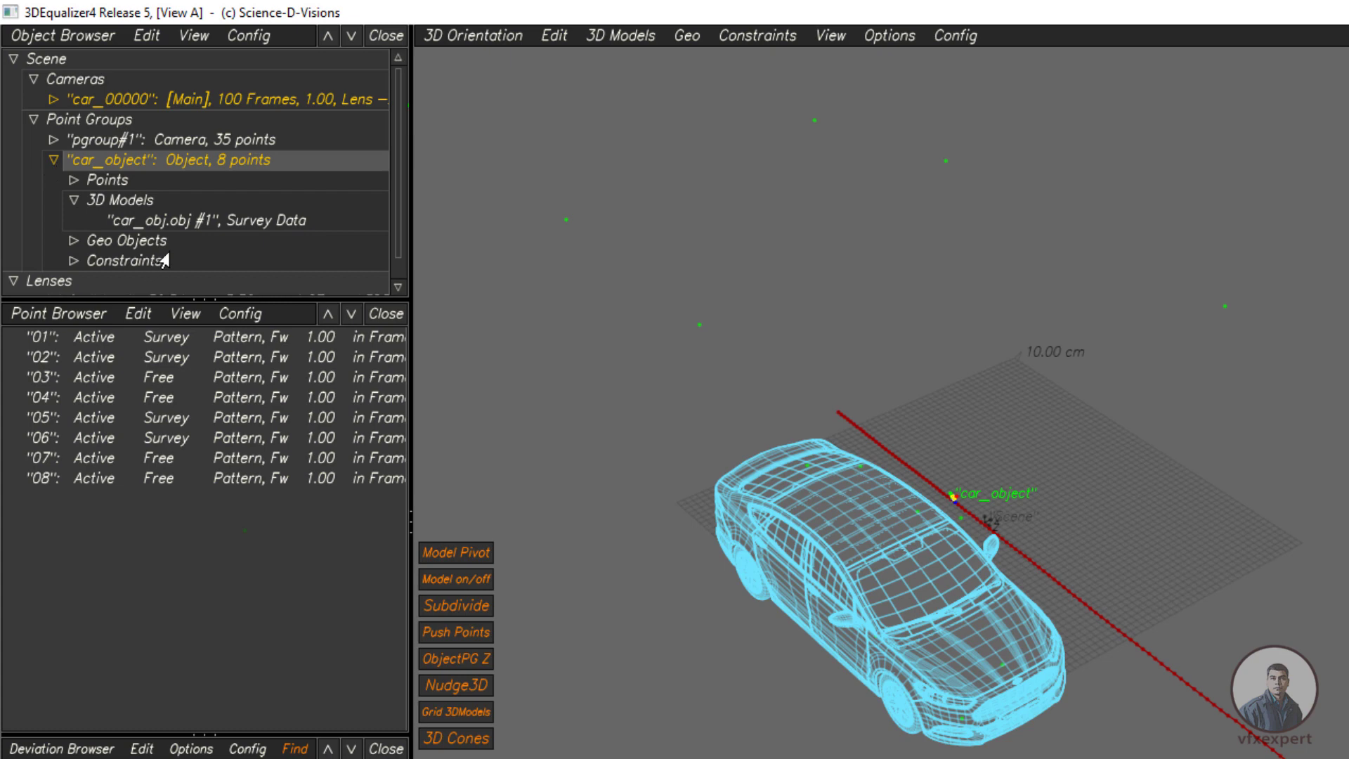
click(189, 220)
Export the selected car model as carfm3de.obj to the maya folder, with faces only and UV coordinates enabled.
click(630, 39)
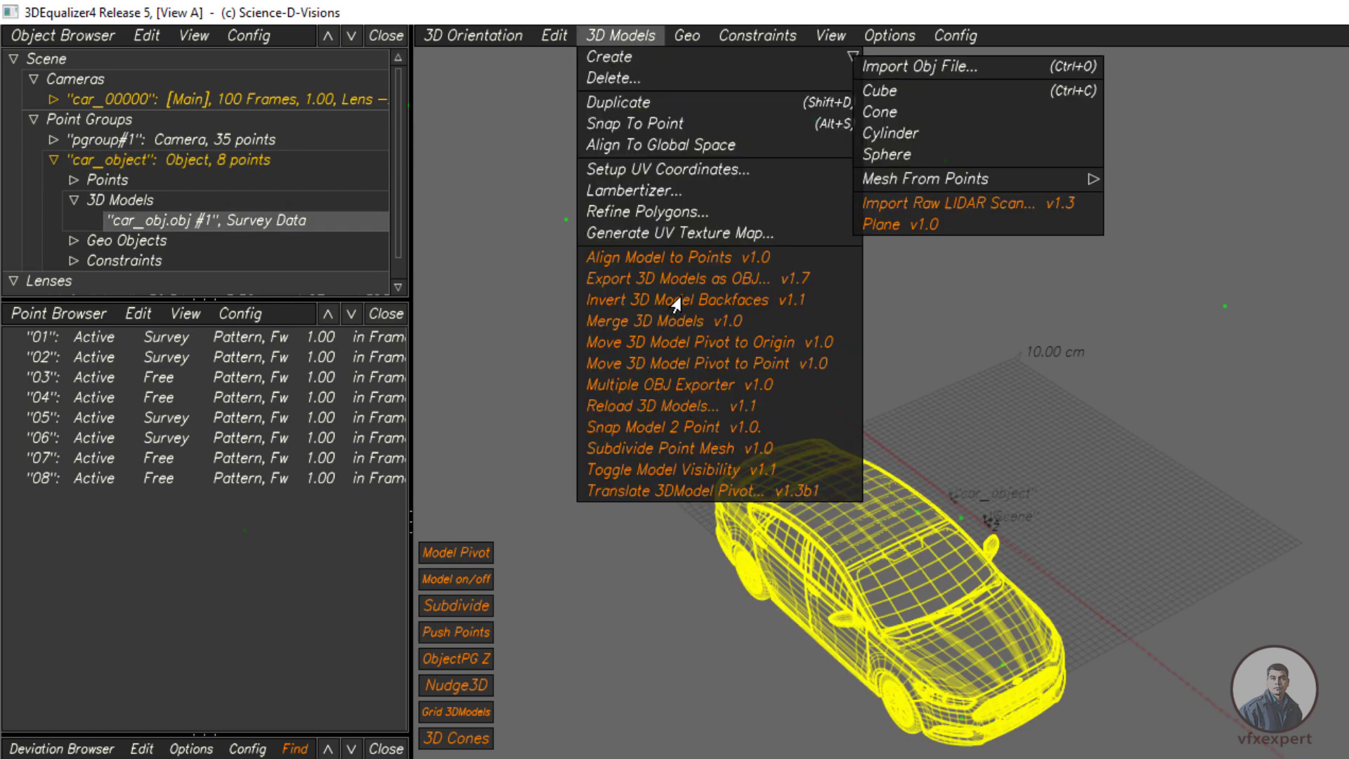
click(711, 279)
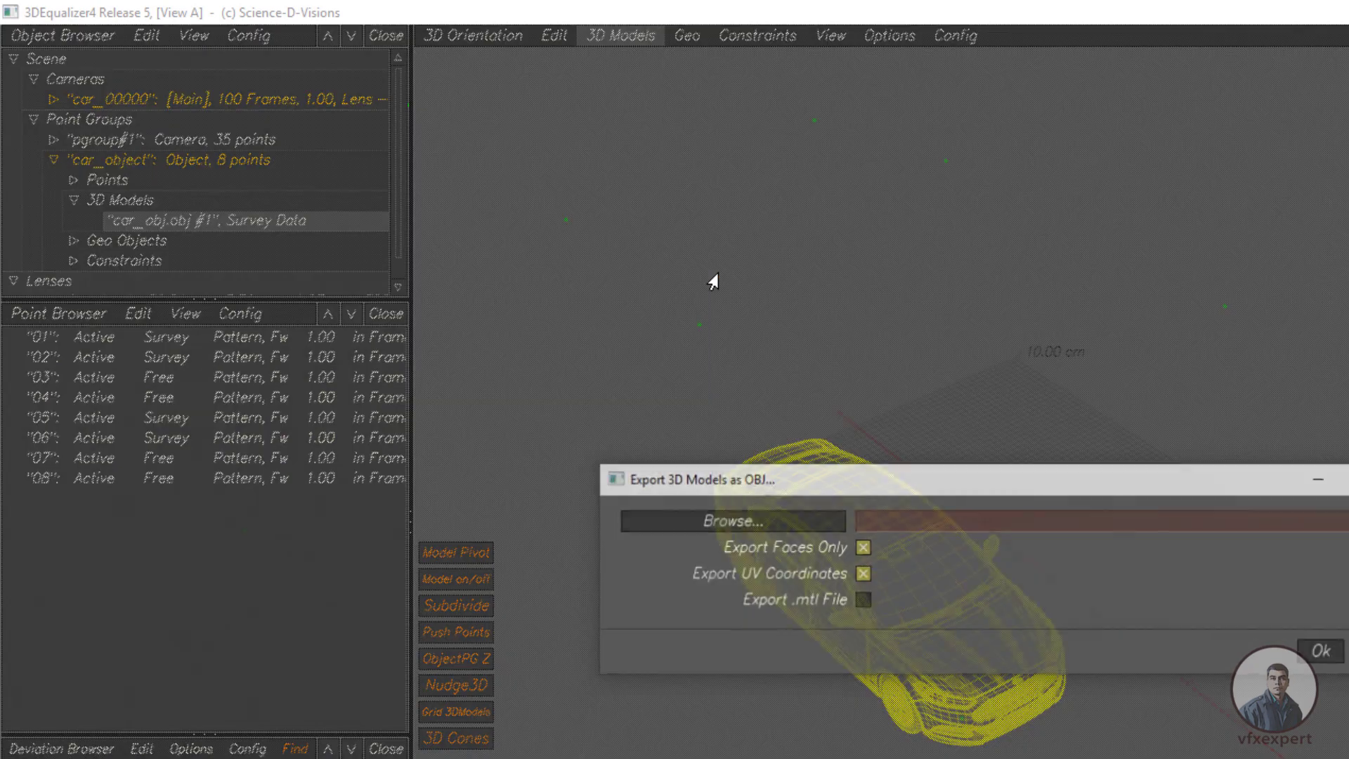
click(862, 573)
click(862, 548)
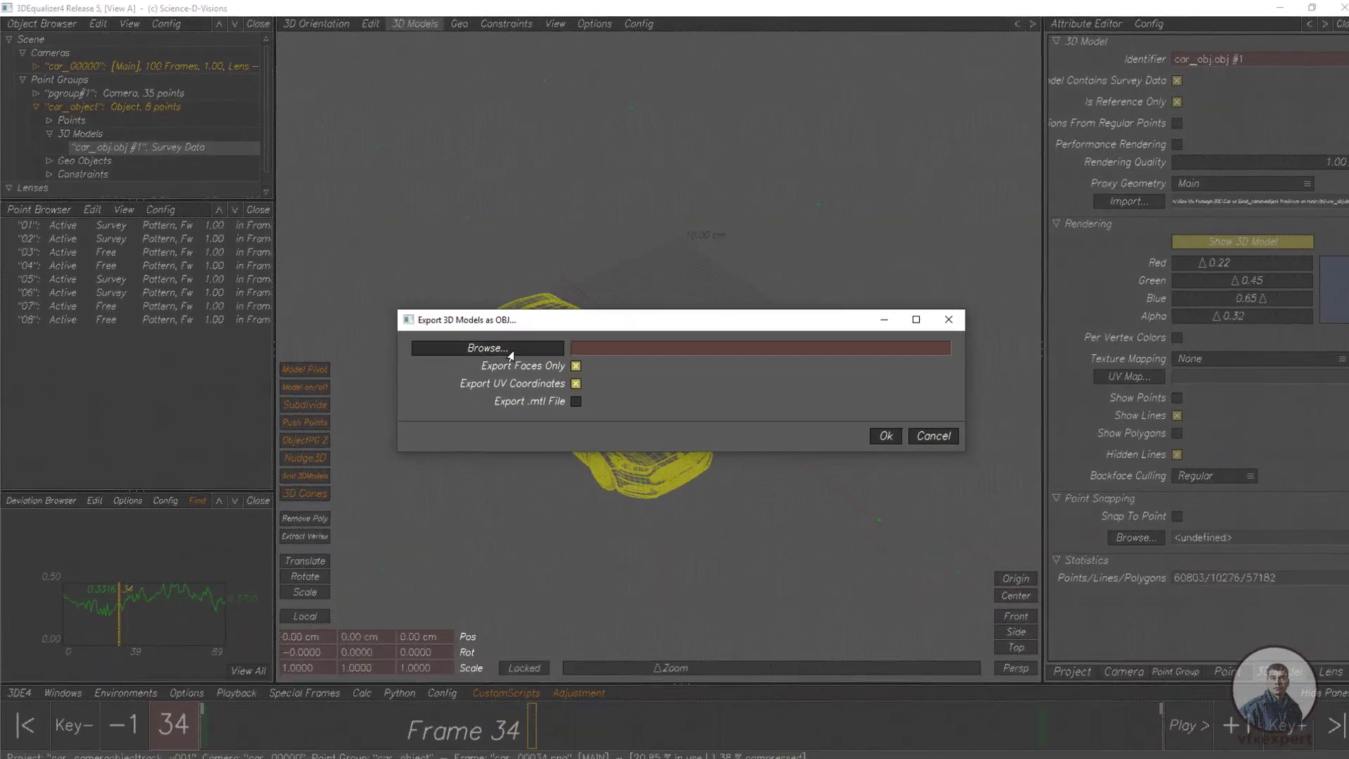
click(729, 519)
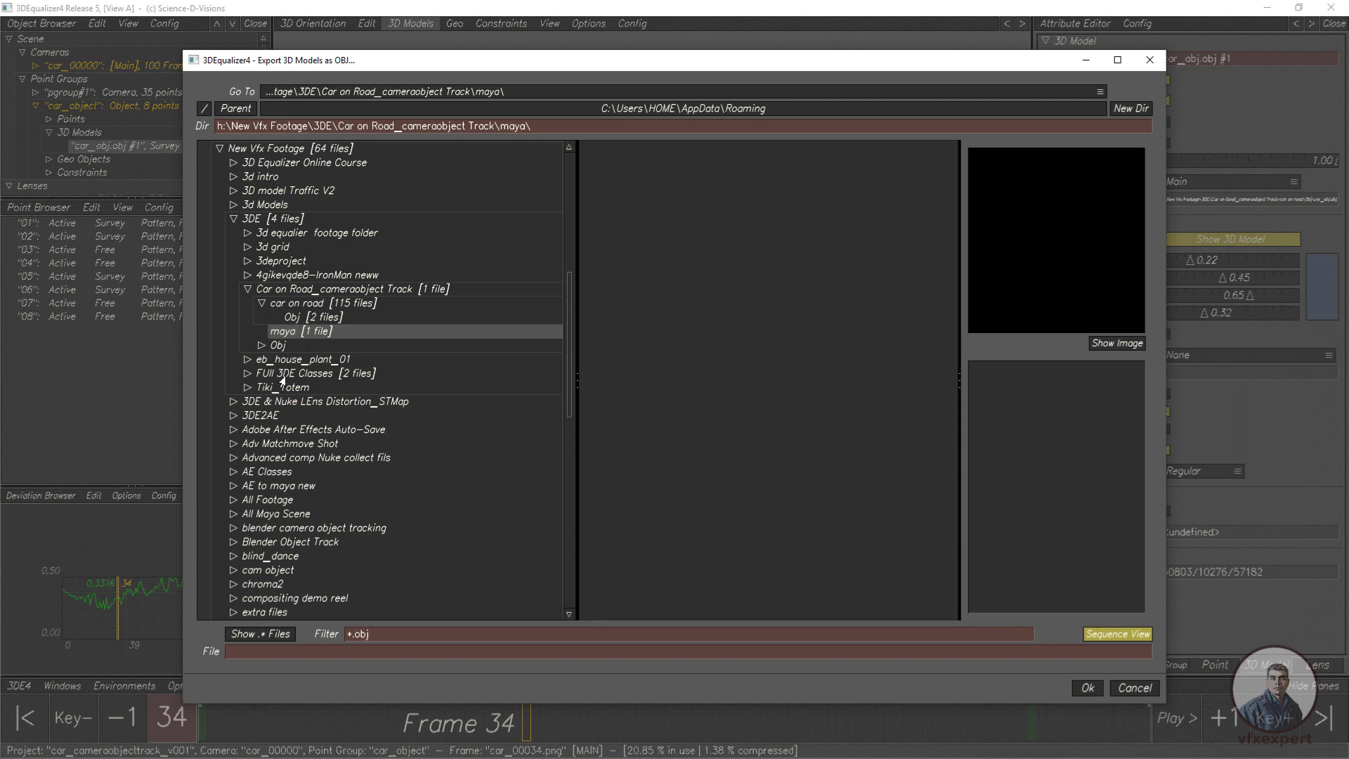
click(278, 653)
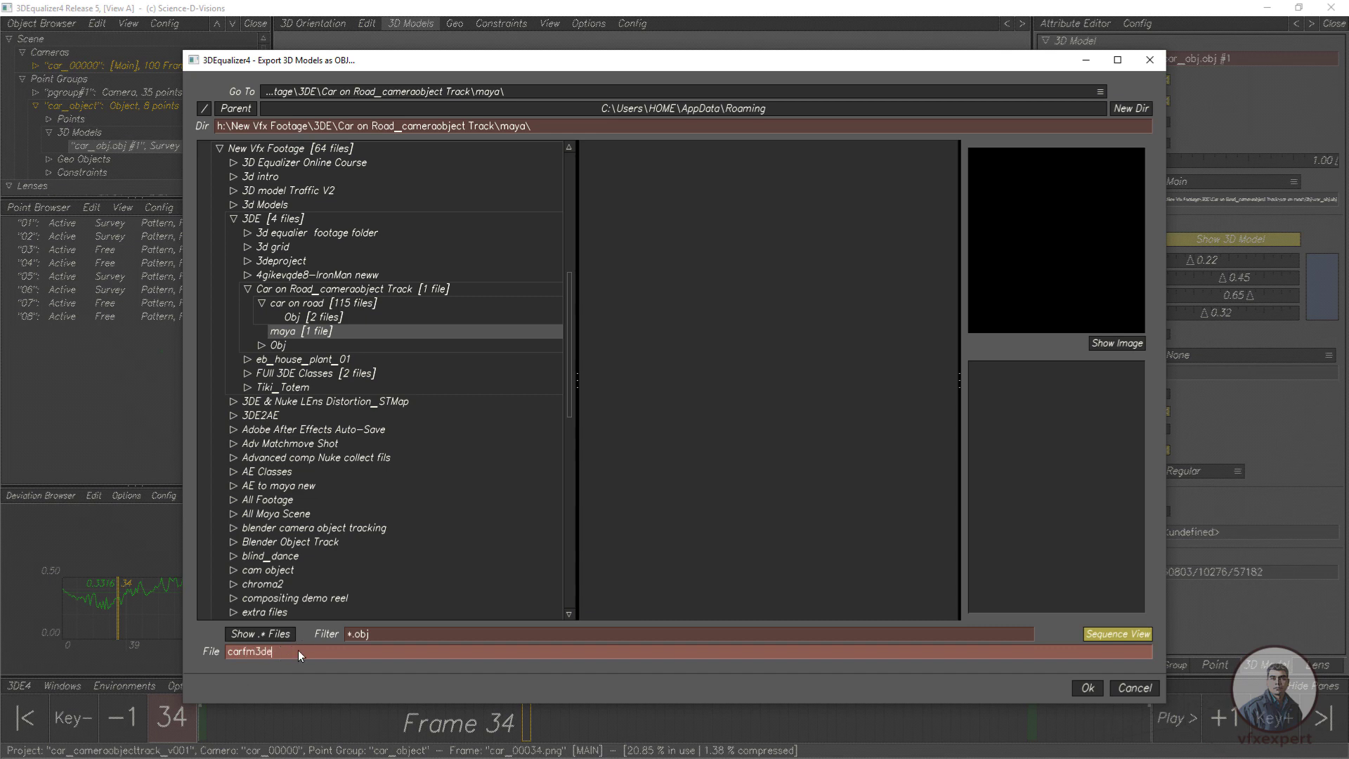
click(1086, 687)
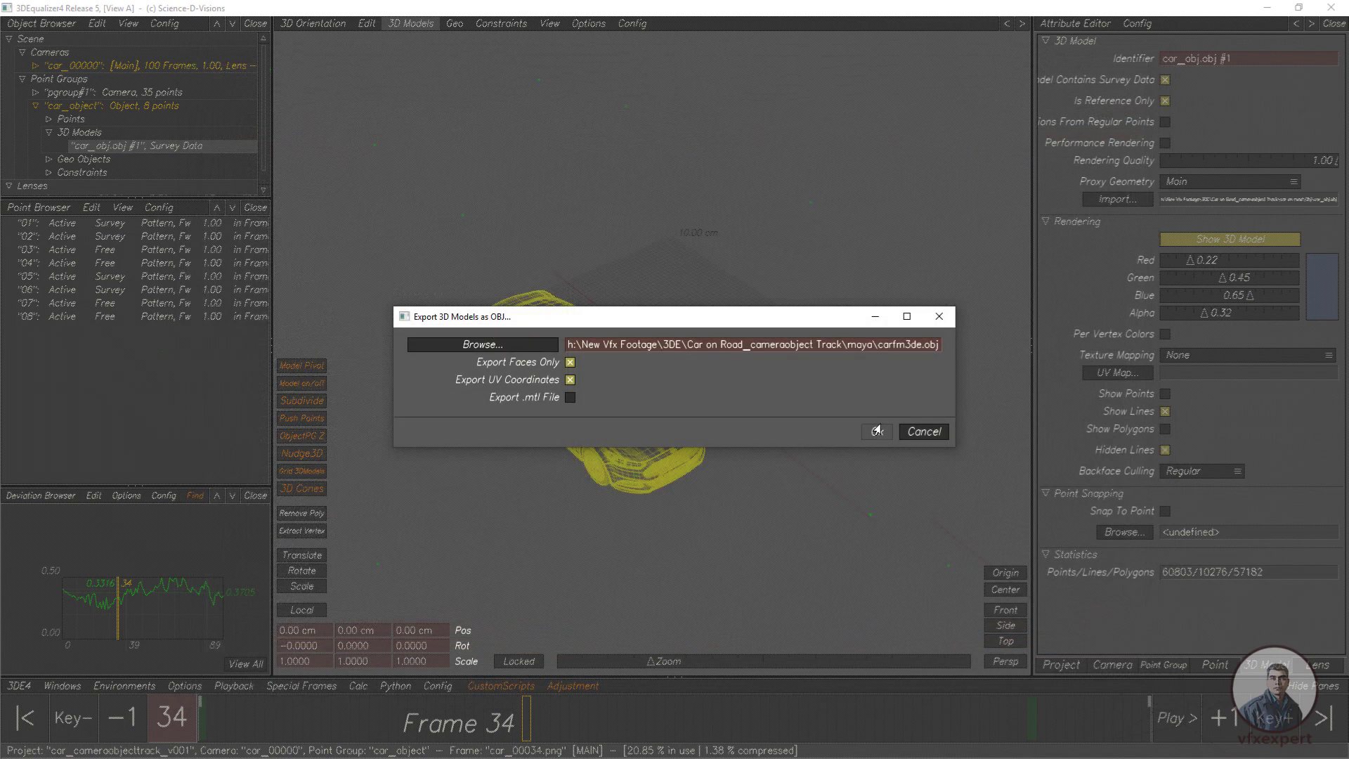
click(876, 431)
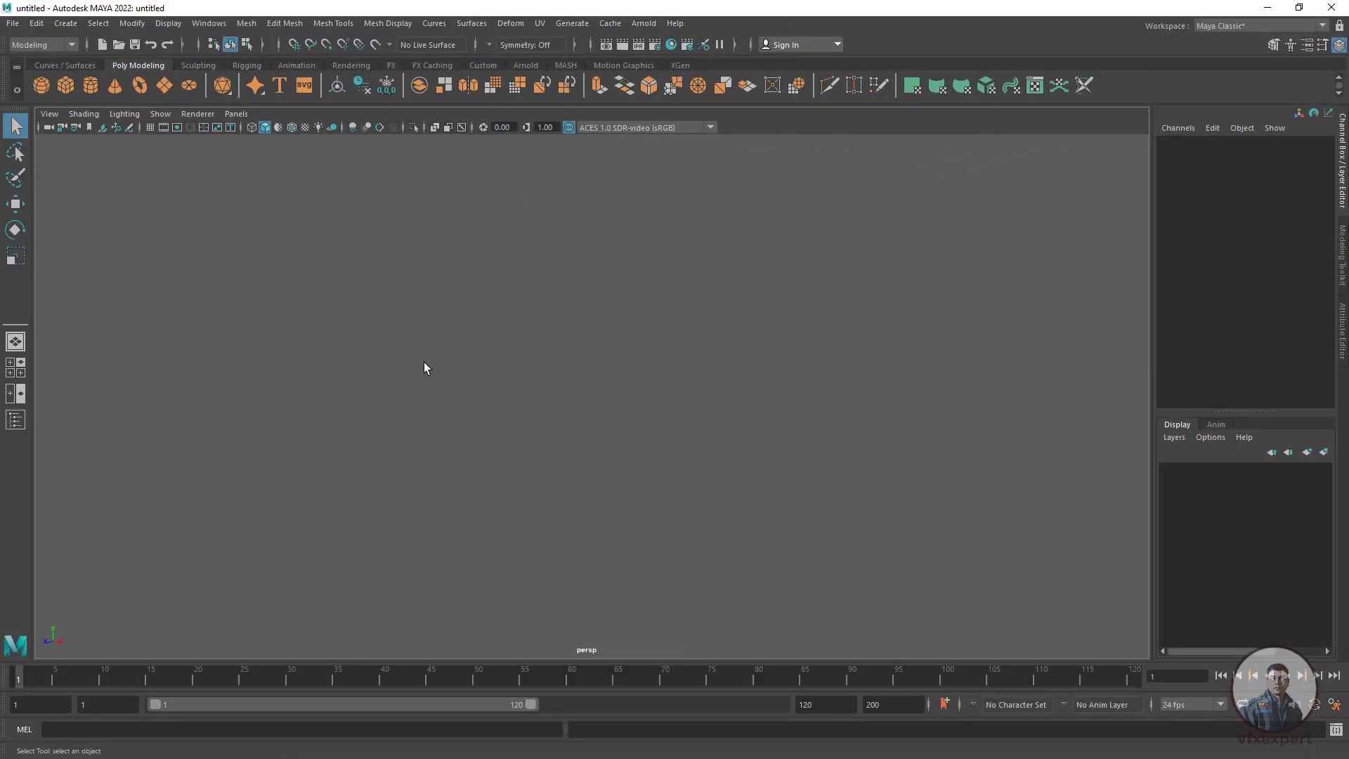
In Autodesk Maya, import Car on Road_cameraobject Track_cam_v001.mel from the project's maya folder on the H: drive.
click(12, 23)
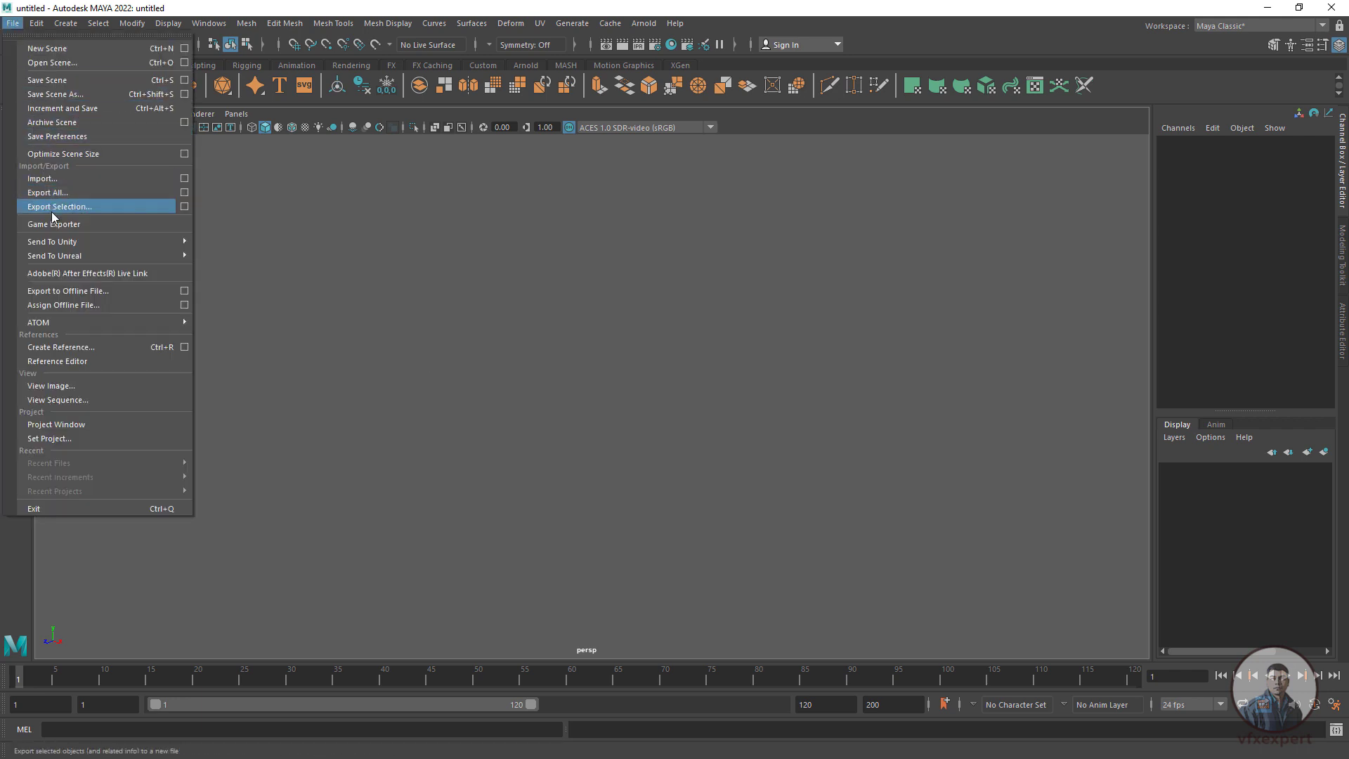
click(52, 179)
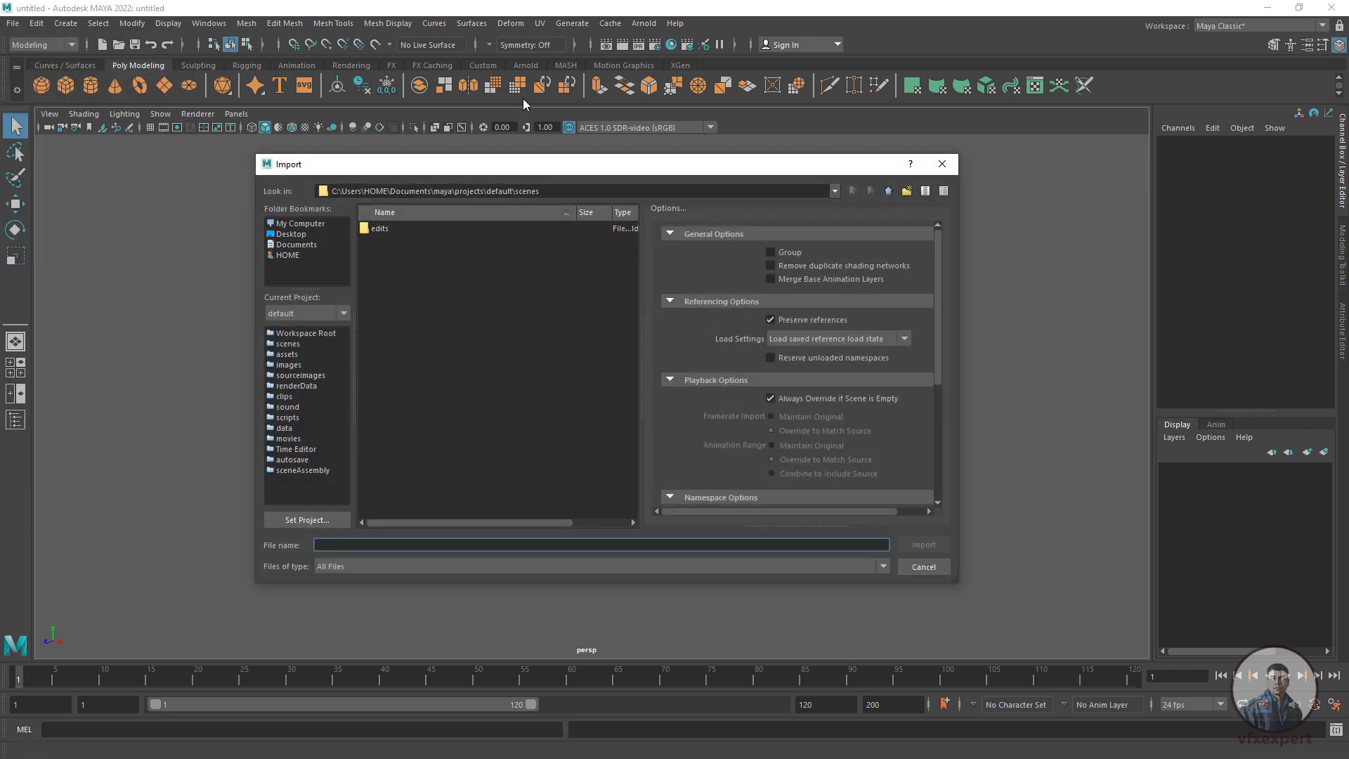
click(319, 224)
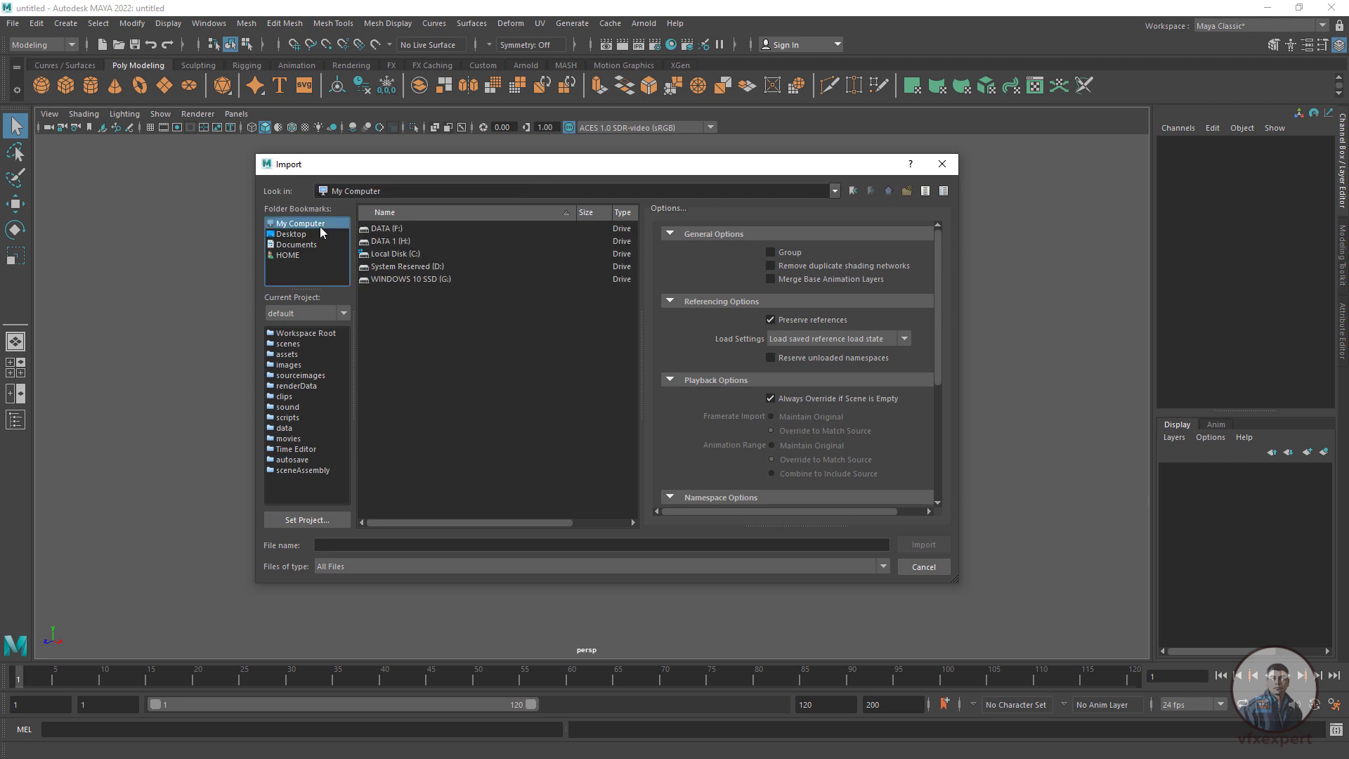
double_click(392, 241)
double_click(449, 278)
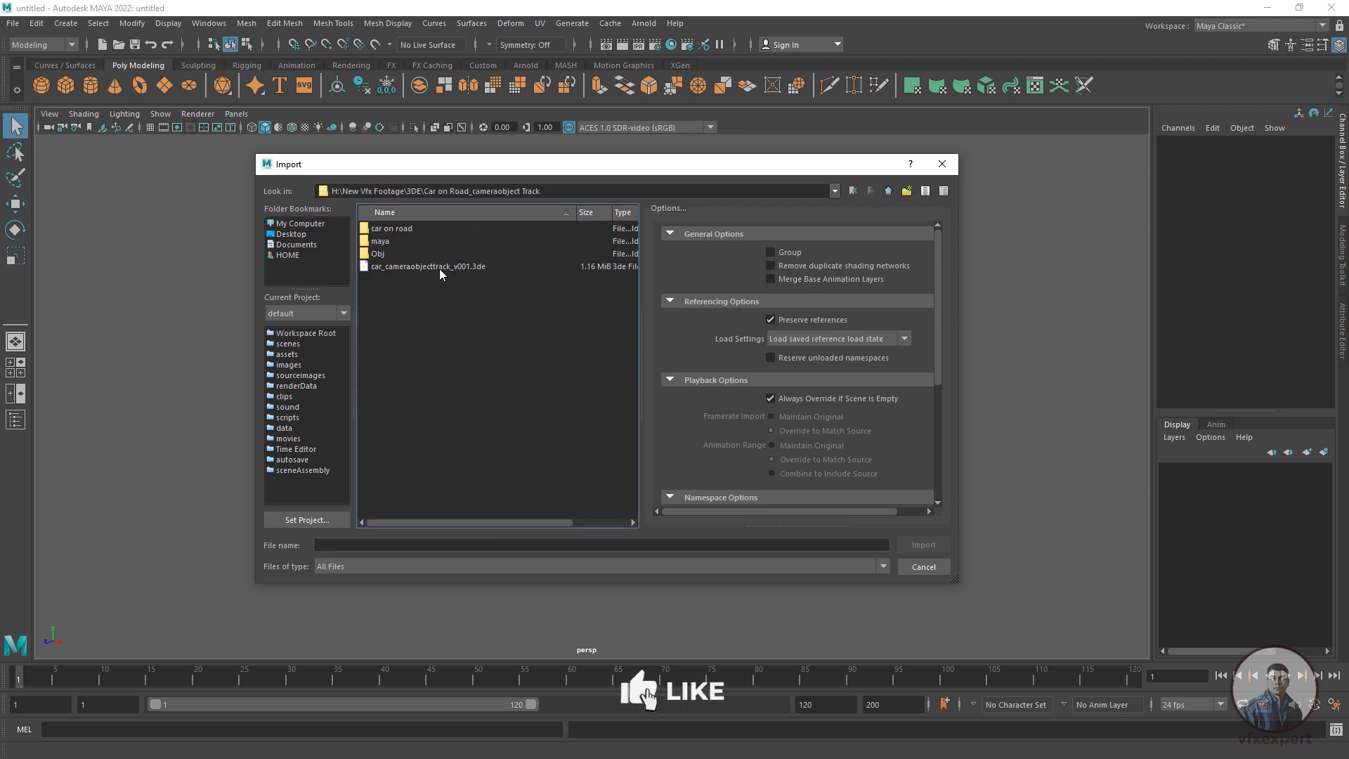
double_click(388, 240)
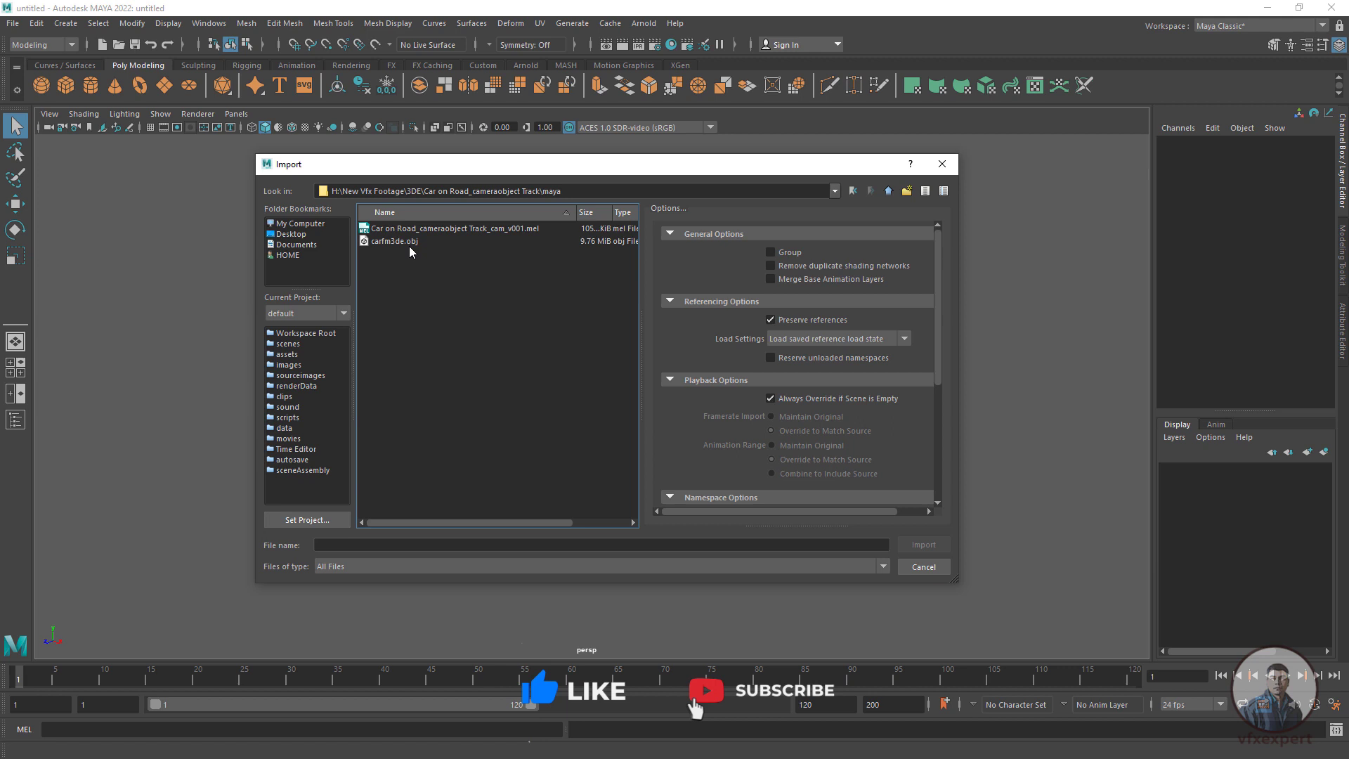
click(457, 229)
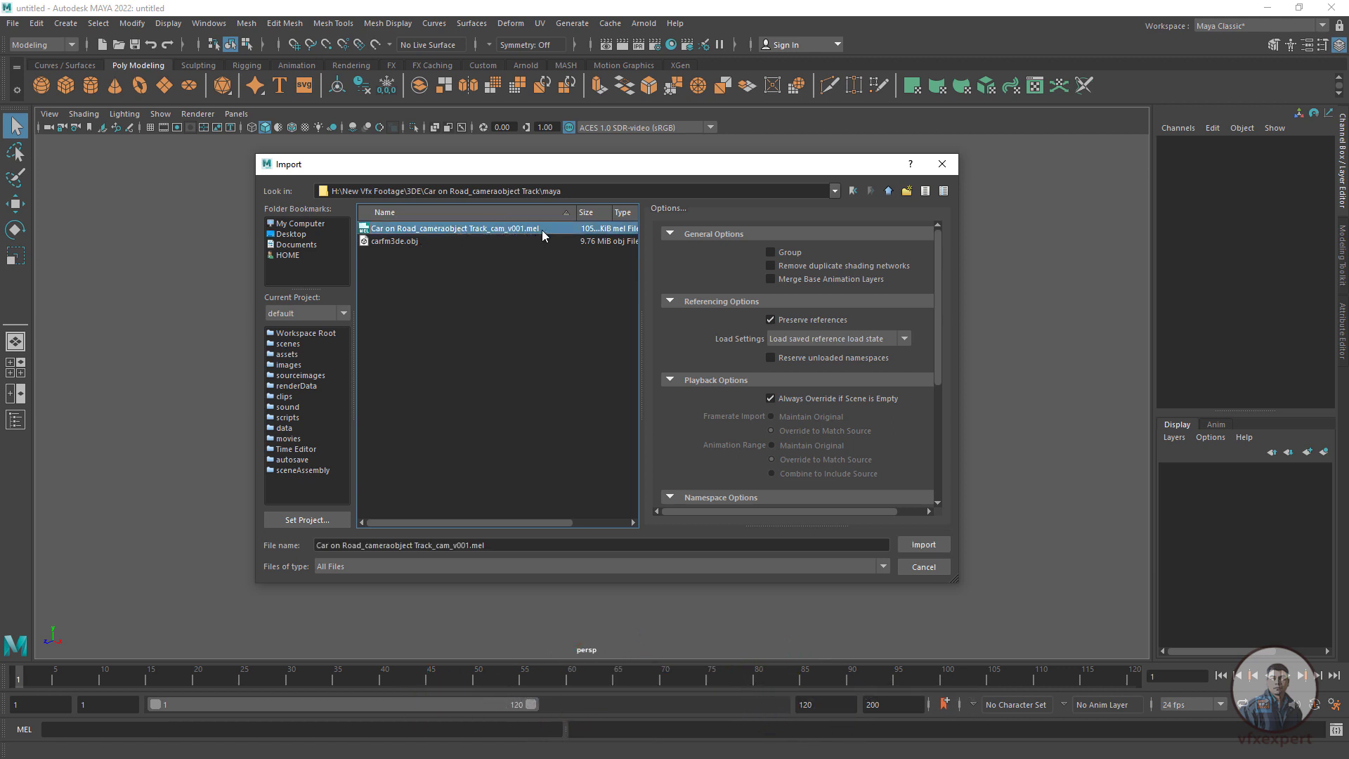
click(924, 547)
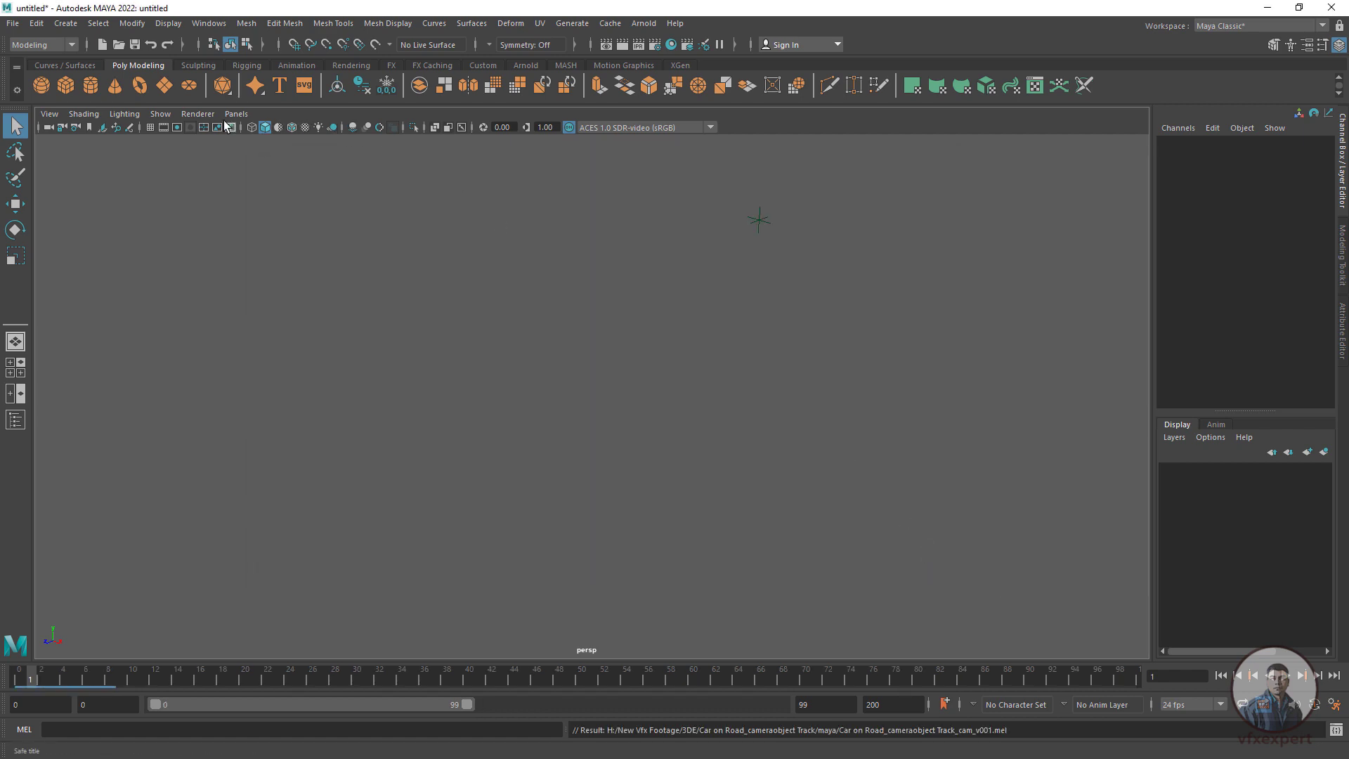
Look through the imported car_00000_1_1 camera, then play the footage and move the timeline to frame 20.
click(236, 113)
mouse_move(296, 131)
click(411, 130)
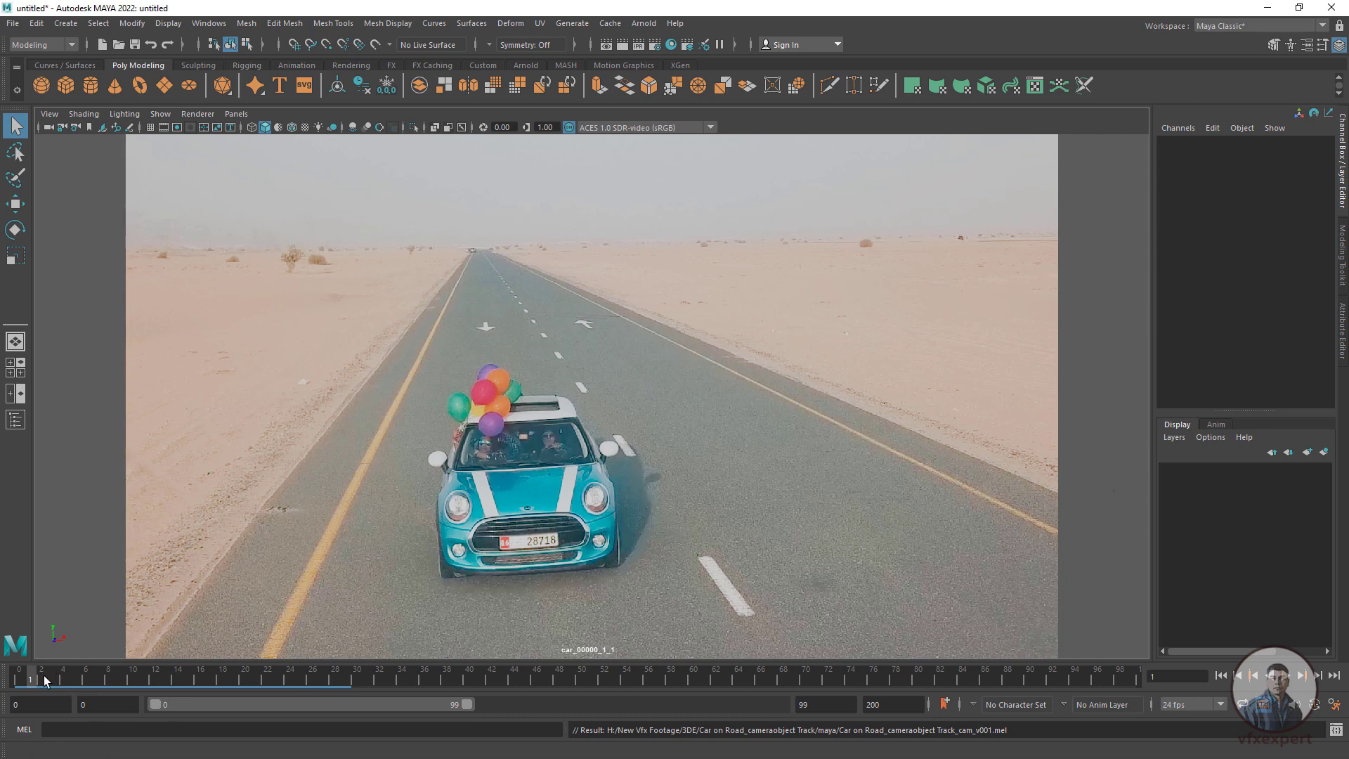
key(alt+v)
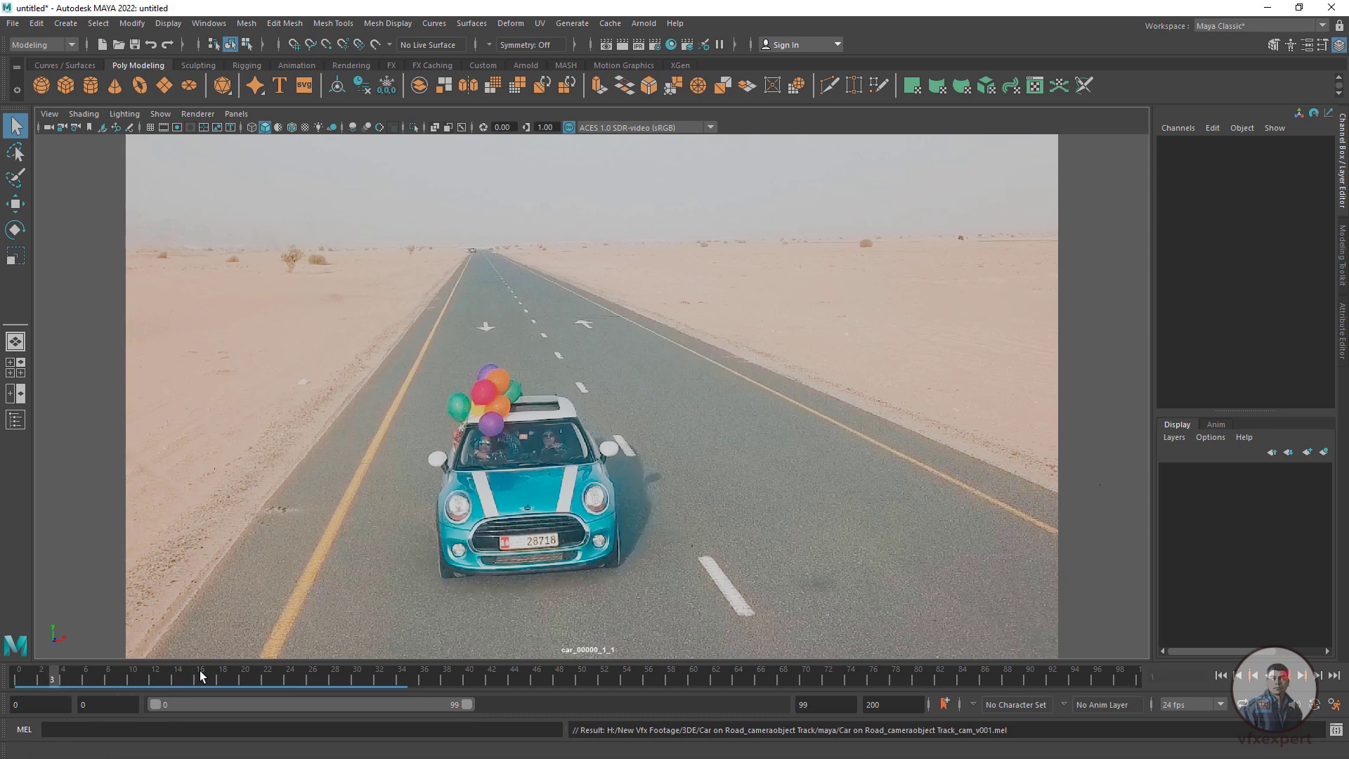
key(alt+v)
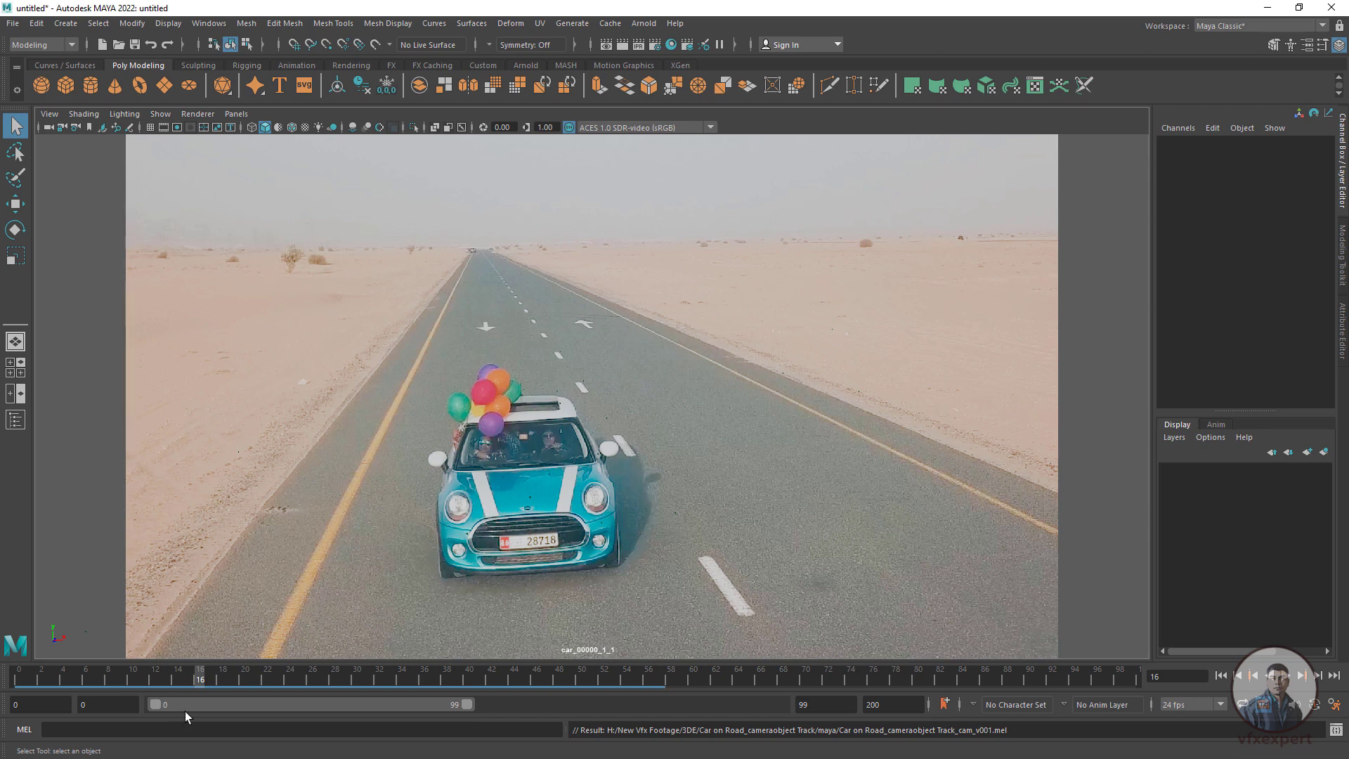
drag(201, 681, 243, 682)
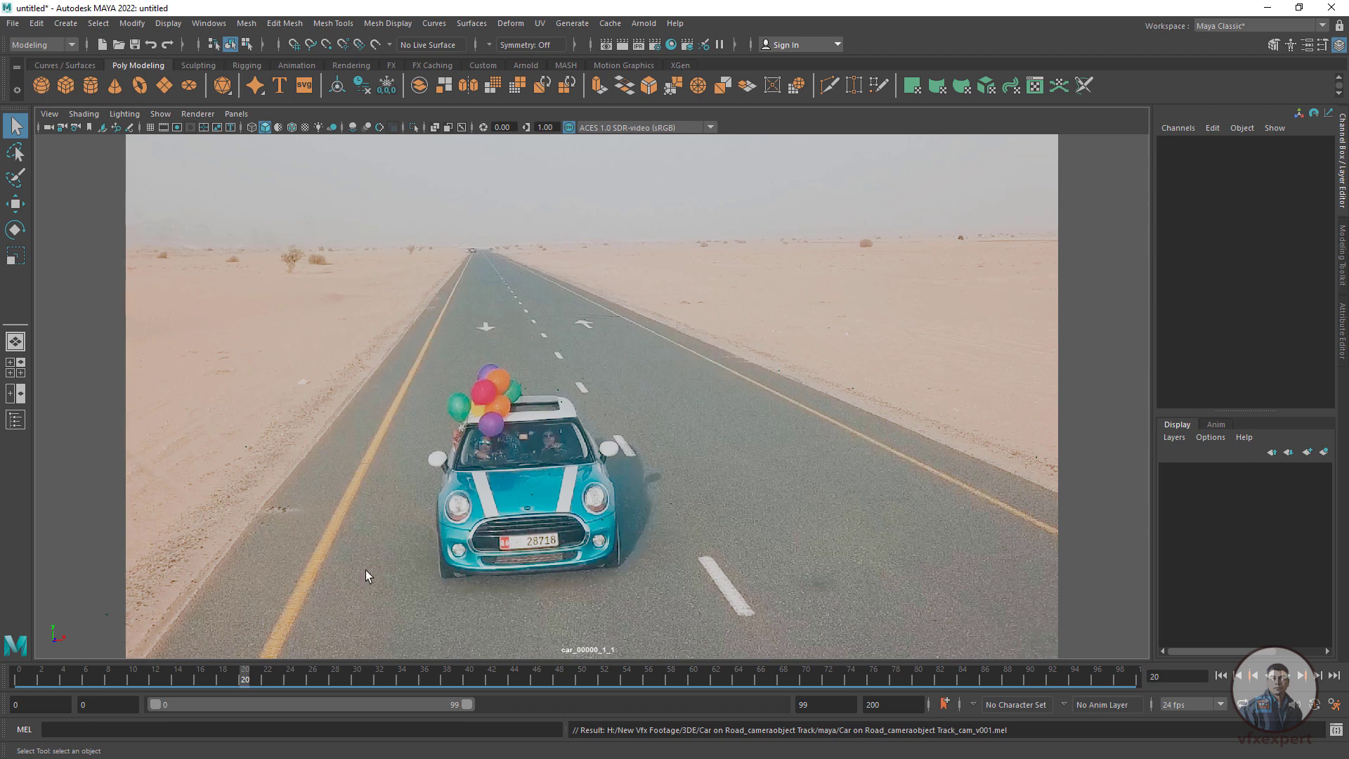
Open the Outliner, expand the Scene group and select the car_00000_1_1 camera.
click(209, 24)
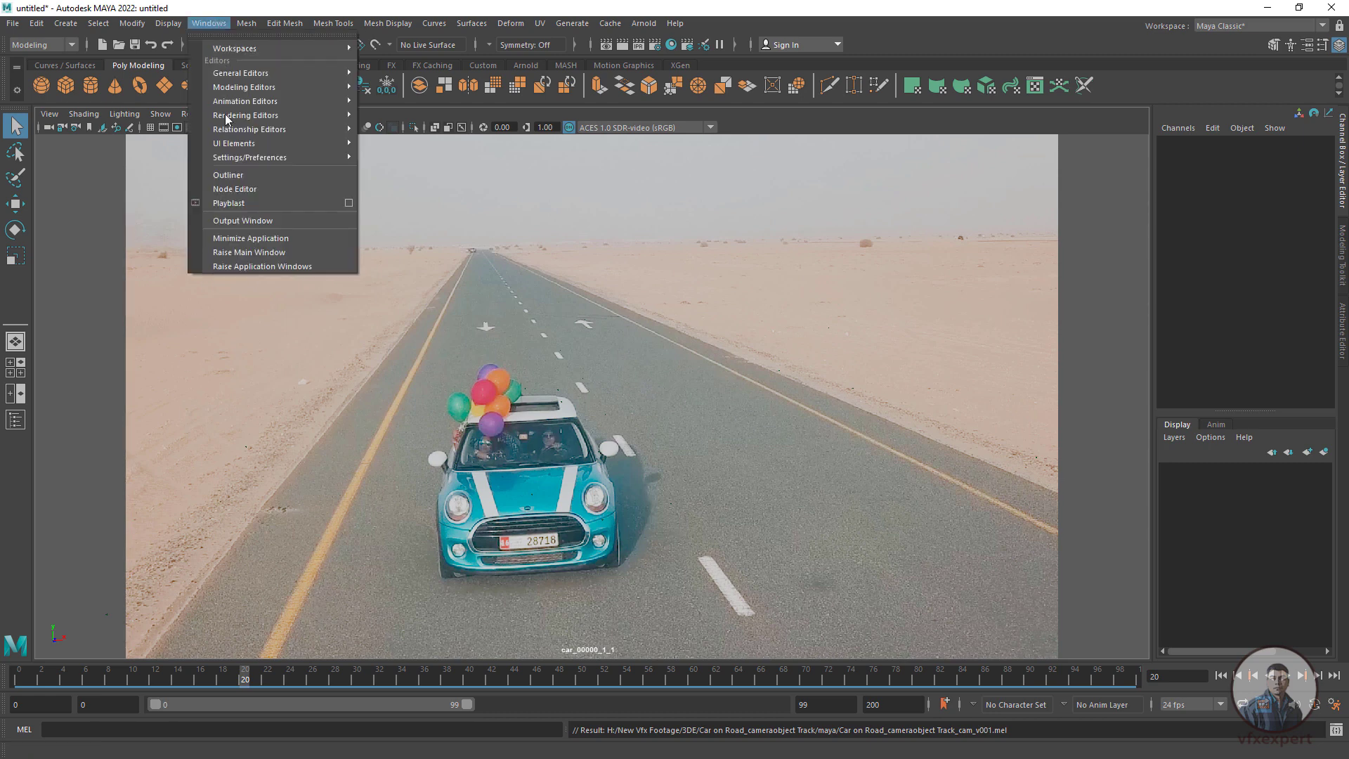
click(232, 175)
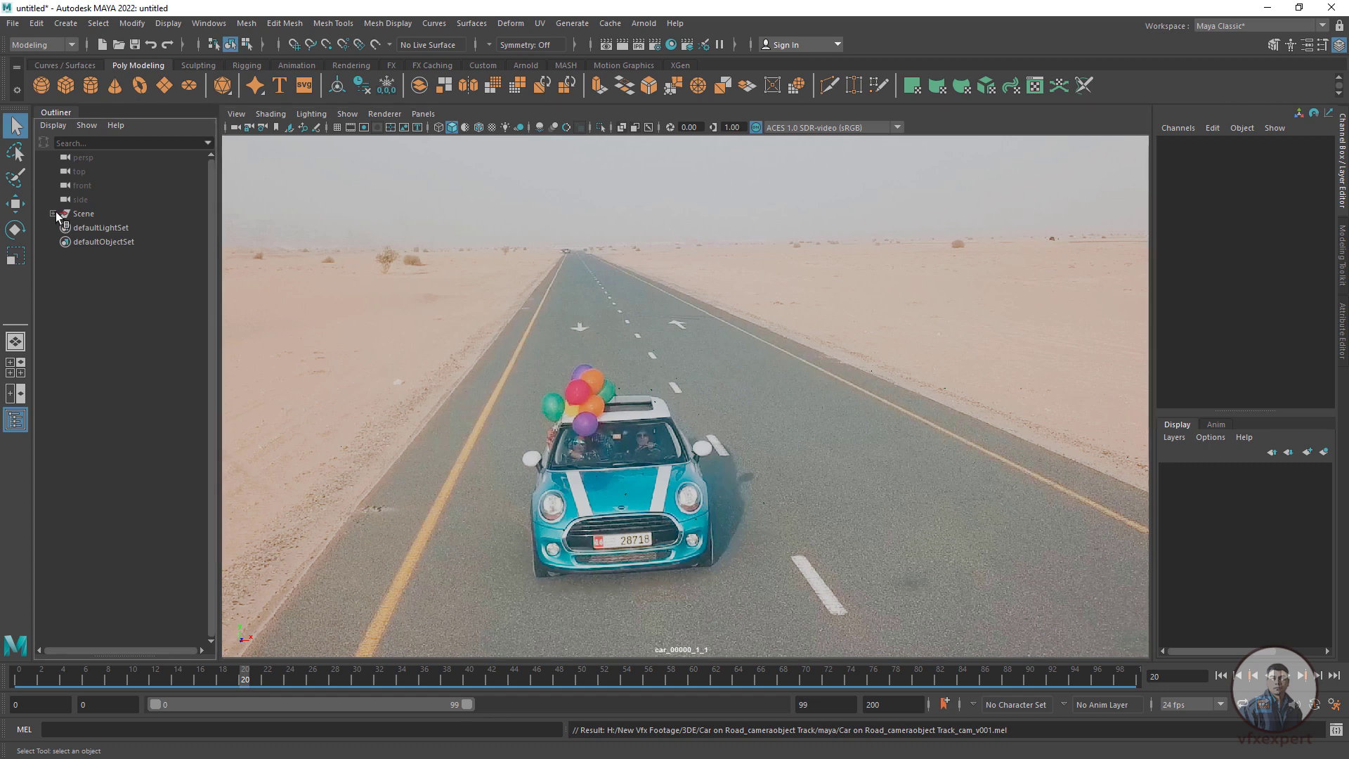
click(53, 213)
click(96, 228)
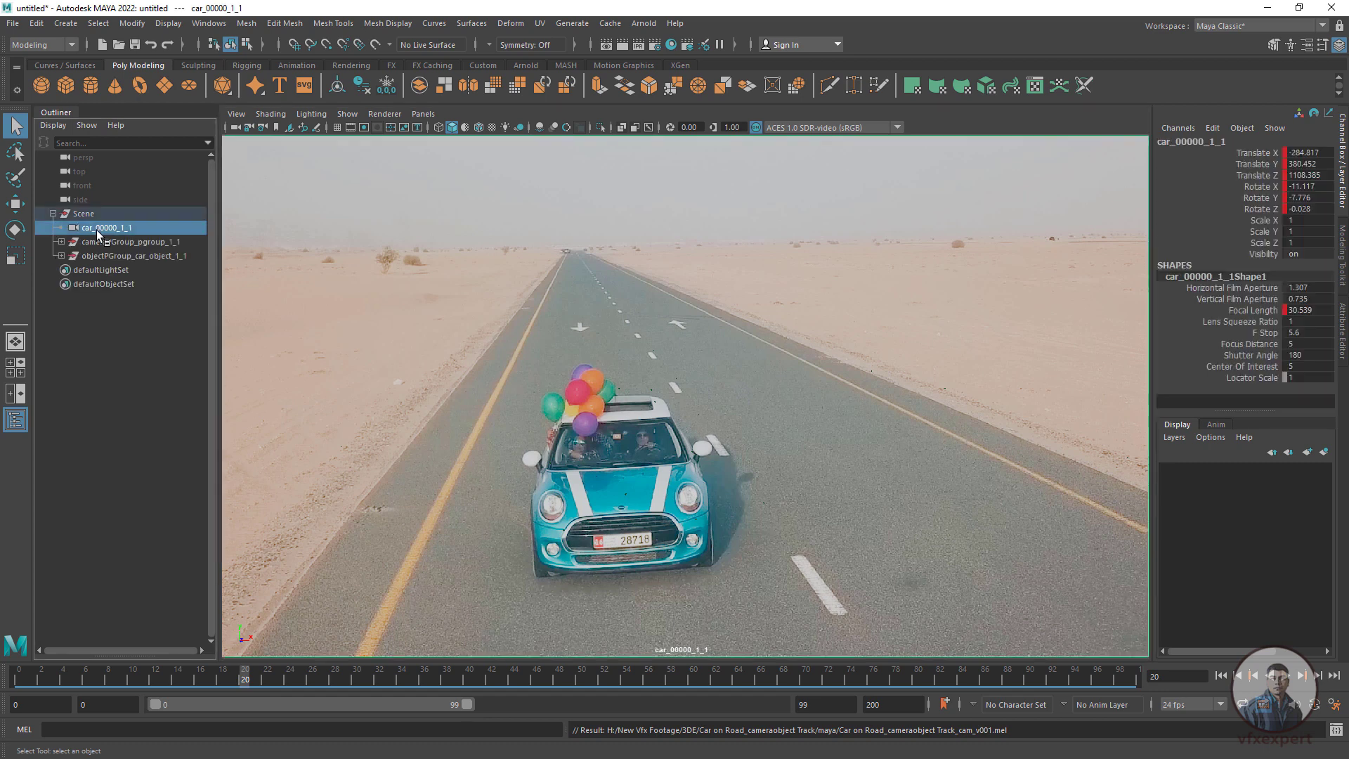
Replace the camera image plane's source with car.00000.jpg from H:\Sequence Problem\new_sequence, keeping it set as an image sequence.
click(1343, 329)
click(1216, 136)
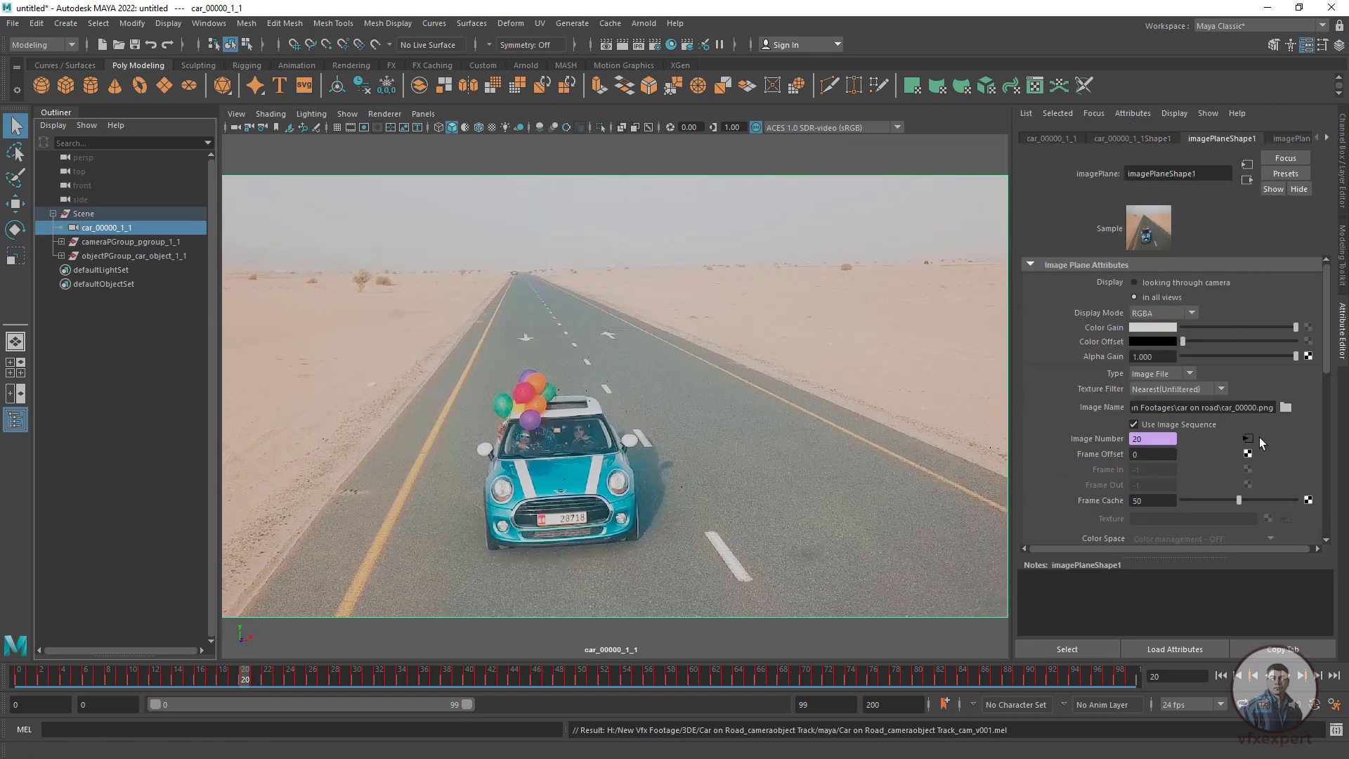
click(1284, 407)
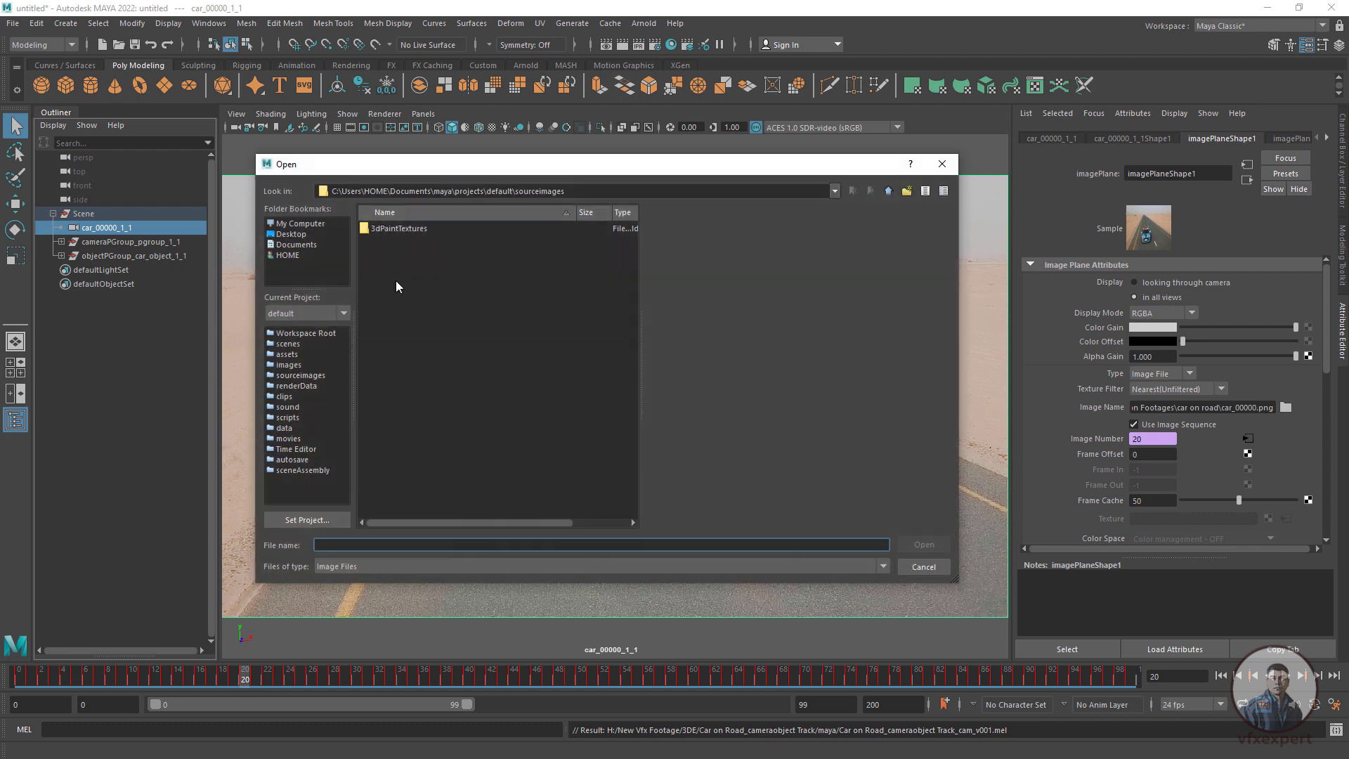
click(313, 224)
double_click(391, 241)
double_click(404, 371)
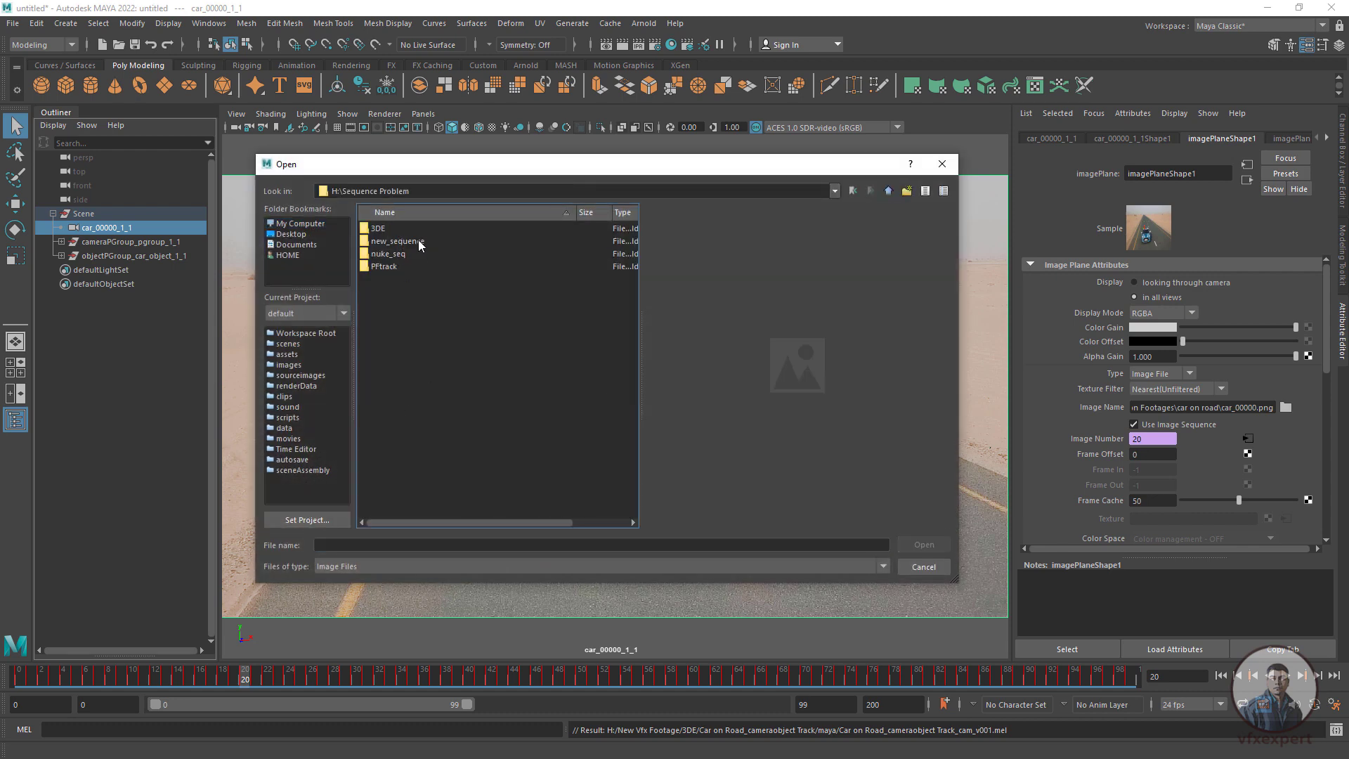
double_click(387, 242)
click(406, 229)
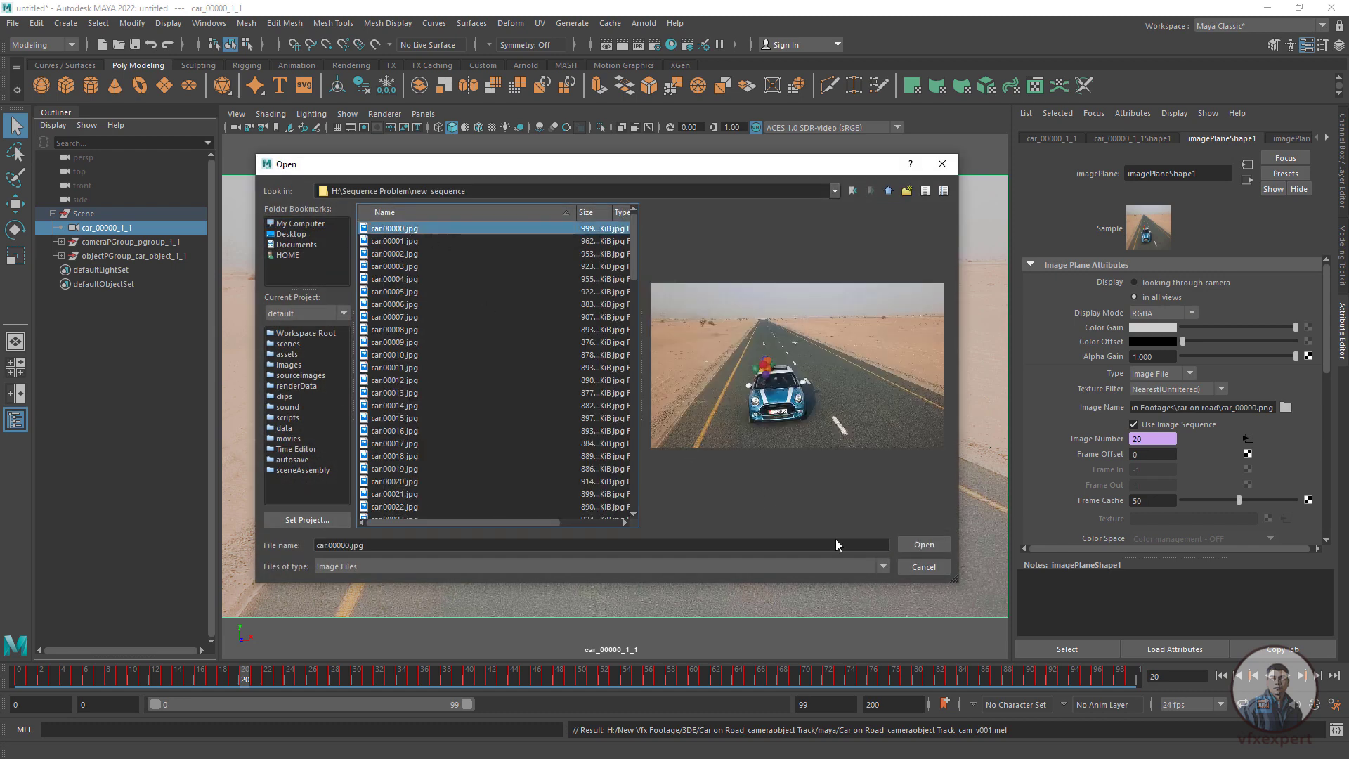
click(933, 545)
click(1134, 424)
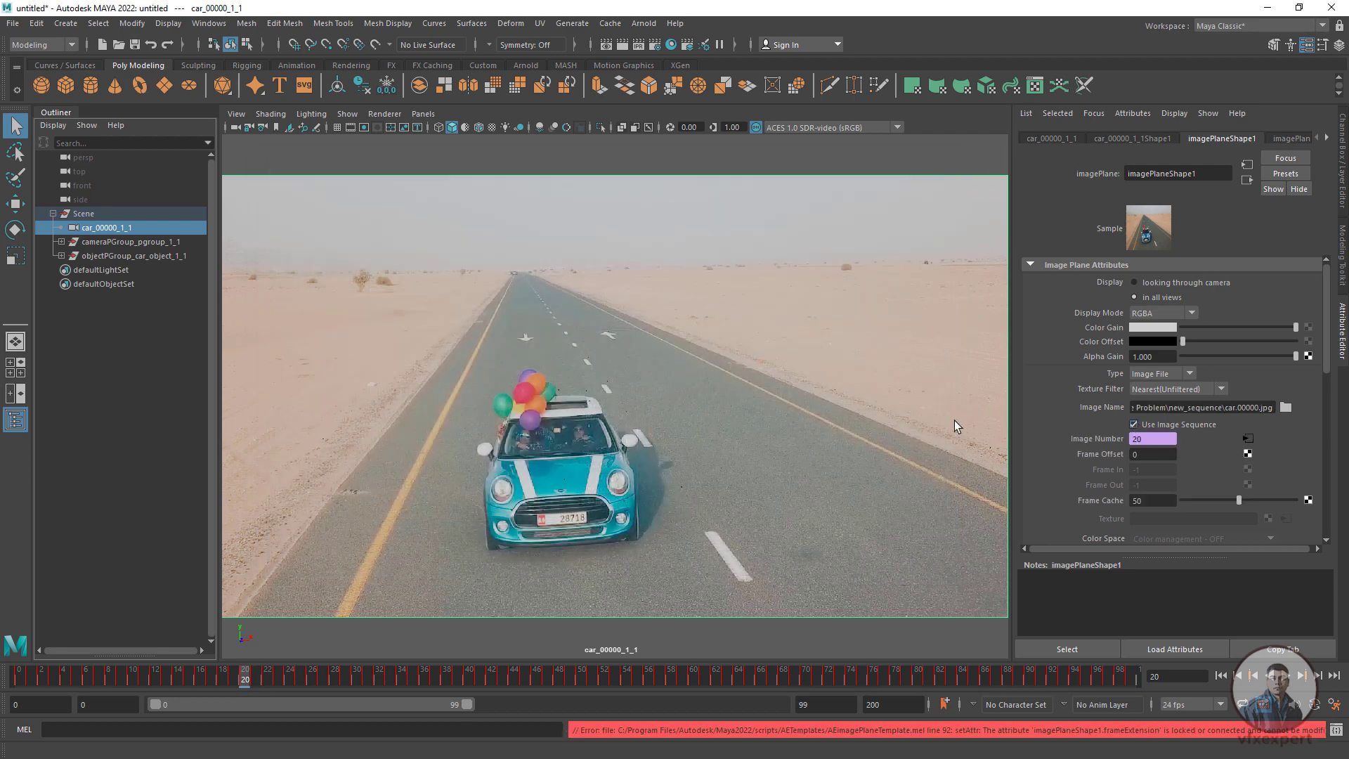
Return the timeline to frame 0 and import carfm3de.obj from the project's maya folder.
click(734, 447)
drag(99, 680, 3, 680)
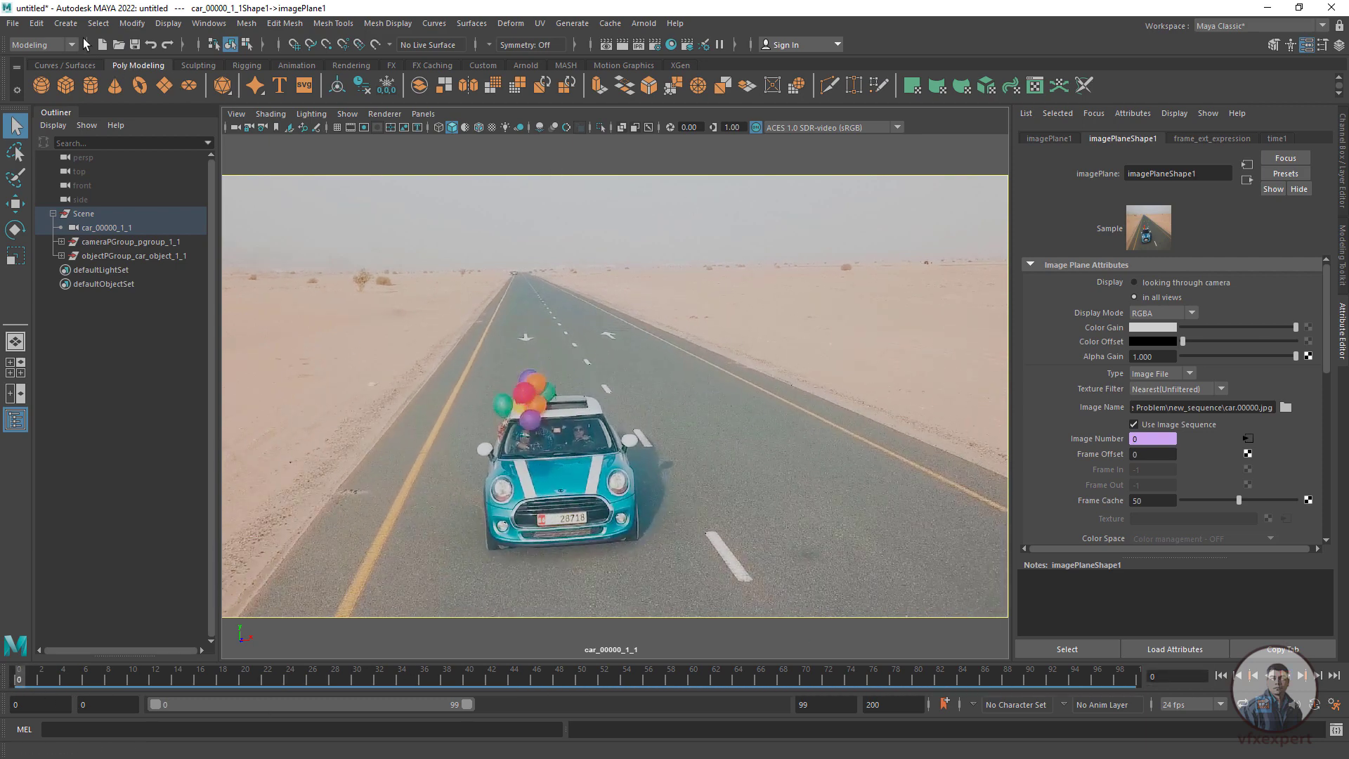
click(15, 23)
click(42, 179)
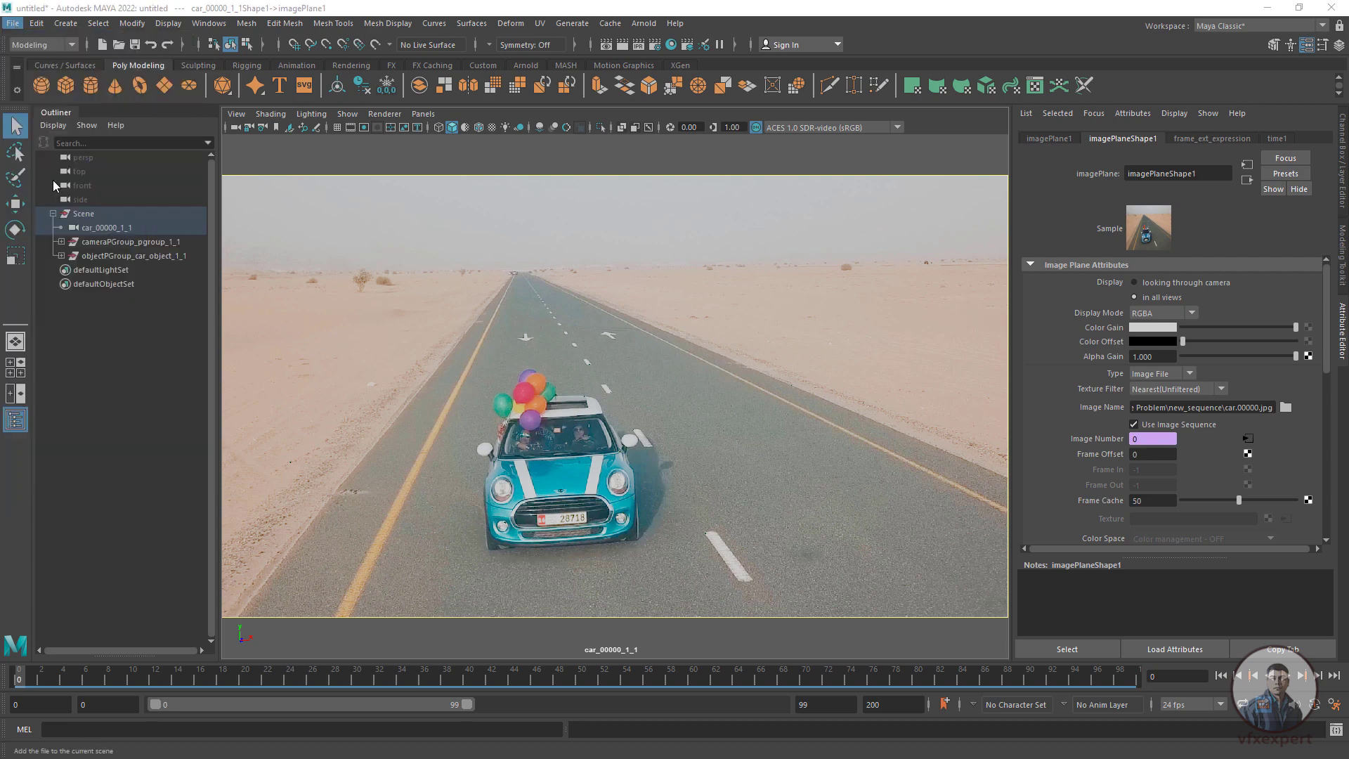
click(413, 241)
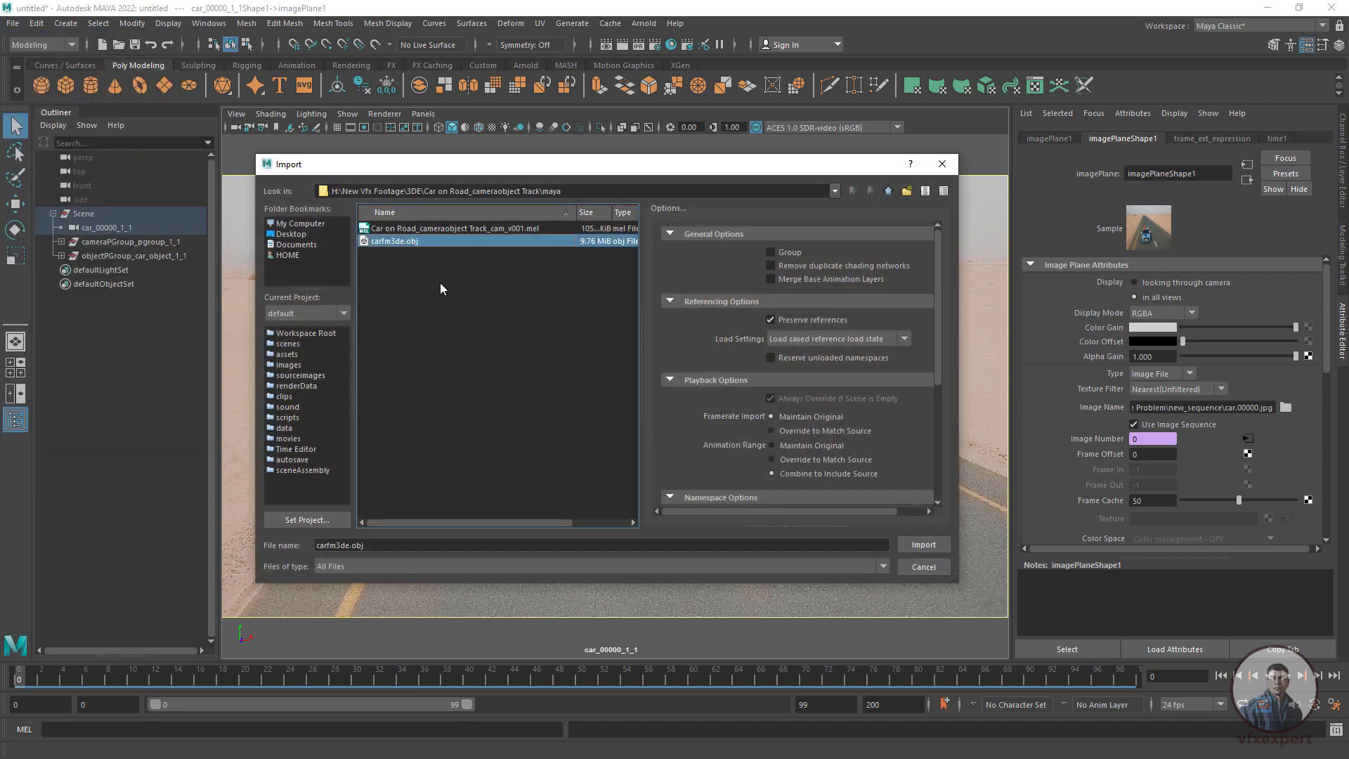
click(923, 545)
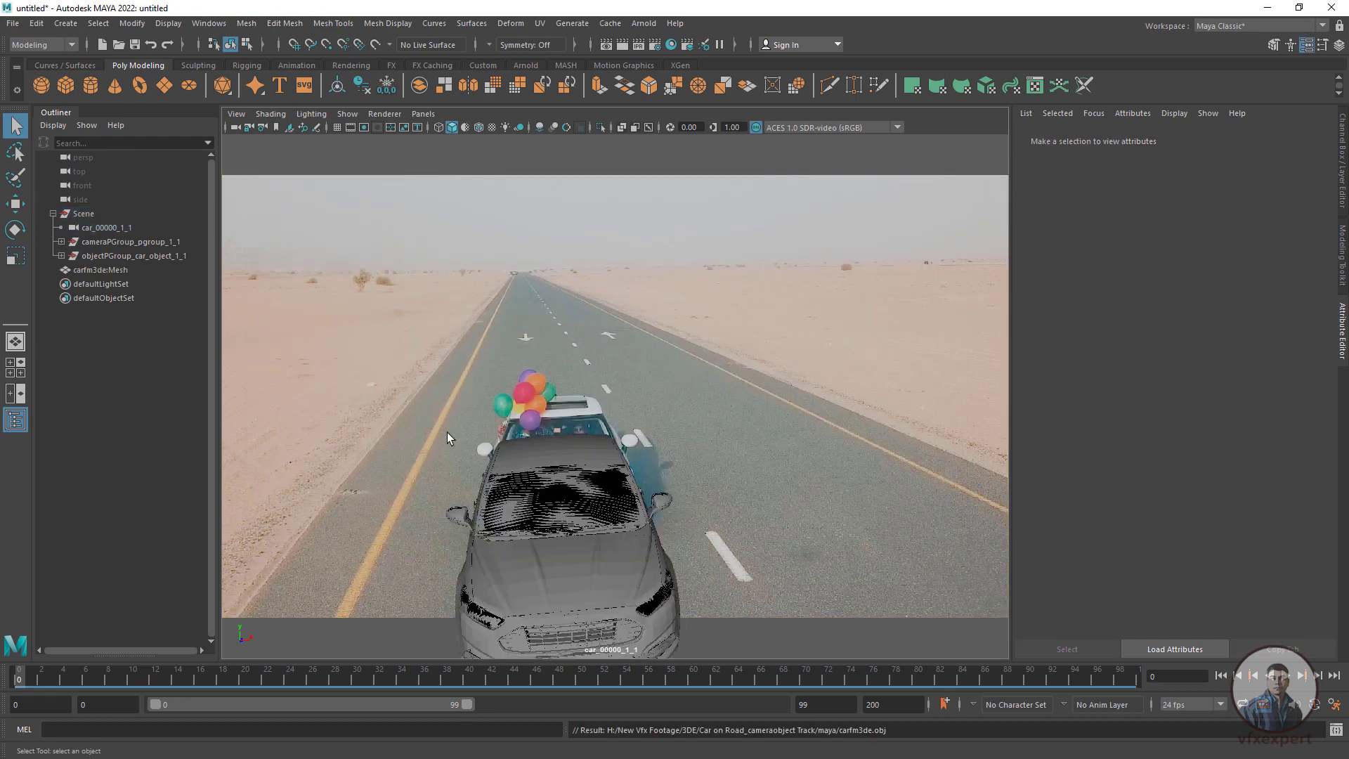
Scrub to frame 34 and select the imported car mesh to compare its position with the car in the footage.
drag(152, 676, 399, 681)
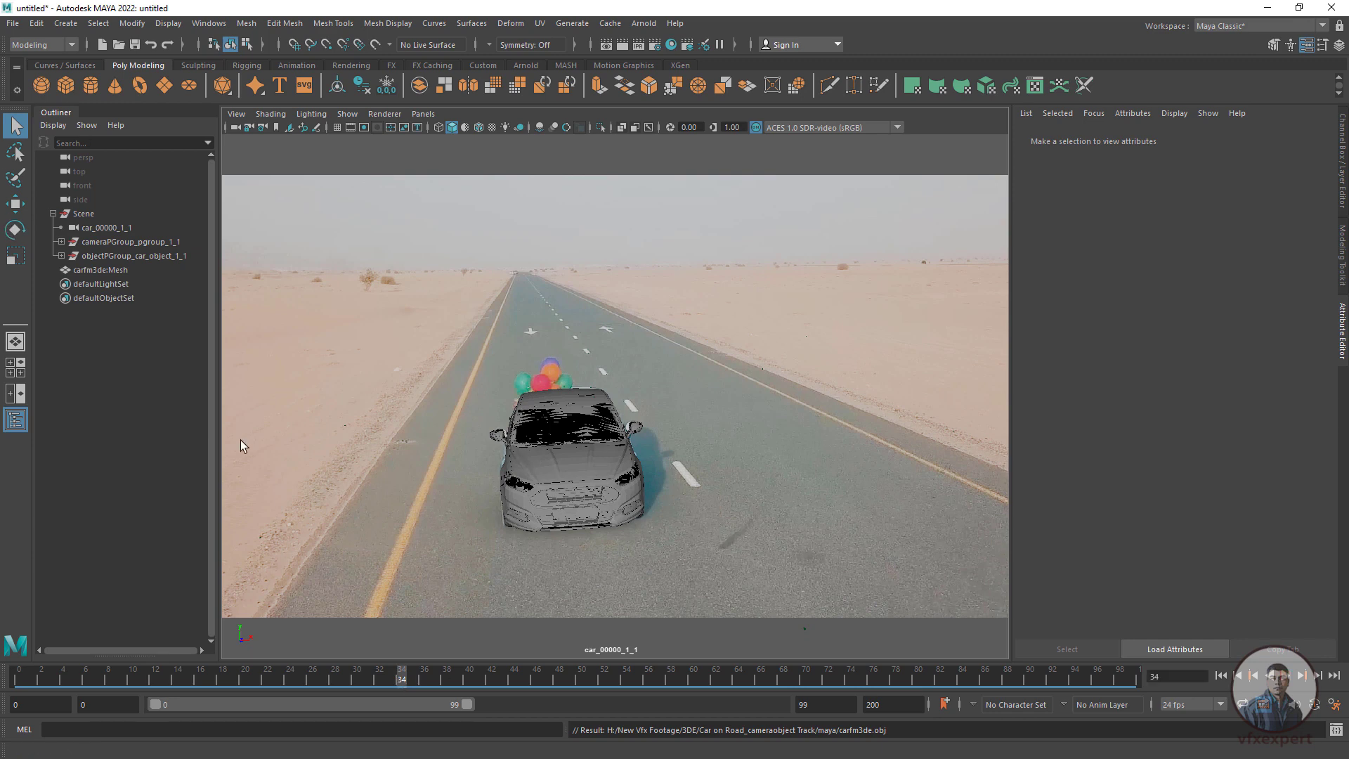
click(107, 271)
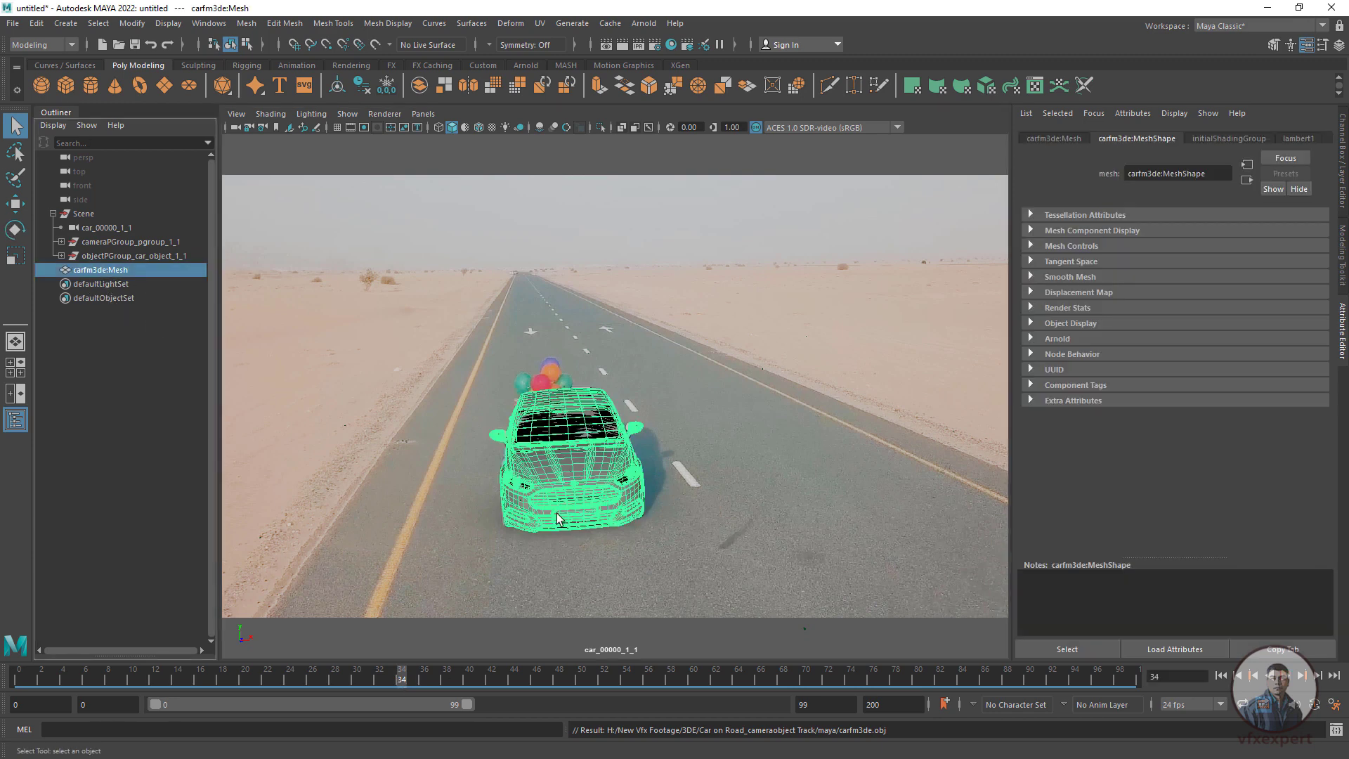
mouse_move(400, 685)
mouse_down()
mouse_move(615, 681)
mouse_move(397, 684)
mouse_up()
click(397, 683)
Parent carfm3de:Mesh under objectPGroup_car_object_1_1 and check its place among the group's children.
click(120, 256)
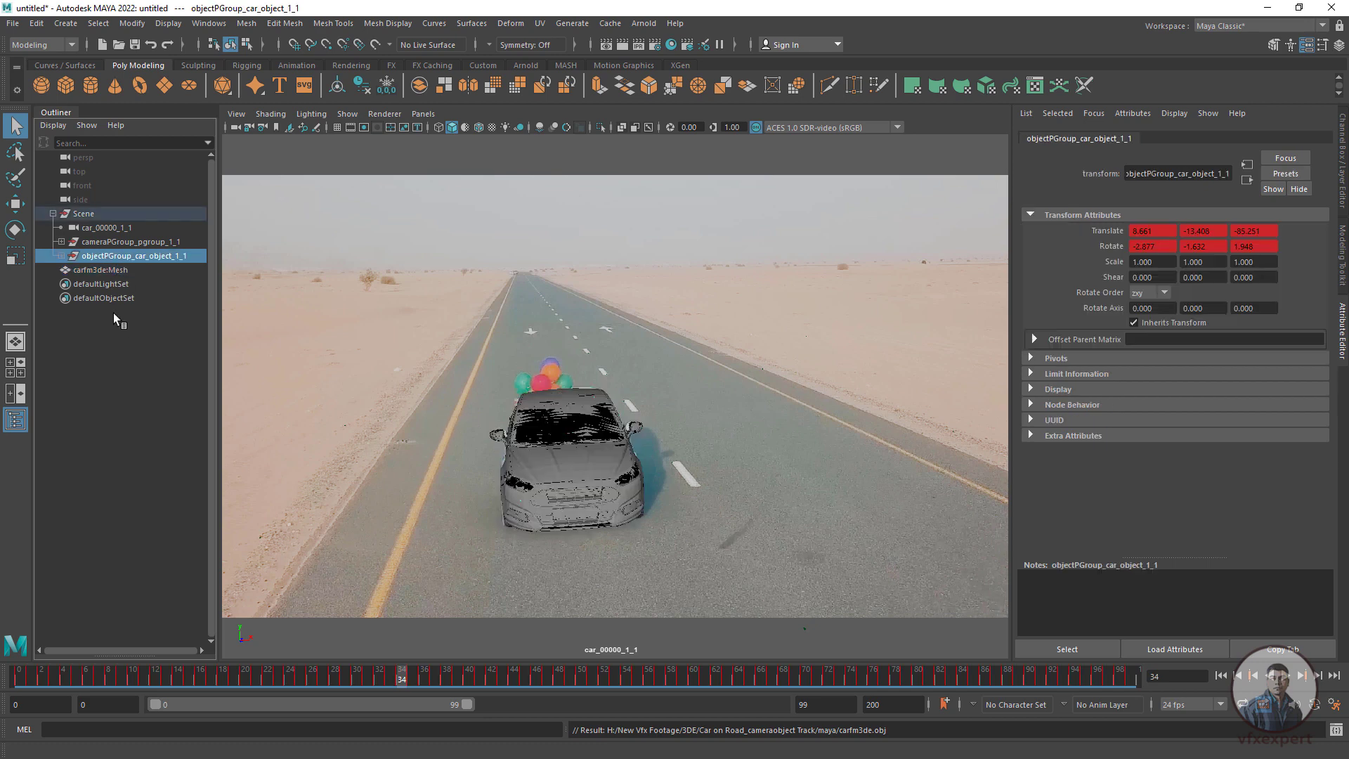
click(107, 272)
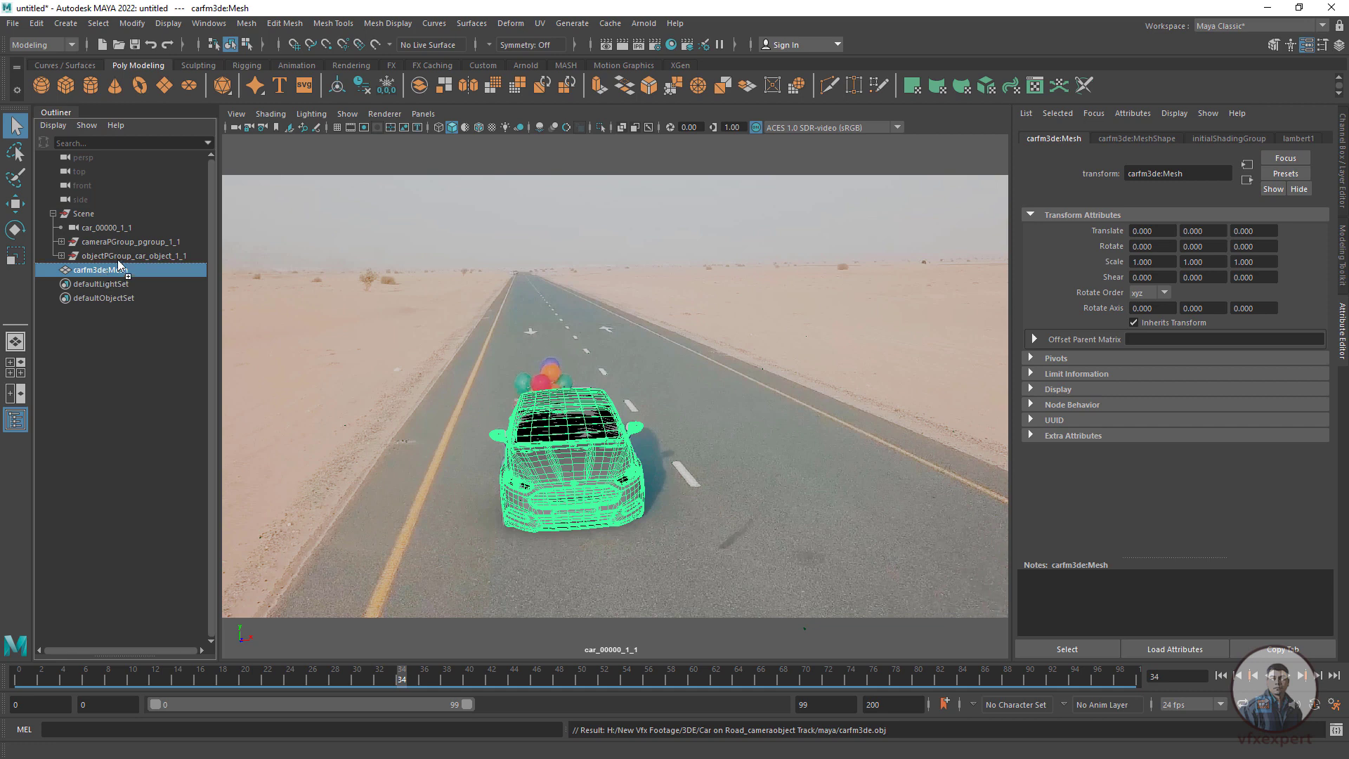
drag(116, 255, 116, 256)
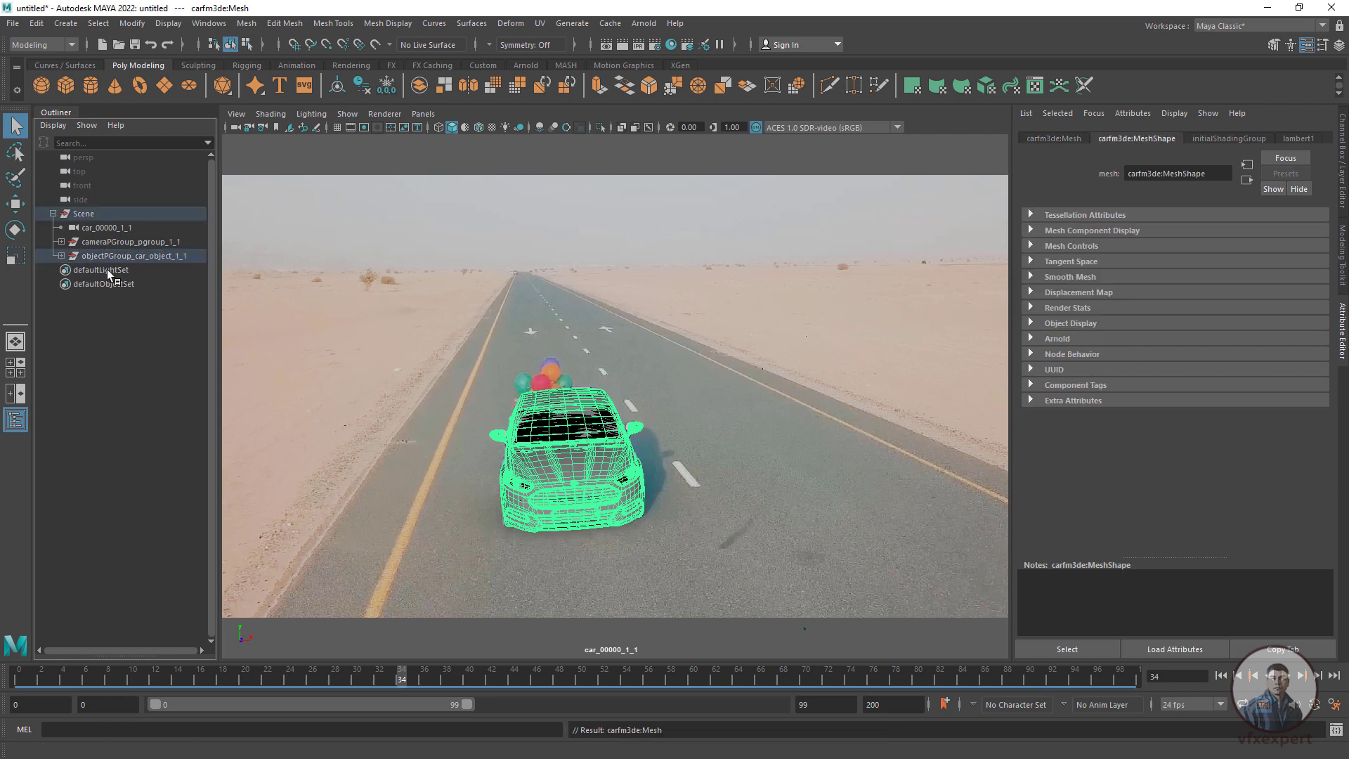
click(117, 256)
click(61, 256)
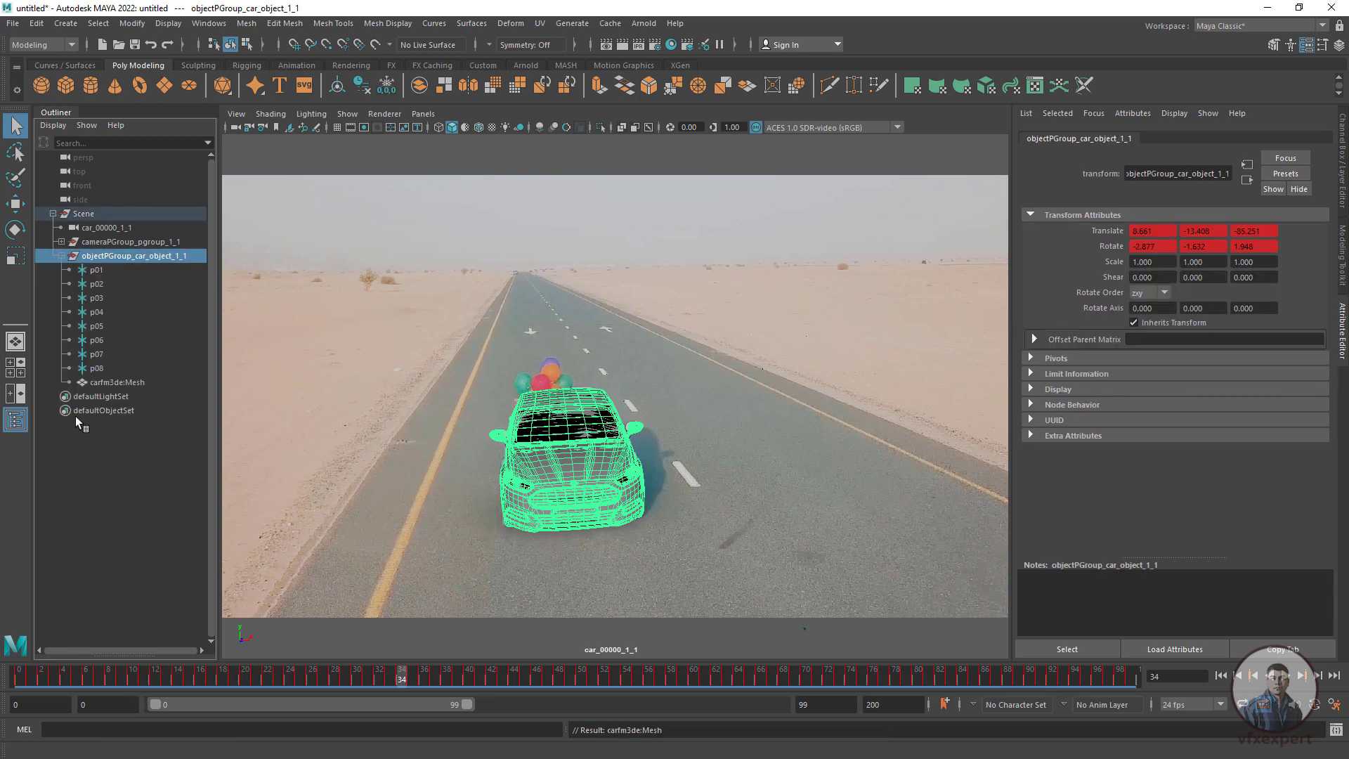
click(111, 382)
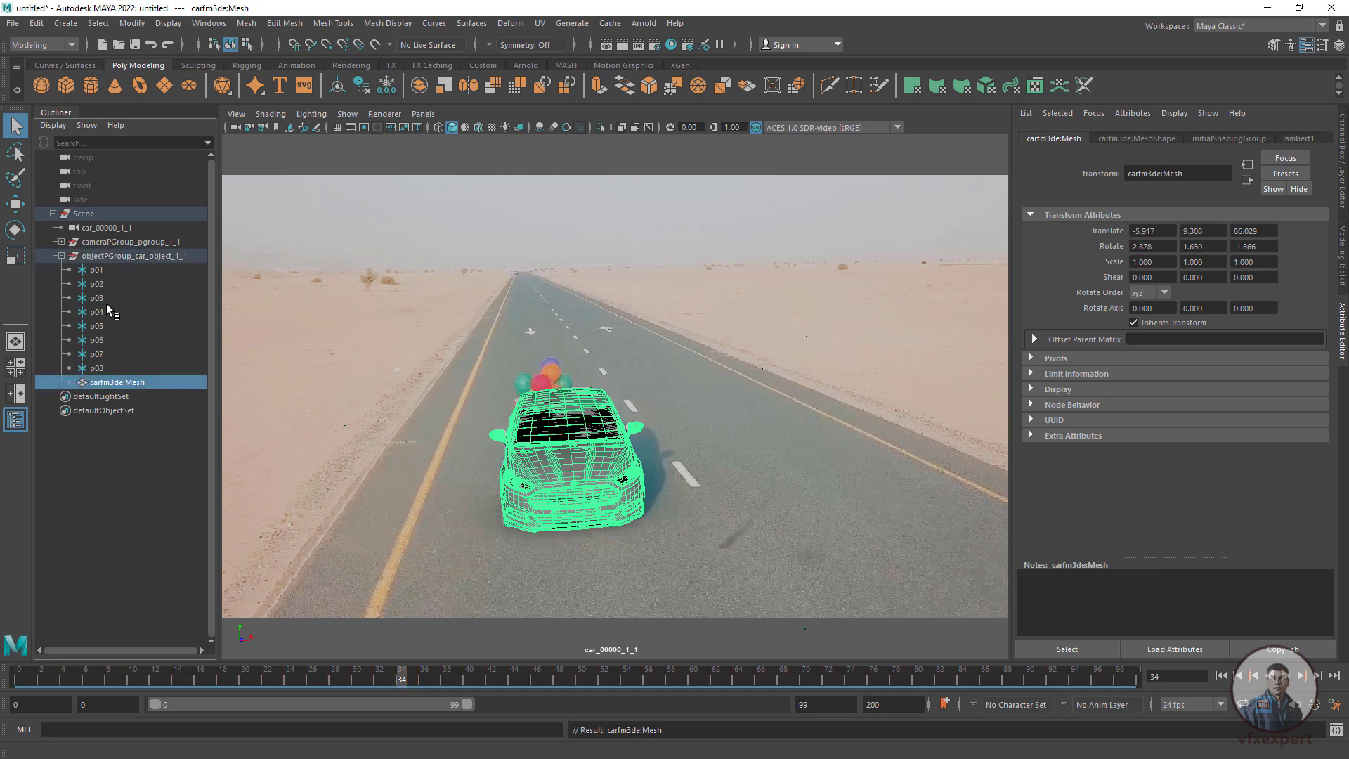
click(61, 255)
click(105, 256)
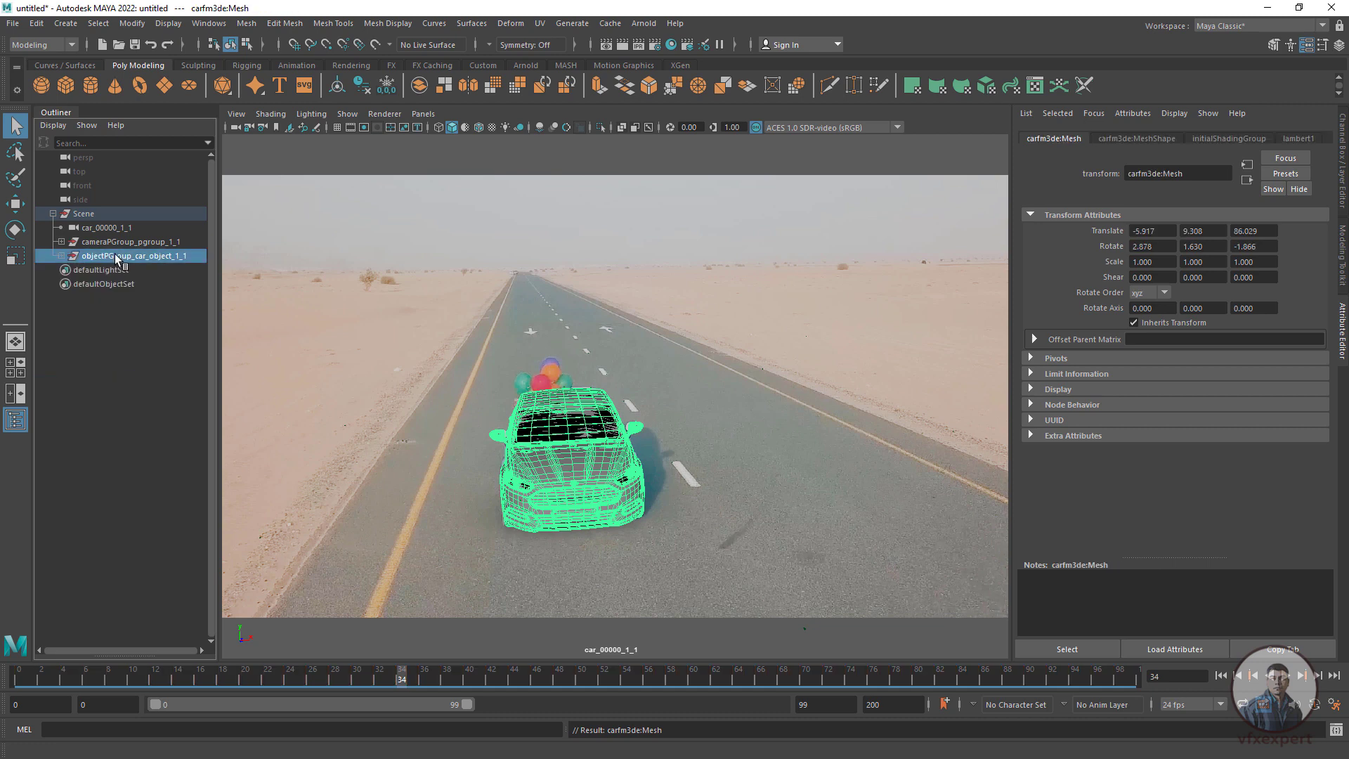
Select the car_00000_1_1 camera and set its Near Clip Plane to 10.
click(234, 127)
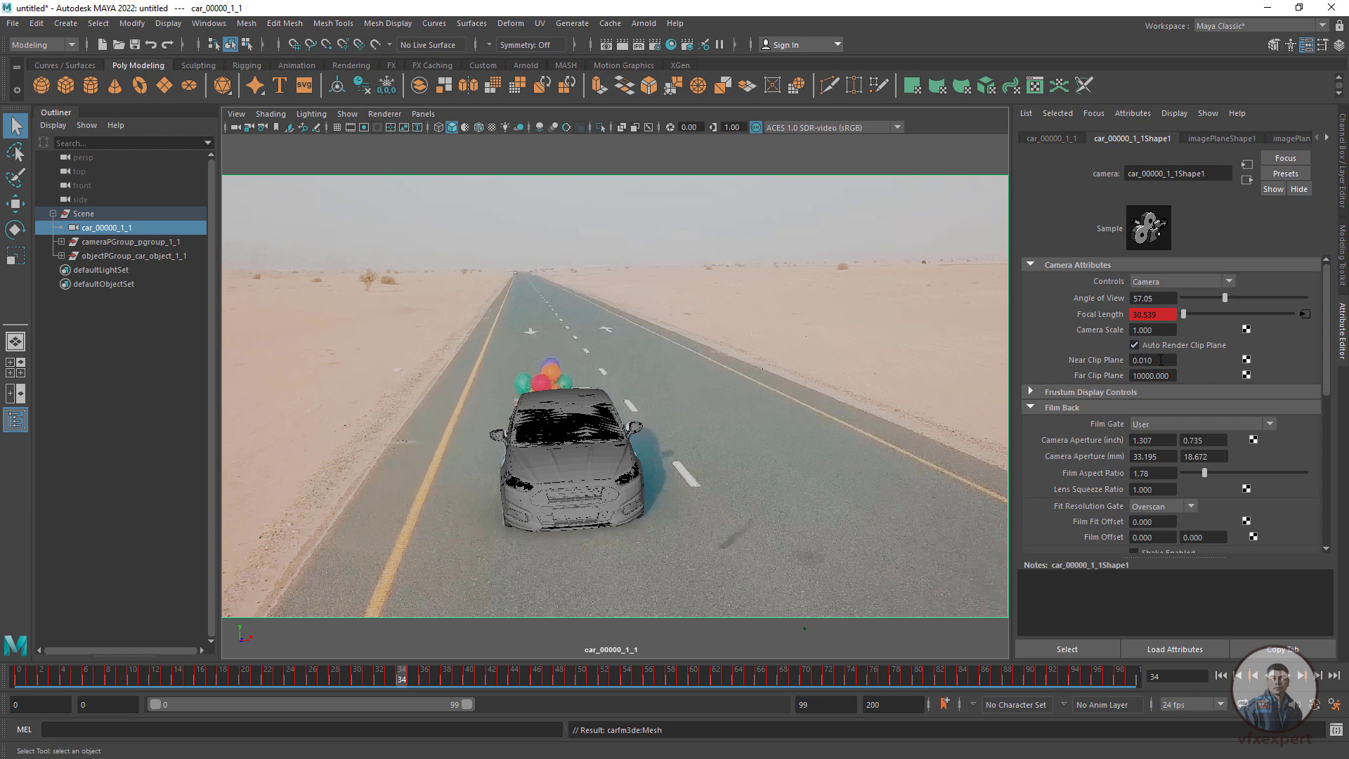
click(1160, 360)
text(10)
key(Return)
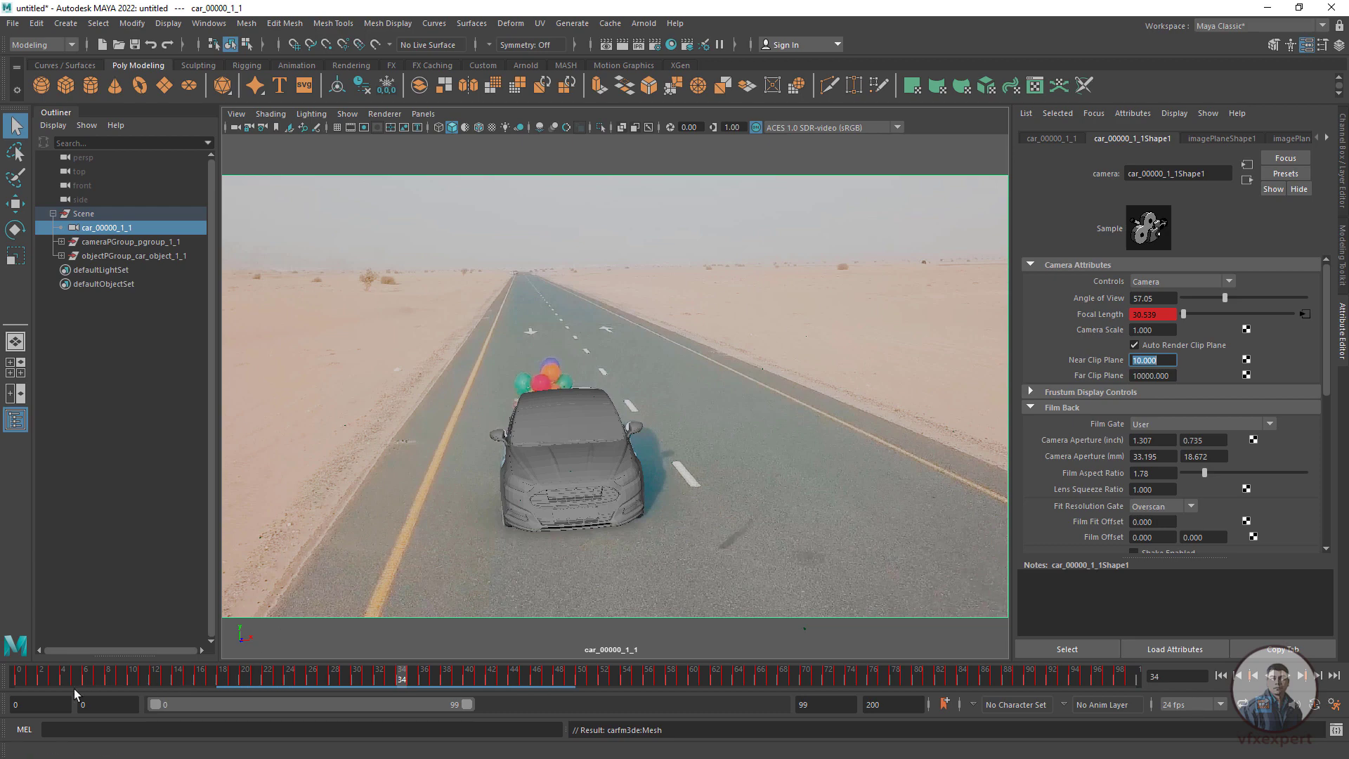
Clear the selection and play the animation to check how the car model follows the footage, then stop playback.
click(145, 563)
key(alt+v)
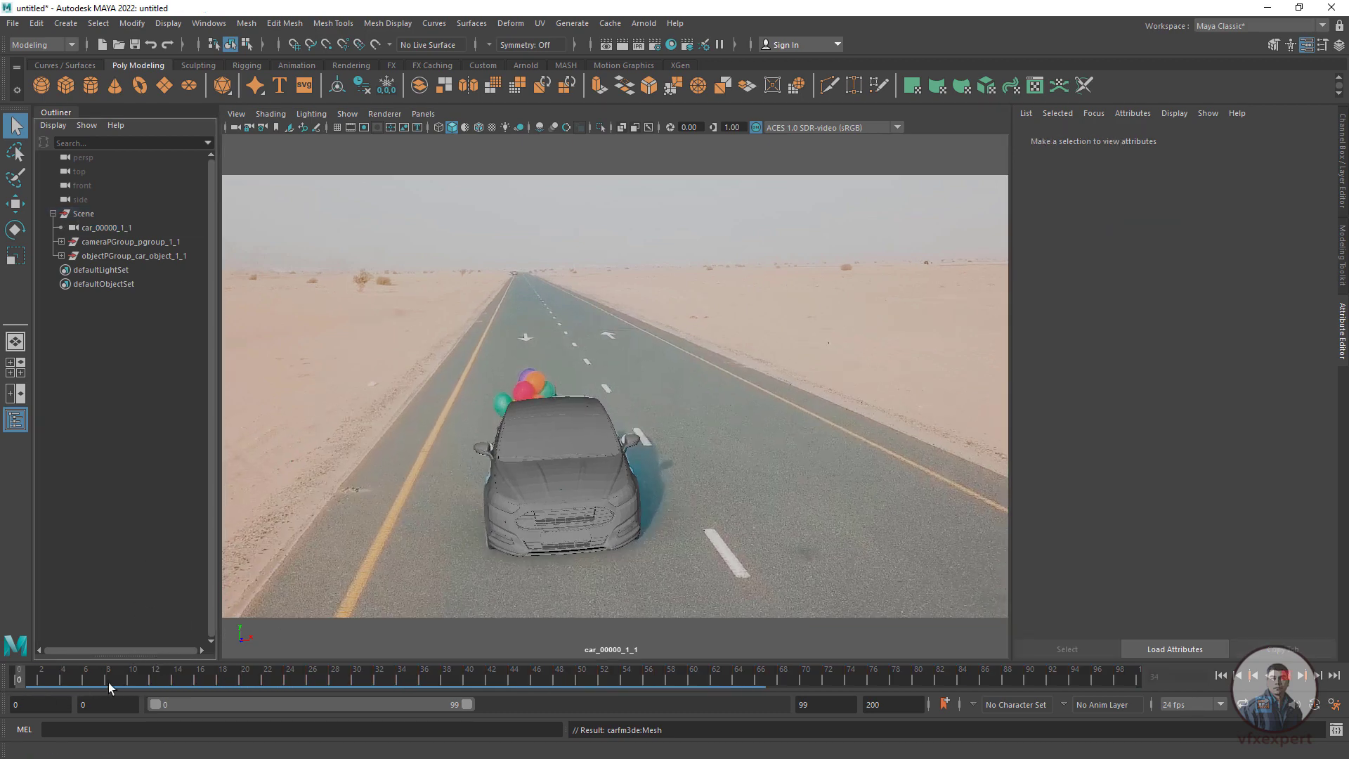
key(alt+v)
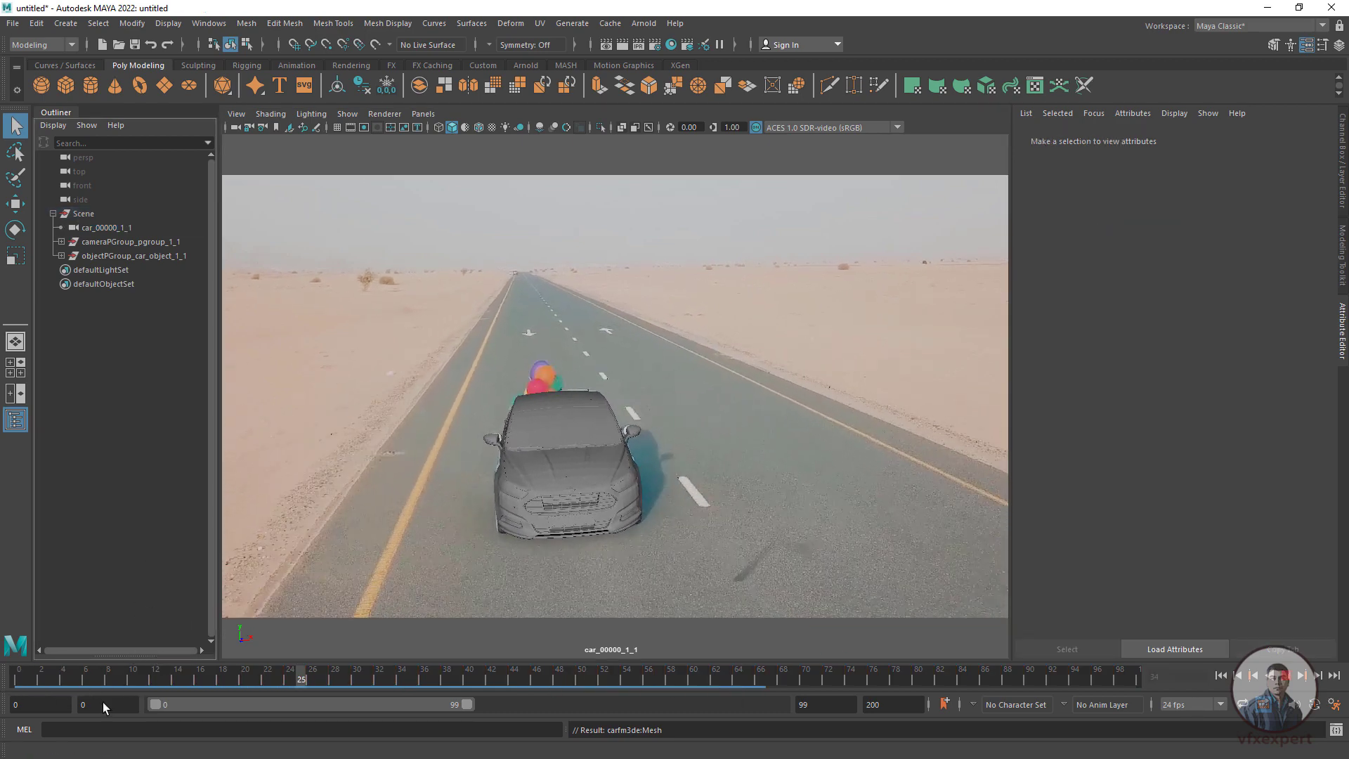